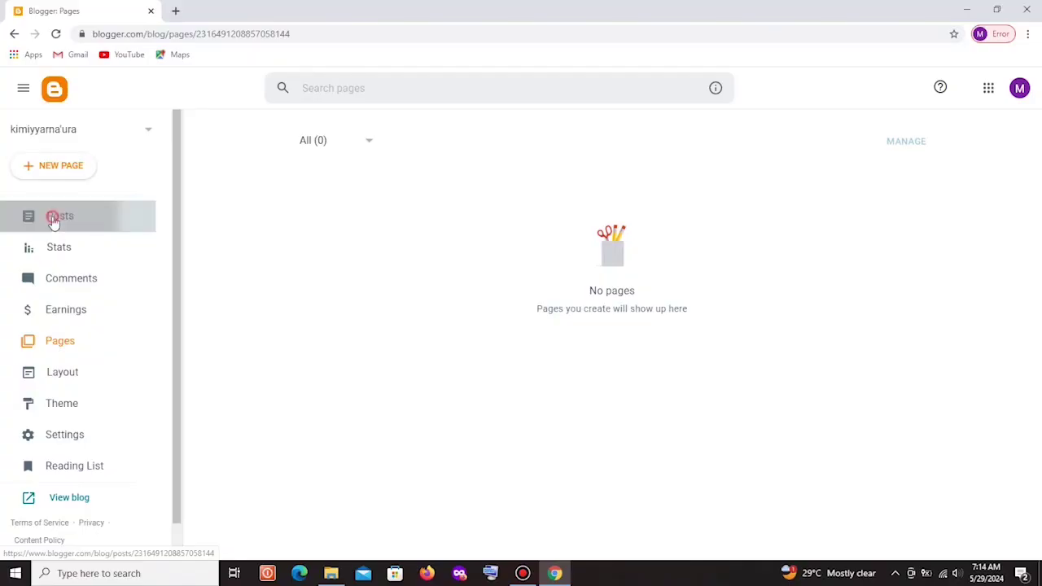
Create a new post titled "YANDA ZA AYI AMFANI DA POST WAJEN RUBUTA LABARI A BLOGGER".
{"action": "left_click", "coordinate": [53, 218]}
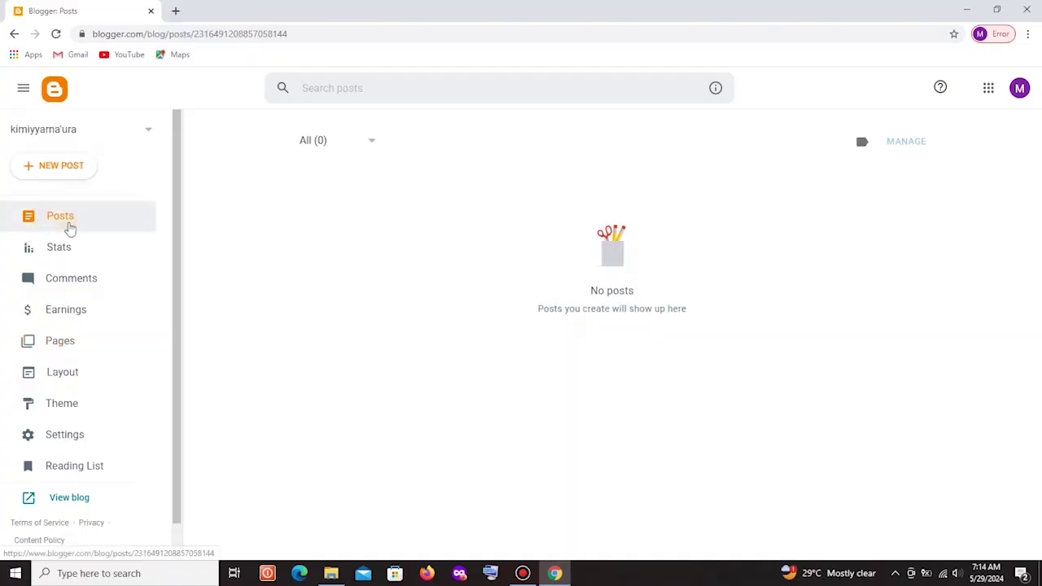
{"action": "left_click", "coordinate": [67, 170]}
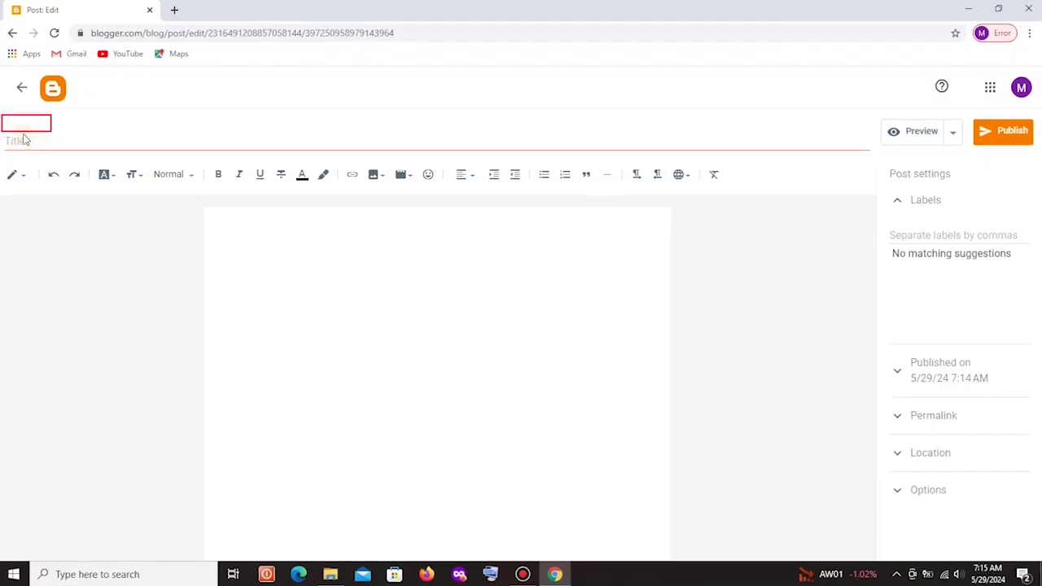
{"action": "left_click", "coordinate": [22, 140]}
{"action": "type", "text": "YA"}
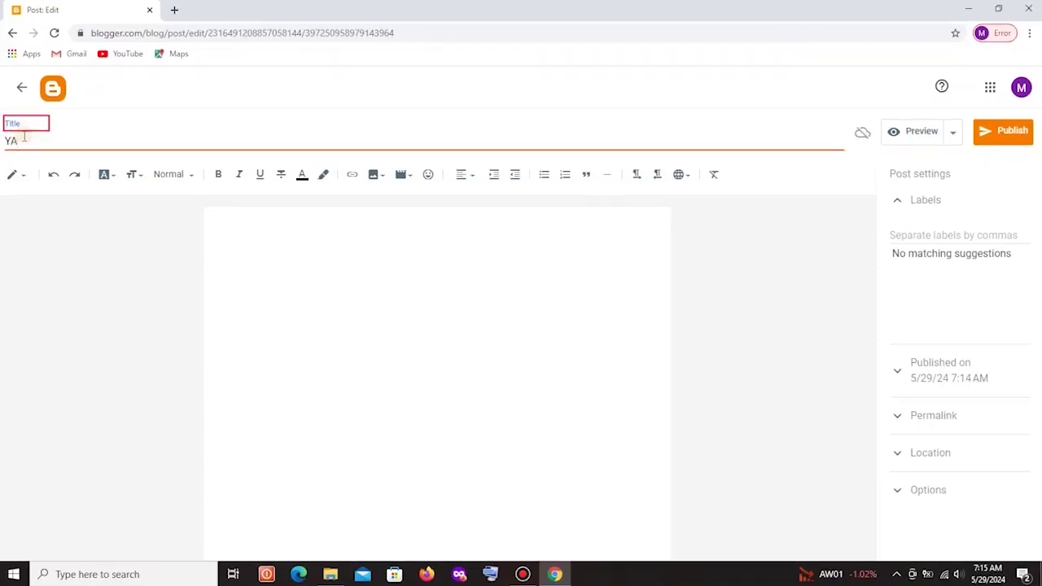
{"action": "type", "text": "NDA ZA AYI AMFANI DA POST WAJEN RUBUTA LABARI A BLOGGER"}
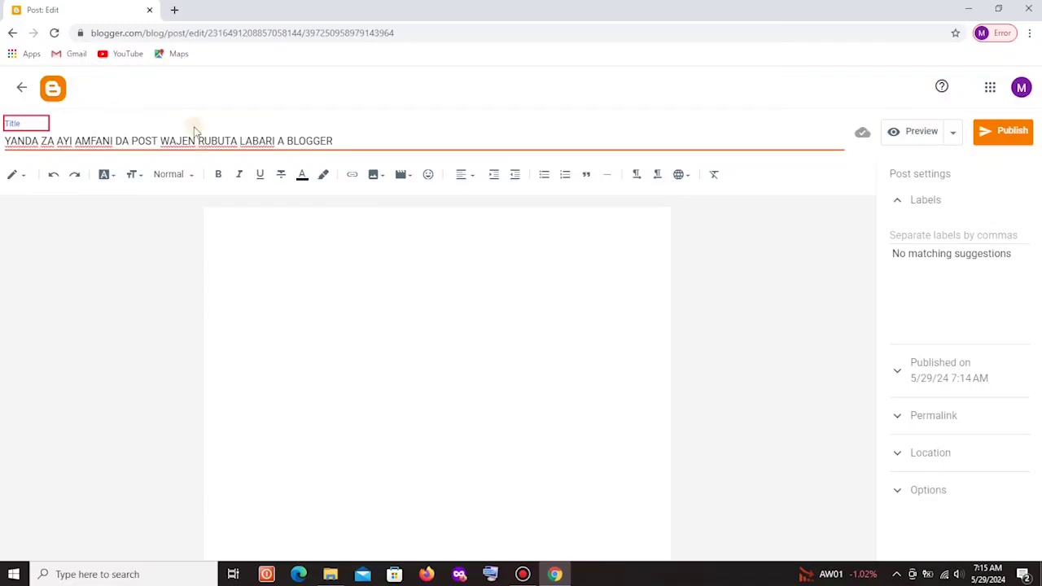
Switch the post editor between HTML view and Compose view, finishing in Compose view.
{"action": "left_click", "coordinate": [22, 177]}
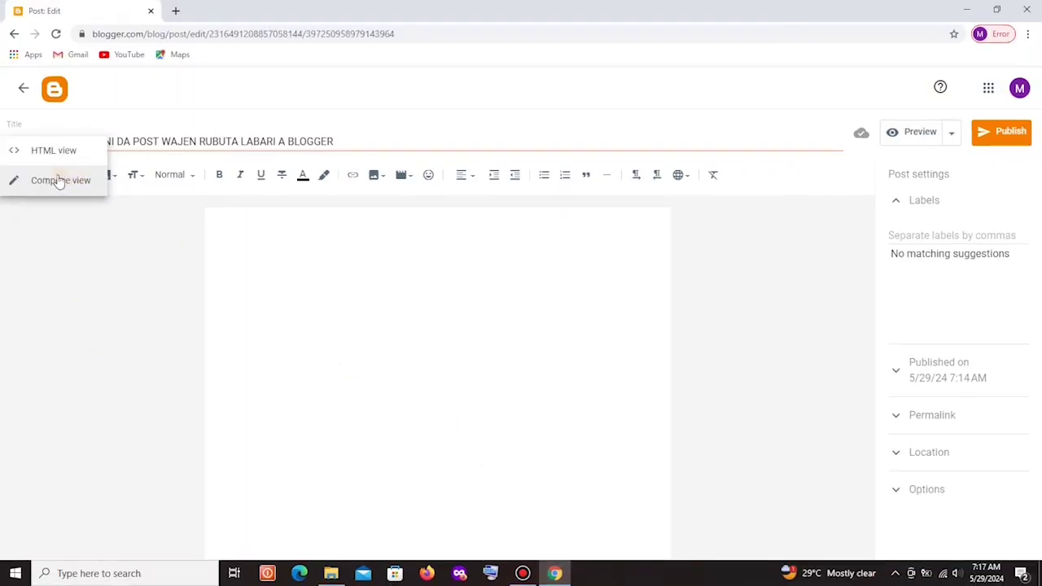
{"action": "left_click", "coordinate": [69, 155]}
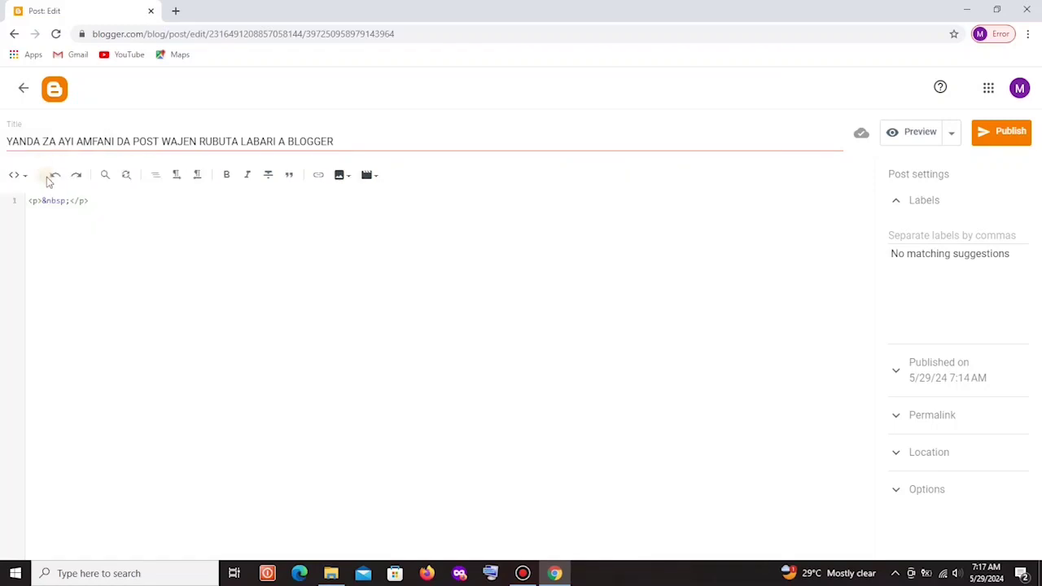
{"action": "left_click", "coordinate": [20, 177]}
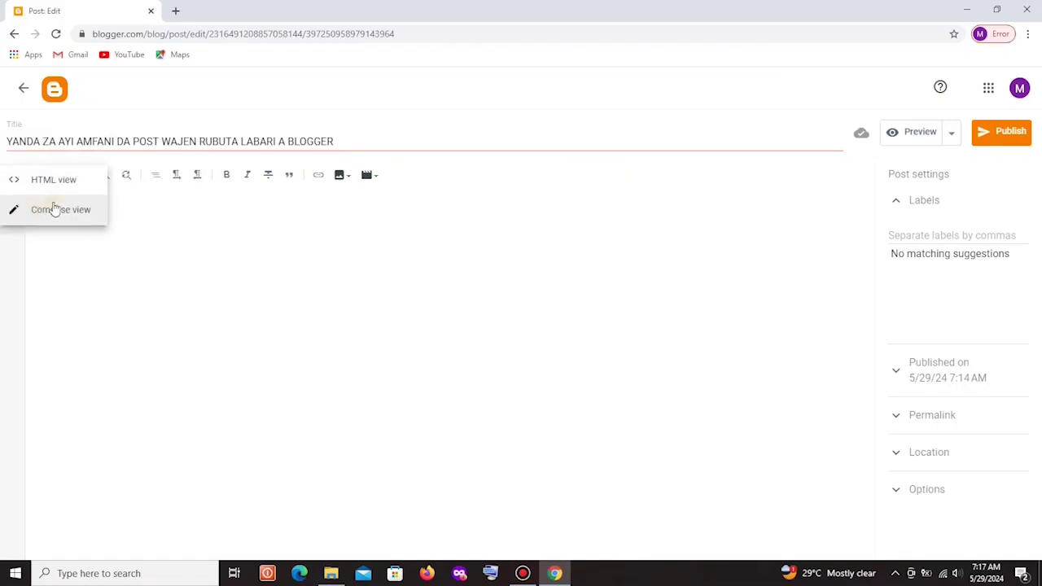
{"action": "left_click", "coordinate": [41, 209]}
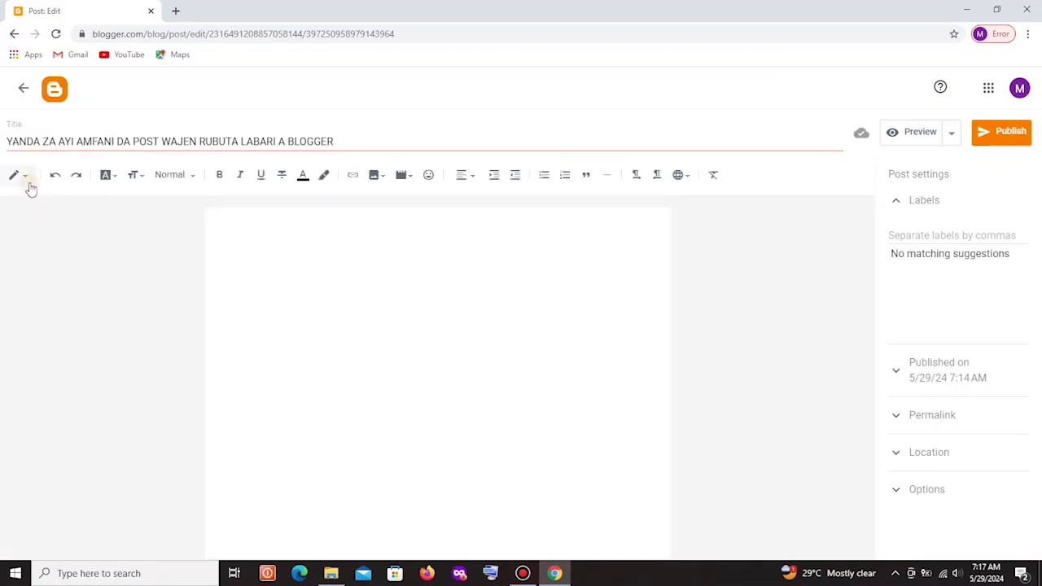
{"action": "left_click", "coordinate": [25, 177]}
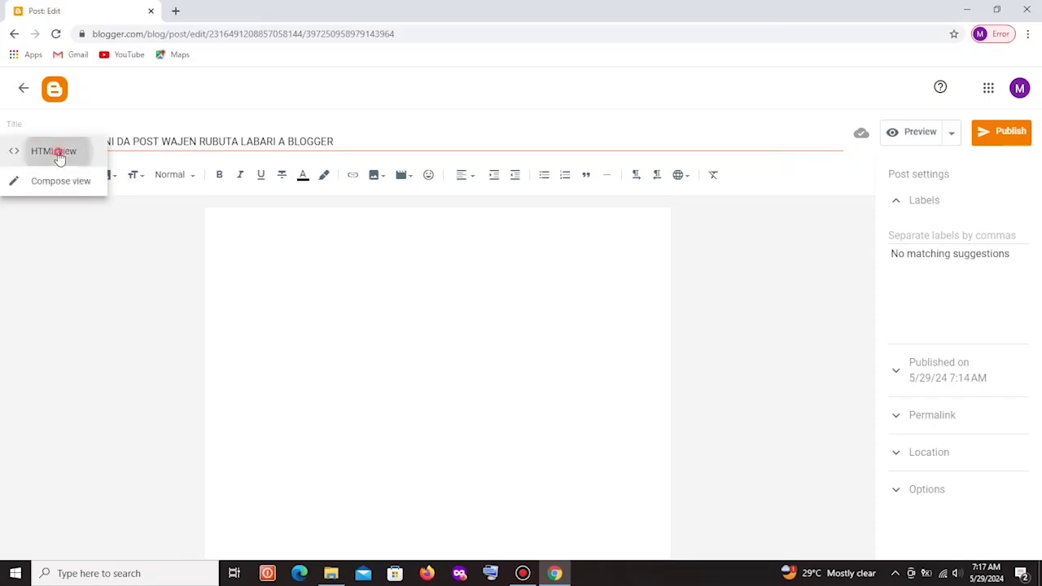
{"action": "left_click", "coordinate": [58, 155]}
{"action": "left_click", "coordinate": [21, 175]}
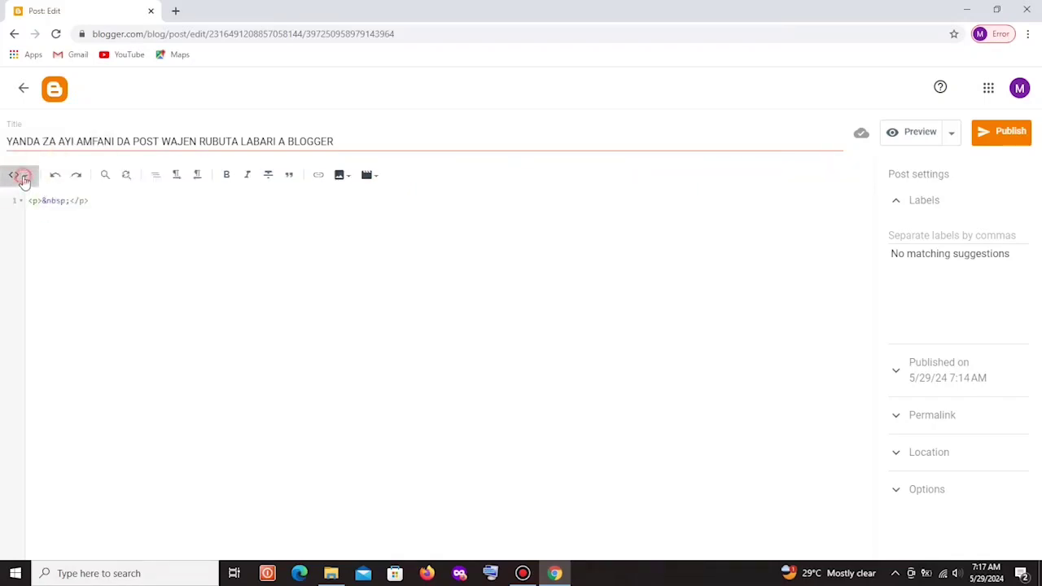
{"action": "left_click", "coordinate": [31, 213]}
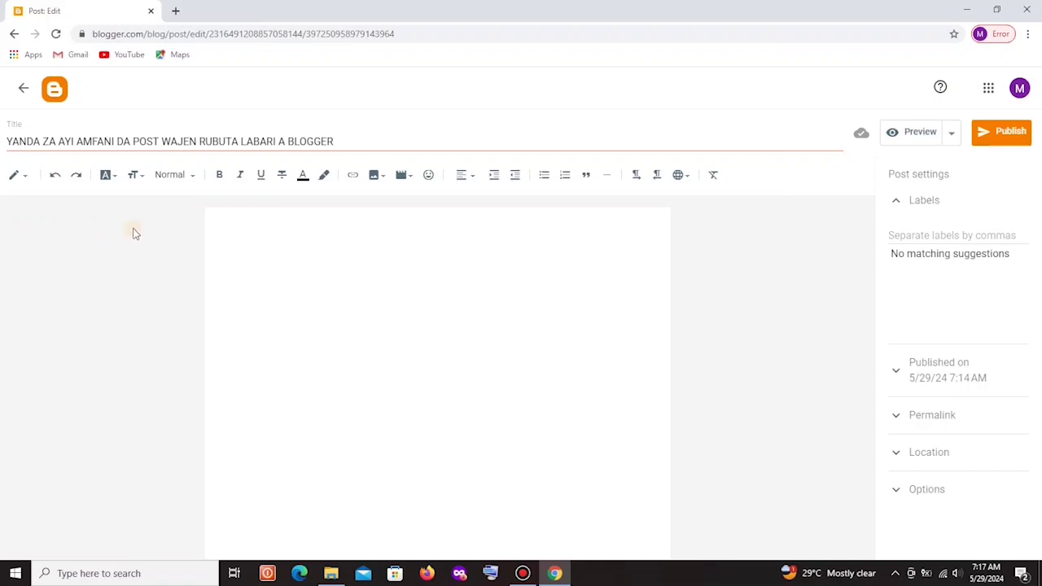
{"action": "left_click", "coordinate": [14, 180]}
{"action": "left_click", "coordinate": [34, 184]}
Enter the letter F in the post body, and undo and redo it twice.
{"action": "left_click", "coordinate": [217, 221]}
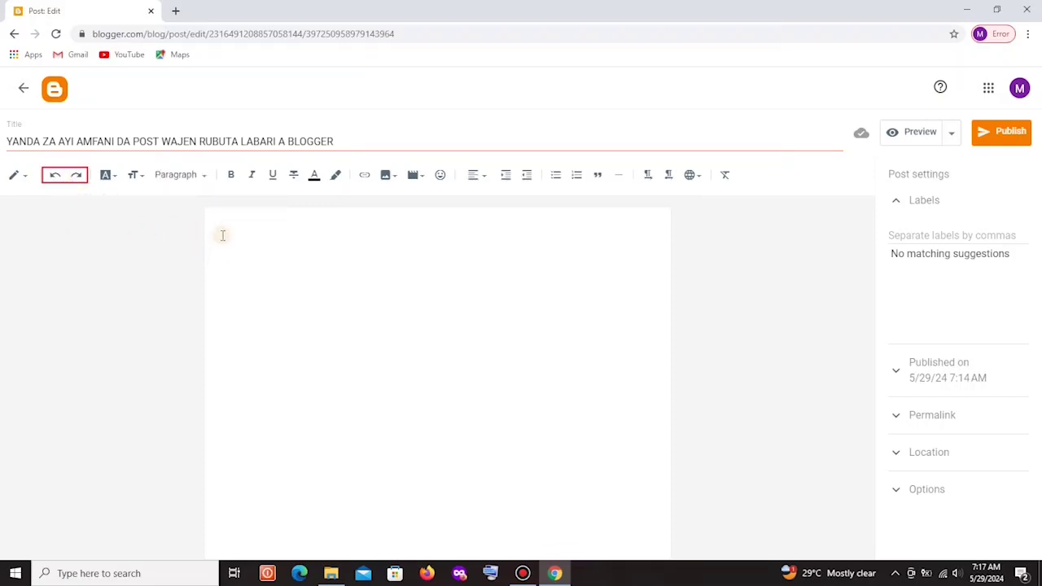
{"action": "type", "text": "F"}
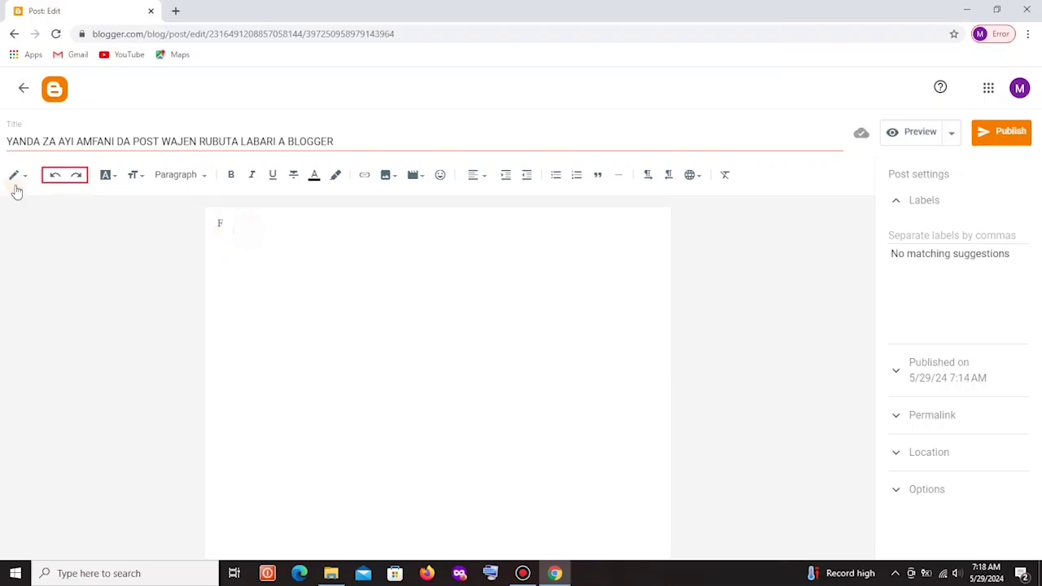
{"action": "left_click", "coordinate": [55, 176]}
{"action": "left_click", "coordinate": [77, 183]}
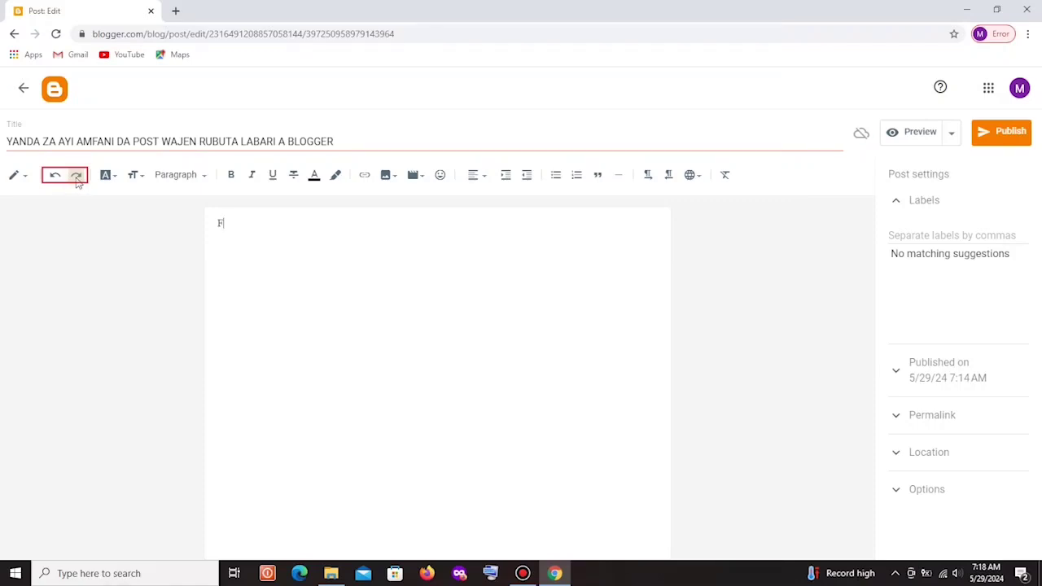
{"action": "left_click", "coordinate": [55, 179]}
{"action": "left_click", "coordinate": [75, 176]}
Set the post body's font to Georgia and clear the letter F from it.
{"action": "left_click", "coordinate": [105, 175]}
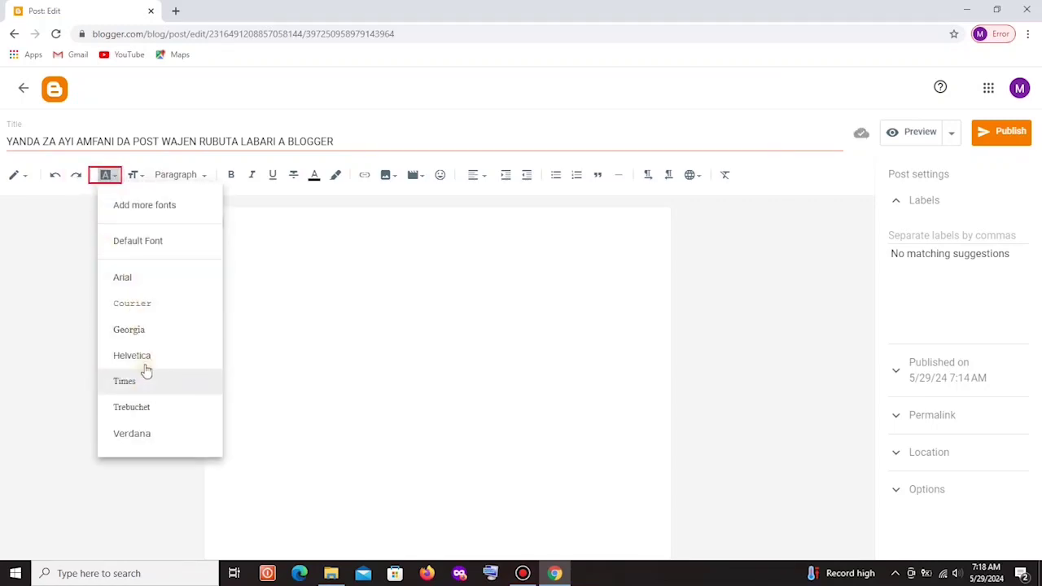
{"action": "left_click", "coordinate": [136, 329]}
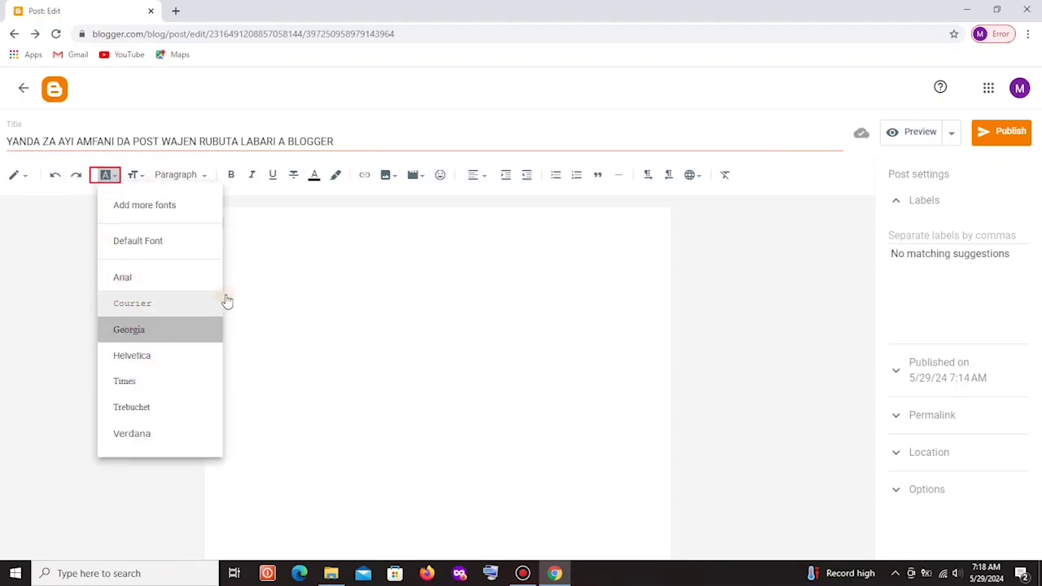
{"action": "left_click_drag", "start_coordinate": [222, 226], "coordinate": [242, 233]}
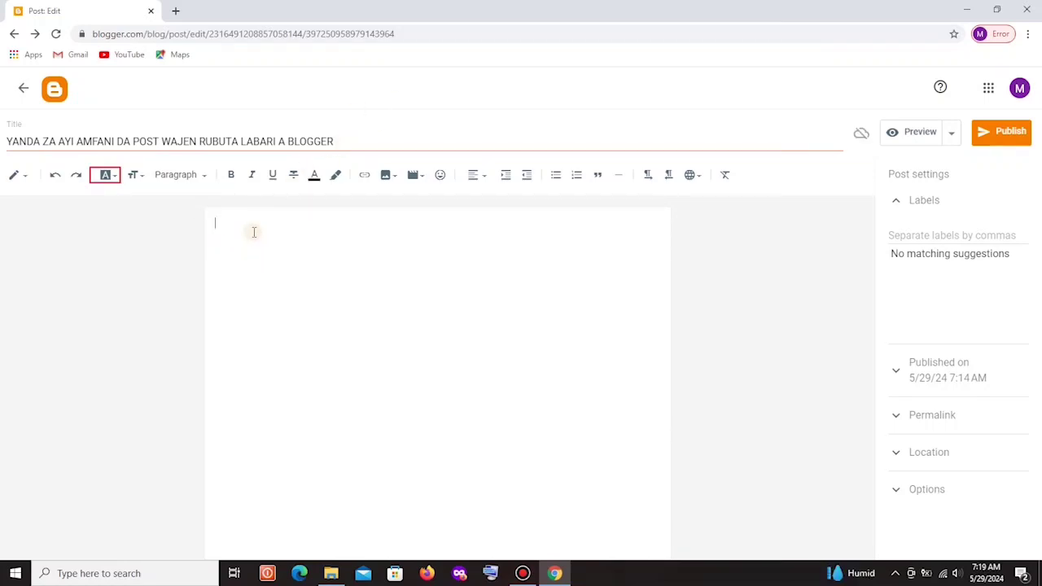
Copy the full post title and paste it into the empty post body.
{"action": "left_click_drag", "start_coordinate": [343, 135], "coordinate": [18, 149]}
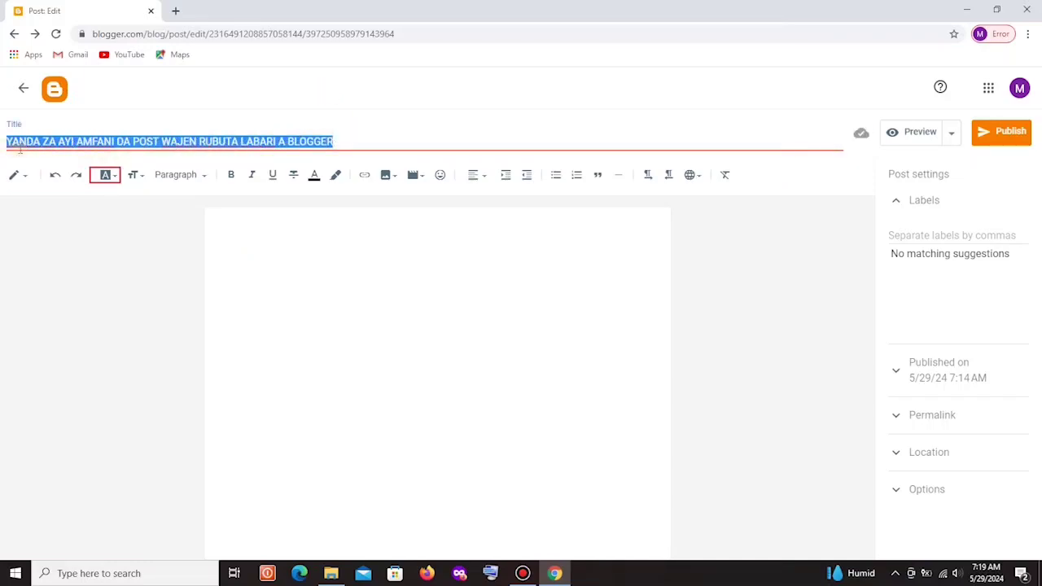
{"action": "right_click", "coordinate": [84, 139]}
{"action": "left_click", "coordinate": [116, 189]}
{"action": "left_click", "coordinate": [237, 240]}
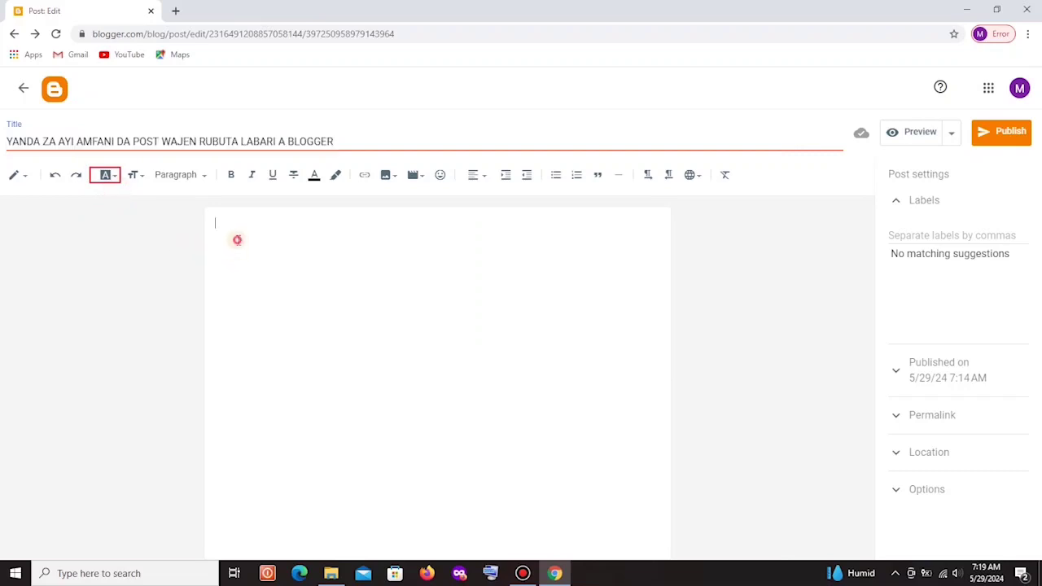
{"action": "right_click", "coordinate": [237, 239]}
{"action": "left_click", "coordinate": [276, 336]}
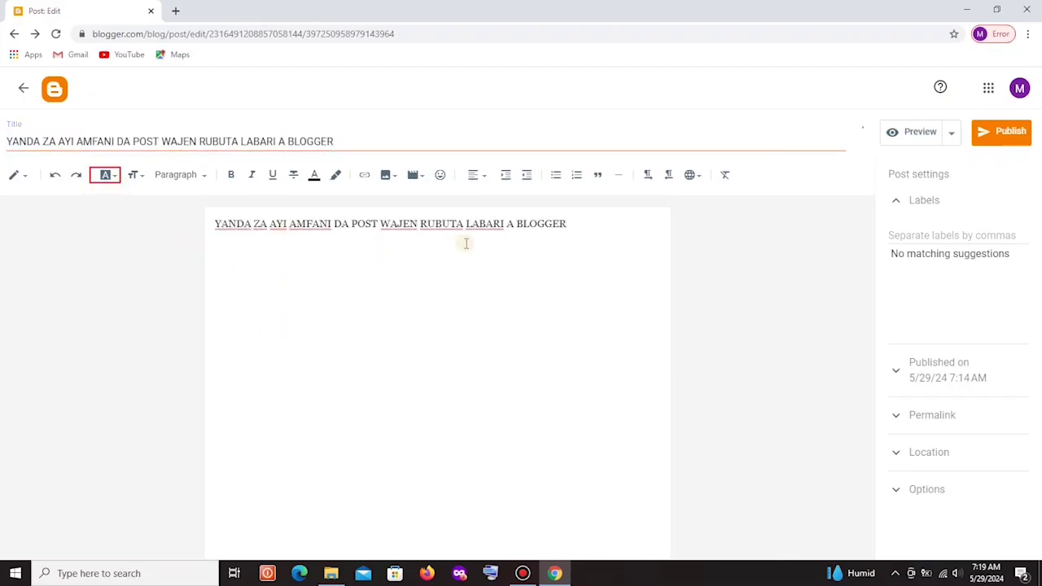
Change the font of the pasted body line to Courier.
{"action": "left_click_drag", "start_coordinate": [580, 218], "coordinate": [211, 247]}
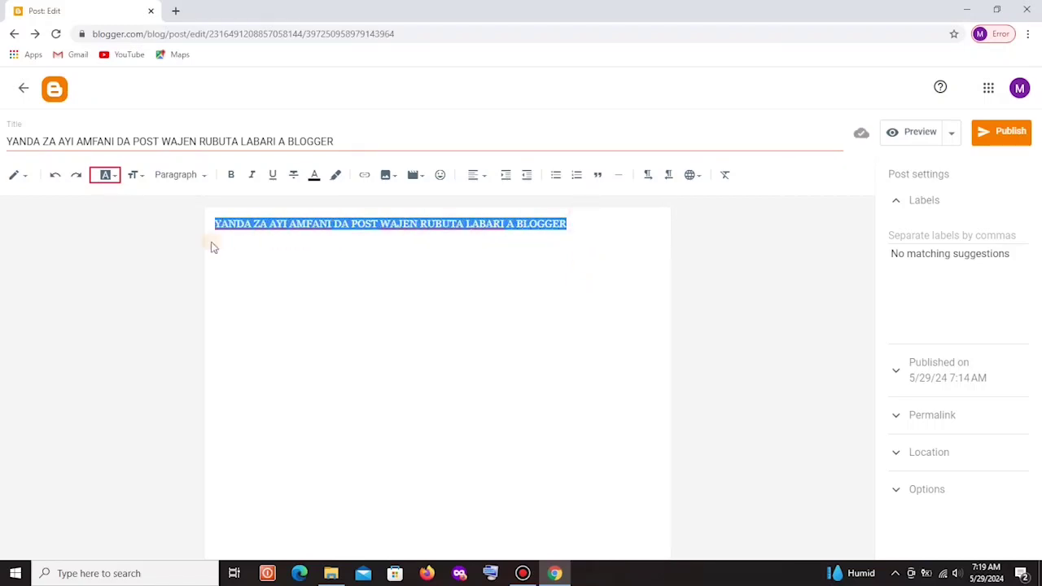
{"action": "left_click", "coordinate": [106, 175]}
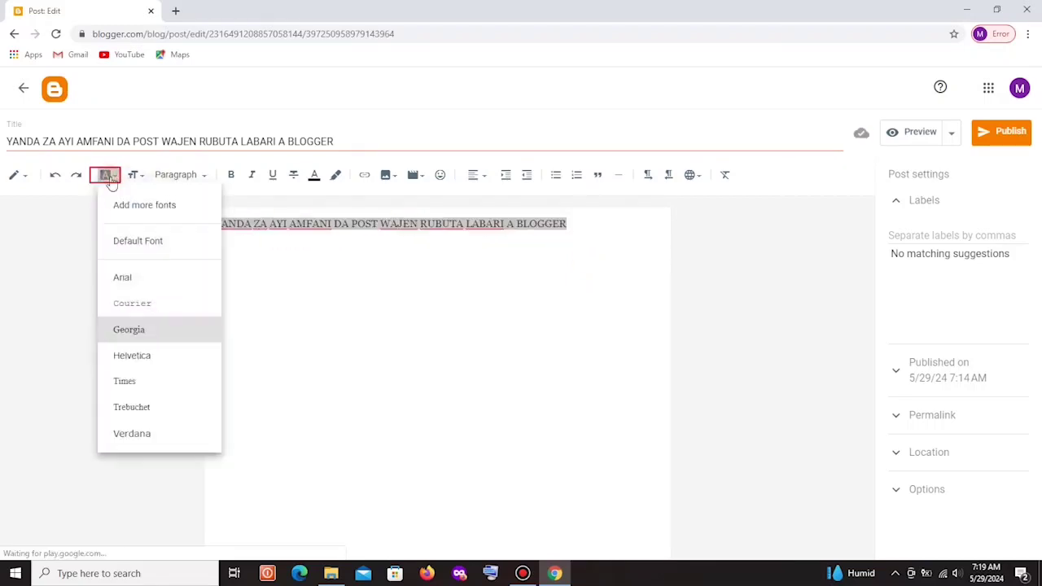
{"action": "left_click", "coordinate": [132, 305]}
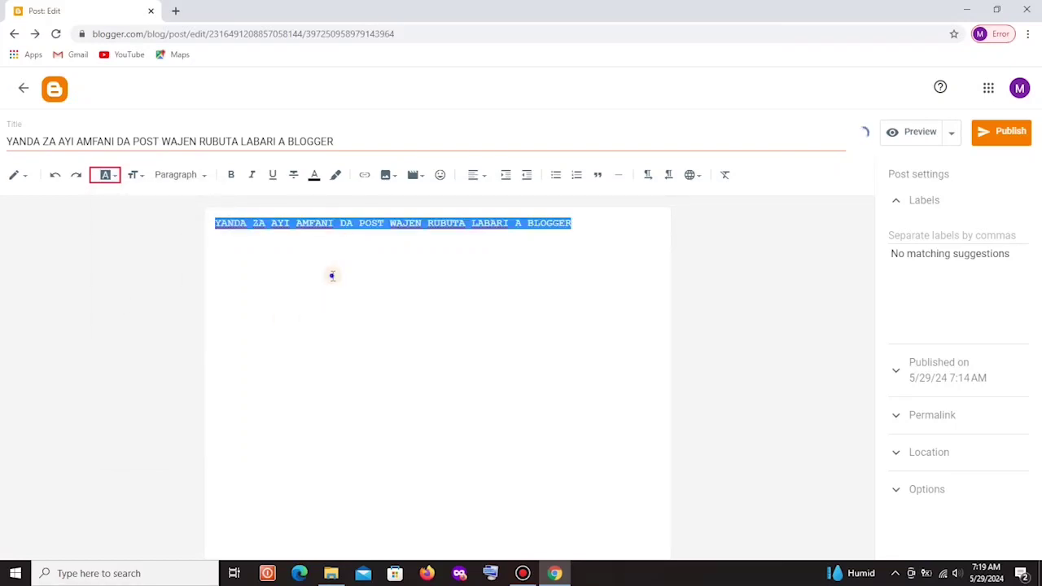
{"action": "right_click", "coordinate": [336, 275]}
{"action": "left_click", "coordinate": [311, 270]}
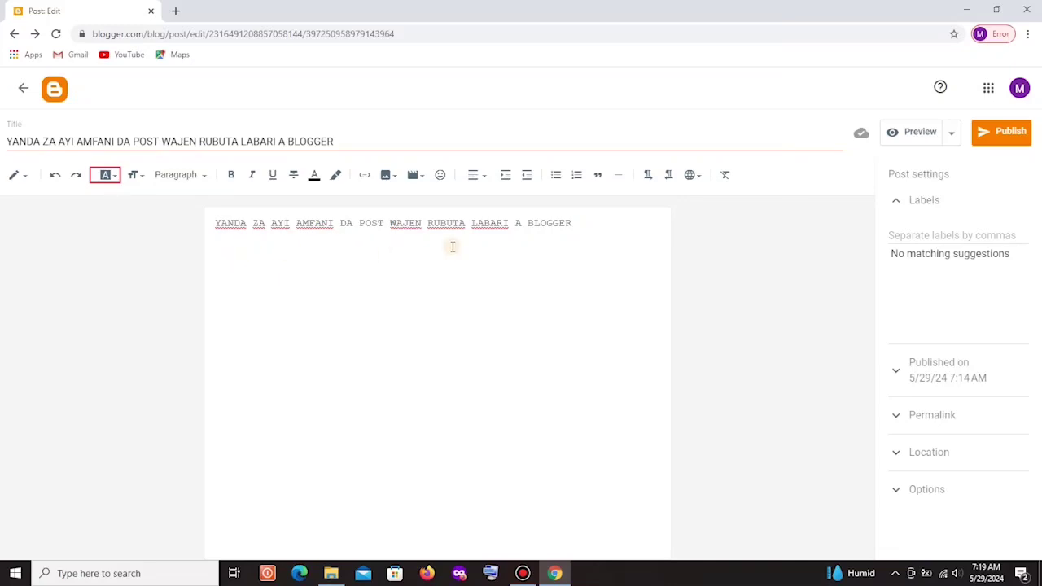
Change the font of the whole body line to Trebuchet.
{"action": "left_click_drag", "start_coordinate": [585, 225], "coordinate": [217, 229]}
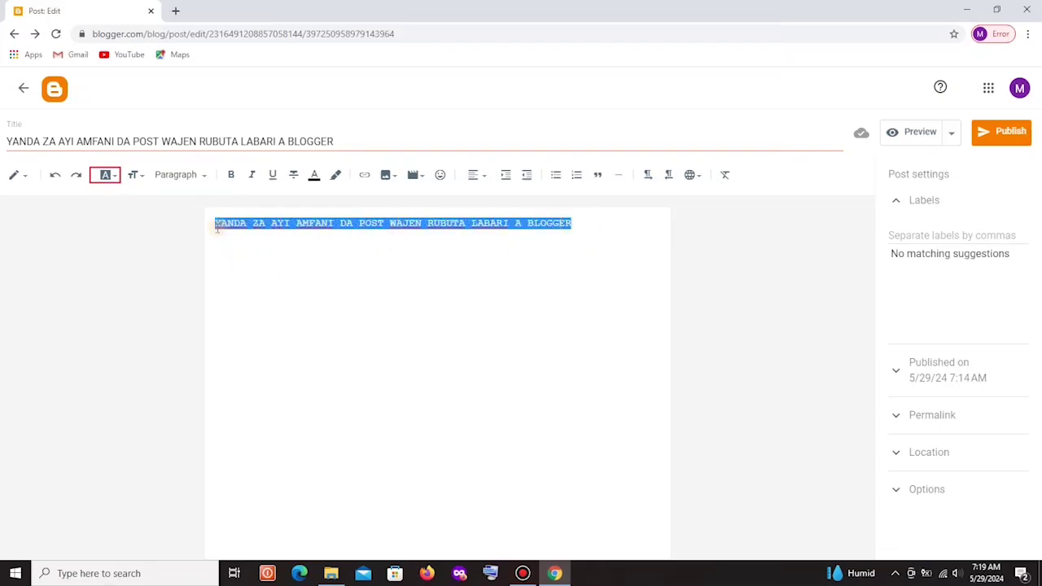
{"action": "left_click", "coordinate": [135, 176]}
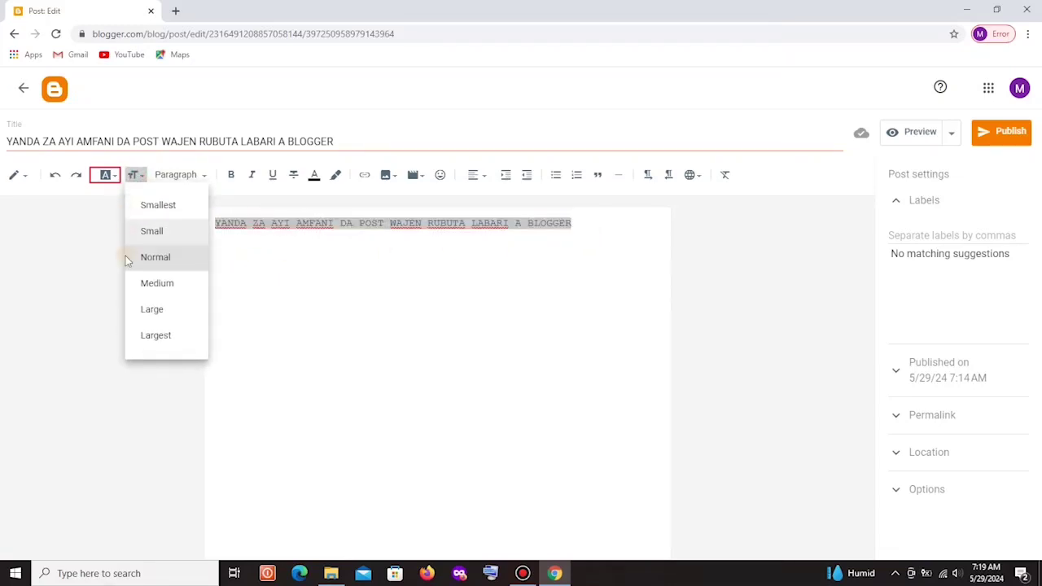
{"action": "left_click", "coordinate": [105, 175]}
{"action": "left_click", "coordinate": [110, 180]}
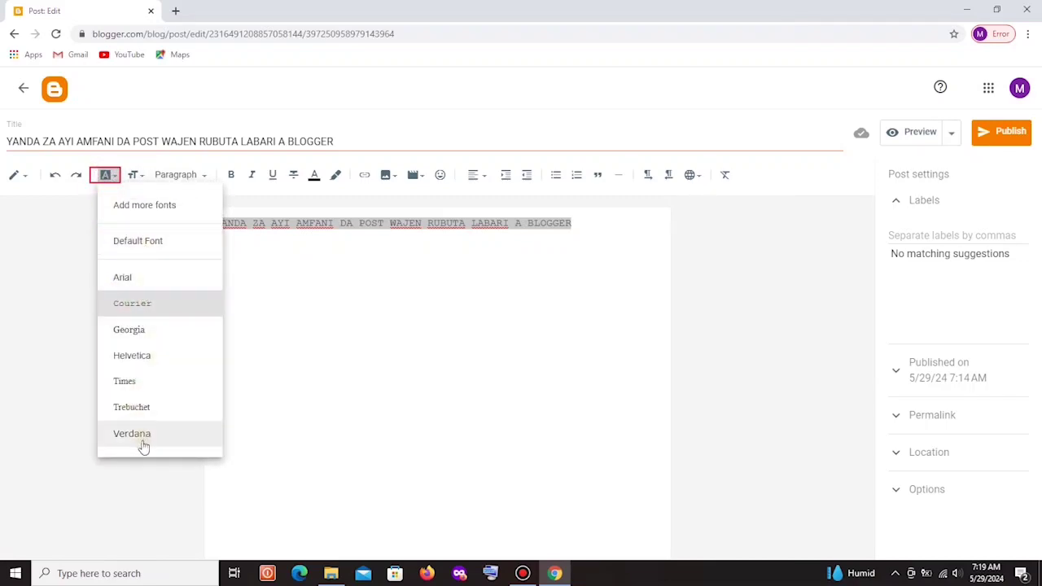
{"action": "left_click", "coordinate": [141, 411]}
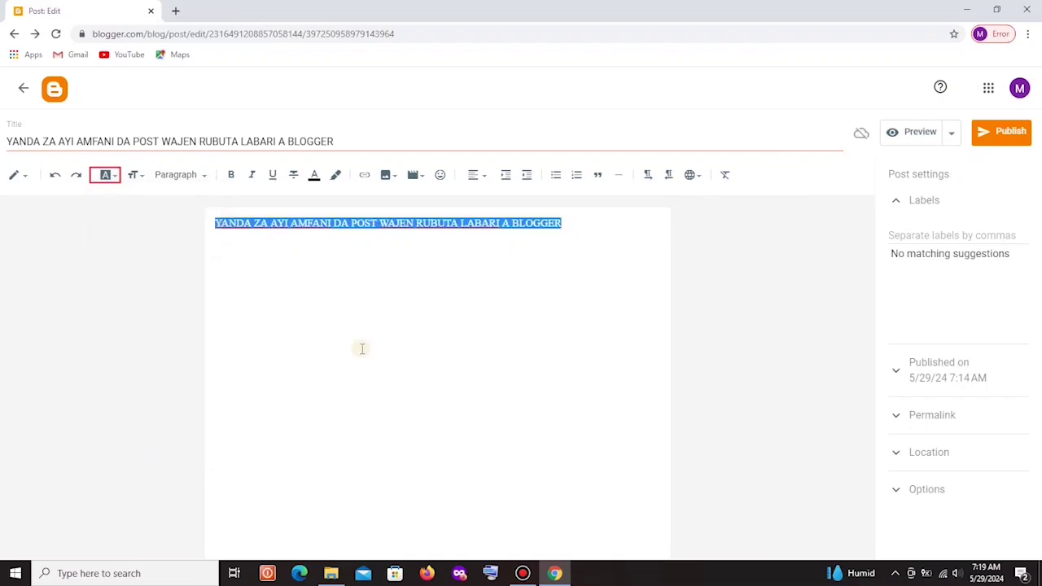
{"action": "left_click", "coordinate": [521, 224]}
Delete the body line and paste the copied title text into the post body again.
{"action": "left_click_drag", "start_coordinate": [581, 228], "coordinate": [209, 257]}
{"action": "key", "text": "BackSpace"}
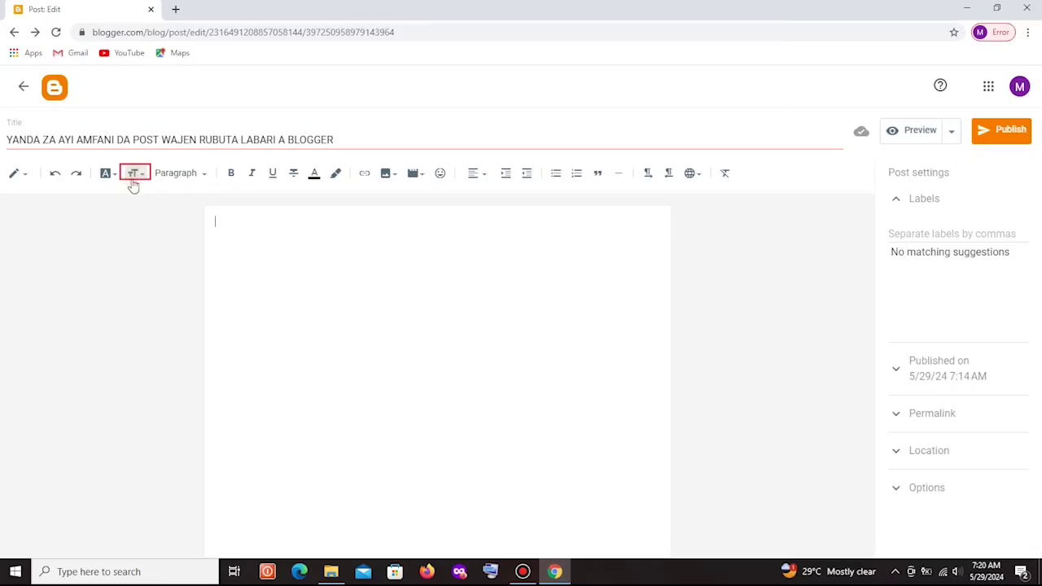
{"action": "right_click", "coordinate": [219, 225]}
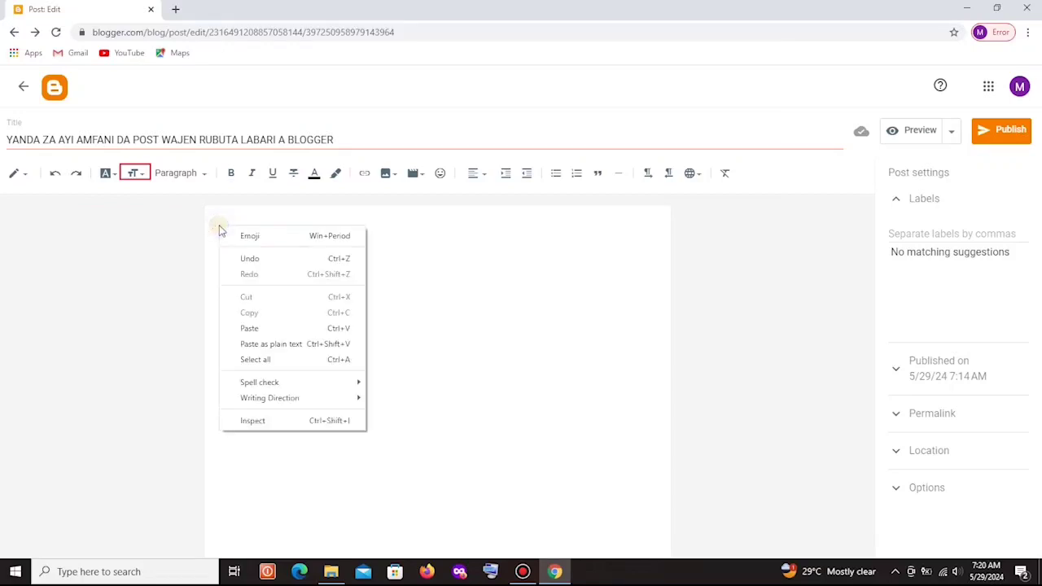
{"action": "left_click", "coordinate": [251, 330]}
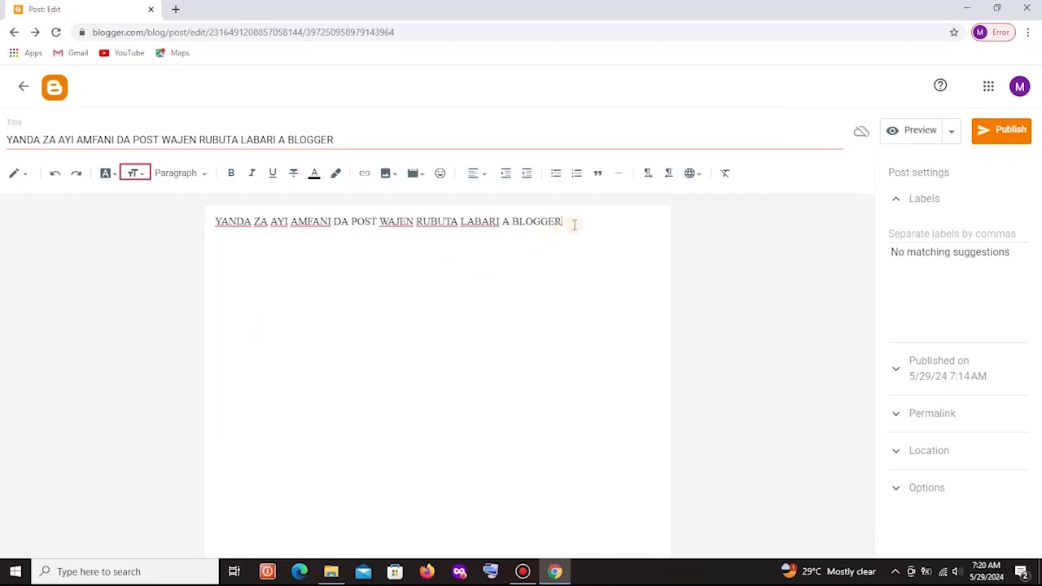
Set the font size of the whole body line to Medium.
{"action": "left_click_drag", "start_coordinate": [570, 223], "coordinate": [212, 225]}
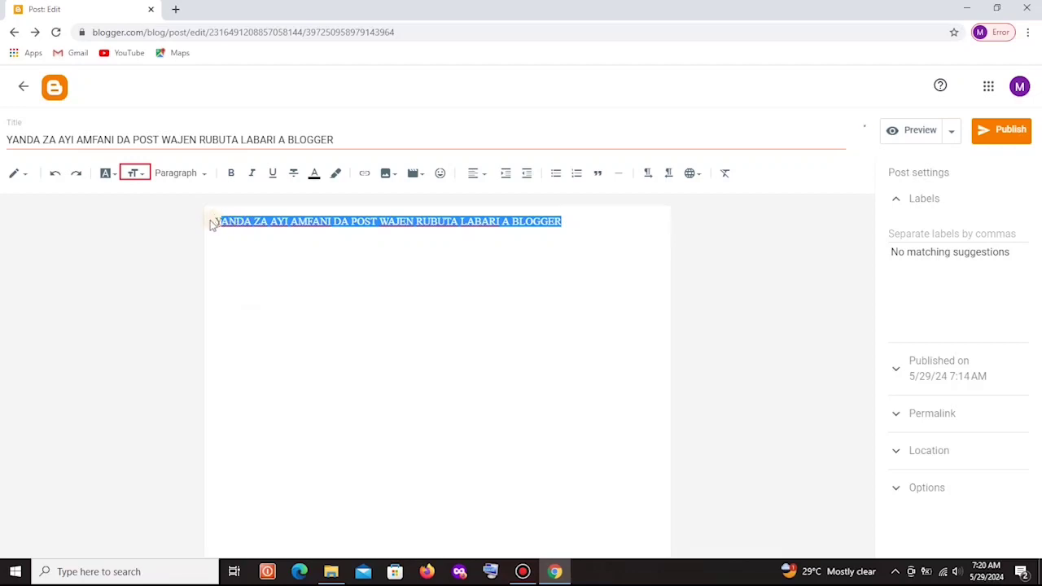
{"action": "left_click", "coordinate": [135, 173]}
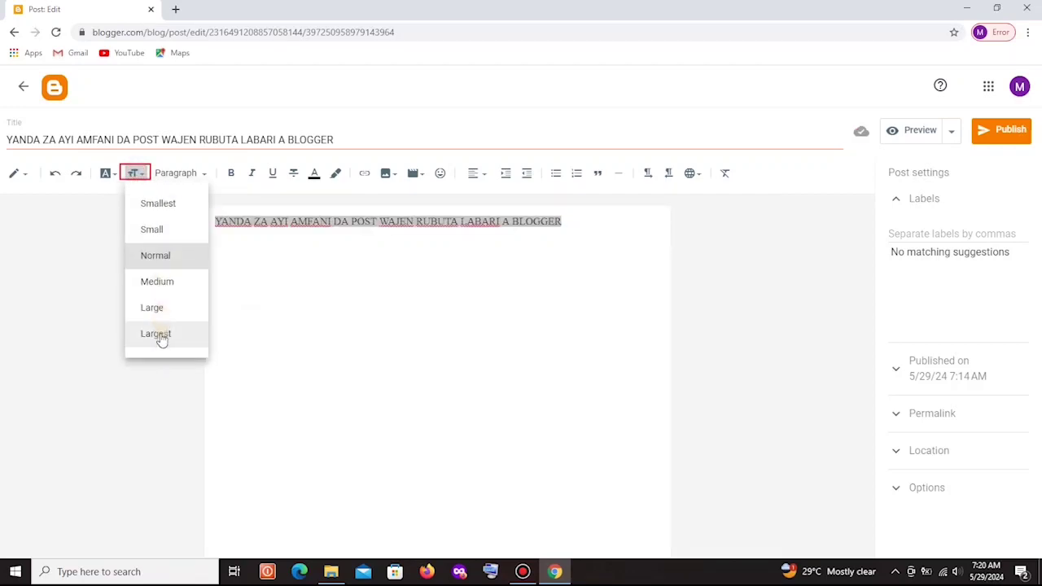
{"action": "left_click", "coordinate": [165, 281]}
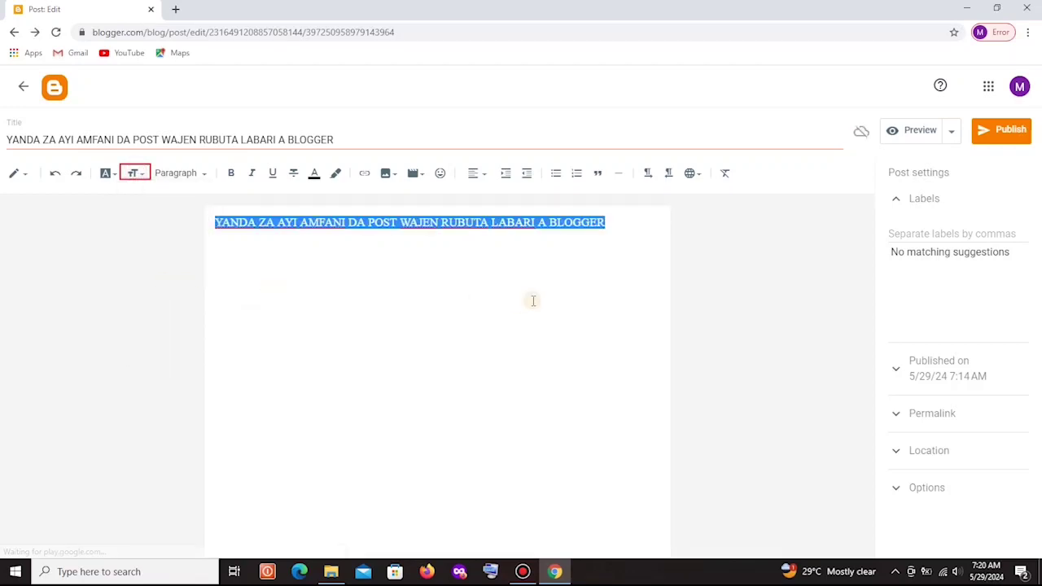
{"action": "left_click", "coordinate": [534, 301]}
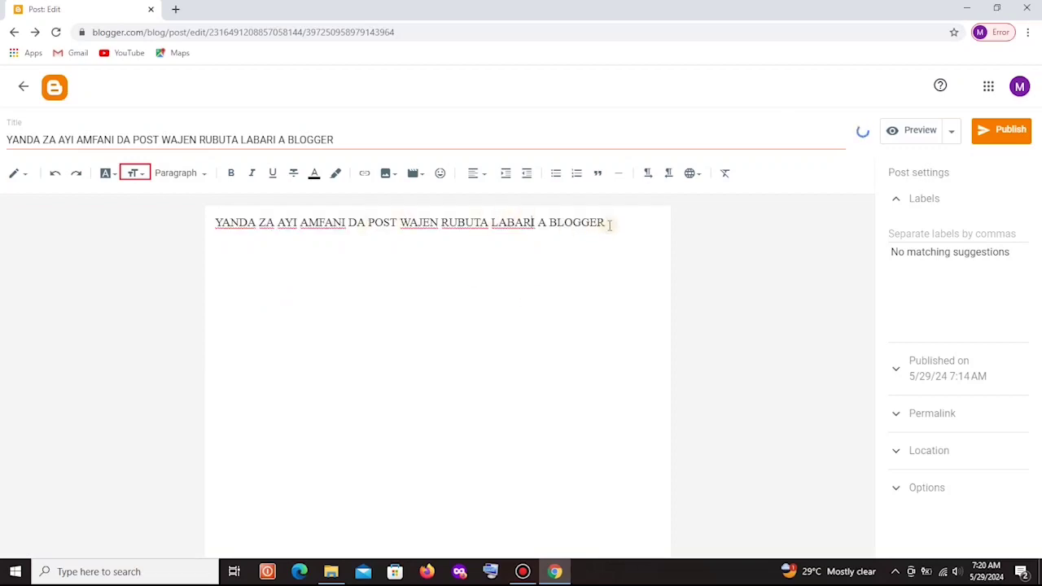
Set the font size of the whole body line to Large.
{"action": "left_click_drag", "start_coordinate": [610, 224], "coordinate": [186, 218]}
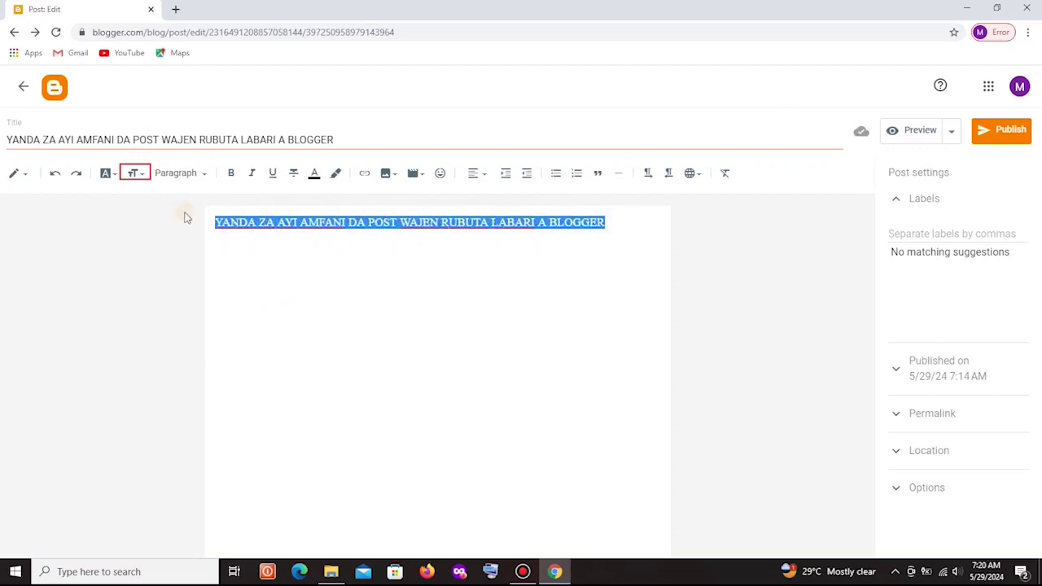
{"action": "left_click", "coordinate": [143, 177]}
{"action": "left_click", "coordinate": [165, 311]}
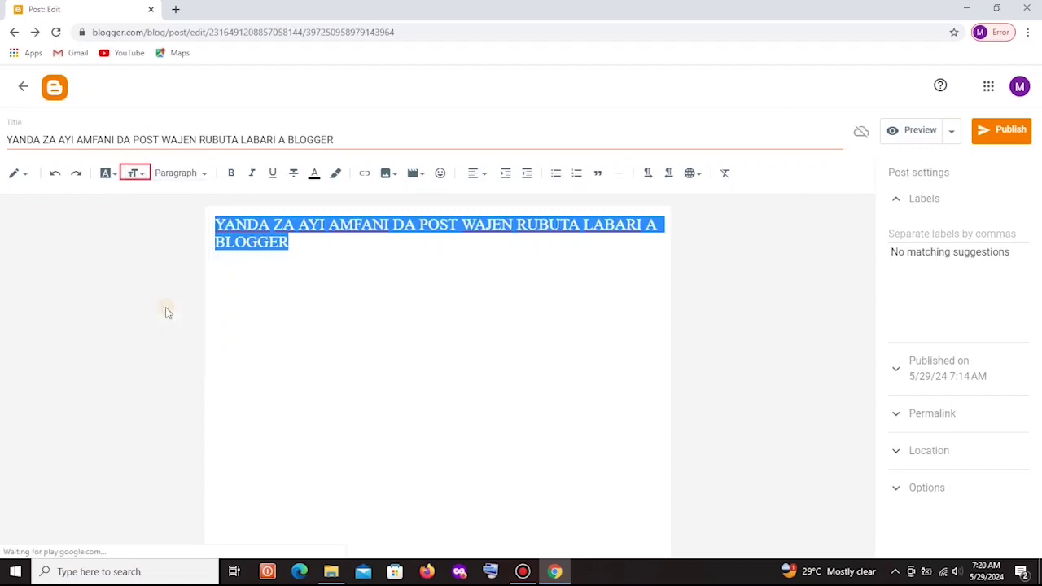
{"action": "left_click", "coordinate": [426, 261]}
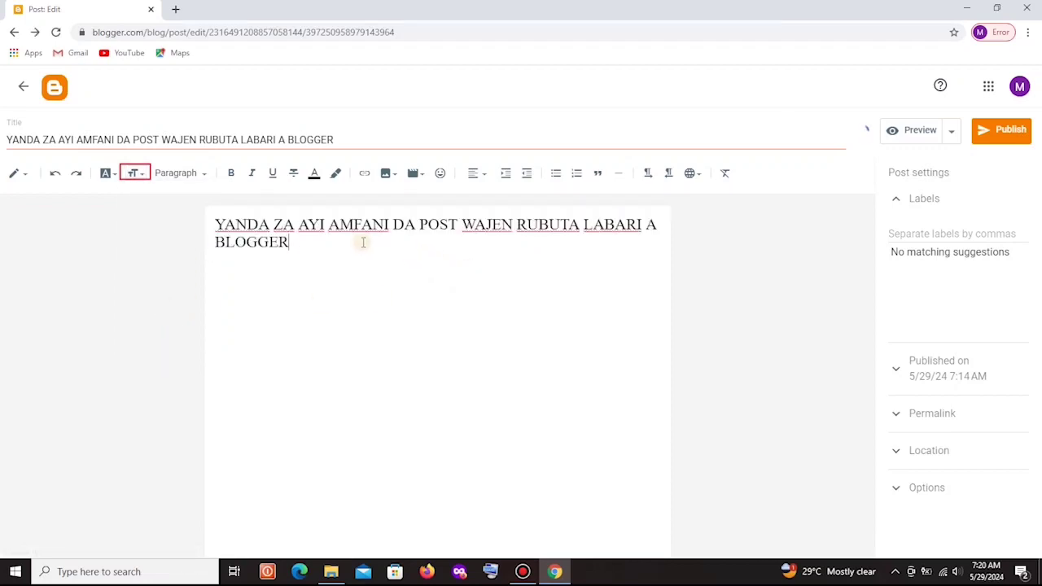
Set the font size of the whole body line to Largest.
{"action": "left_click_drag", "start_coordinate": [333, 258], "coordinate": [210, 227]}
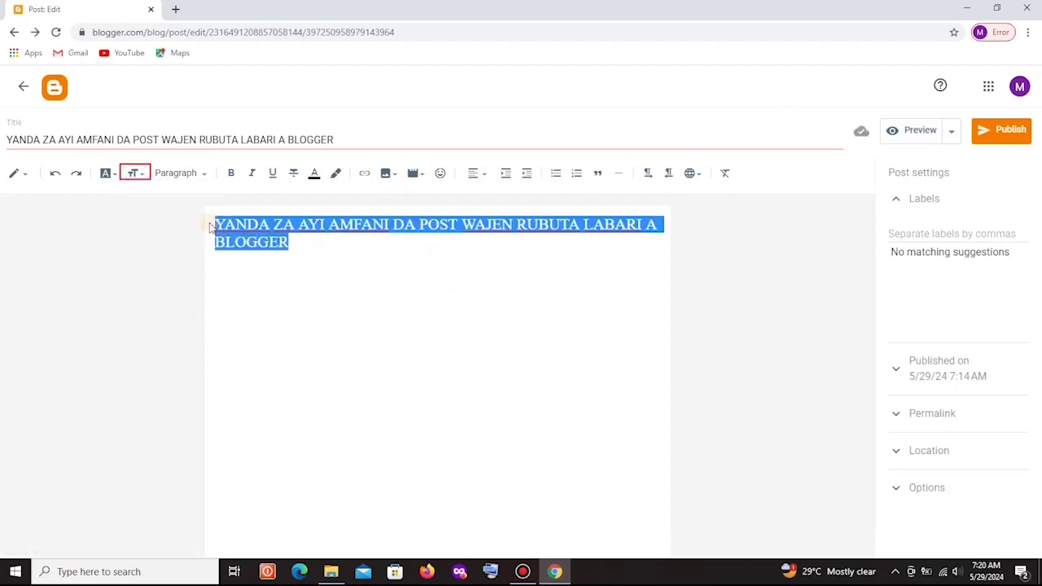
{"action": "left_click", "coordinate": [142, 178]}
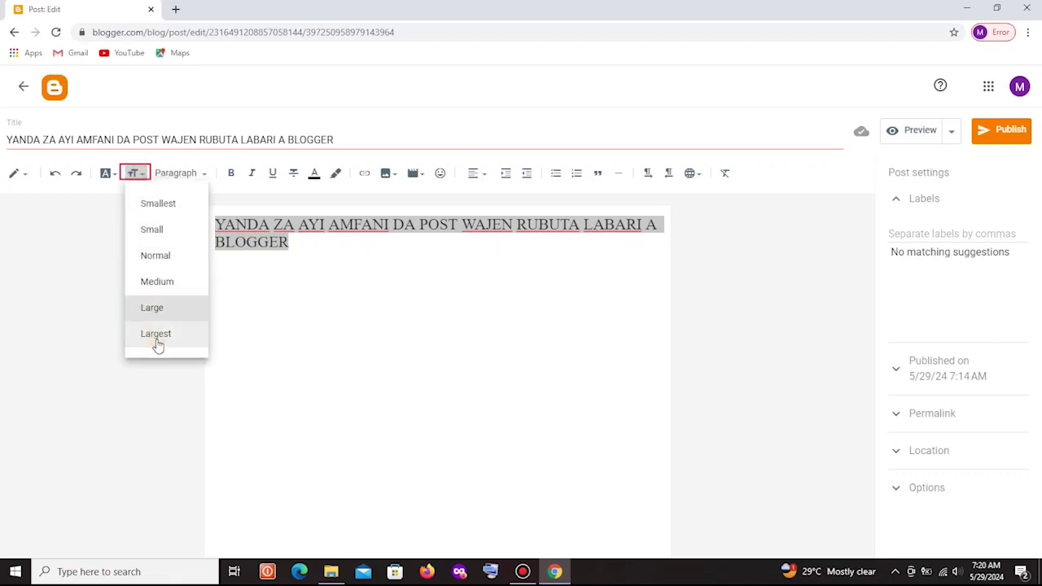
{"action": "left_click", "coordinate": [156, 336]}
{"action": "left_click", "coordinate": [479, 285]}
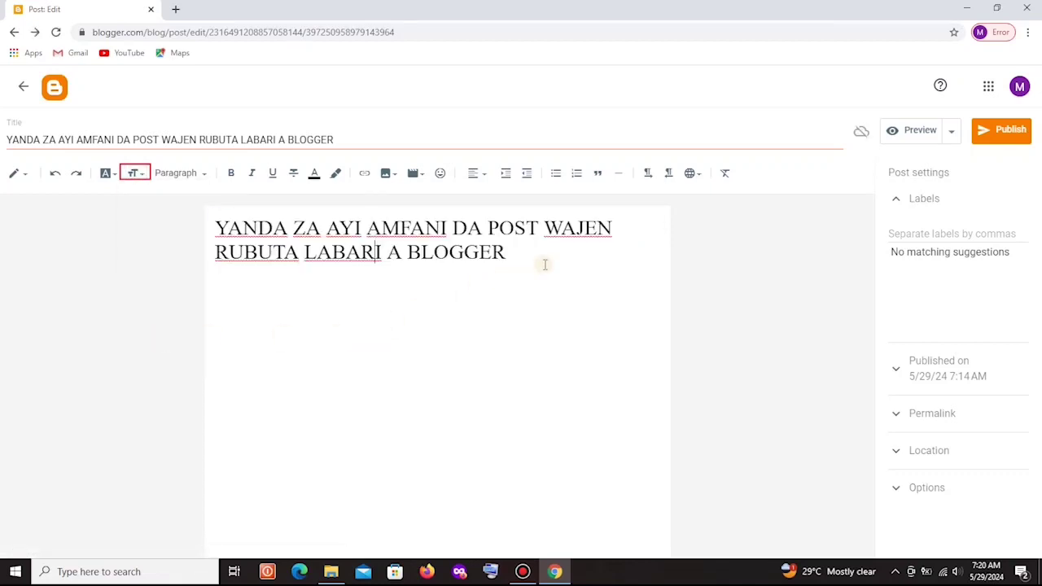
Set the font size of the whole body line to Smallest, then undo that size change.
{"action": "left_click_drag", "start_coordinate": [531, 256], "coordinate": [161, 213]}
{"action": "left_click", "coordinate": [140, 178]}
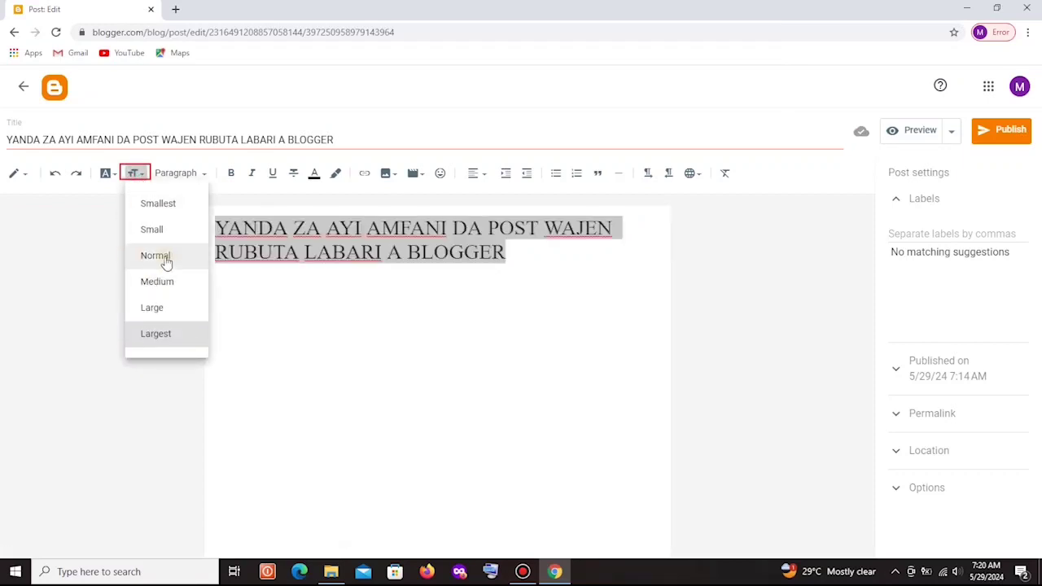
{"action": "left_click", "coordinate": [155, 205]}
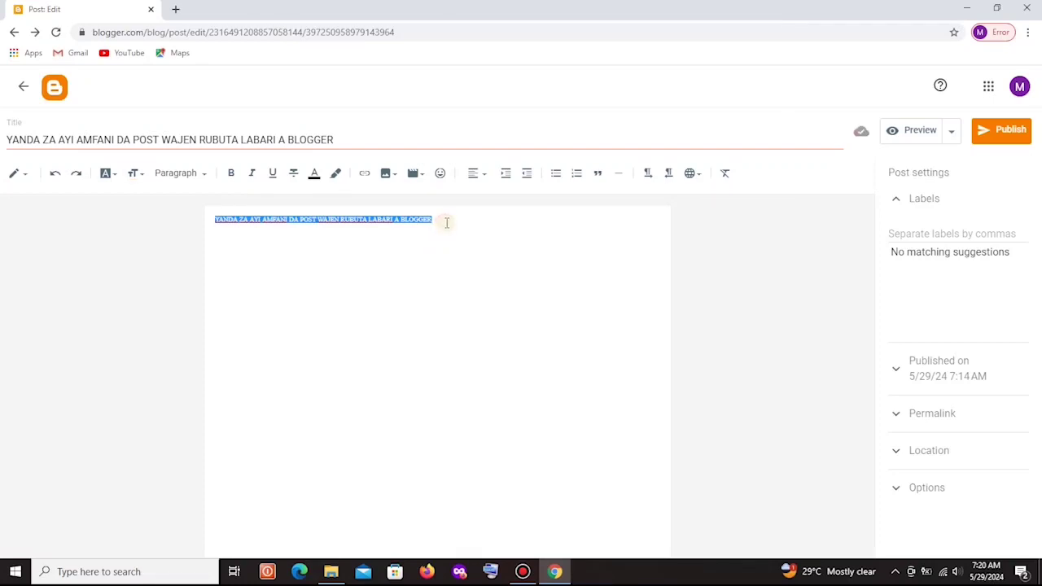
{"action": "key", "text": "ctrl+z"}
Copy and delete the whole body line, then paste it back into the empty post body.
{"action": "left_click_drag", "start_coordinate": [566, 223], "coordinate": [209, 234]}
{"action": "key", "text": "ctrl+c"}
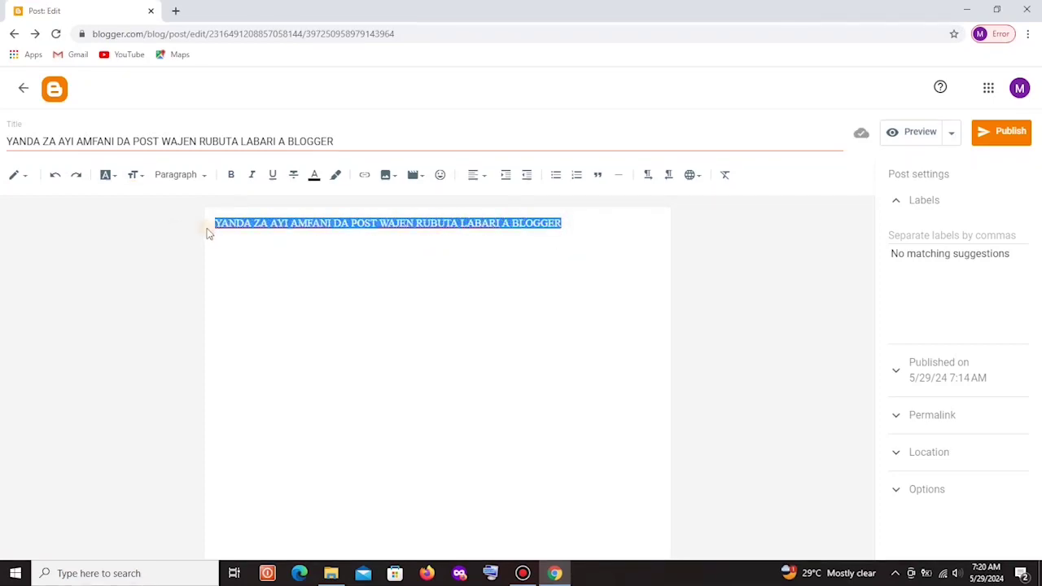
{"action": "key", "text": "BackSpace"}
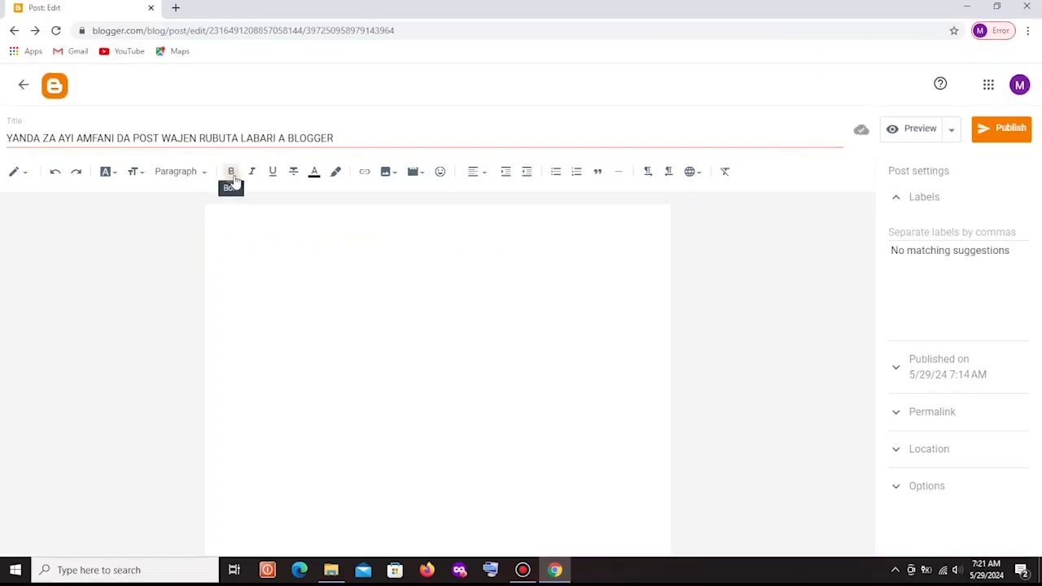
{"action": "left_click", "coordinate": [224, 180]}
{"action": "right_click", "coordinate": [224, 227]}
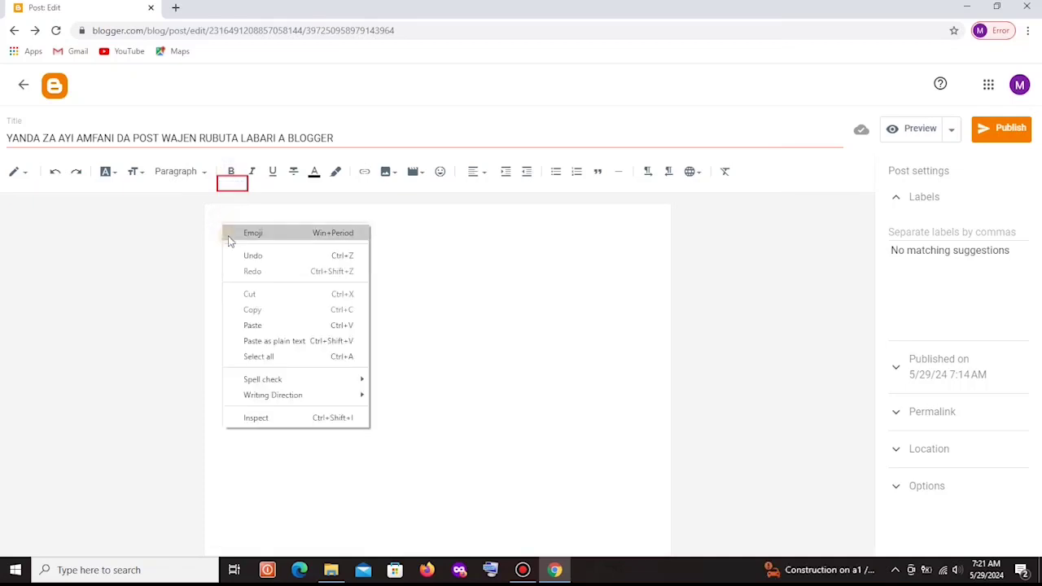
{"action": "left_click", "coordinate": [252, 326]}
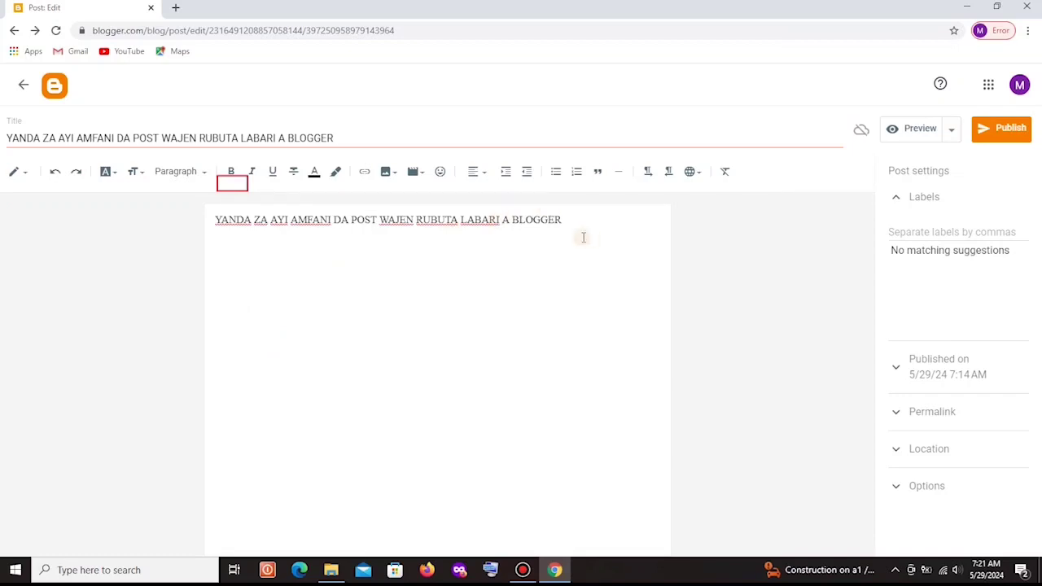
Apply bold to the words "YANDA ZA AYI AMFANI DA" and "LABARI A BLOGGER" in the body line.
{"action": "left_click_drag", "start_coordinate": [346, 219], "coordinate": [215, 220]}
{"action": "left_click", "coordinate": [230, 175]}
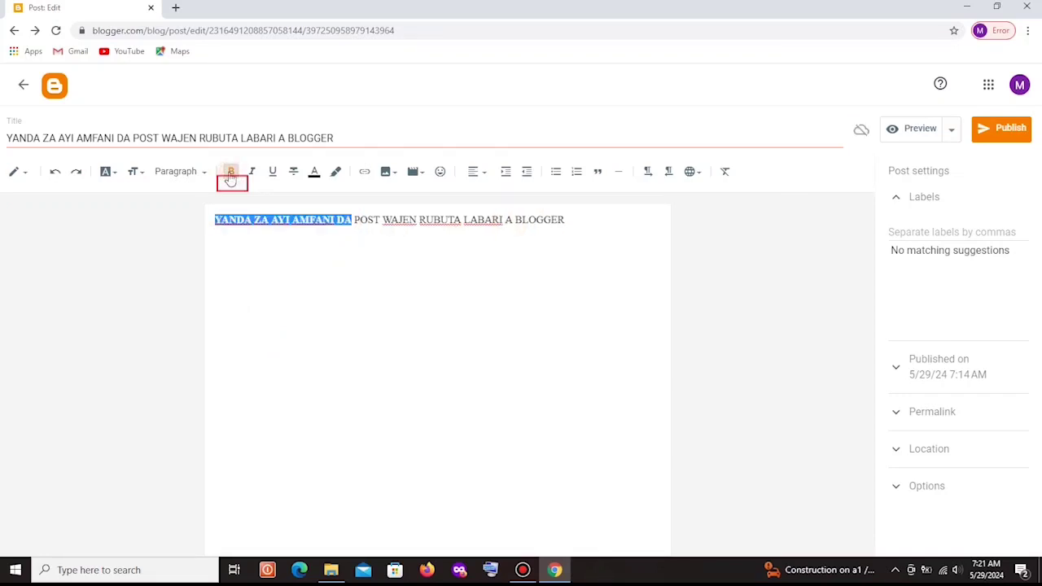
{"action": "left_click", "coordinate": [345, 267]}
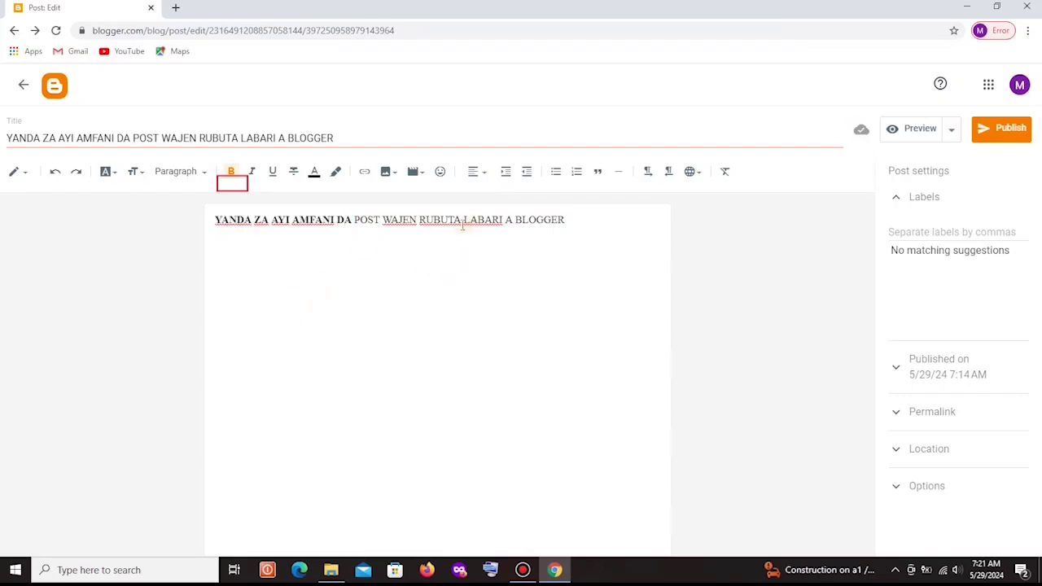
{"action": "left_click_drag", "start_coordinate": [487, 214], "coordinate": [565, 220]}
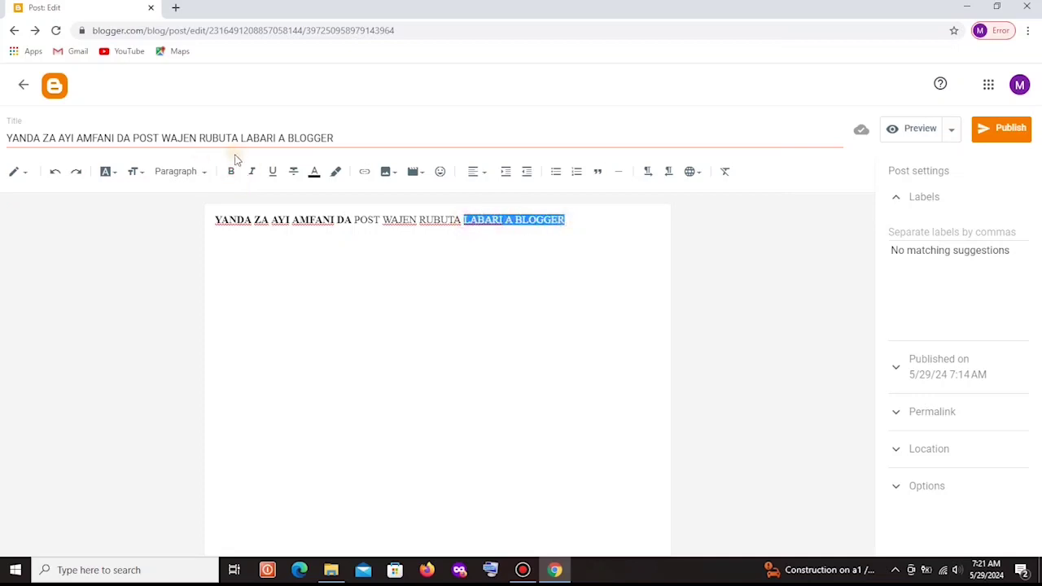
{"action": "left_click", "coordinate": [233, 173]}
{"action": "left_click", "coordinate": [321, 292]}
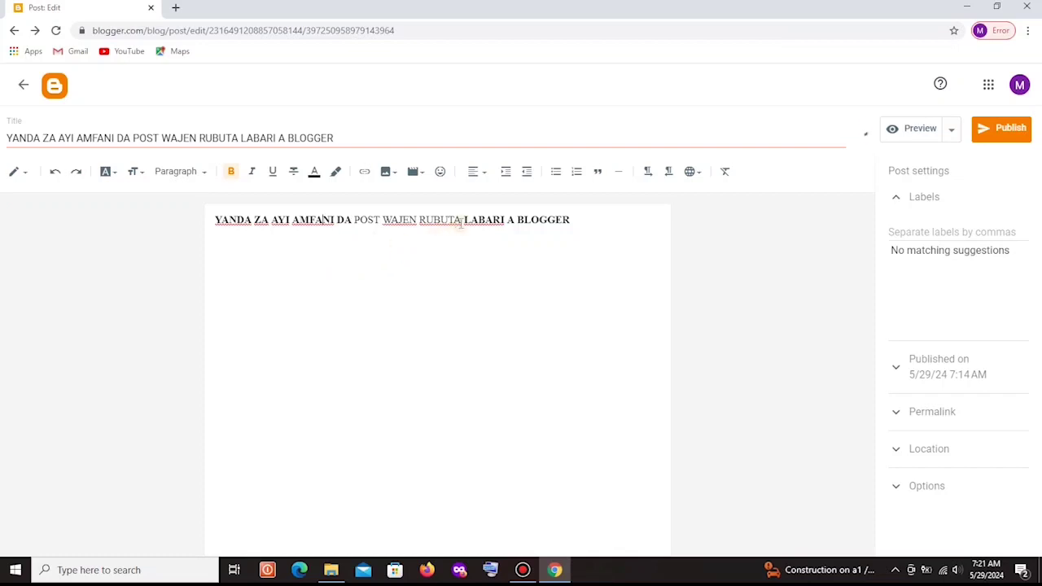
Apply bold to the middle words "POST WAJEN RUBUTA" of the body line.
{"action": "left_click_drag", "start_coordinate": [460, 220], "coordinate": [360, 219]}
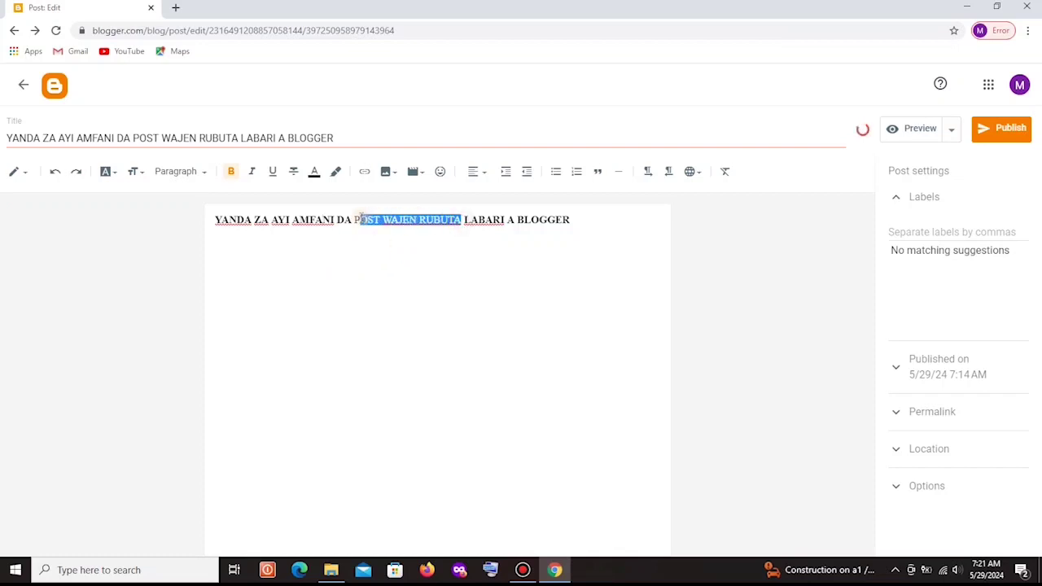
{"action": "left_click", "coordinate": [233, 173]}
{"action": "left_click", "coordinate": [329, 246]}
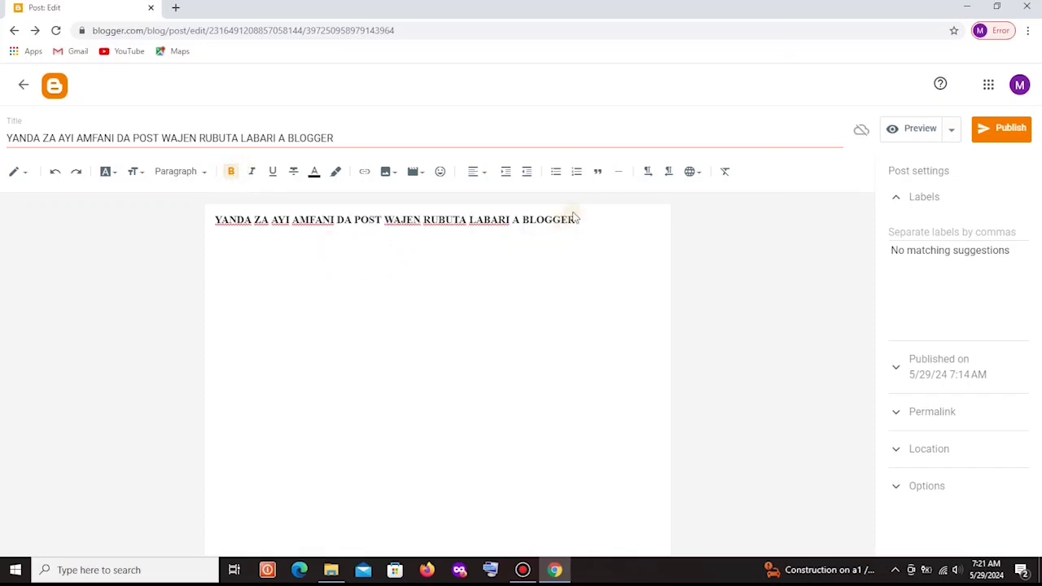
Try to remove the bold formatting from the end of the body line, from partway through "RUBUTA" to "BLOGGER".
{"action": "left_click_drag", "start_coordinate": [582, 219], "coordinate": [452, 220]}
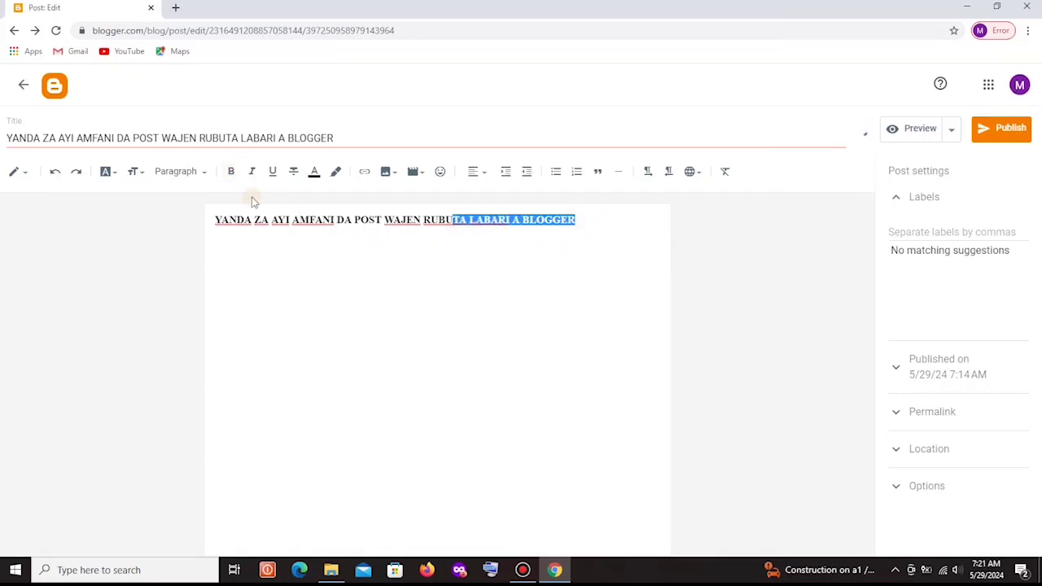
{"action": "left_click", "coordinate": [231, 173]}
{"action": "left_click", "coordinate": [310, 296]}
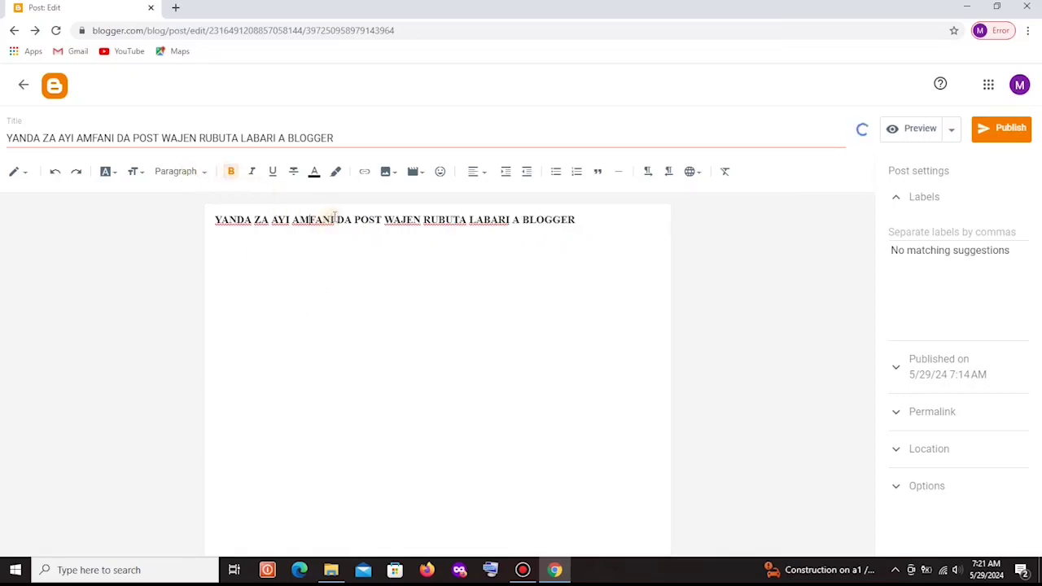
Remove bold from the words "YANDA ZA AYI AMFANI" and "RUBUTA LABARI A BLOGGER" in the body line.
{"action": "left_click_drag", "start_coordinate": [334, 218], "coordinate": [214, 220]}
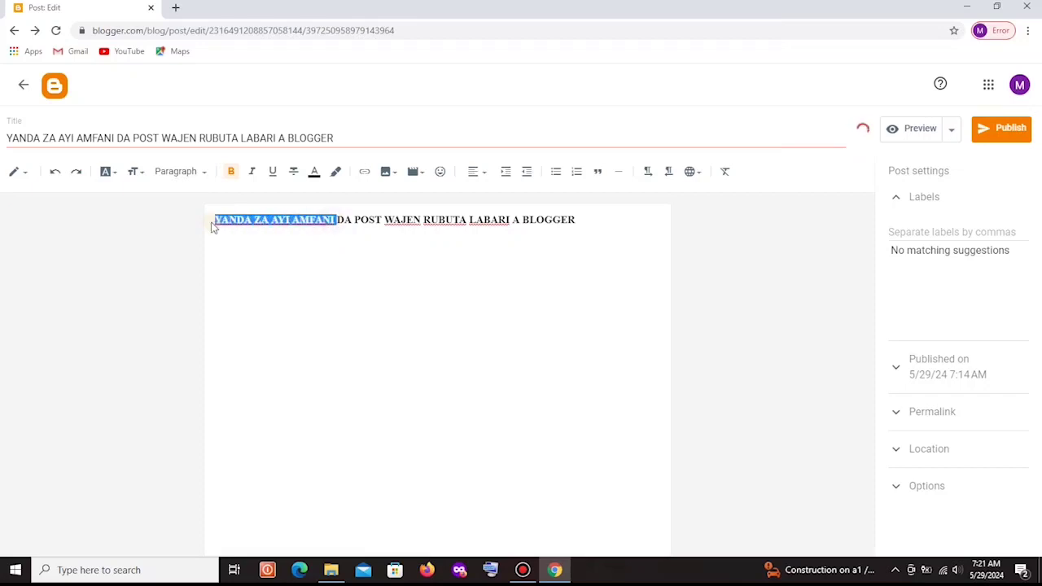
{"action": "left_click", "coordinate": [231, 174]}
{"action": "left_click", "coordinate": [294, 255]}
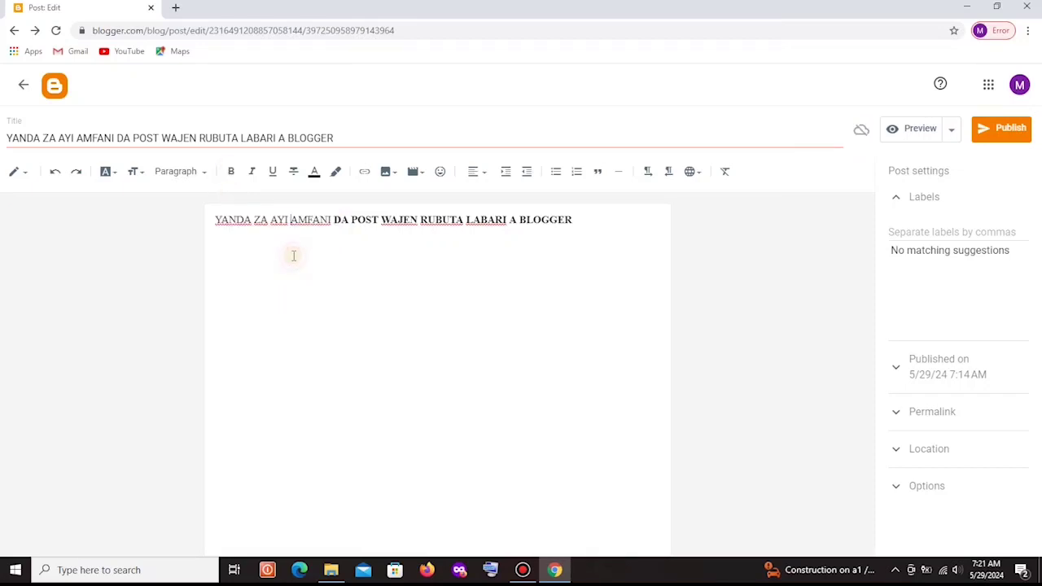
{"action": "left_click_drag", "start_coordinate": [584, 218], "coordinate": [435, 228]}
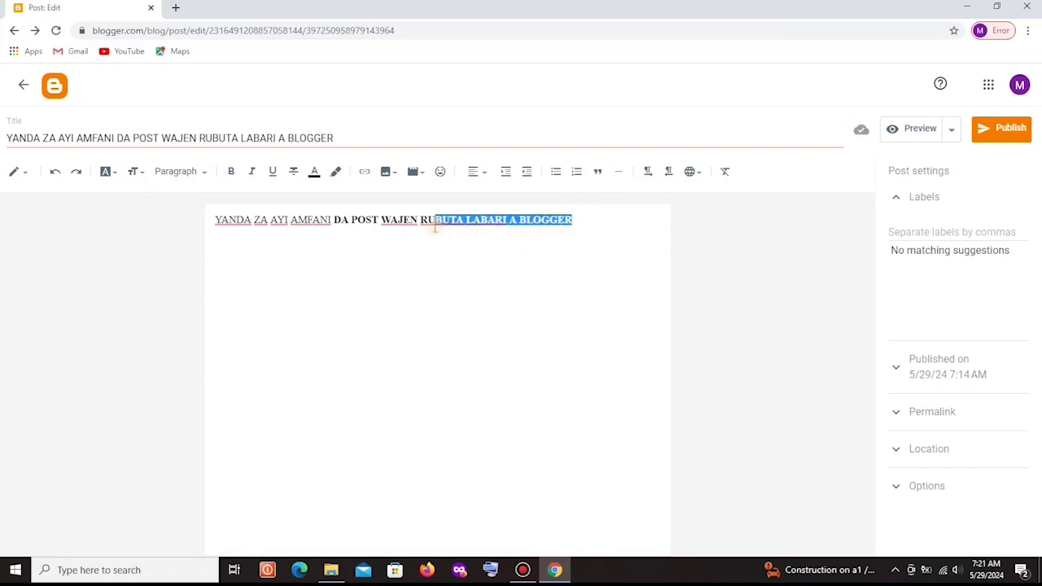
{"action": "left_click", "coordinate": [231, 174]}
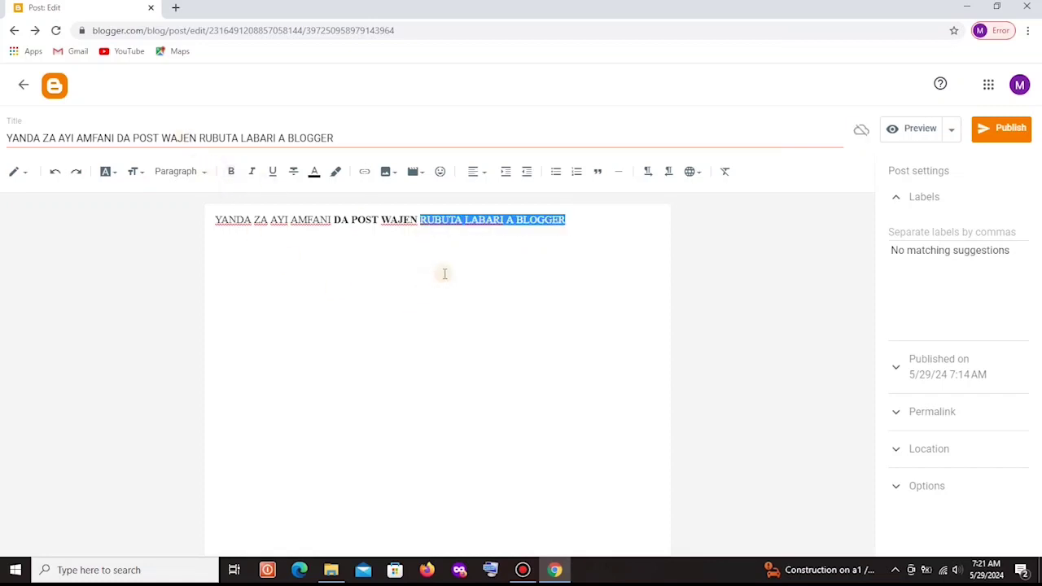
{"action": "left_click", "coordinate": [522, 260]}
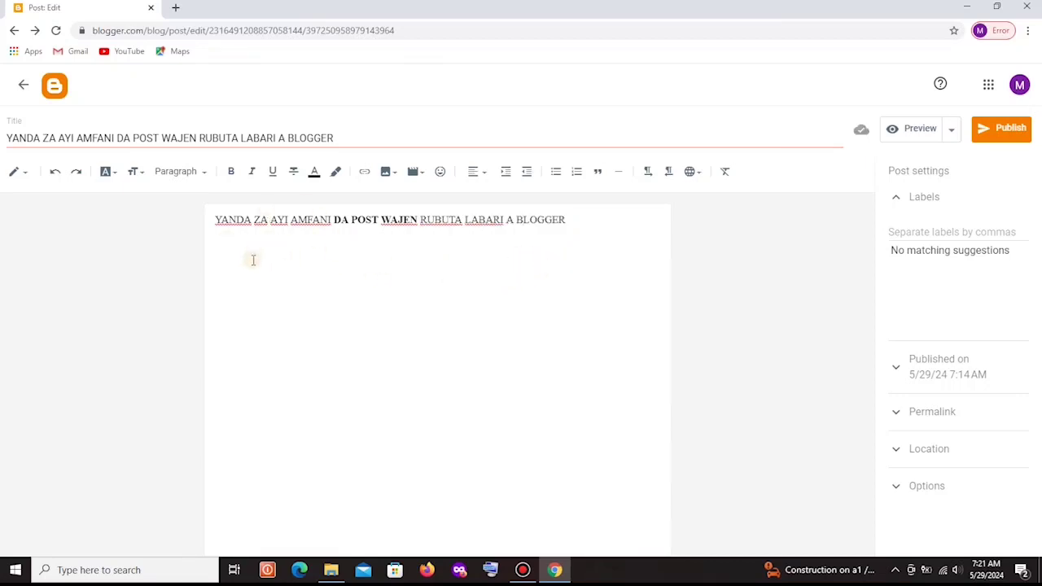
Copy and delete the partly bold body line, then paste the text into the post body again.
{"action": "left_click_drag", "start_coordinate": [579, 220], "coordinate": [381, 221]}
{"action": "left_click_drag", "start_coordinate": [306, 232], "coordinate": [198, 249]}
{"action": "key", "text": "ctrl+c"}
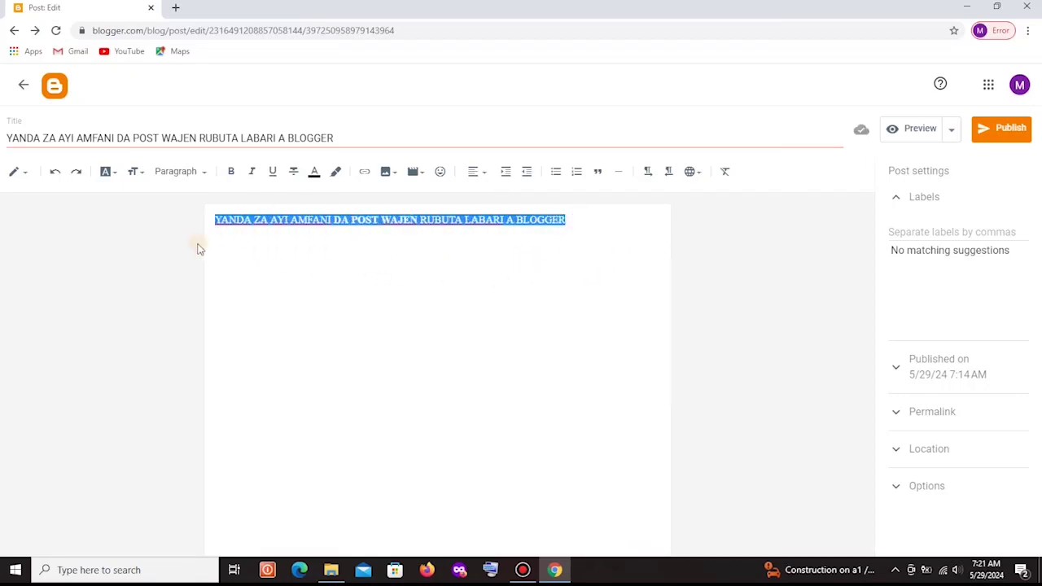
{"action": "key", "text": "BackSpace"}
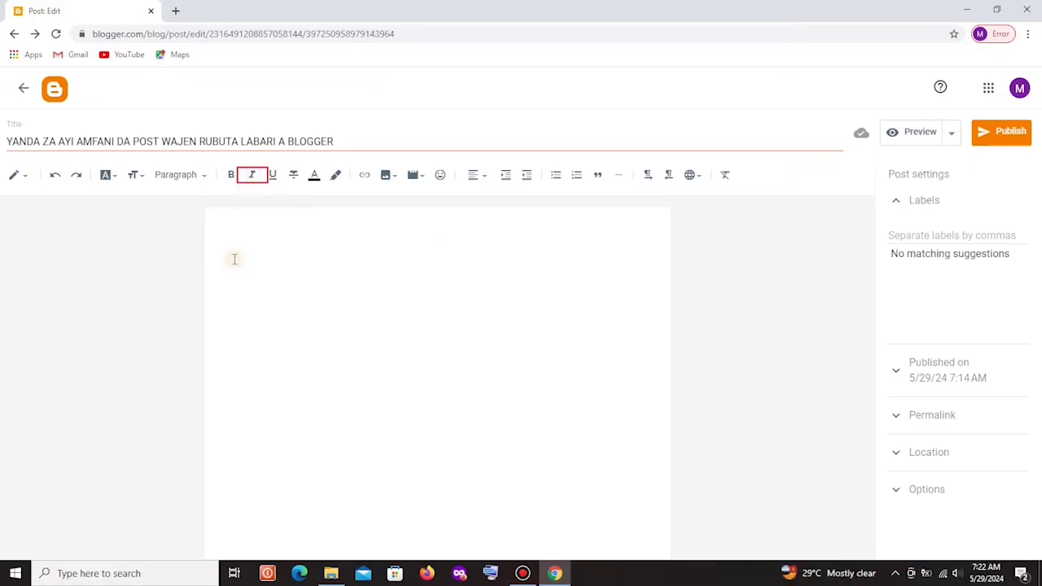
{"action": "right_click", "coordinate": [234, 222]}
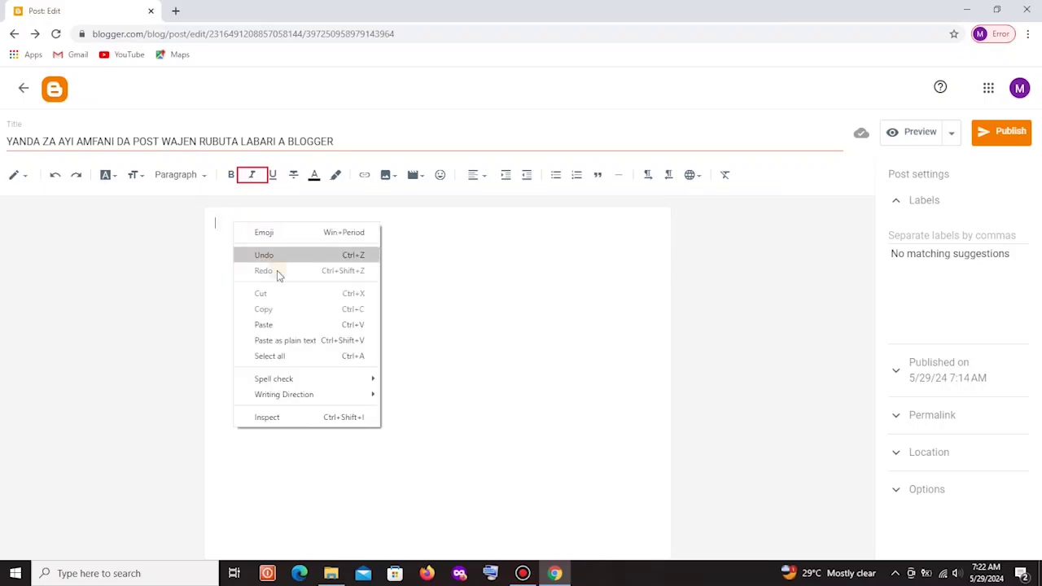
{"action": "left_click", "coordinate": [264, 325]}
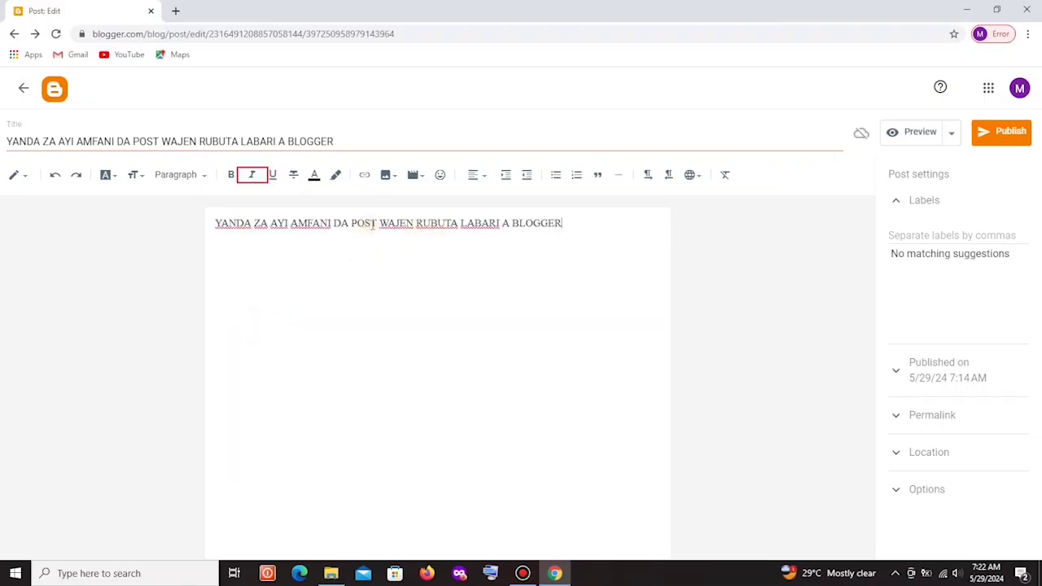
Apply italic to the words "YANDA ZA AYI AMFANI DA POST" in the body line.
{"action": "left_click_drag", "start_coordinate": [375, 223], "coordinate": [210, 237]}
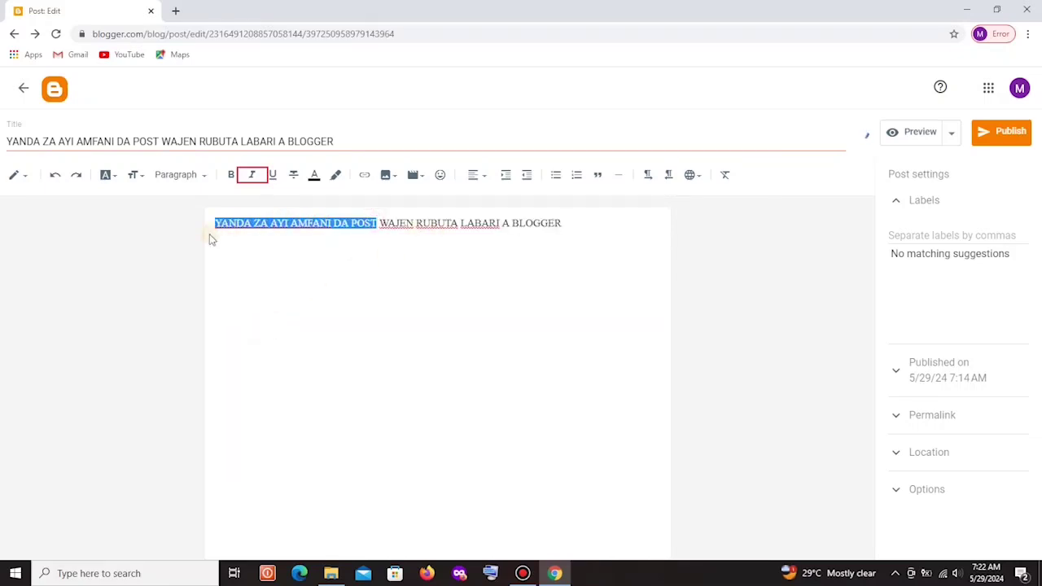
{"action": "left_click", "coordinate": [252, 176]}
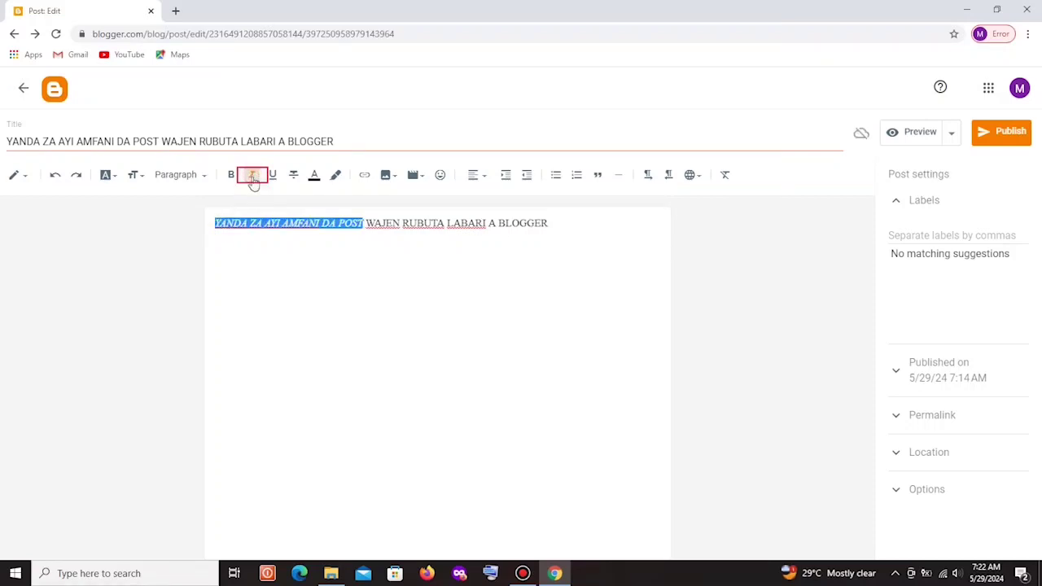
{"action": "left_click", "coordinate": [303, 281]}
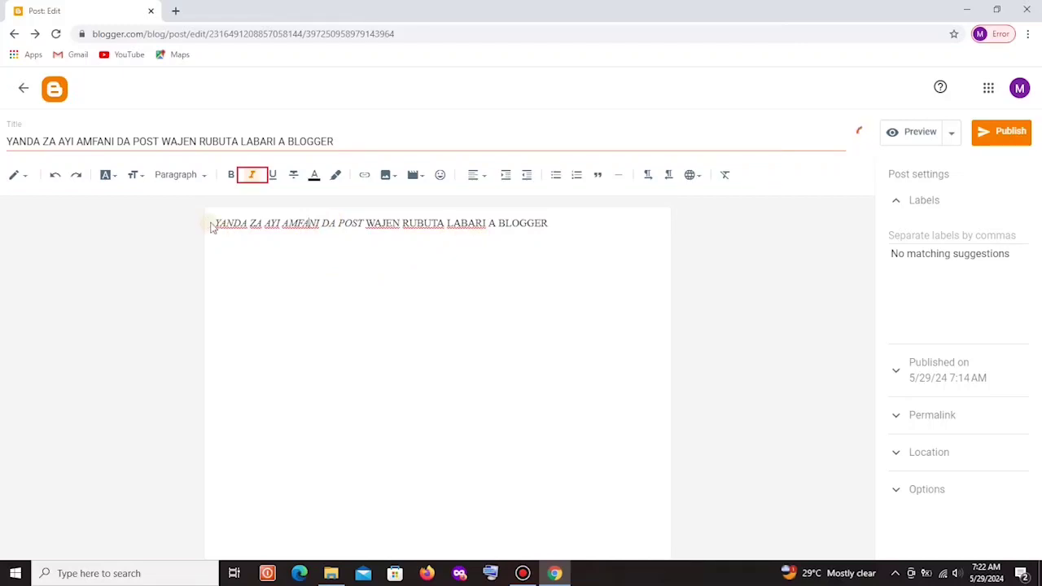
Set the font size of the whole partly italic body line to Largest.
{"action": "left_click_drag", "start_coordinate": [552, 220], "coordinate": [219, 245]}
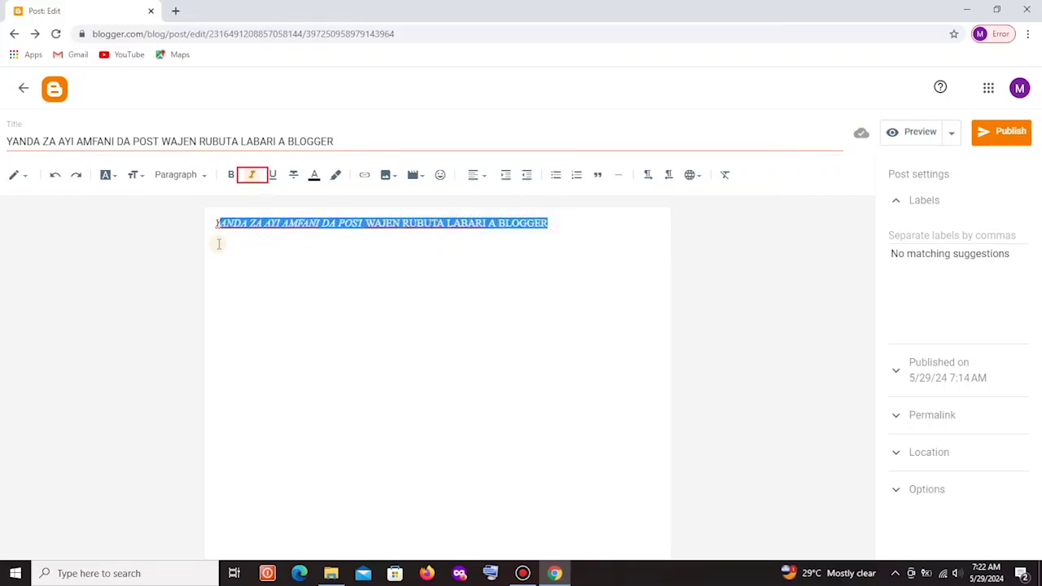
{"action": "left_click", "coordinate": [135, 175]}
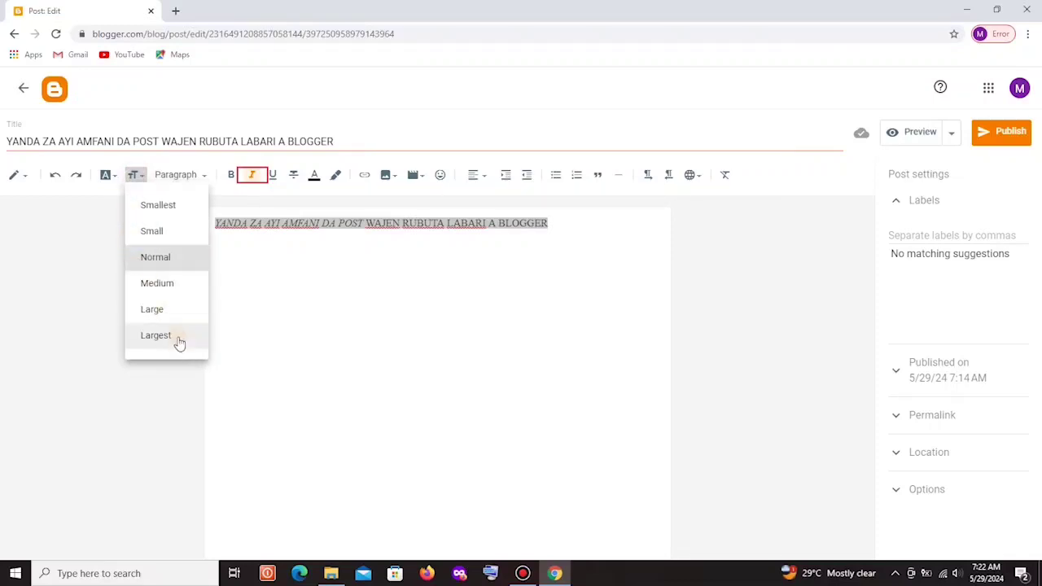
{"action": "left_click", "coordinate": [179, 340]}
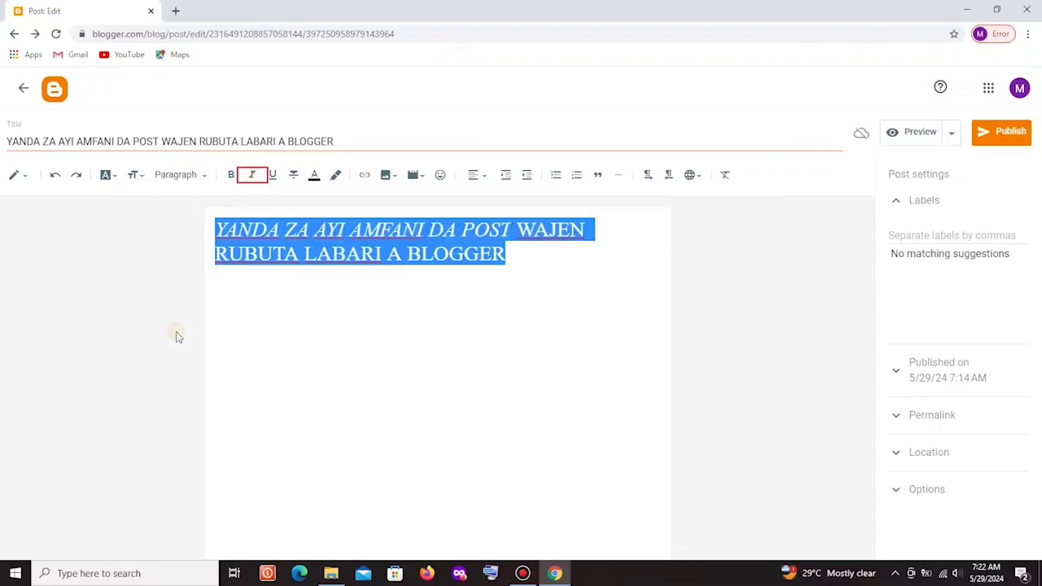
Remove italic from the words "YANDA ZA AYI AMFANI" in the body line.
{"action": "left_click", "coordinate": [393, 324]}
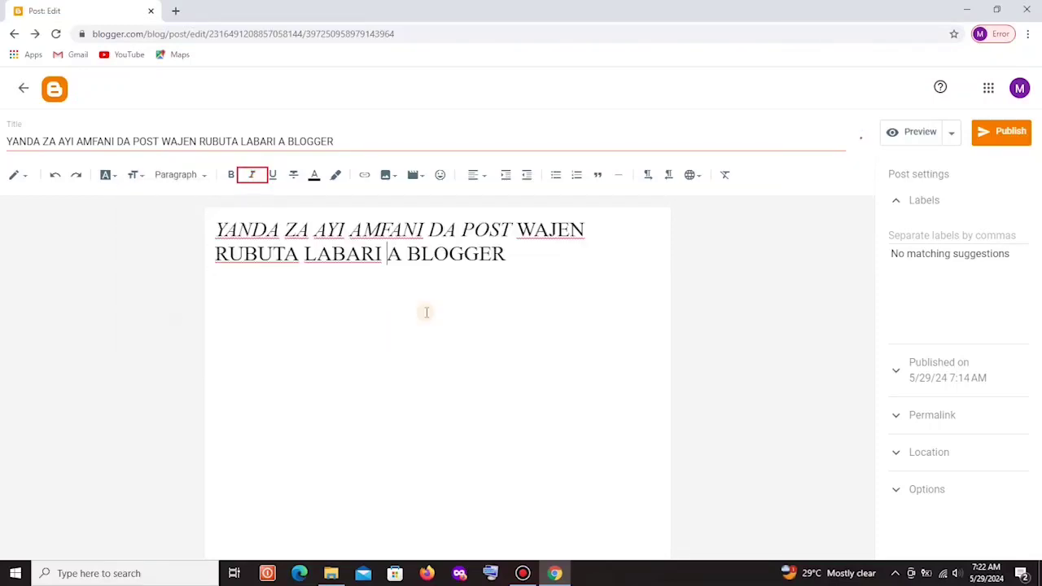
{"action": "left_click_drag", "start_coordinate": [429, 229], "coordinate": [223, 220]}
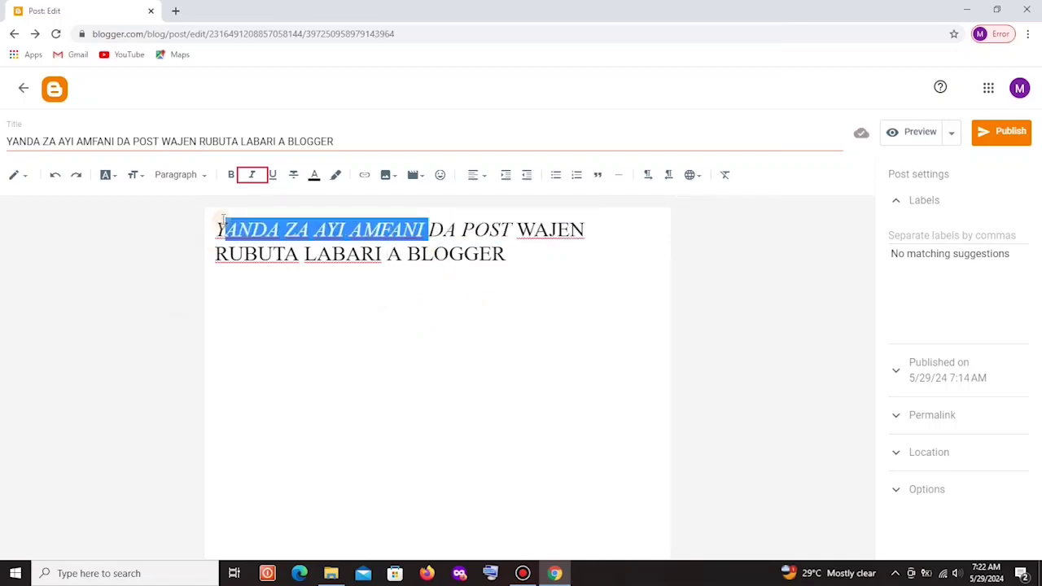
{"action": "left_click", "coordinate": [252, 174]}
{"action": "left_click", "coordinate": [307, 320]}
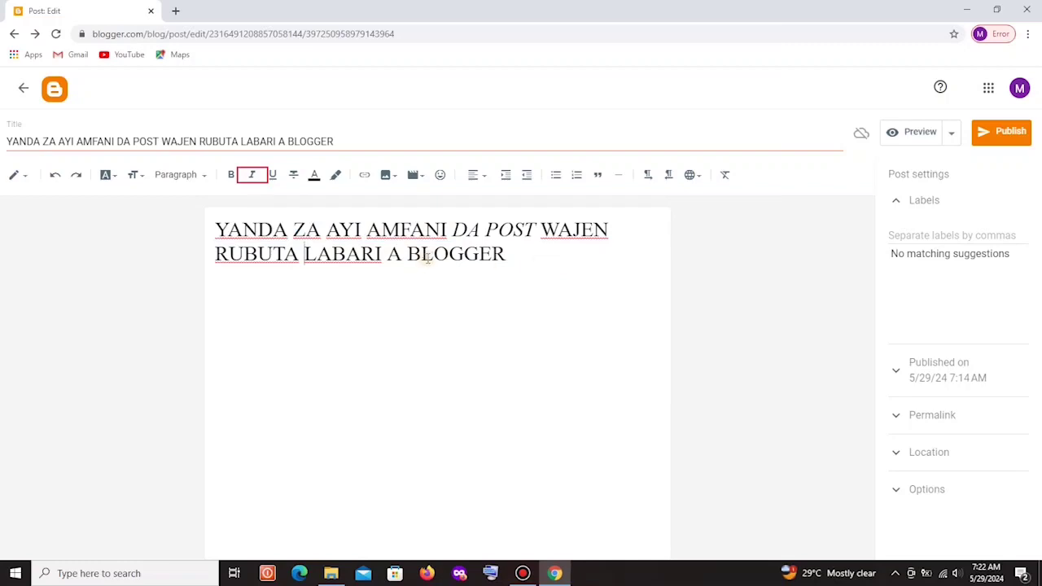
Apply italic to the words "LABARI A" and "BLOGGER" at the end of the body line.
{"action": "left_click_drag", "start_coordinate": [400, 259], "coordinate": [298, 258]}
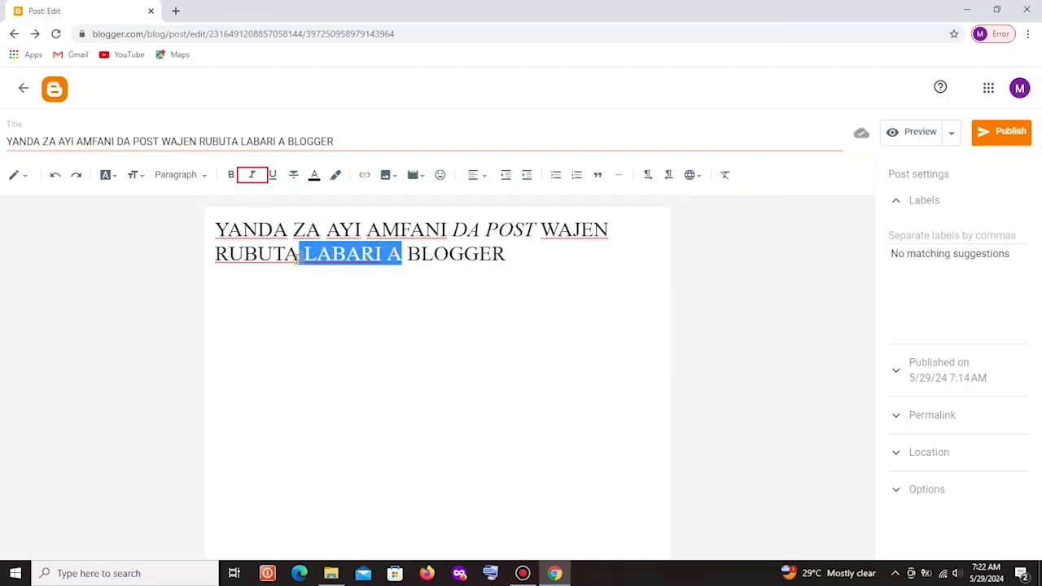
{"action": "left_click", "coordinate": [261, 177]}
{"action": "left_click", "coordinate": [348, 334]}
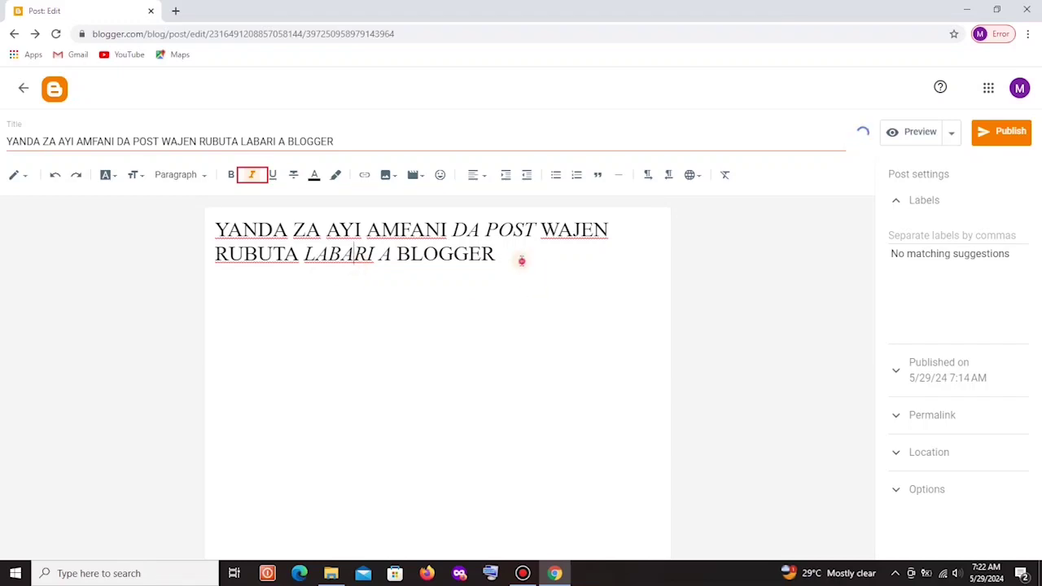
{"action": "left_click_drag", "start_coordinate": [522, 261], "coordinate": [398, 265]}
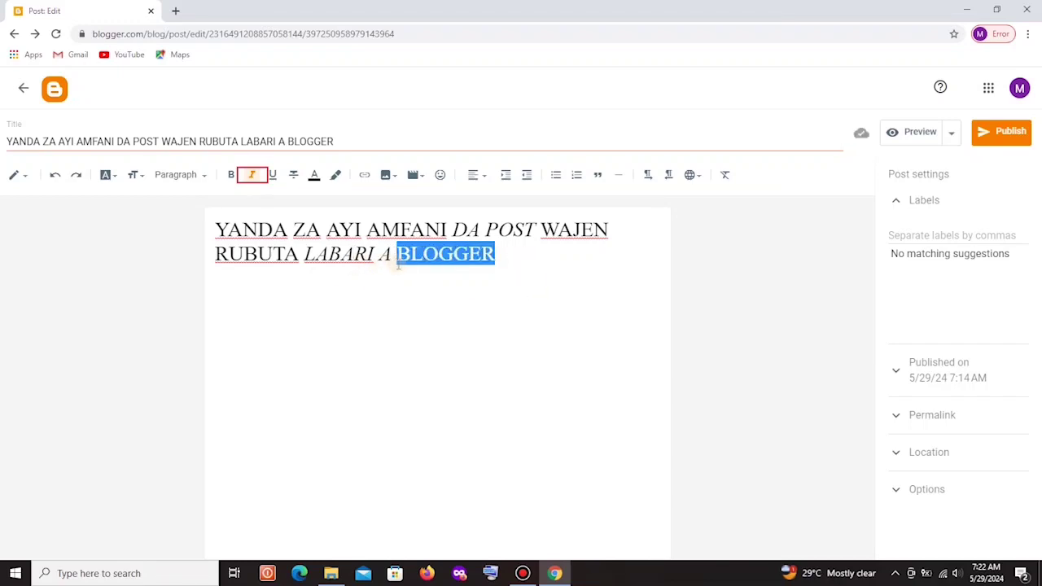
{"action": "left_click", "coordinate": [254, 179]}
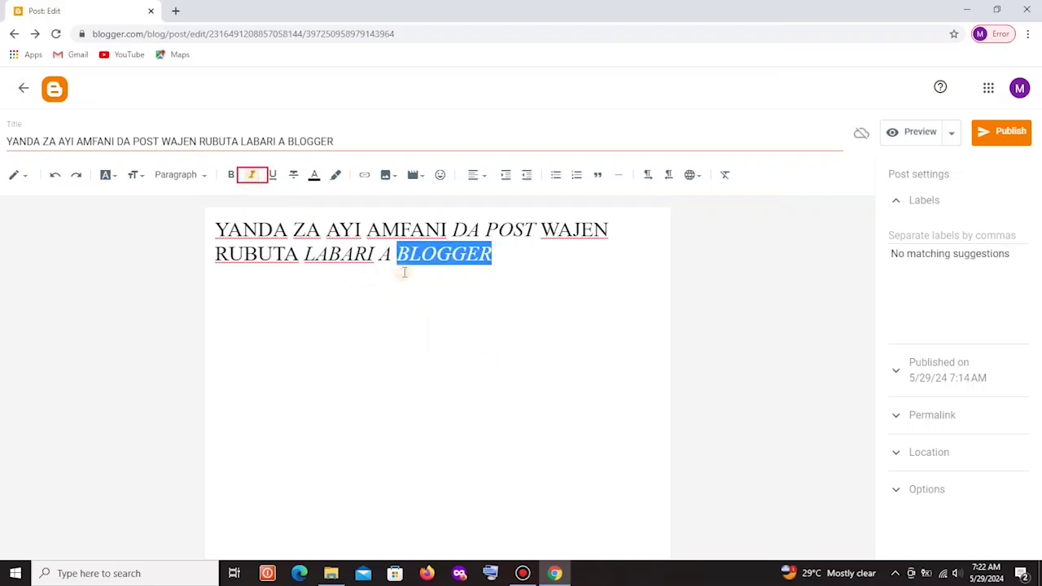
{"action": "left_click", "coordinate": [443, 320]}
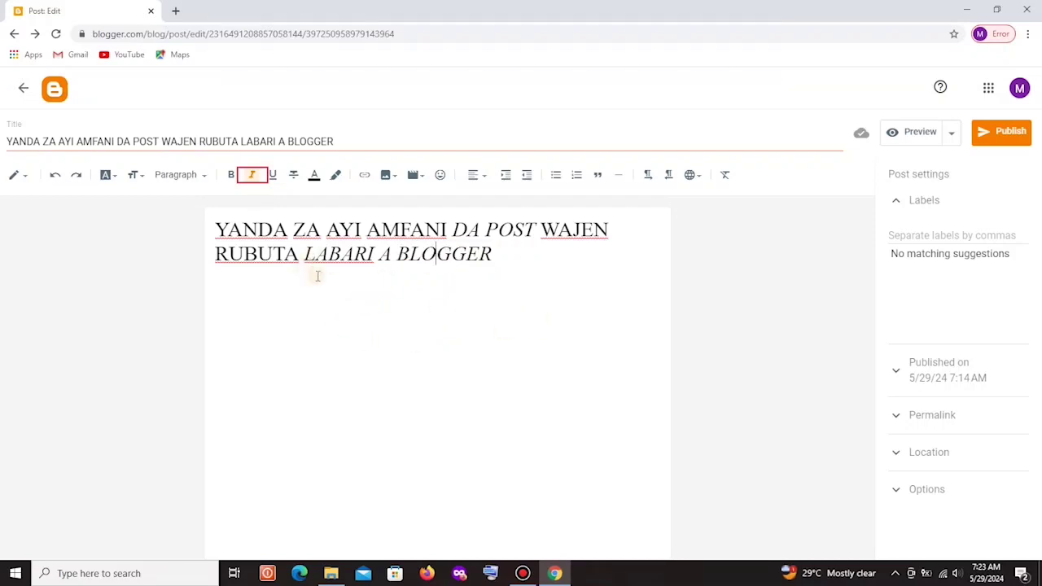
Copy and delete the partly italic body line, then paste the text into the empty post body.
{"action": "left_click_drag", "start_coordinate": [501, 255], "coordinate": [194, 232]}
{"action": "key", "text": "ctrl+c"}
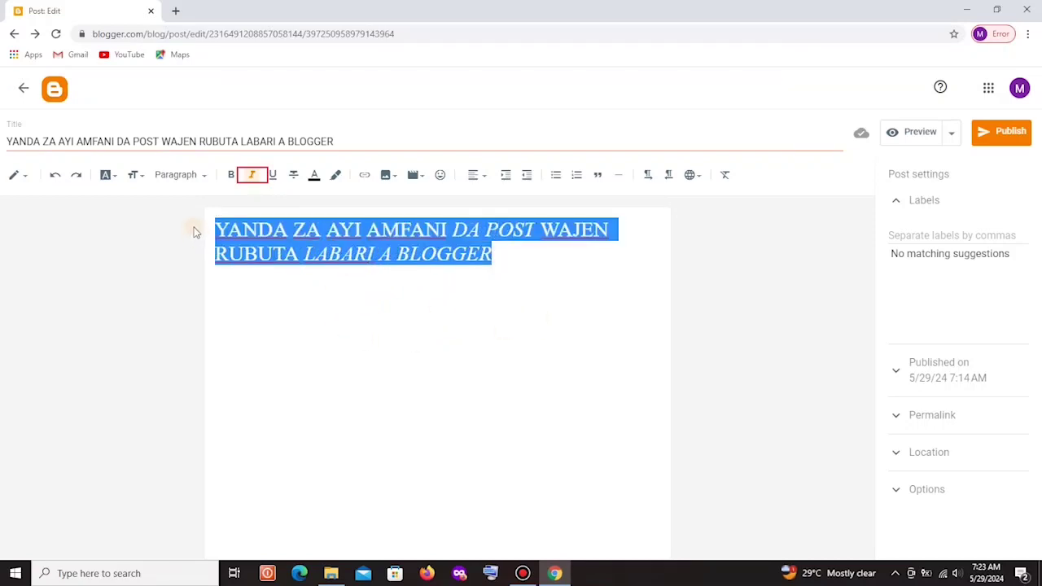
{"action": "key", "text": "Delete"}
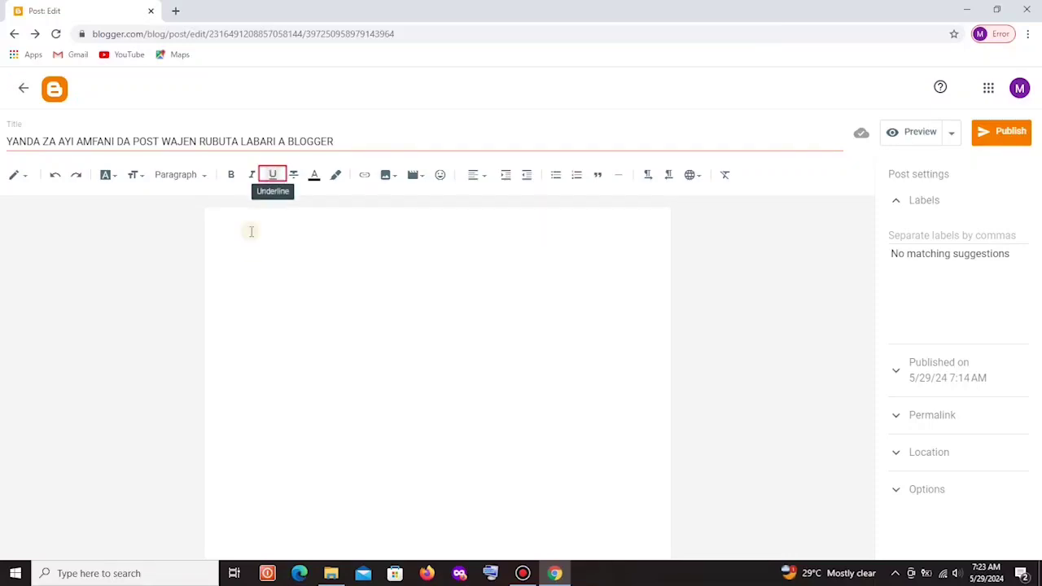
{"action": "right_click", "coordinate": [228, 225]}
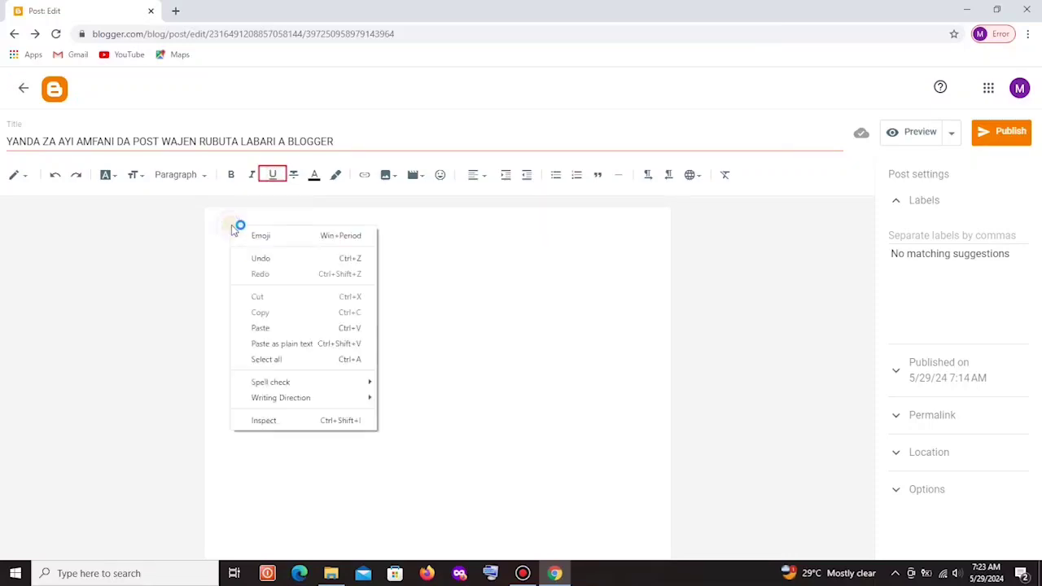
{"action": "left_click", "coordinate": [261, 328]}
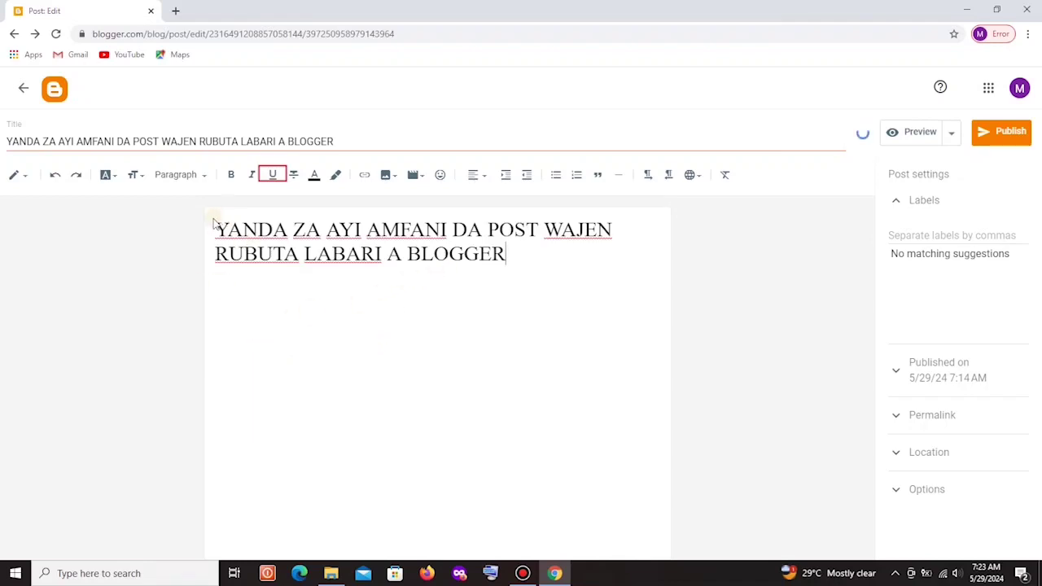
Copy the whole body line, then delete the words "RUBUTA LABARI A BLOGGER" from it.
{"action": "left_click_drag", "start_coordinate": [211, 226], "coordinate": [540, 242]}
{"action": "key", "text": "ctrl+c"}
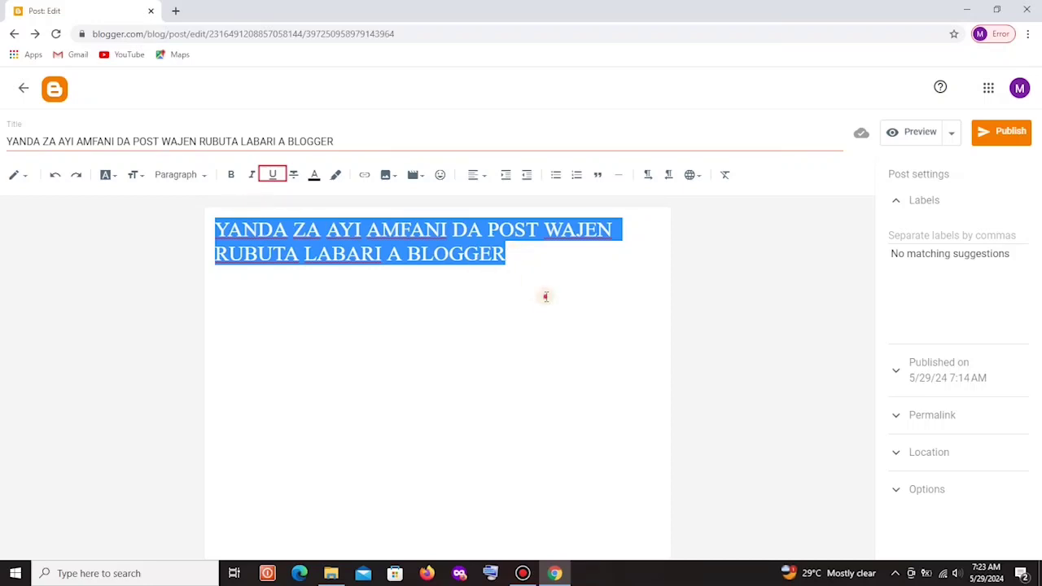
{"action": "left_click_drag", "start_coordinate": [529, 262], "coordinate": [219, 265]}
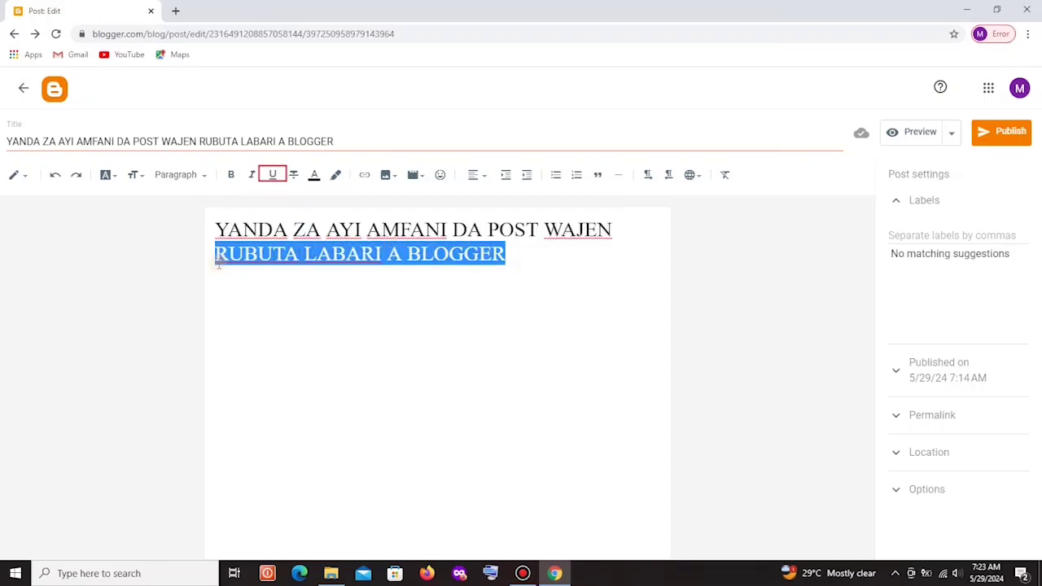
{"action": "key", "text": "BackSpace"}
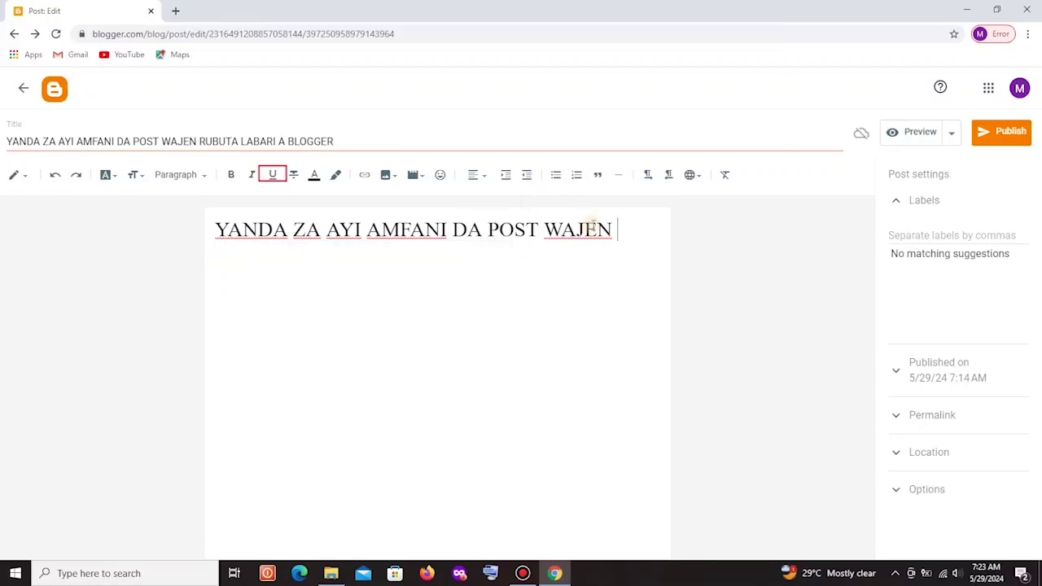
Underline the remaining body text "YANDA ZA AYI AMFANI DA POST WAJEN".
{"action": "left_click_drag", "start_coordinate": [611, 230], "coordinate": [214, 252]}
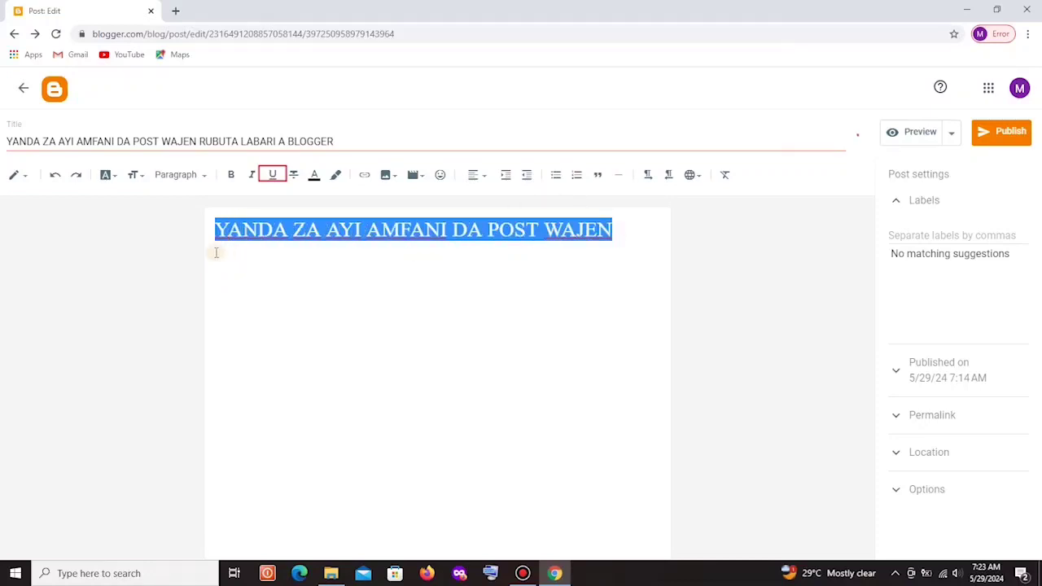
{"action": "left_click", "coordinate": [272, 174]}
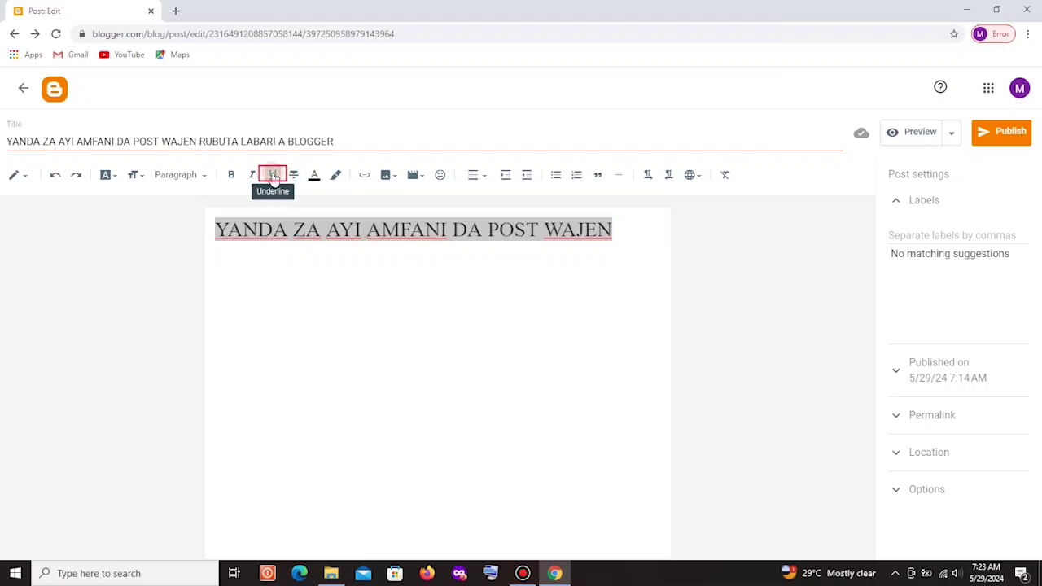
{"action": "left_click", "coordinate": [321, 277]}
{"action": "left_click_drag", "start_coordinate": [377, 285], "coordinate": [372, 282]}
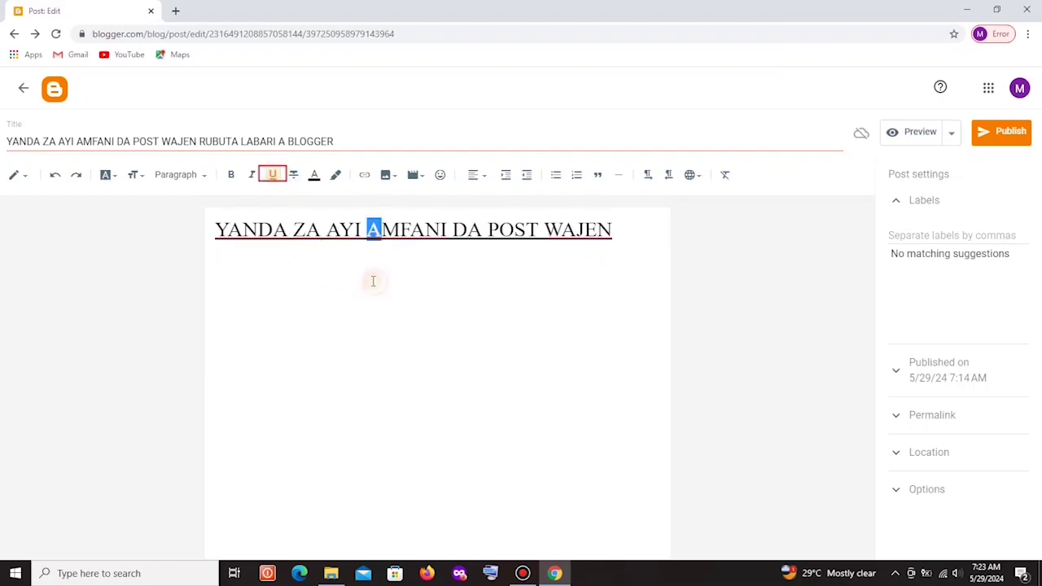
{"action": "left_click", "coordinate": [523, 293]}
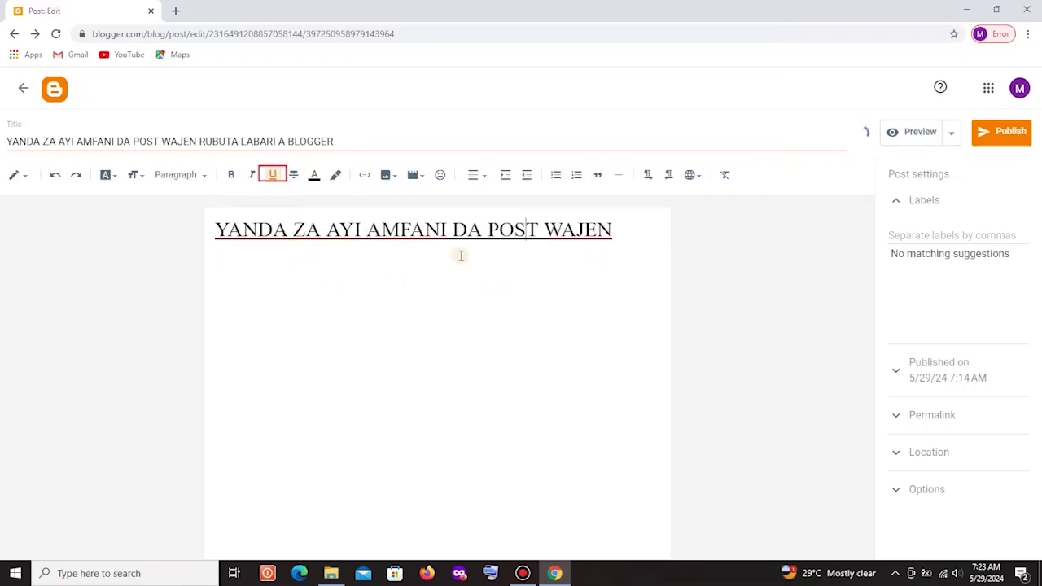
{"action": "left_click", "coordinate": [624, 236]}
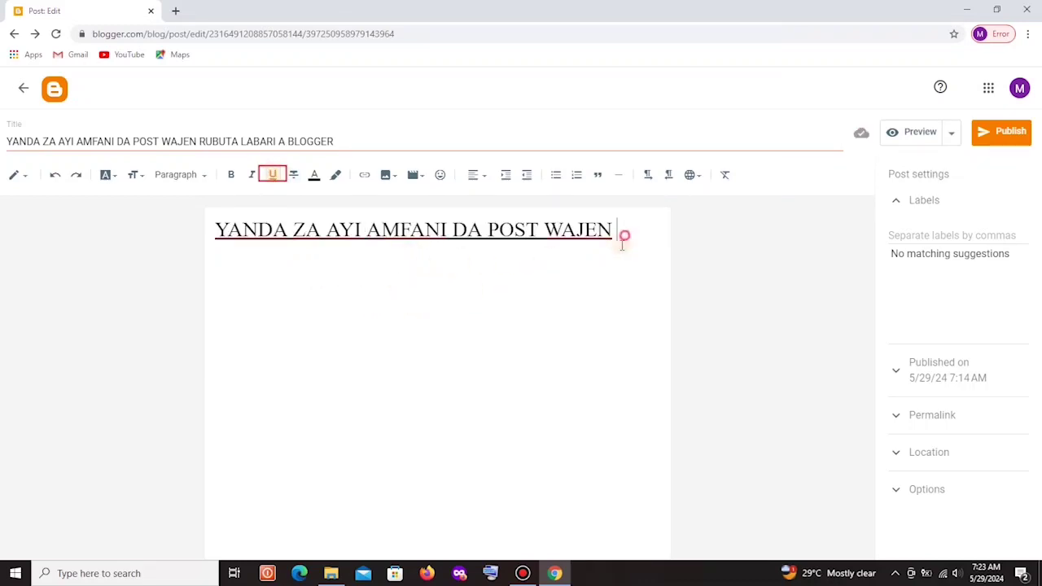
Paste the copied full line as a new paragraph below the underlined text.
{"action": "right_click", "coordinate": [267, 294]}
{"action": "left_click", "coordinate": [226, 285]}
{"action": "left_click", "coordinate": [235, 277]}
{"action": "key", "text": "ctrl+v"}
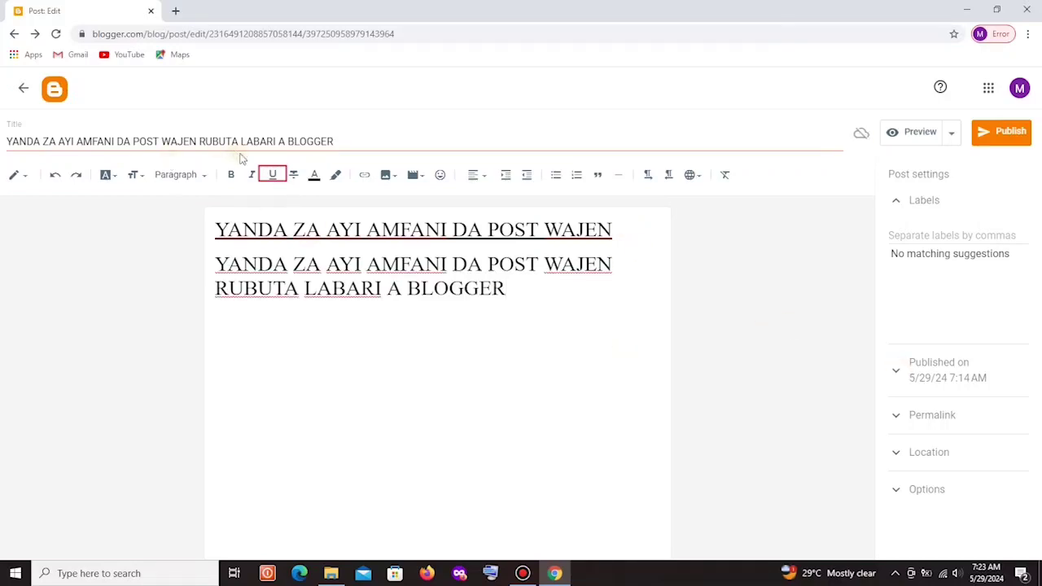
Underline only the words "YANDA ZA AYI AMFANI DA POST WAJEN" in the second paragraph.
{"action": "left_click_drag", "start_coordinate": [511, 257], "coordinate": [213, 264]}
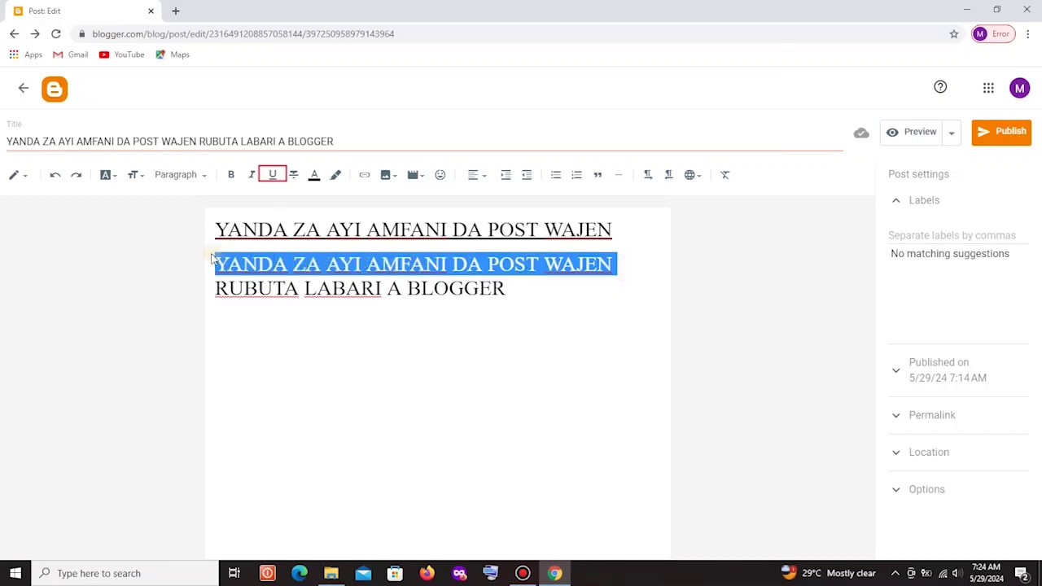
{"action": "left_click", "coordinate": [275, 177]}
{"action": "left_click", "coordinate": [384, 401]}
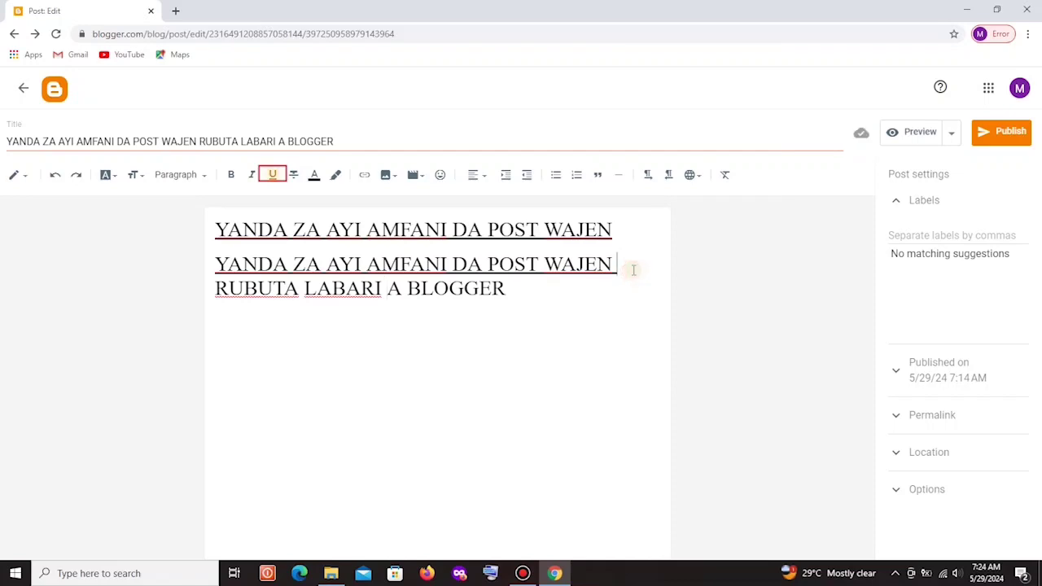
Clear all text from the post body and paste the copied line into it.
{"action": "key", "text": "Return"}
{"action": "key", "text": "ctrl+a"}
{"action": "key", "text": "BackSpace"}
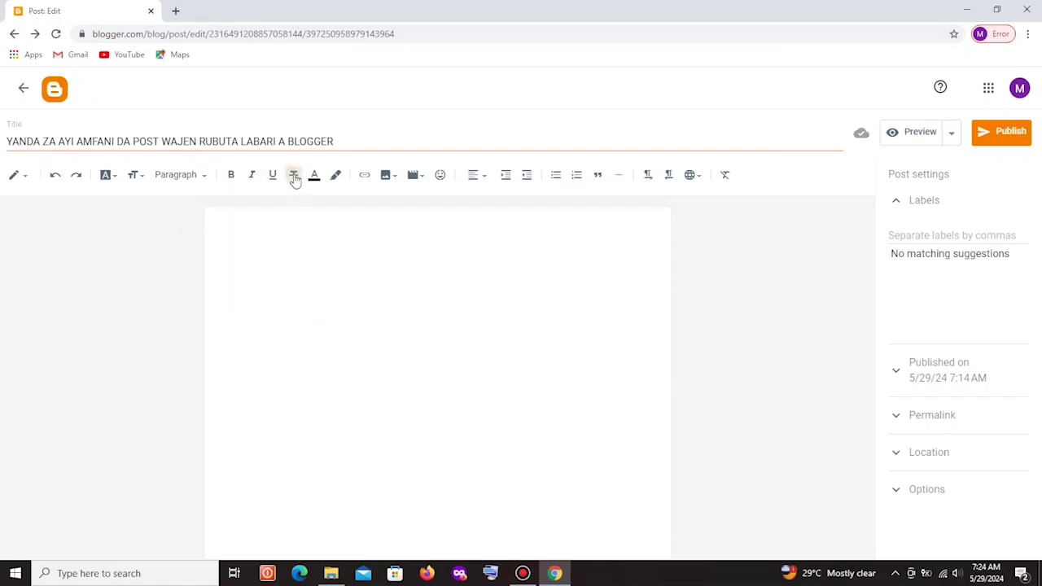
{"action": "left_click", "coordinate": [295, 176]}
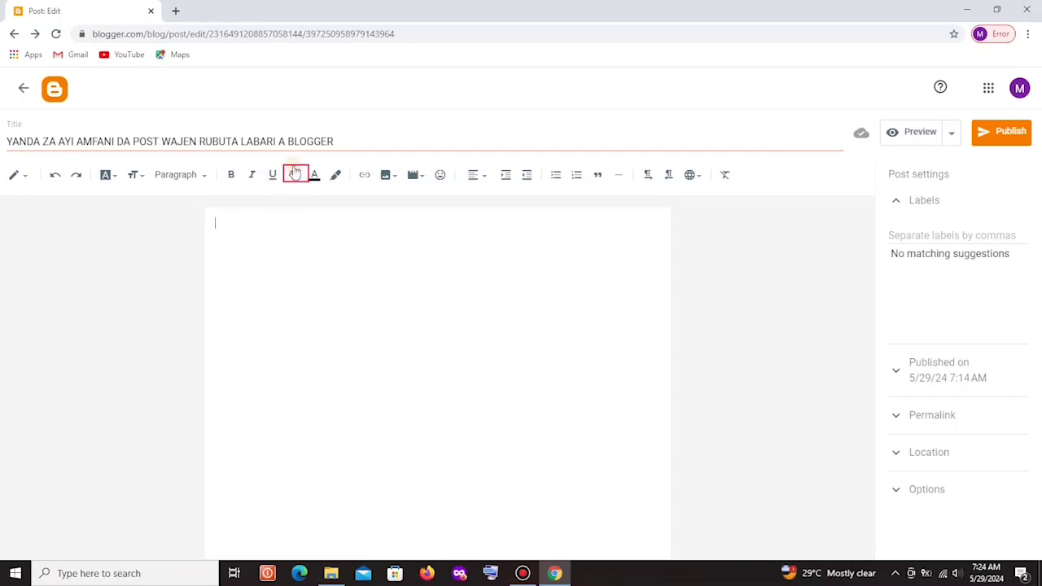
{"action": "right_click", "coordinate": [227, 230]}
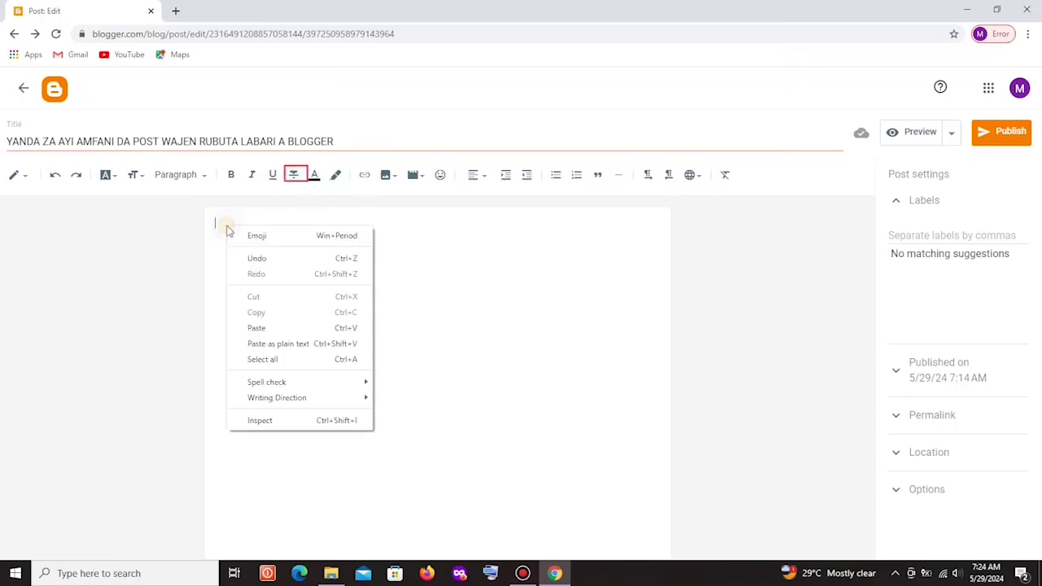
{"action": "left_click", "coordinate": [256, 329]}
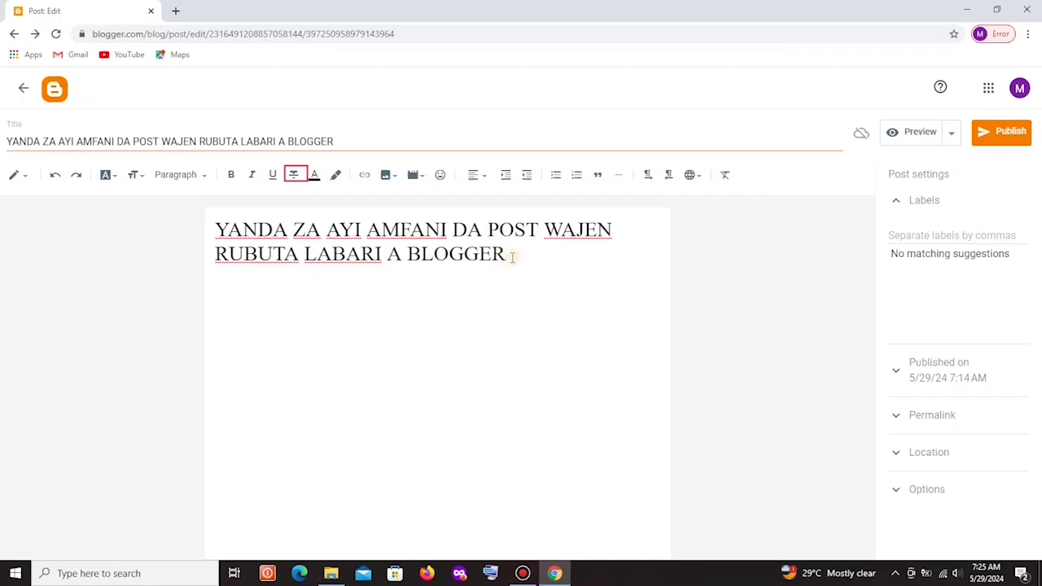
Set the font size of the whole pasted body line to Medium.
{"action": "left_click_drag", "start_coordinate": [508, 254], "coordinate": [196, 237]}
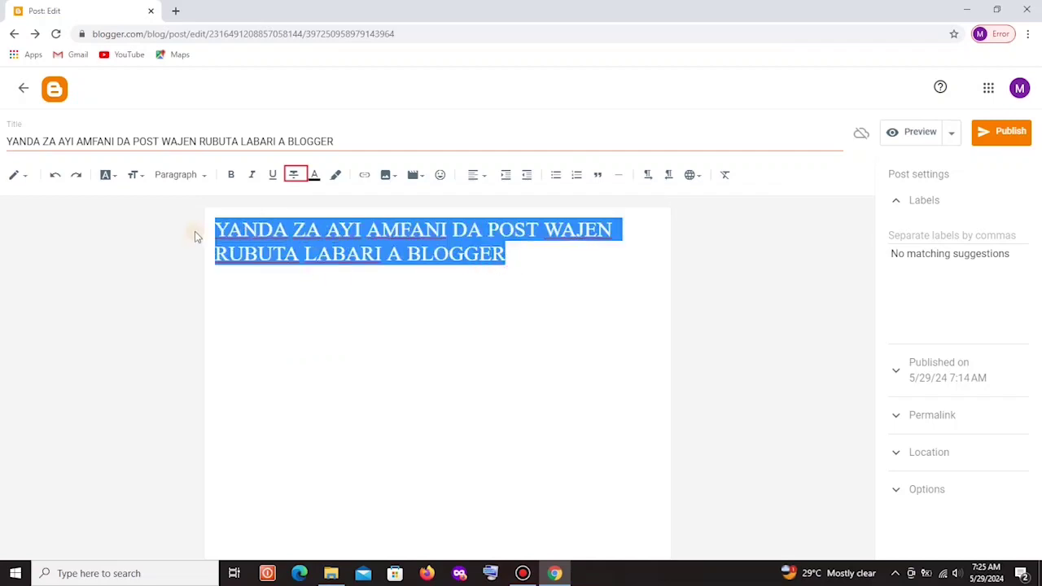
{"action": "left_click", "coordinate": [137, 177]}
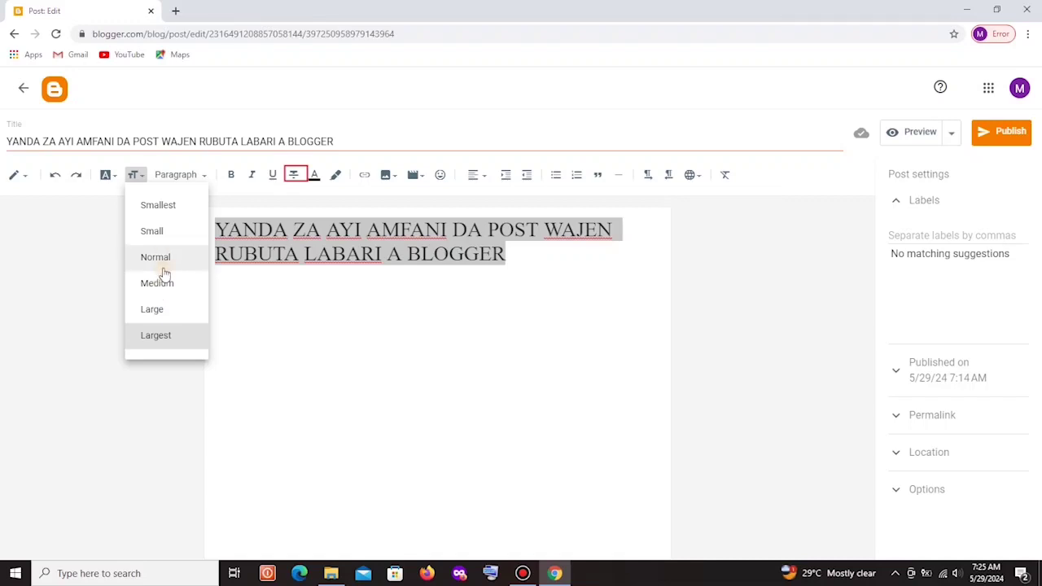
{"action": "left_click", "coordinate": [160, 285]}
{"action": "left_click", "coordinate": [421, 284]}
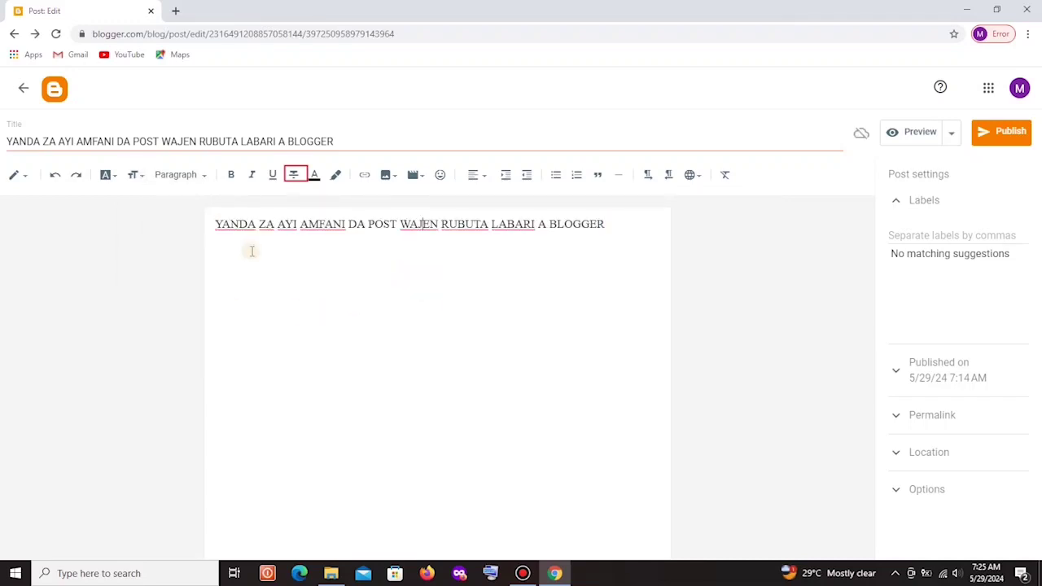
Apply strikethrough to the whole body line.
{"action": "left_click_drag", "start_coordinate": [607, 225], "coordinate": [208, 223]}
{"action": "left_click", "coordinate": [294, 174]}
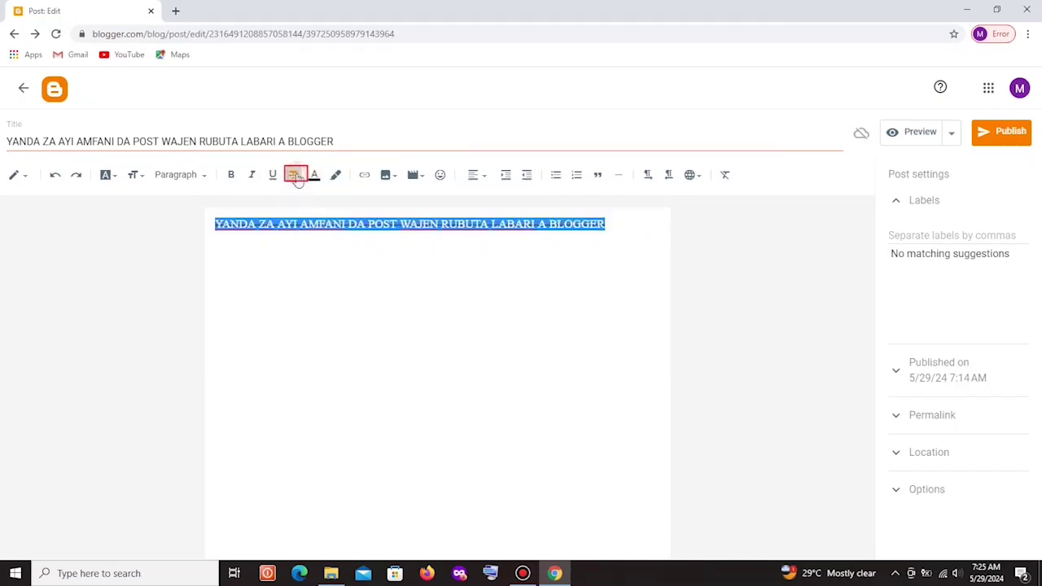
{"action": "left_click", "coordinate": [346, 296]}
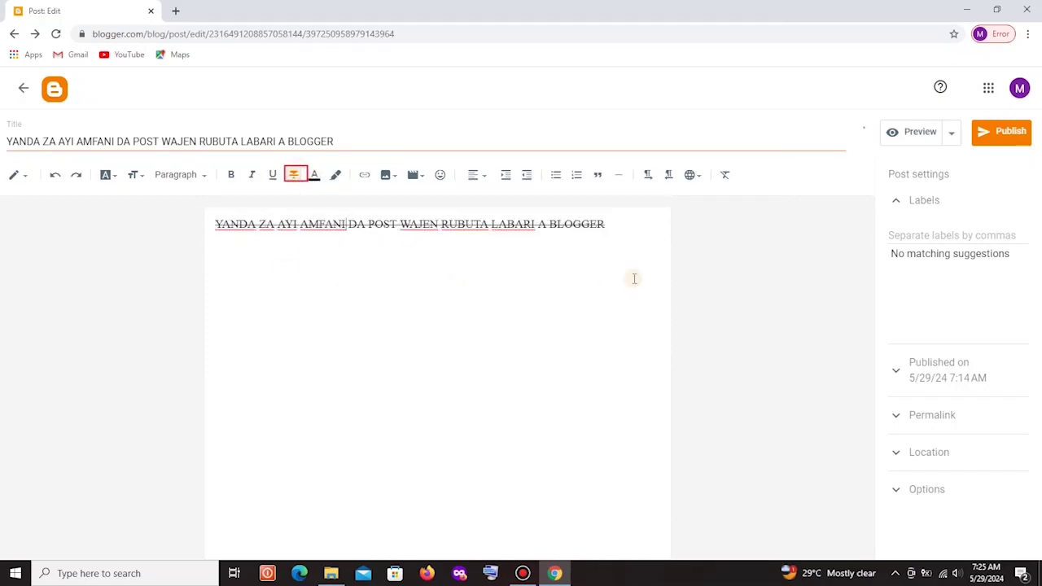
Copy the struck-through body line and set its font size to Large.
{"action": "left_click_drag", "start_coordinate": [616, 225], "coordinate": [209, 231]}
{"action": "key", "text": "ctrl+c"}
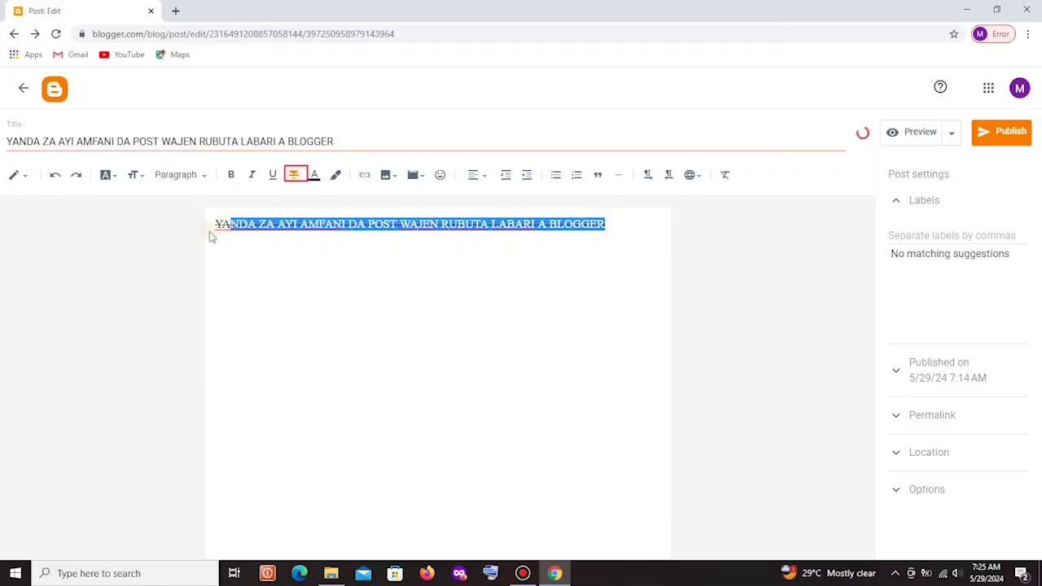
{"action": "left_click", "coordinate": [136, 180]}
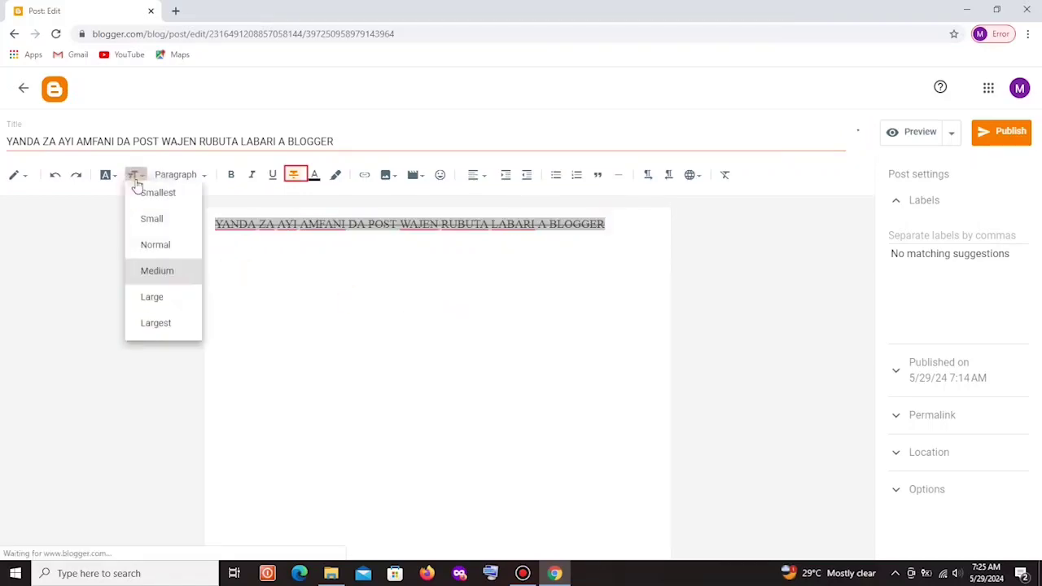
{"action": "left_click", "coordinate": [153, 311]}
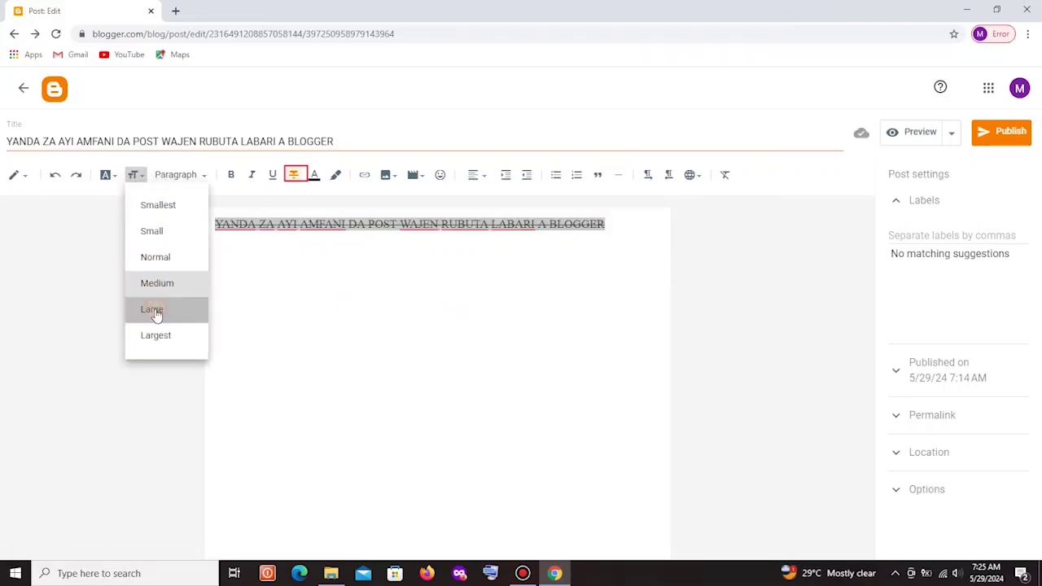
Delete the struck-through line from the post body and paste the copied line in its place.
{"action": "left_click", "coordinate": [414, 274]}
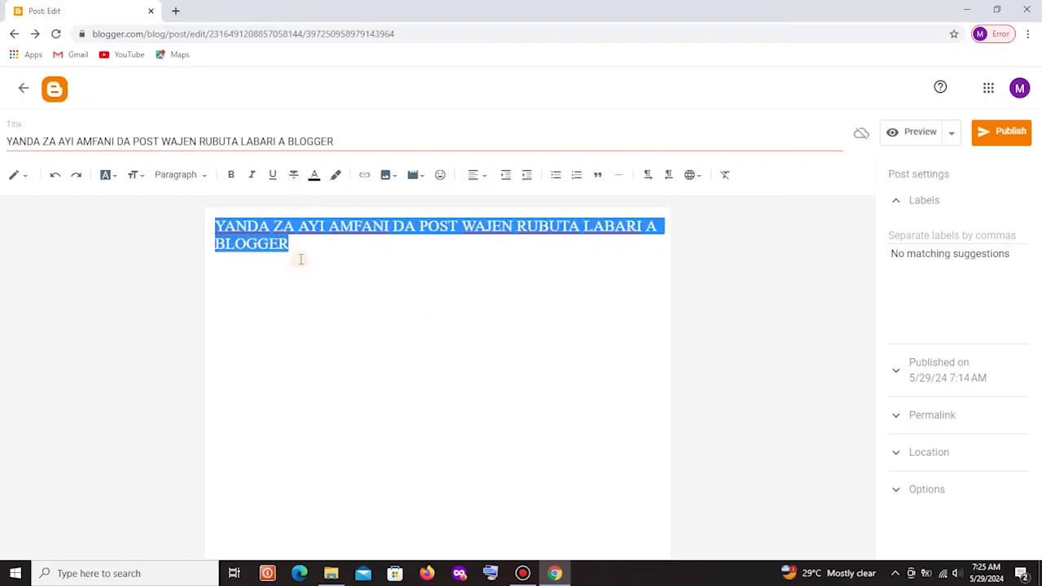
{"action": "key", "text": "BackSpace"}
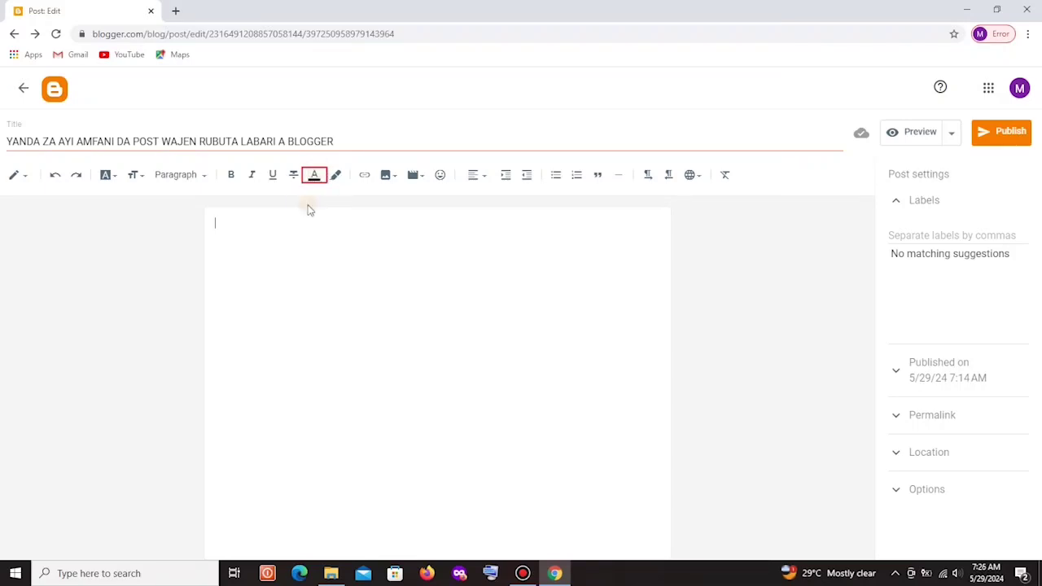
{"action": "right_click", "coordinate": [228, 235]}
{"action": "left_click", "coordinate": [260, 337]}
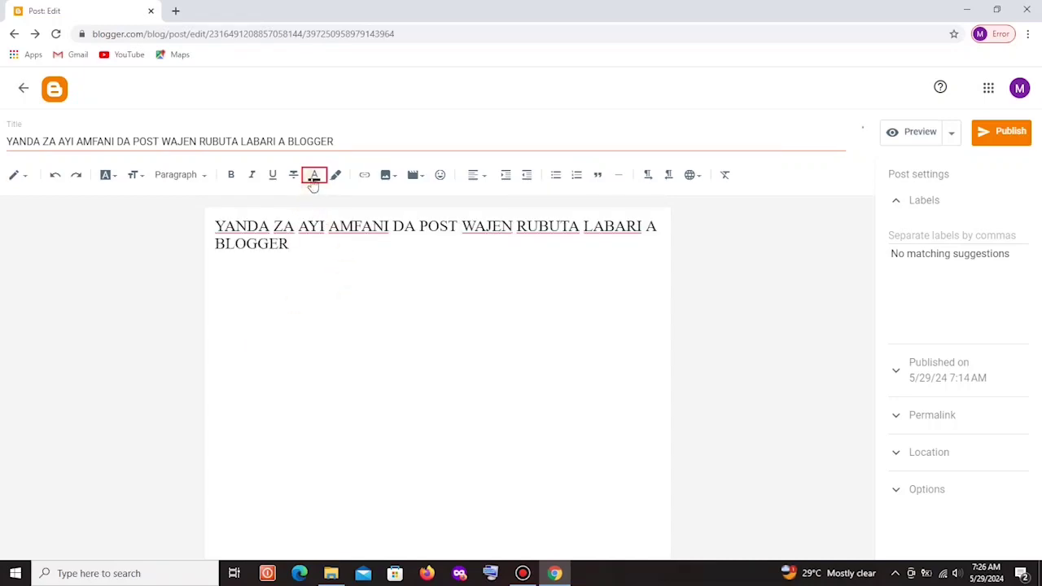
Set the text color of the whole body line to magenta.
{"action": "left_click_drag", "start_coordinate": [293, 245], "coordinate": [226, 227]}
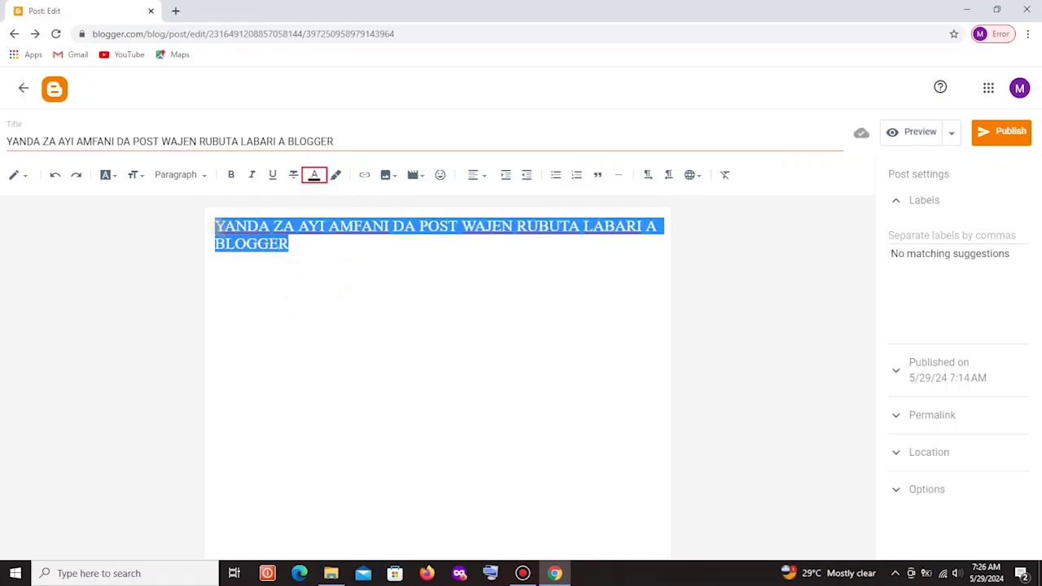
{"action": "left_click", "coordinate": [314, 176]}
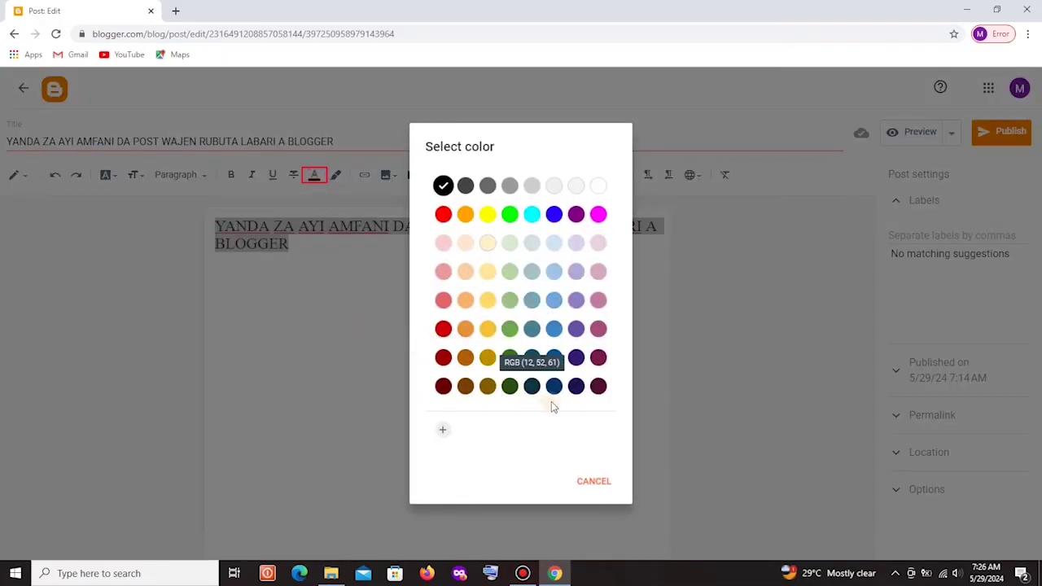
{"action": "left_click", "coordinate": [598, 216]}
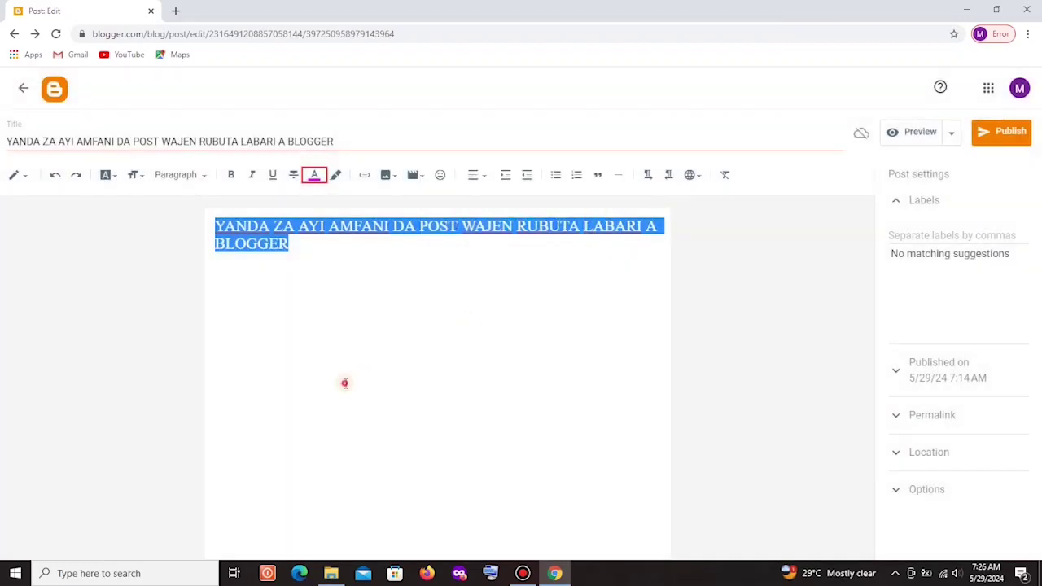
{"action": "left_click", "coordinate": [346, 383]}
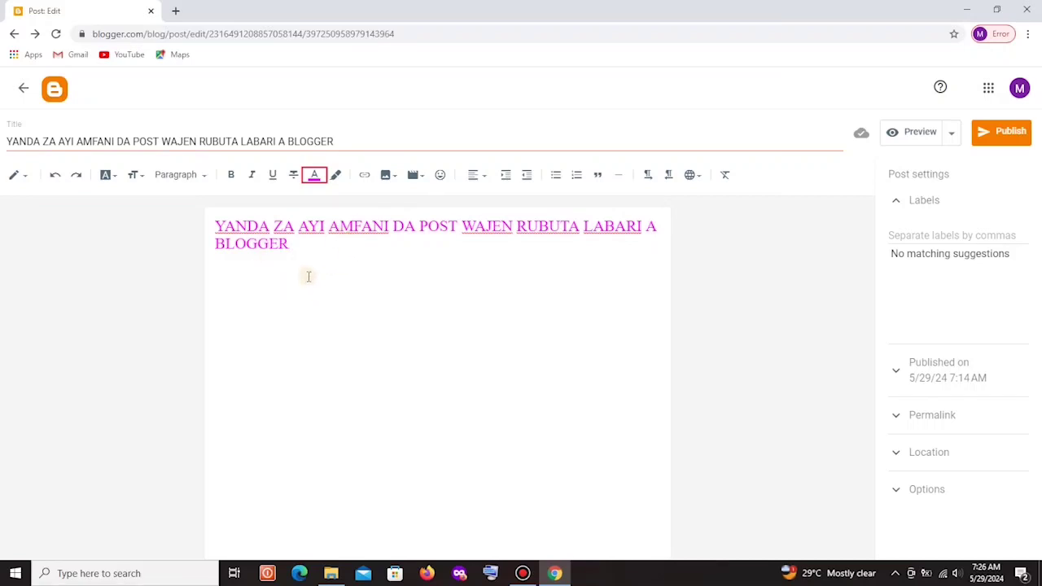
Change the text color of the whole body line to dark orange, RGB (180, 95, 6).
{"action": "left_click_drag", "start_coordinate": [307, 274], "coordinate": [224, 229]}
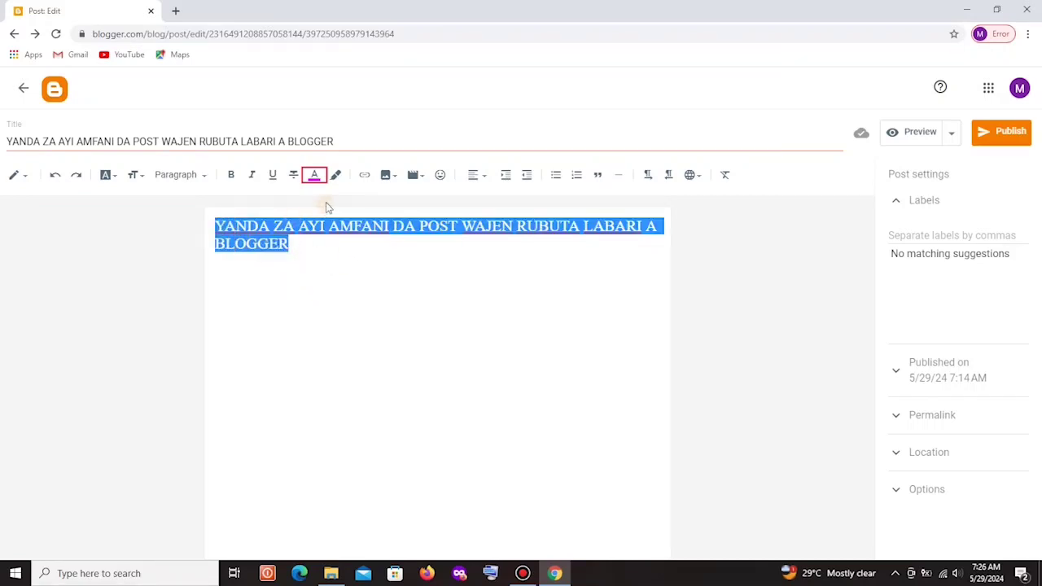
{"action": "left_click", "coordinate": [314, 175]}
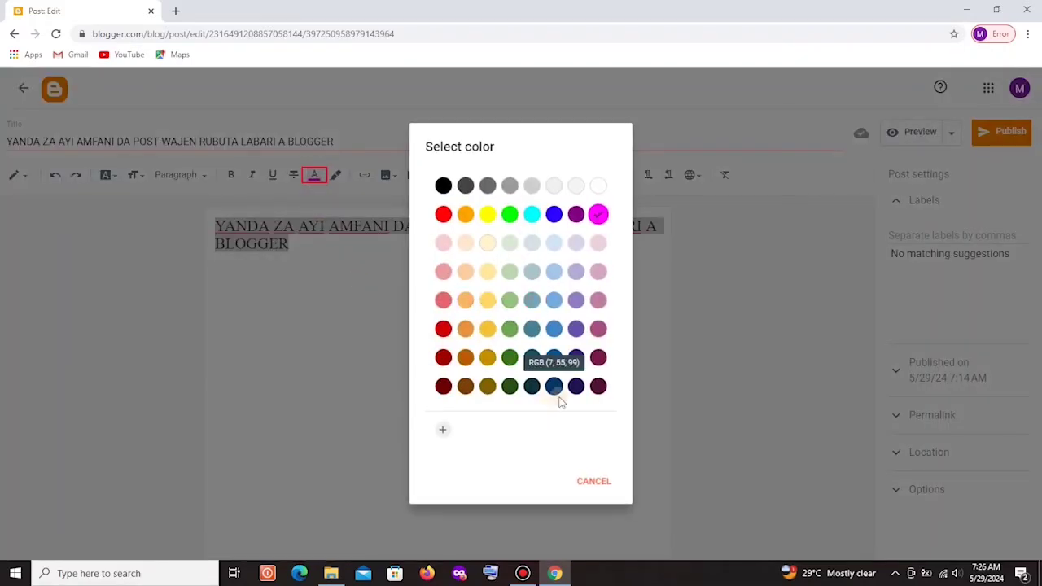
{"action": "left_click", "coordinate": [466, 359]}
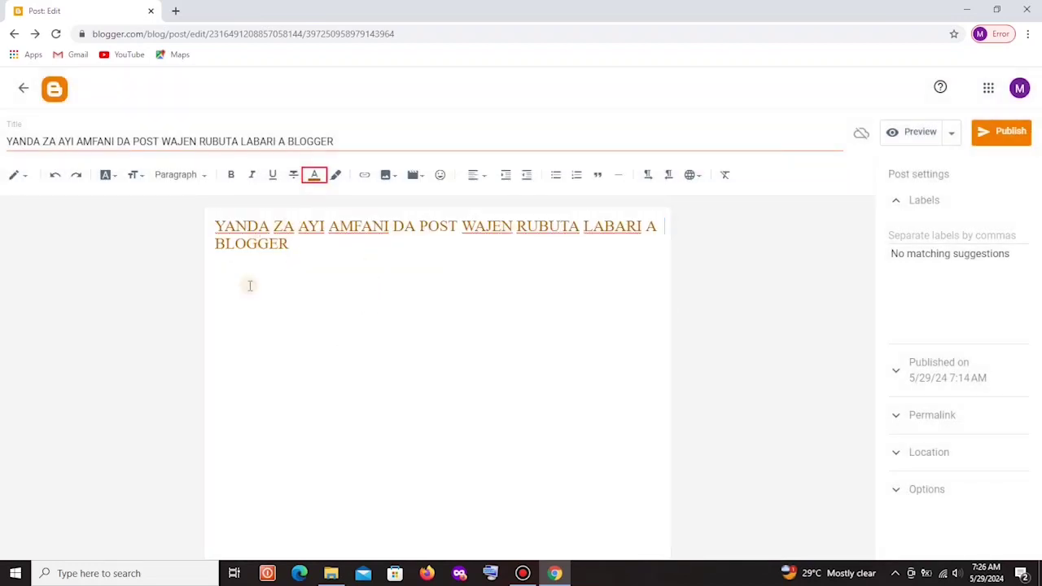
Change the text color of the whole body line to red.
{"action": "left_click_drag", "start_coordinate": [293, 247], "coordinate": [214, 232]}
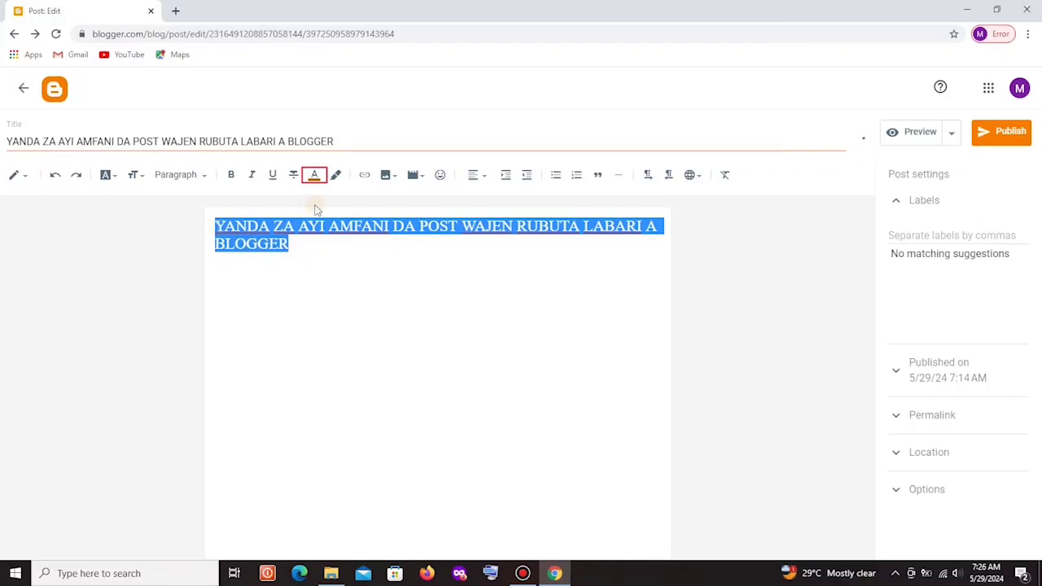
{"action": "left_click", "coordinate": [316, 175]}
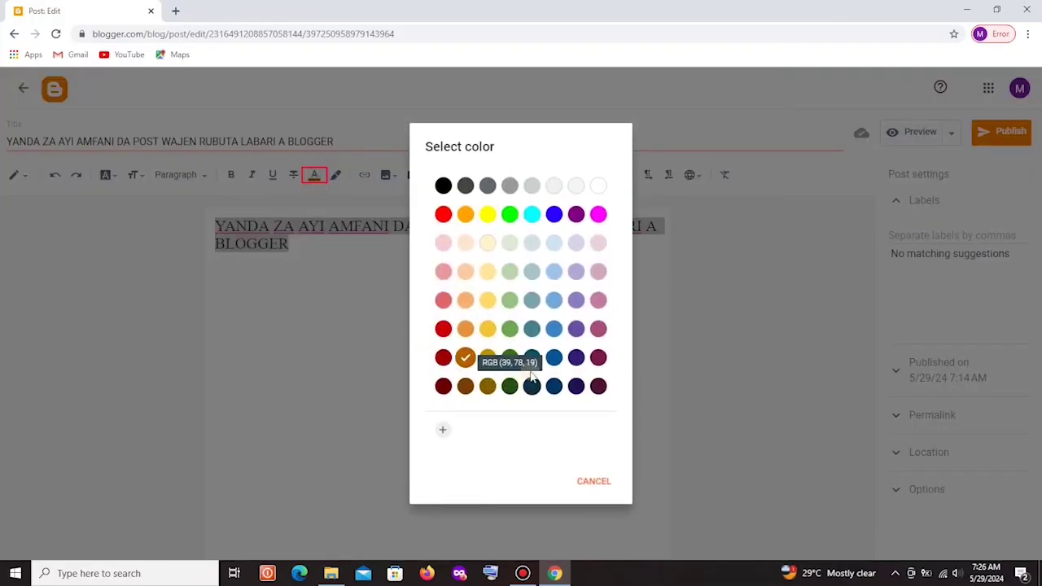
{"action": "left_click", "coordinate": [444, 221]}
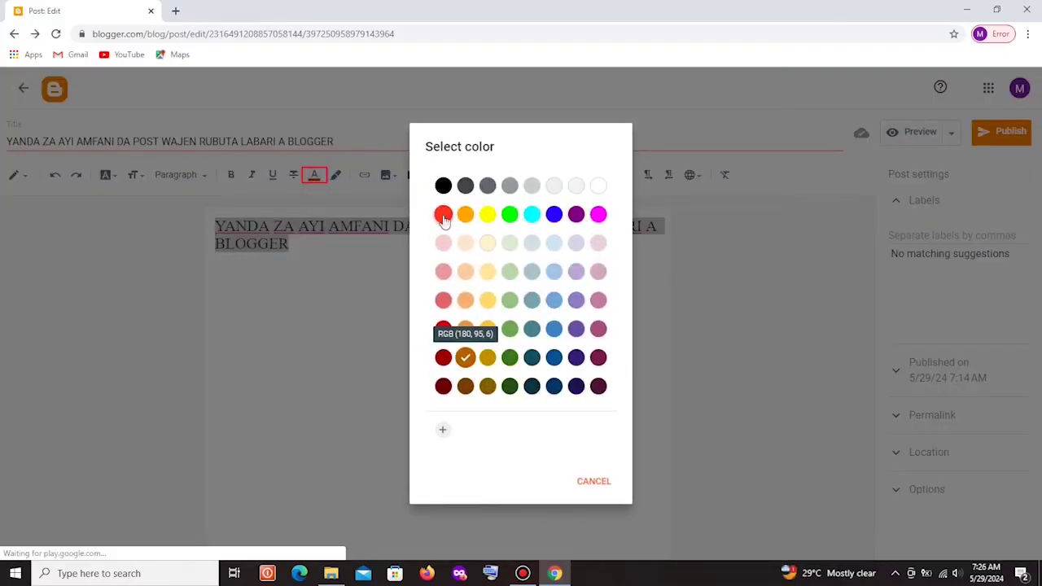
{"action": "left_click", "coordinate": [397, 294]}
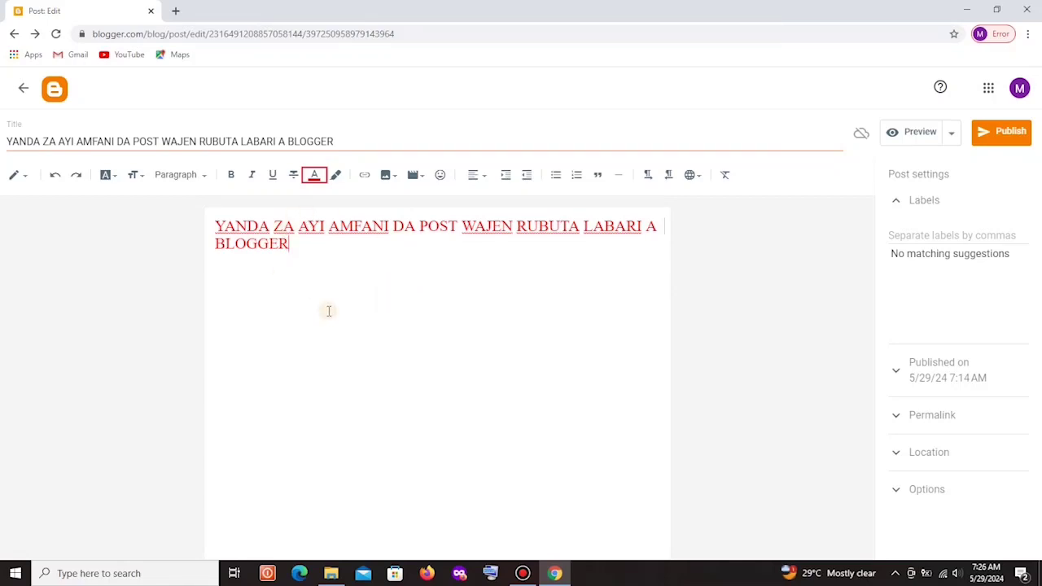
Copy the whole red body line and delete it from the post body.
{"action": "left_click_drag", "start_coordinate": [291, 245], "coordinate": [216, 232]}
{"action": "key", "text": "ctrl+c"}
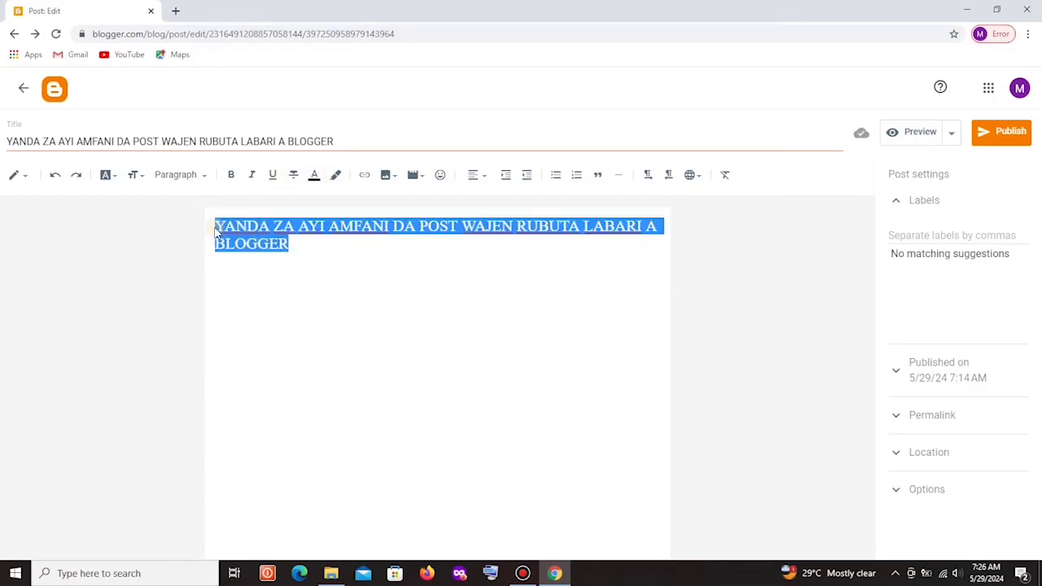
{"action": "key", "text": "BackSpace"}
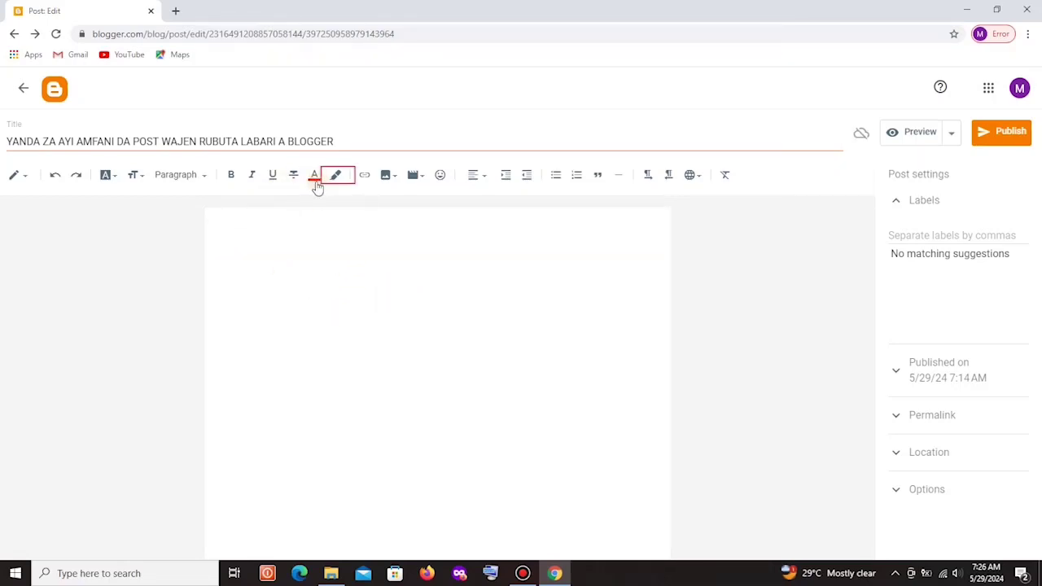
Set the text color to black and paste the copied line into the empty post body.
{"action": "left_click", "coordinate": [316, 182]}
{"action": "left_click", "coordinate": [444, 187]}
{"action": "left_click", "coordinate": [354, 225]}
{"action": "right_click", "coordinate": [257, 221]}
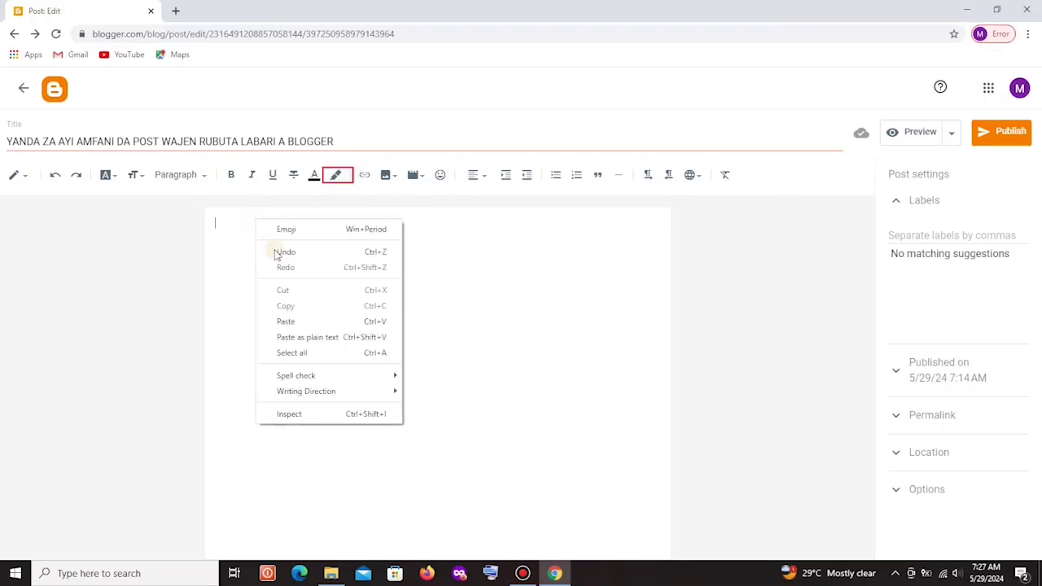
{"action": "left_click", "coordinate": [286, 321]}
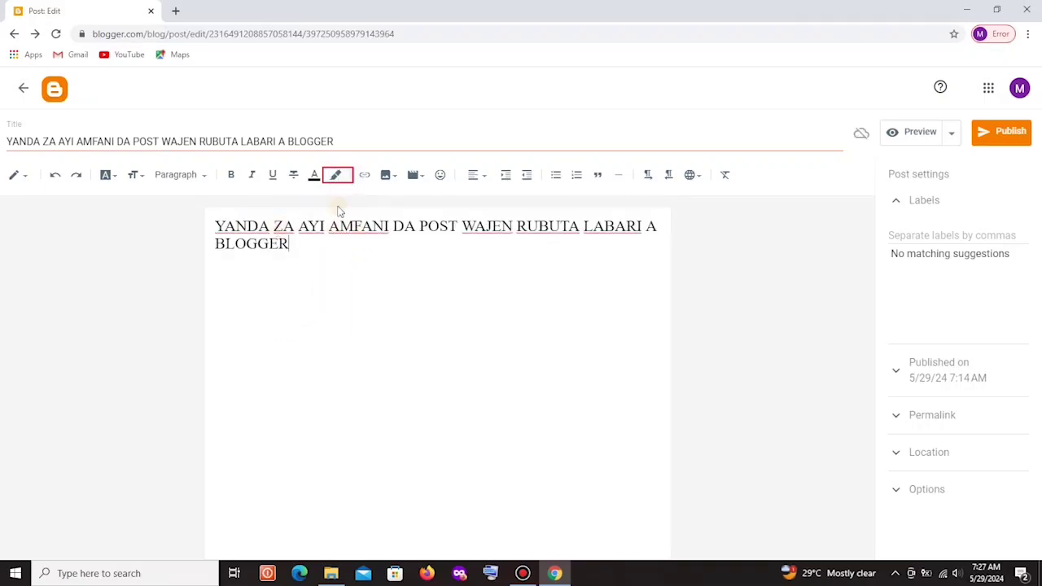
Apply a magenta highlight color to the whole body line.
{"action": "left_click", "coordinate": [336, 176]}
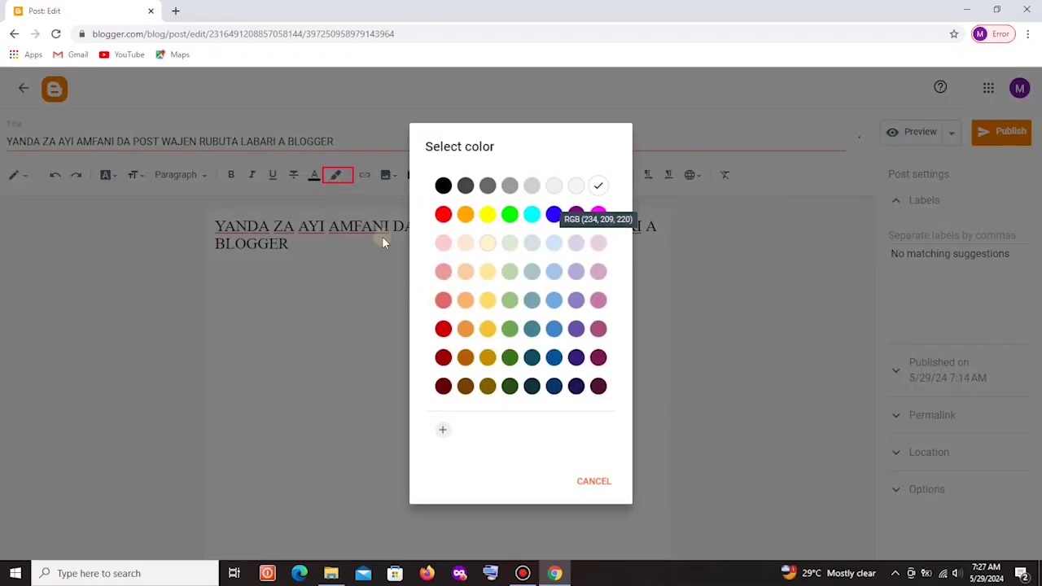
{"action": "left_click", "coordinate": [318, 259]}
{"action": "left_click_drag", "start_coordinate": [293, 245], "coordinate": [234, 228]}
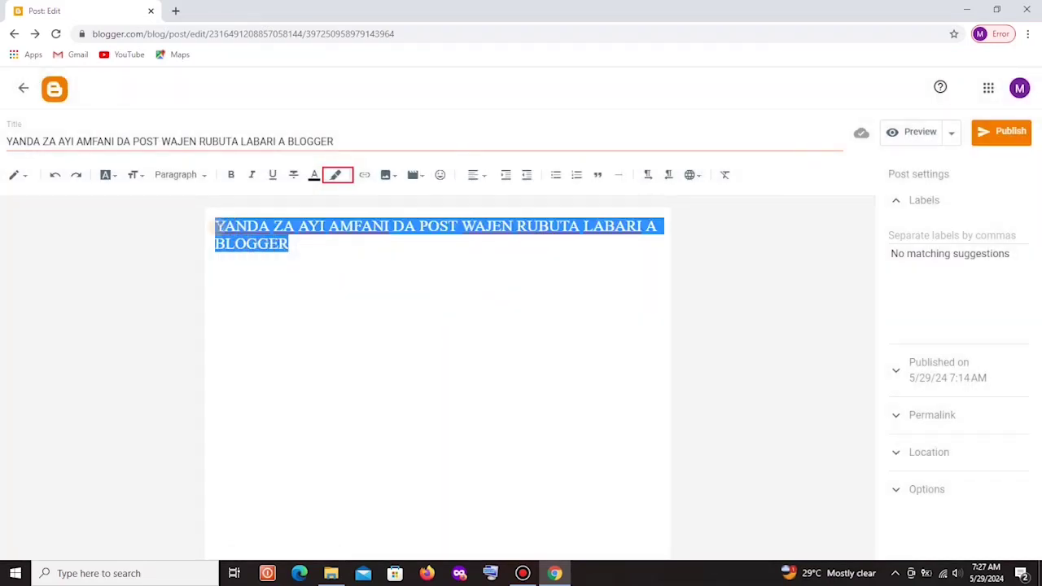
{"action": "left_click", "coordinate": [336, 176]}
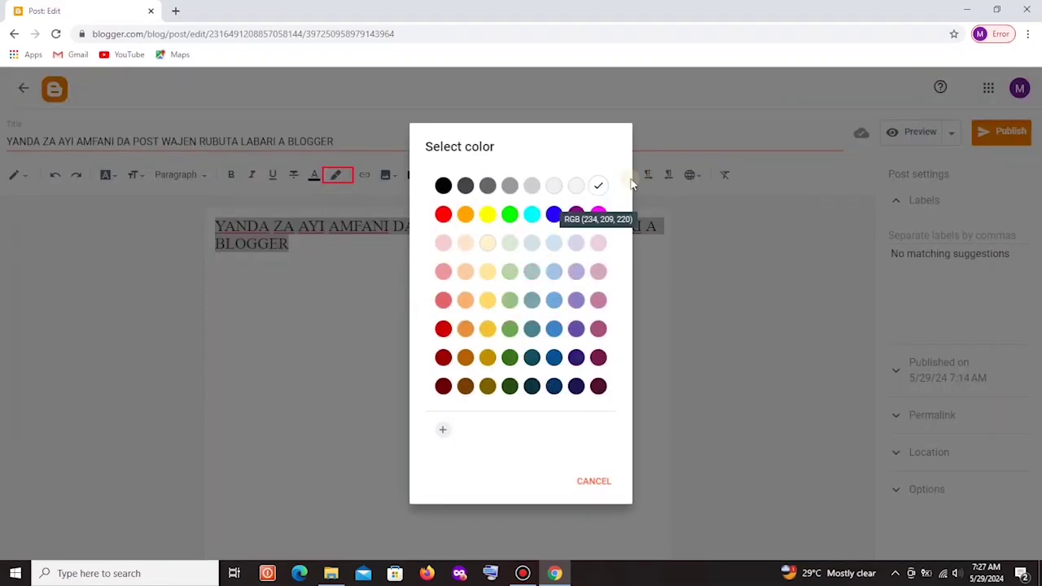
{"action": "left_click", "coordinate": [598, 215]}
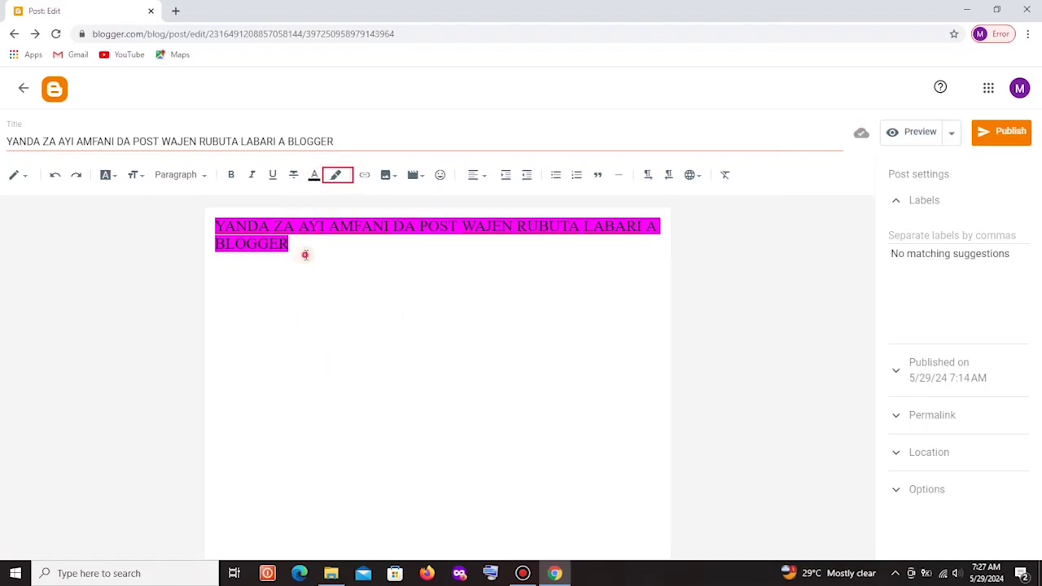
Copy the highlighted body line, delete it, and paste the copied line back into the empty post body.
{"action": "left_click_drag", "start_coordinate": [290, 244], "coordinate": [211, 227]}
{"action": "key", "text": "ctrl+c"}
{"action": "left_click", "coordinate": [334, 176]}
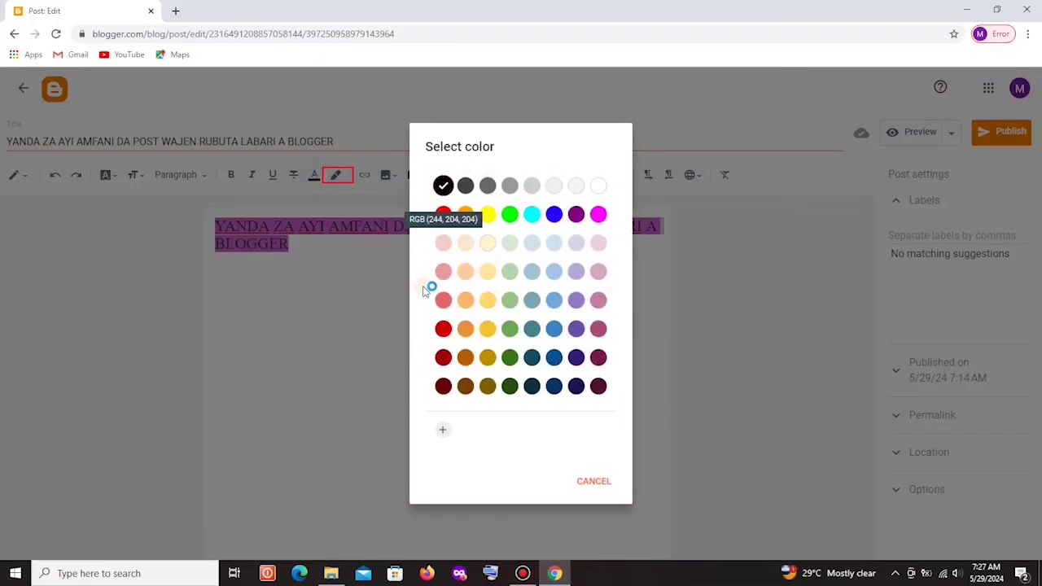
{"action": "left_click", "coordinate": [358, 303]}
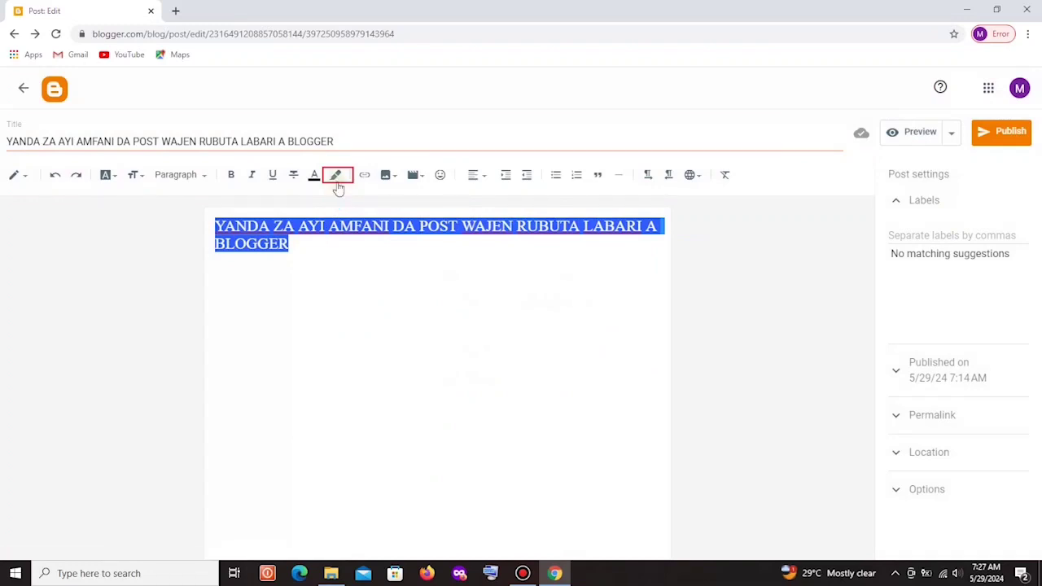
{"action": "key", "text": "BackSpace"}
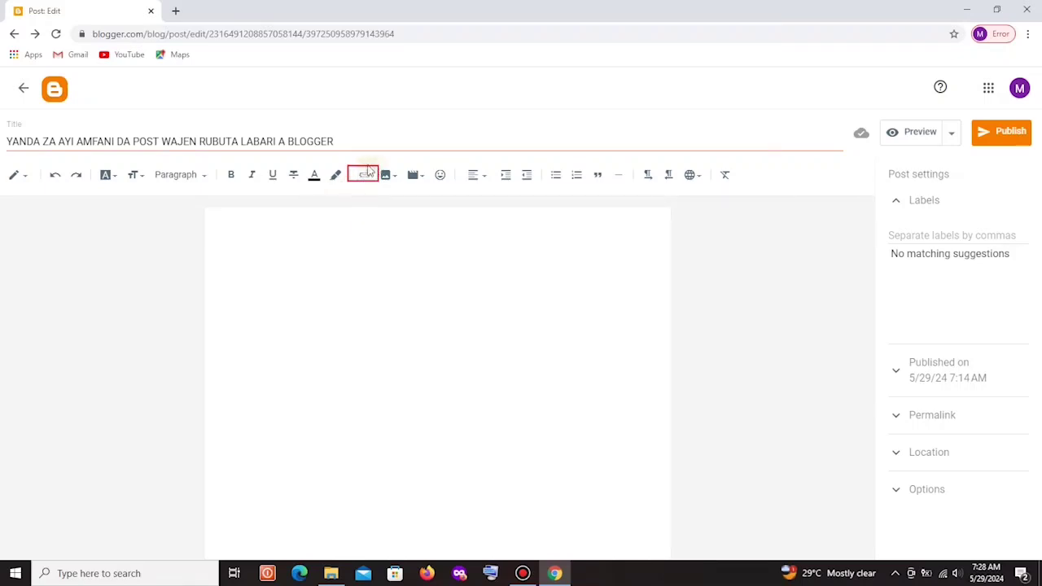
{"action": "right_click", "coordinate": [268, 227]}
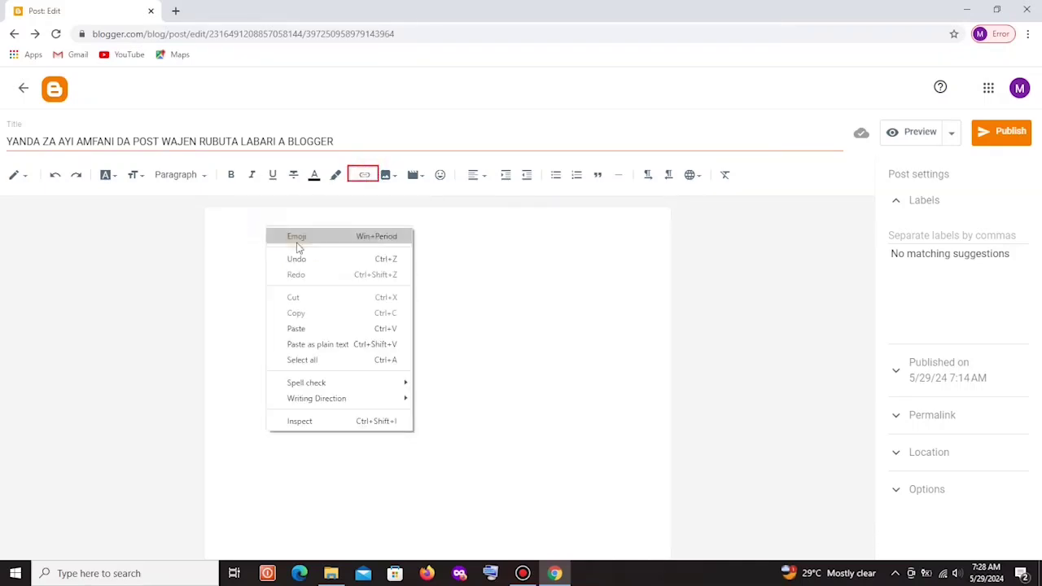
{"action": "left_click", "coordinate": [297, 328]}
{"action": "left_click_drag", "start_coordinate": [515, 226], "coordinate": [619, 228]}
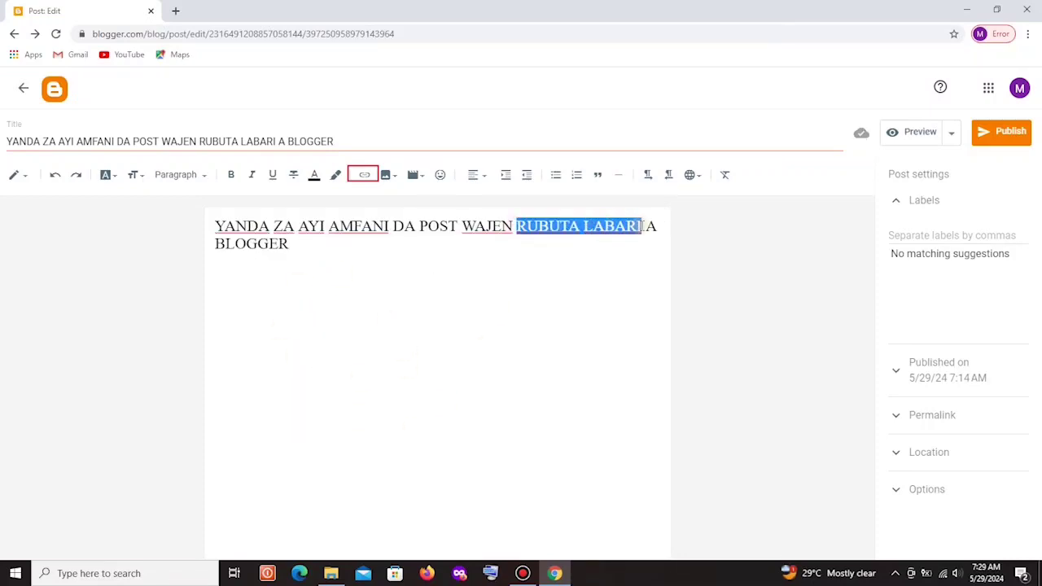
{"action": "left_click", "coordinate": [371, 175]}
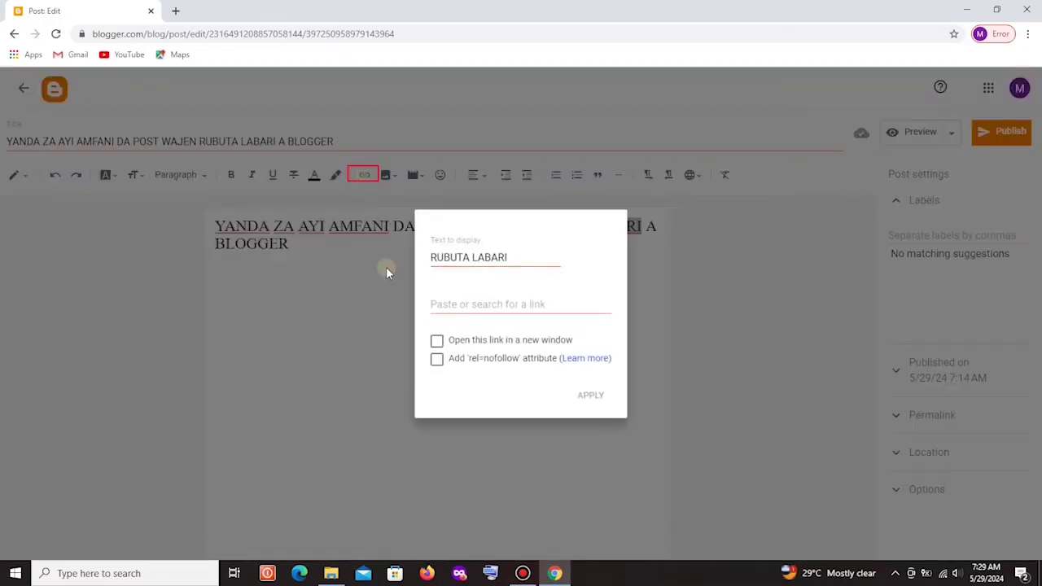
{"action": "left_click", "coordinate": [467, 305]}
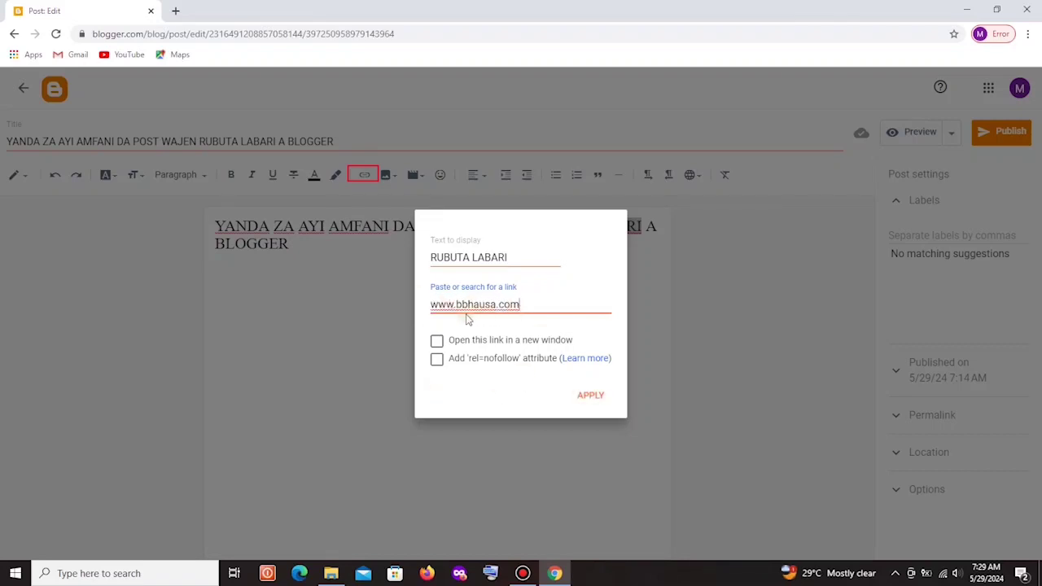
{"action": "type", "text": "c"}
{"action": "left_click", "coordinate": [592, 398]}
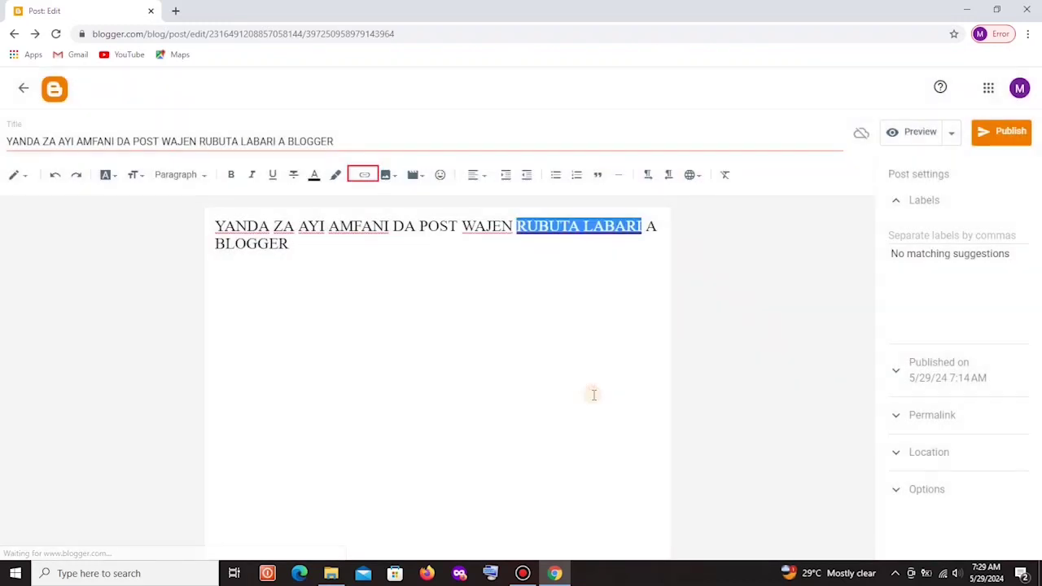
{"action": "left_click", "coordinate": [540, 353]}
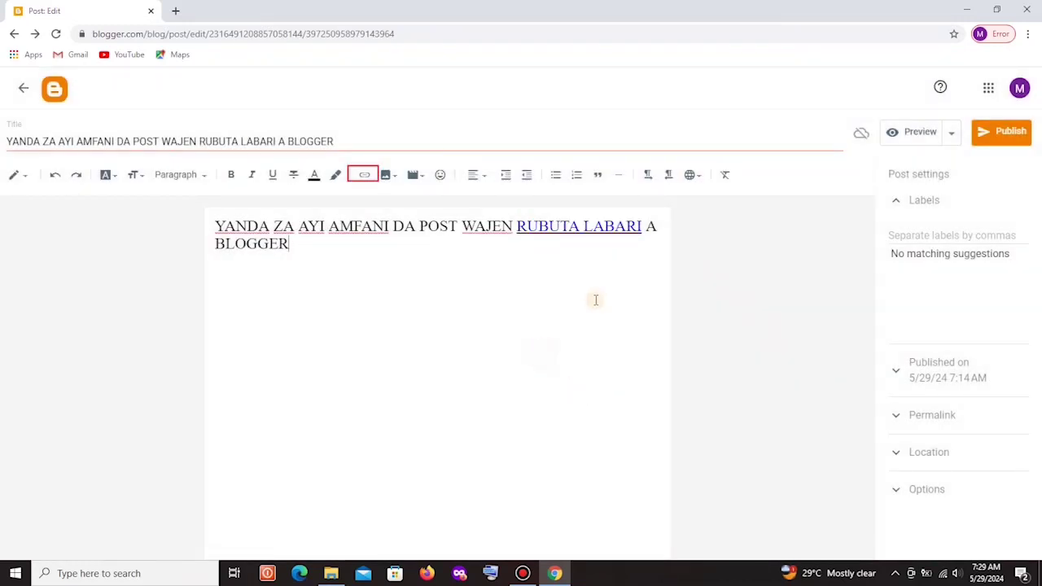
{"action": "left_click", "coordinate": [558, 226]}
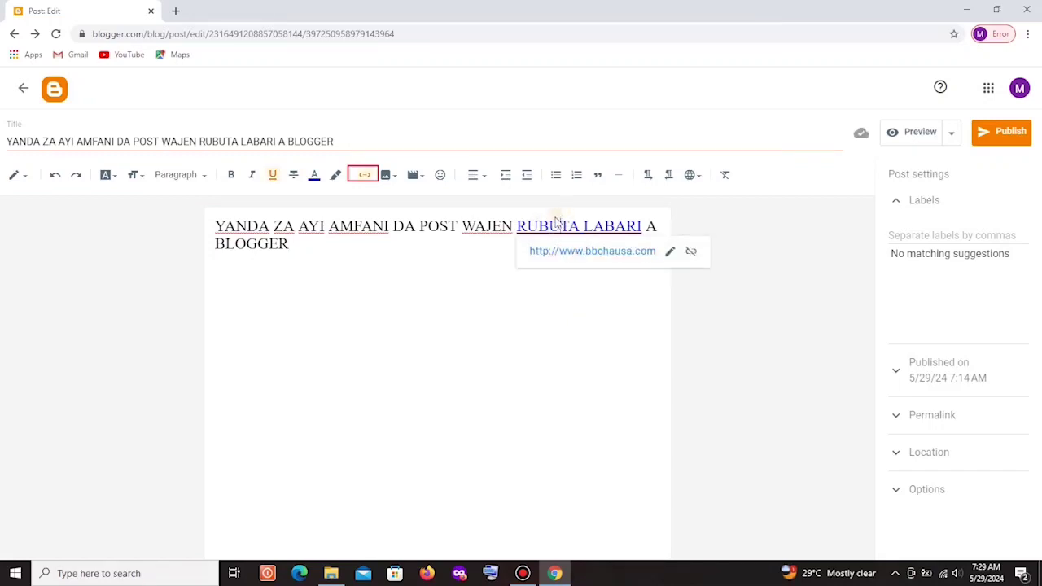
Clear the post body text and insert the image hanyoyinThumpnail, uploaded from the computer's Documents folder.
{"action": "left_click_drag", "start_coordinate": [298, 256], "coordinate": [212, 228]}
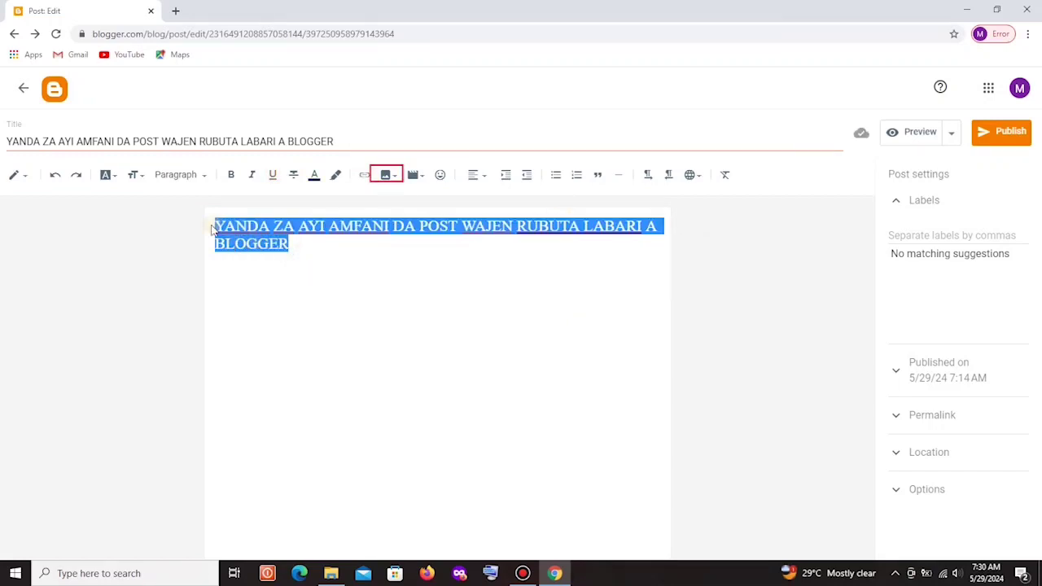
{"action": "key", "text": "BackSpace"}
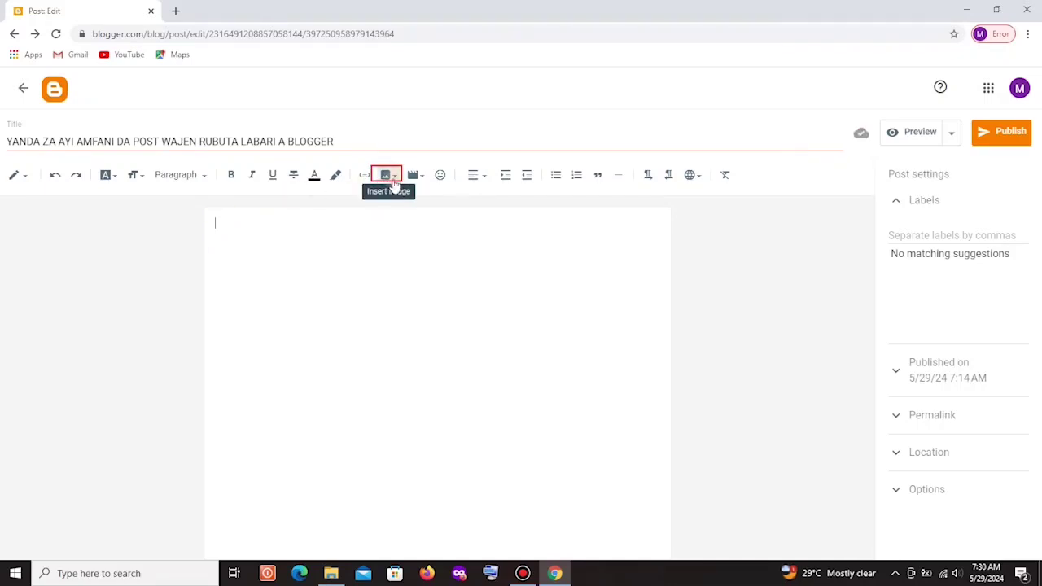
{"action": "left_click", "coordinate": [395, 178]}
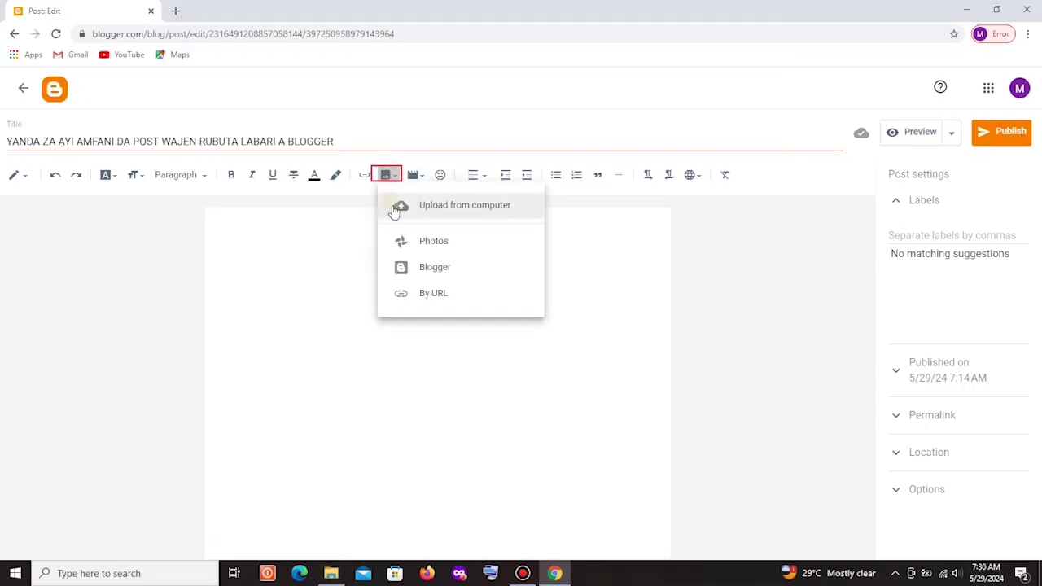
{"action": "left_click", "coordinate": [455, 209]}
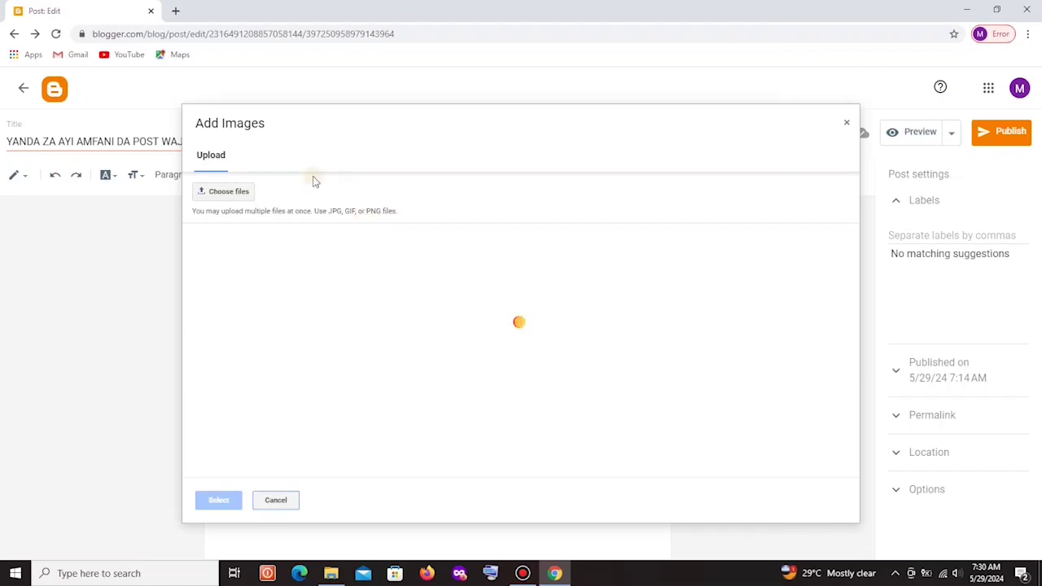
{"action": "left_click", "coordinate": [238, 194]}
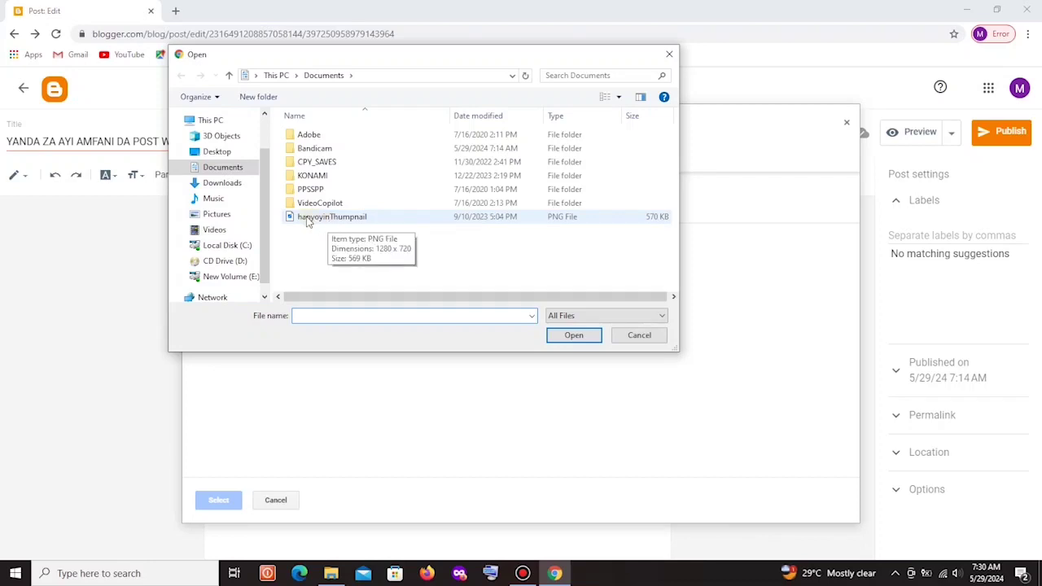
{"action": "left_click", "coordinate": [322, 218]}
{"action": "left_click", "coordinate": [575, 335]}
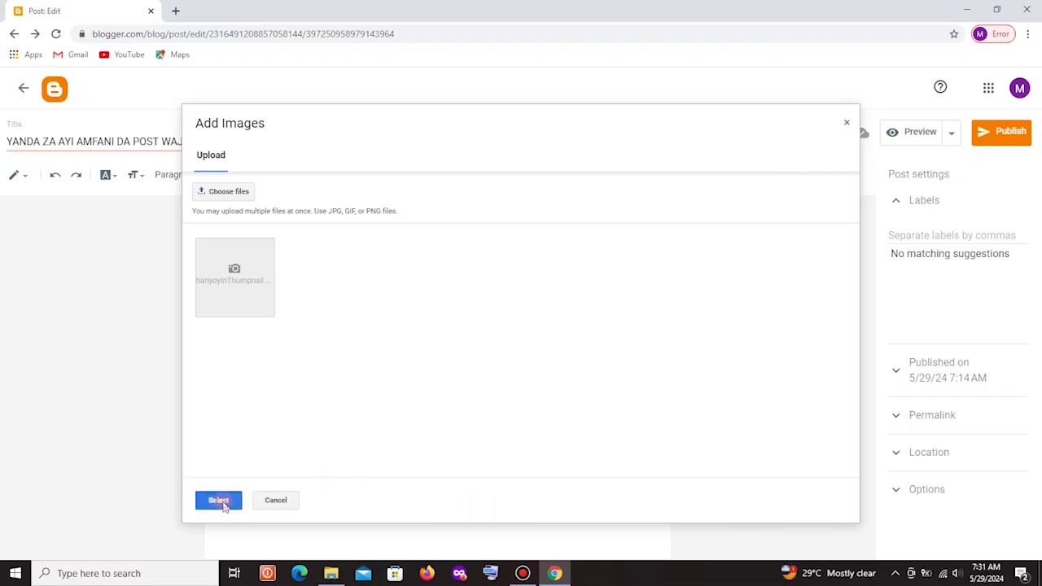
{"action": "left_click", "coordinate": [217, 499]}
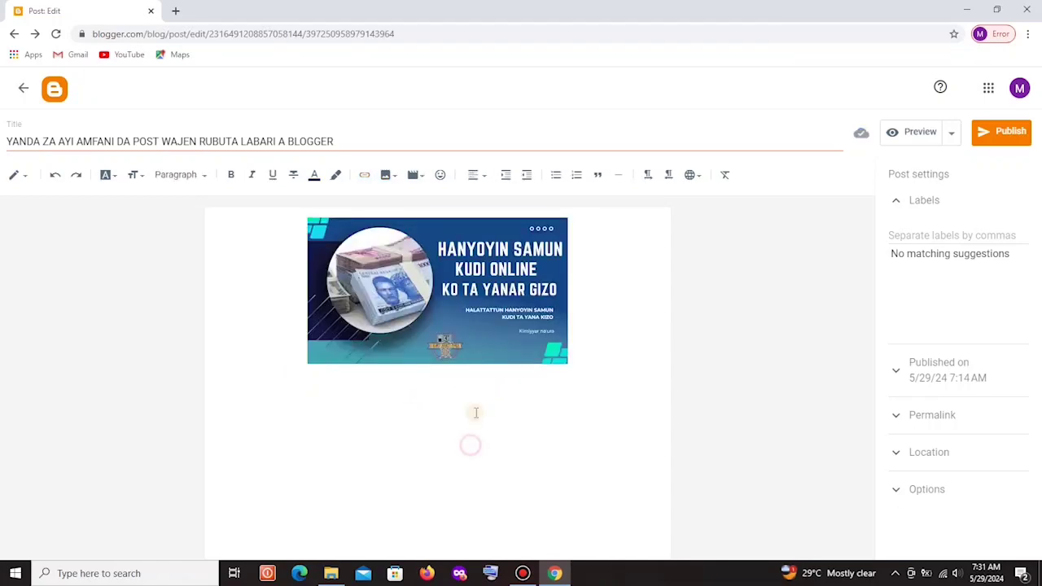
Delete the inserted image from the post body and look at the video and emoji insertion options.
{"action": "left_click", "coordinate": [481, 331]}
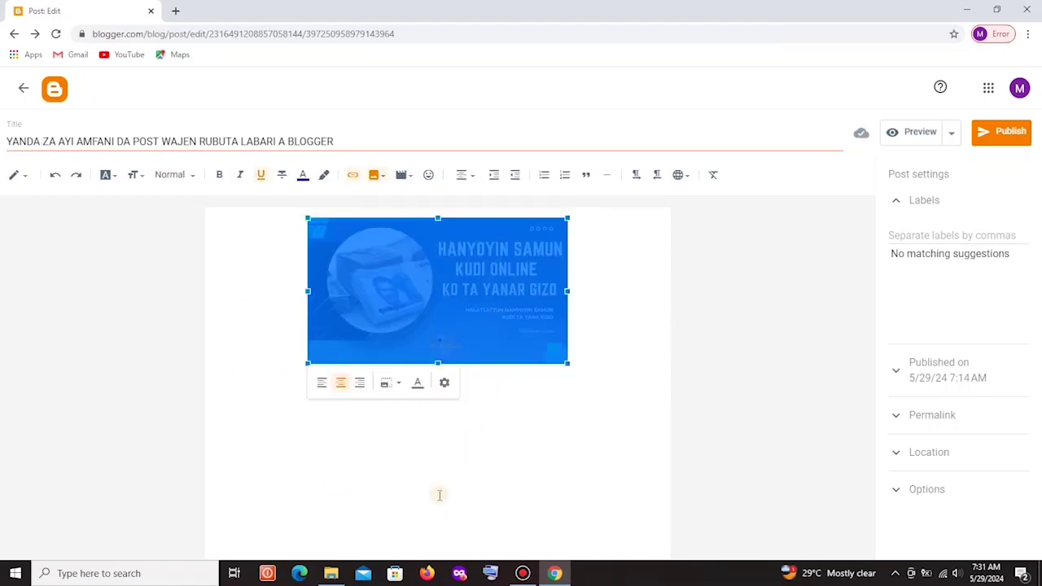
{"action": "key", "text": "Delete"}
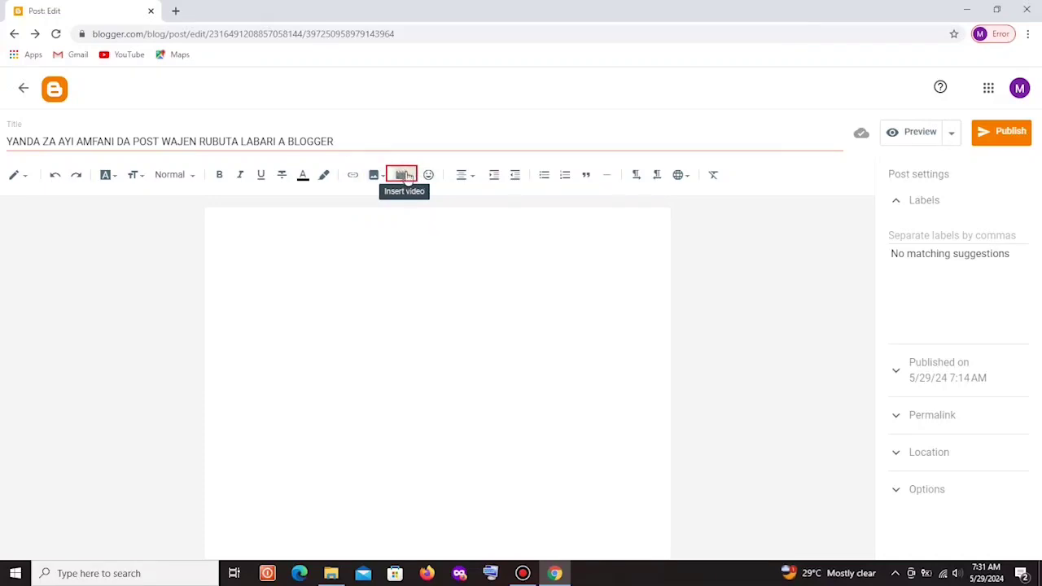
{"action": "left_click", "coordinate": [402, 179]}
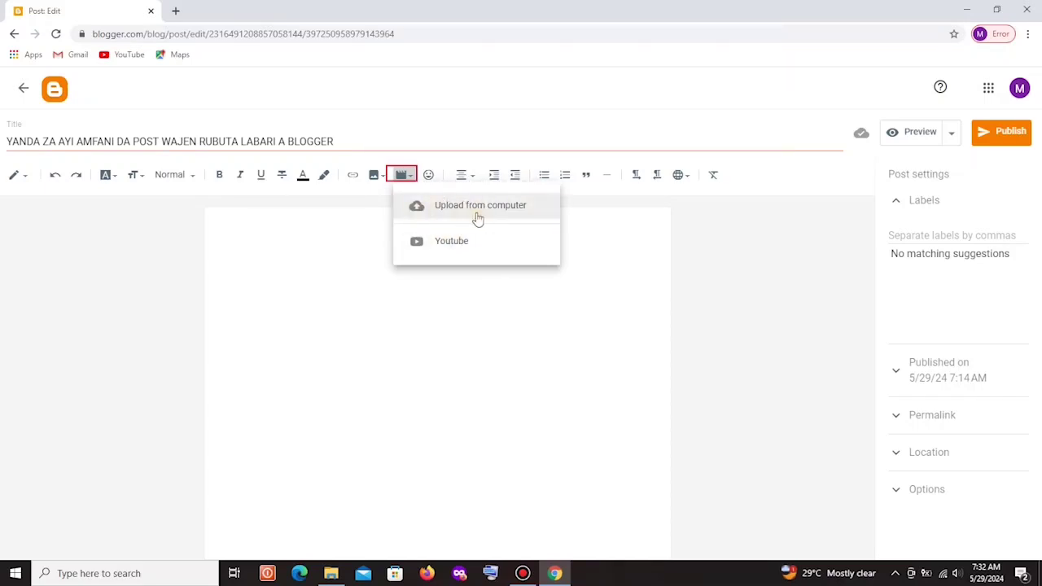
{"action": "left_click", "coordinate": [296, 217]}
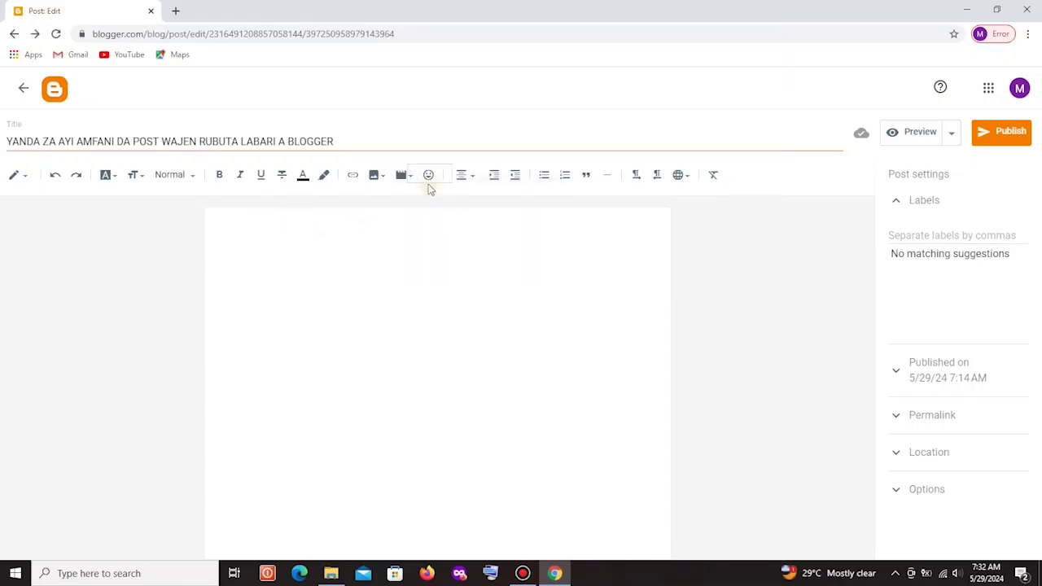
{"action": "left_click", "coordinate": [428, 180]}
{"action": "left_click", "coordinate": [429, 179]}
Look through the text alignment options for the empty post body.
{"action": "left_click", "coordinate": [469, 177]}
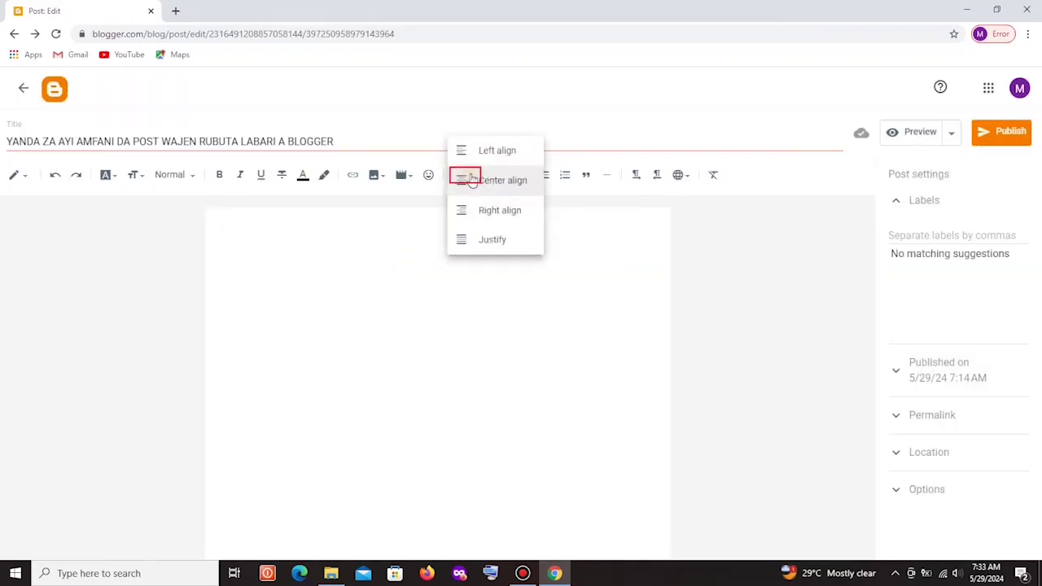
{"action": "left_click", "coordinate": [429, 138]}
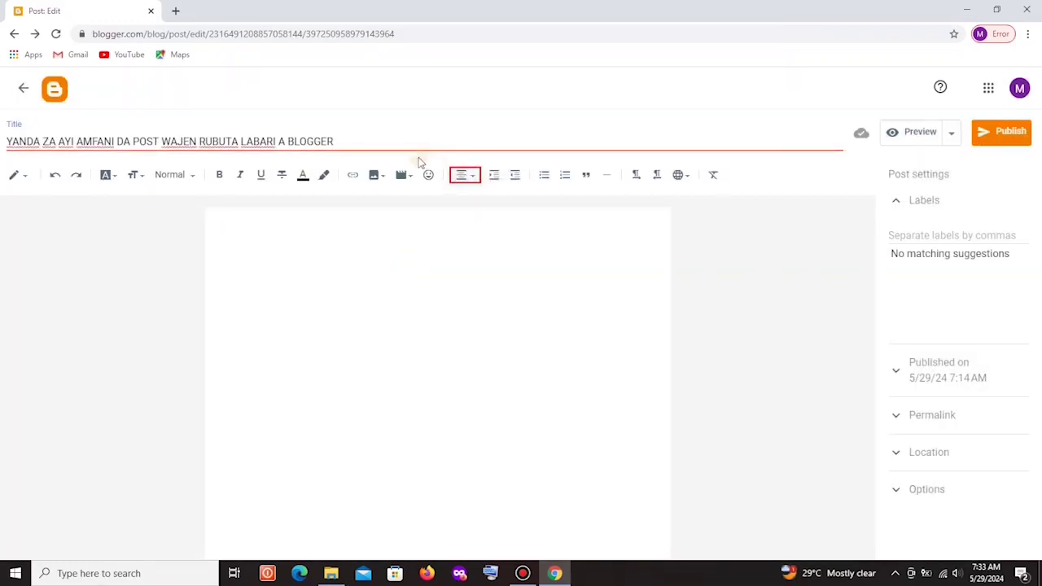
{"action": "left_click", "coordinate": [468, 177]}
{"action": "left_click", "coordinate": [493, 152]}
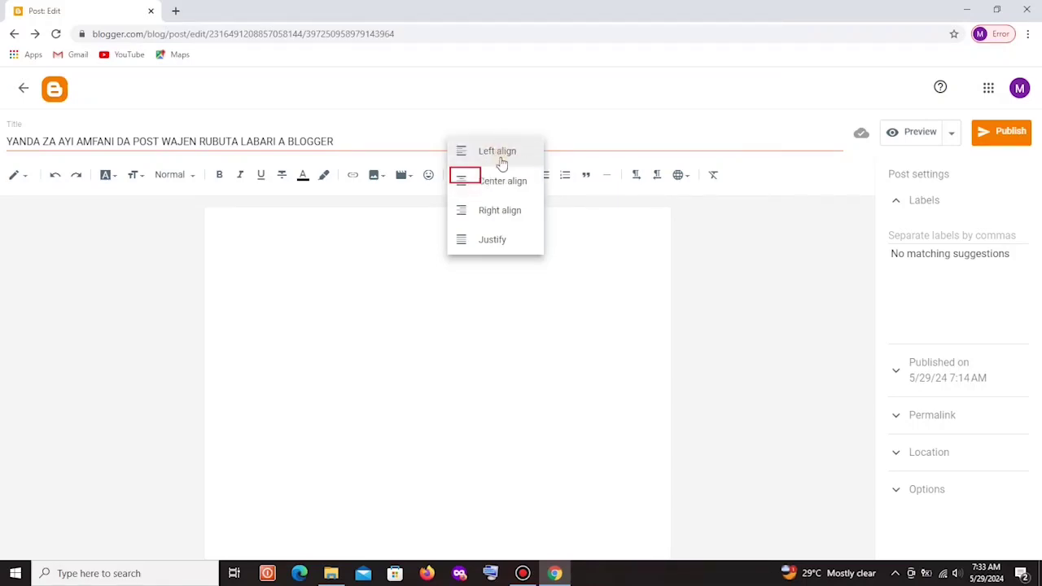
Copy the post's title text and paste it into the empty body as two separate lines.
{"action": "left_click_drag", "start_coordinate": [334, 141], "coordinate": [3, 126]}
{"action": "right_click", "coordinate": [93, 142]}
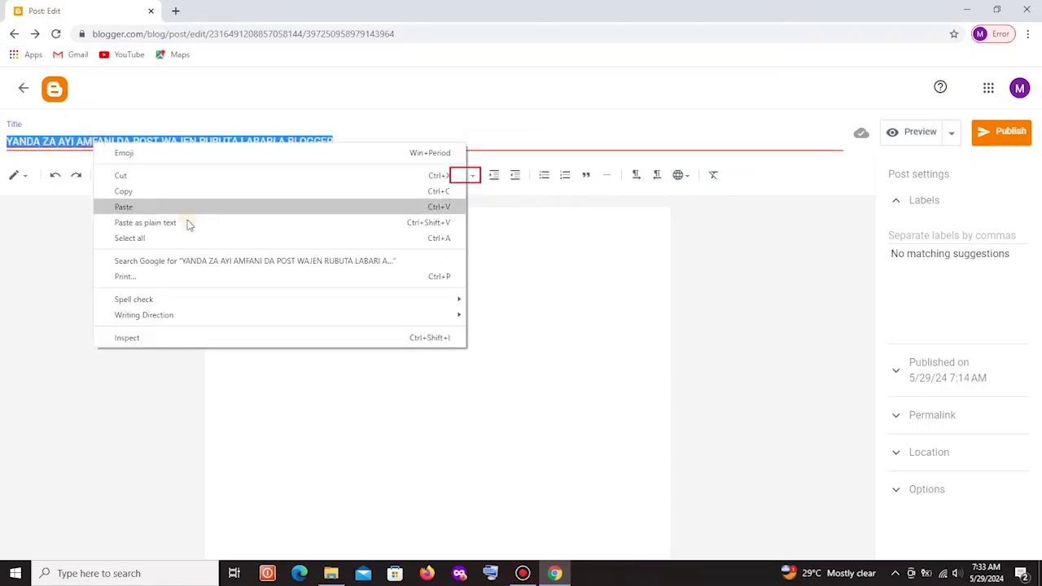
{"action": "left_click", "coordinate": [144, 193]}
{"action": "left_click", "coordinate": [235, 259]}
{"action": "right_click", "coordinate": [229, 243]}
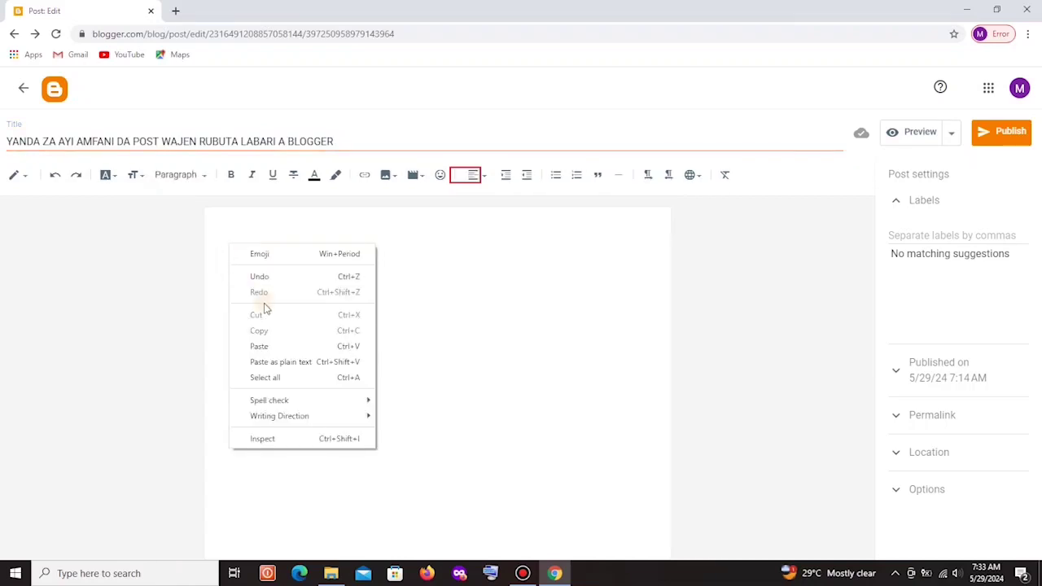
{"action": "left_click", "coordinate": [260, 344]}
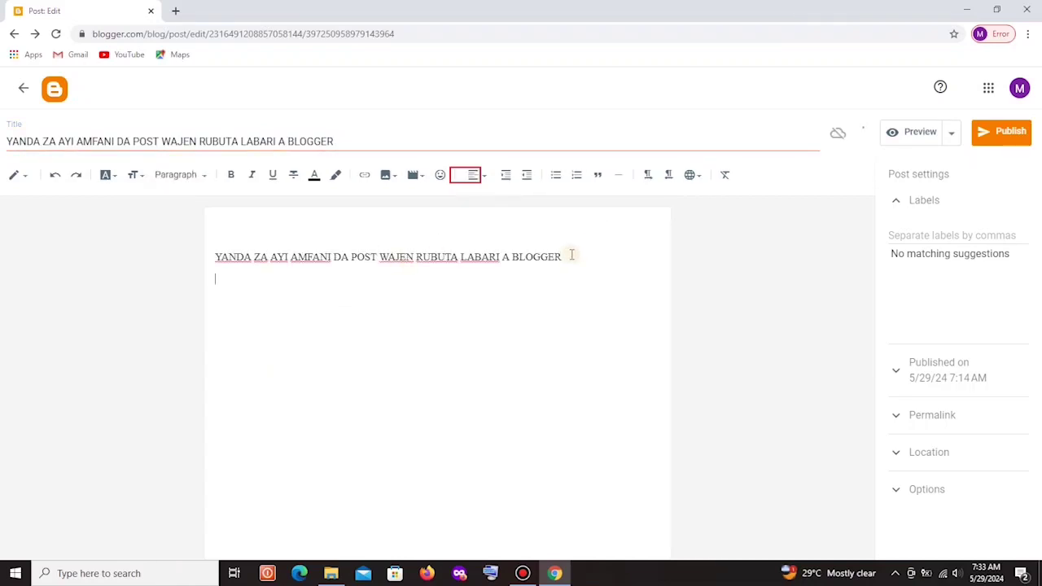
{"action": "right_click", "coordinate": [228, 281]}
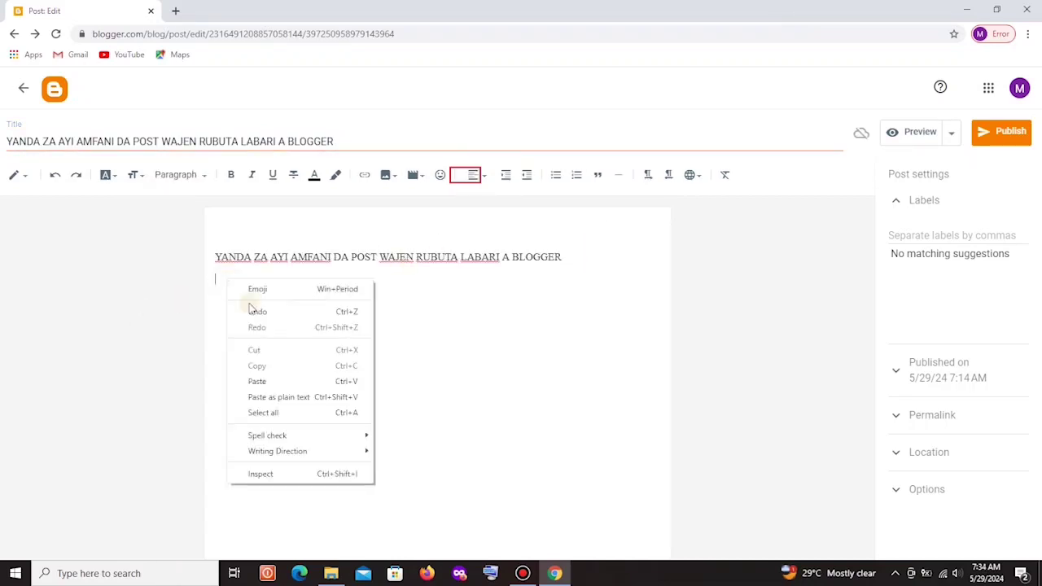
{"action": "left_click", "coordinate": [257, 382]}
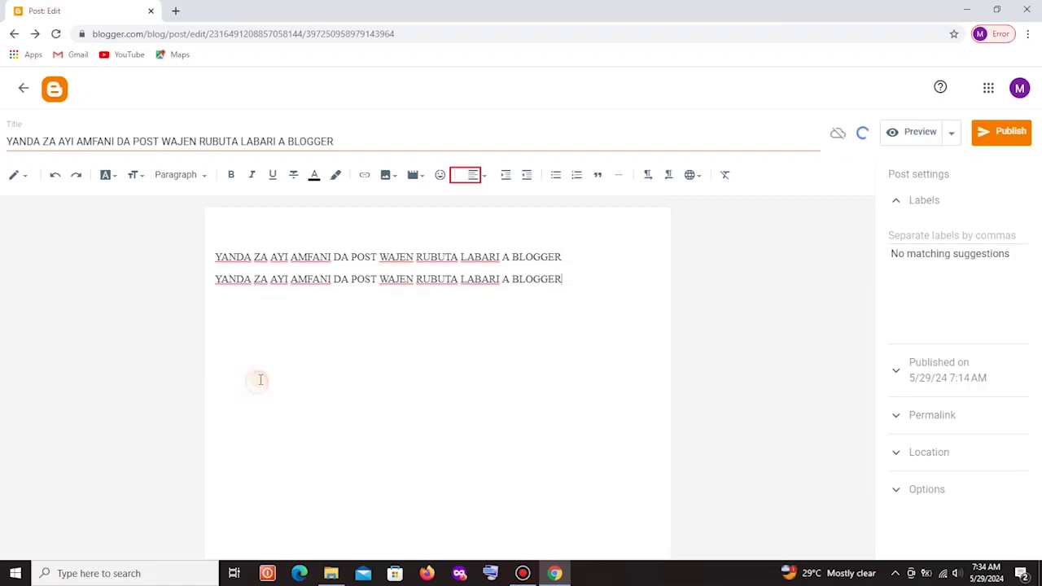
Break both pasted body lines before the word "WAJEN" to make four short lines.
{"action": "left_click", "coordinate": [379, 257]}
{"action": "key", "text": "Return"}
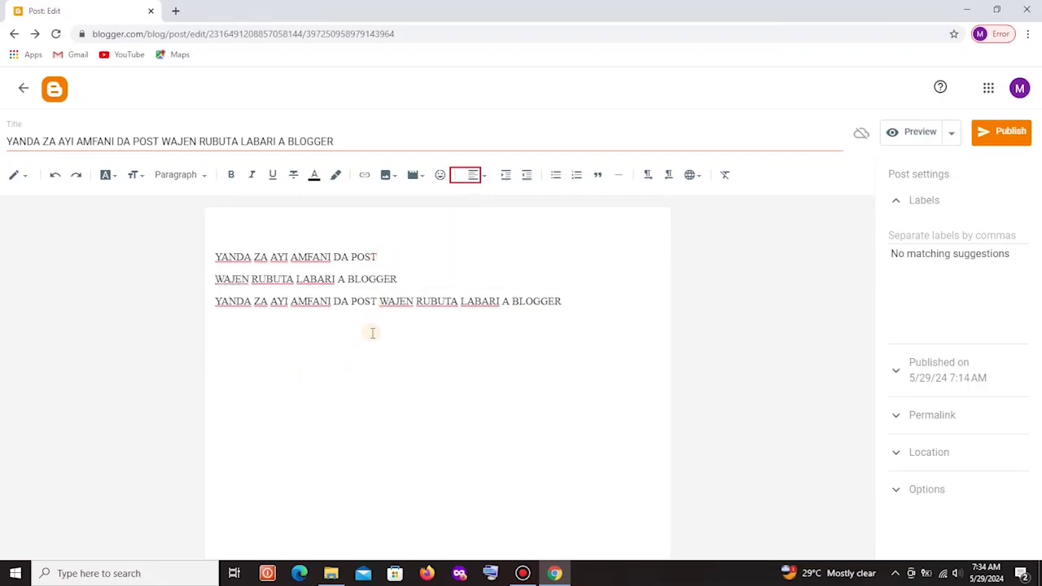
{"action": "left_click", "coordinate": [379, 300]}
{"action": "key", "text": "Return"}
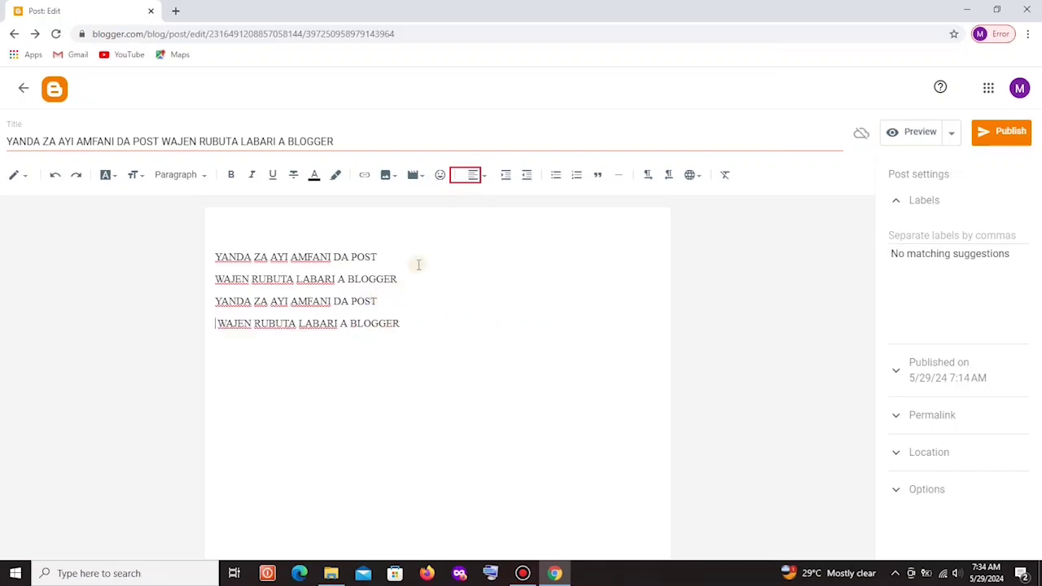
Select all four body lines, right-align them, and change their alignment to Justify.
{"action": "left_click_drag", "start_coordinate": [403, 241], "coordinate": [402, 360]}
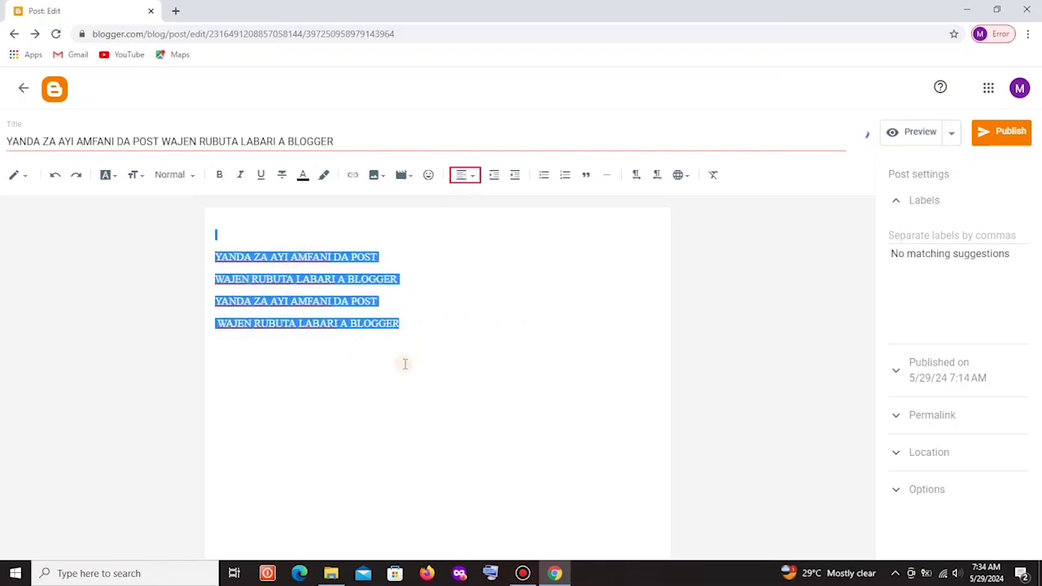
{"action": "left_click", "coordinate": [464, 178]}
{"action": "left_click", "coordinate": [509, 184]}
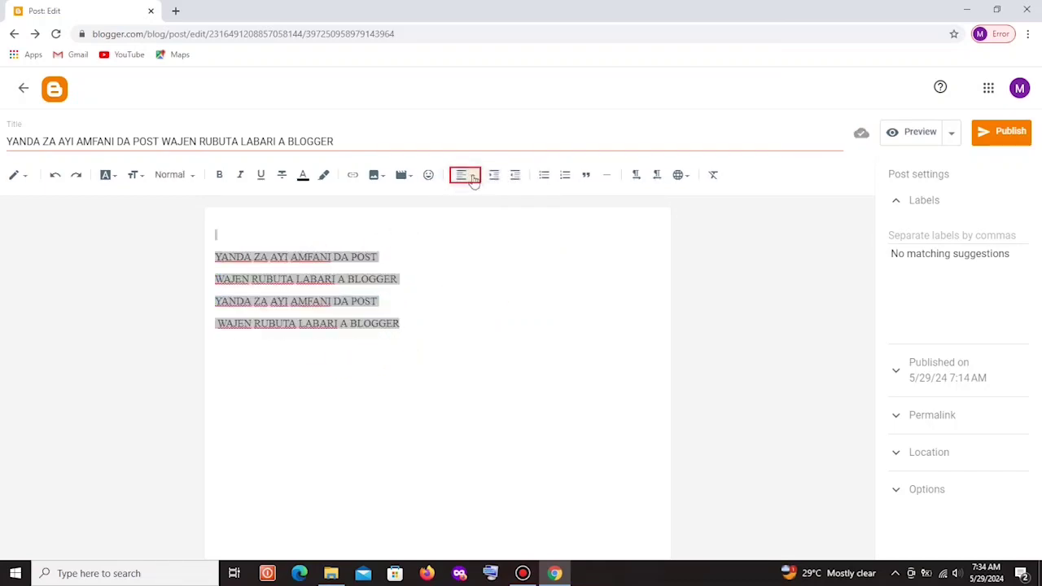
{"action": "left_click", "coordinate": [473, 178]}
{"action": "left_click", "coordinate": [492, 240]}
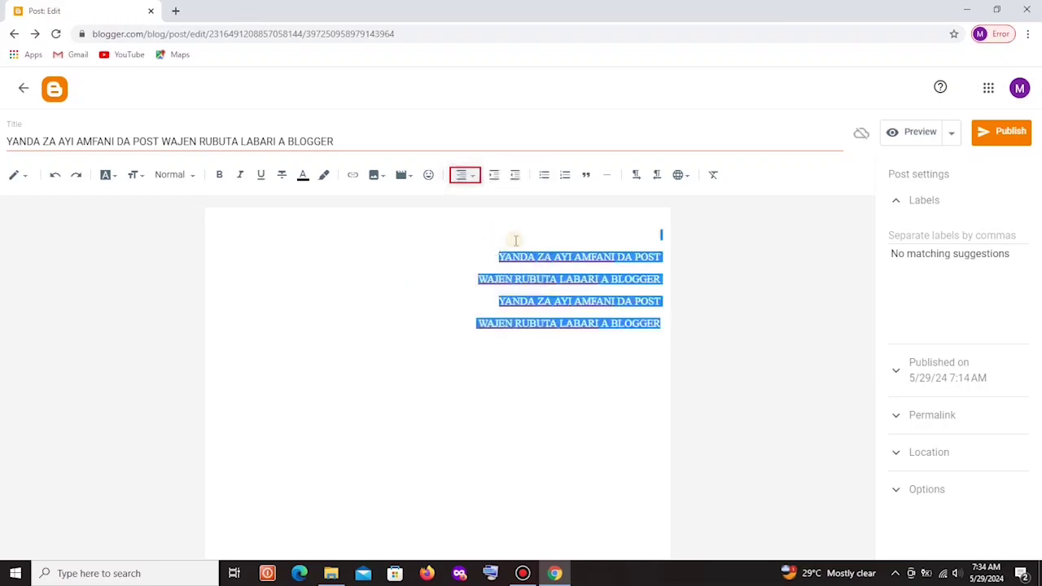
{"action": "left_click", "coordinate": [472, 181]}
{"action": "left_click", "coordinate": [472, 210]}
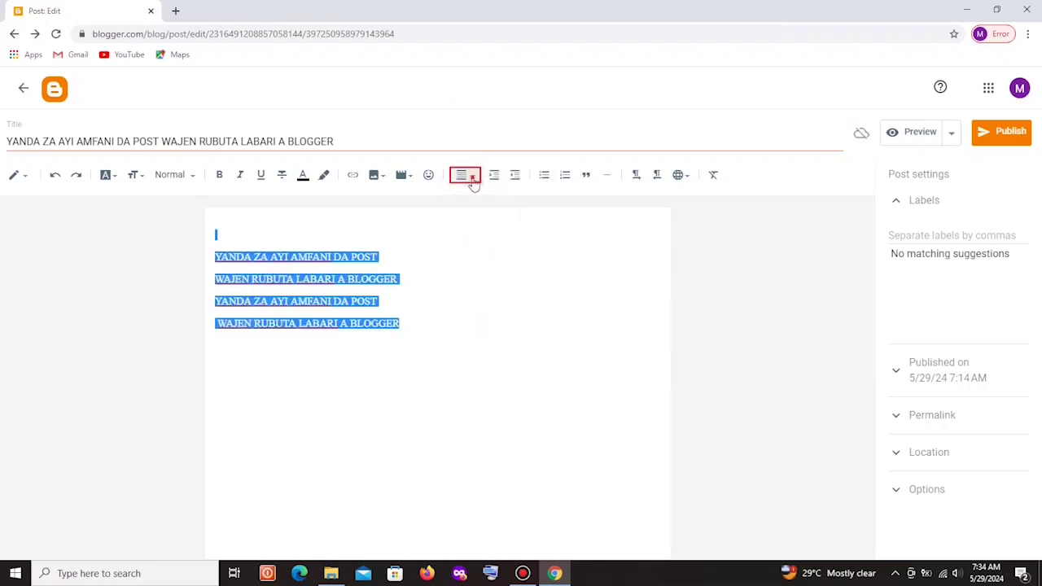
Apply right, center and left alignment in turn to the four selected body lines.
{"action": "left_click", "coordinate": [473, 183]}
{"action": "left_click", "coordinate": [488, 151]}
{"action": "left_click", "coordinate": [464, 176]}
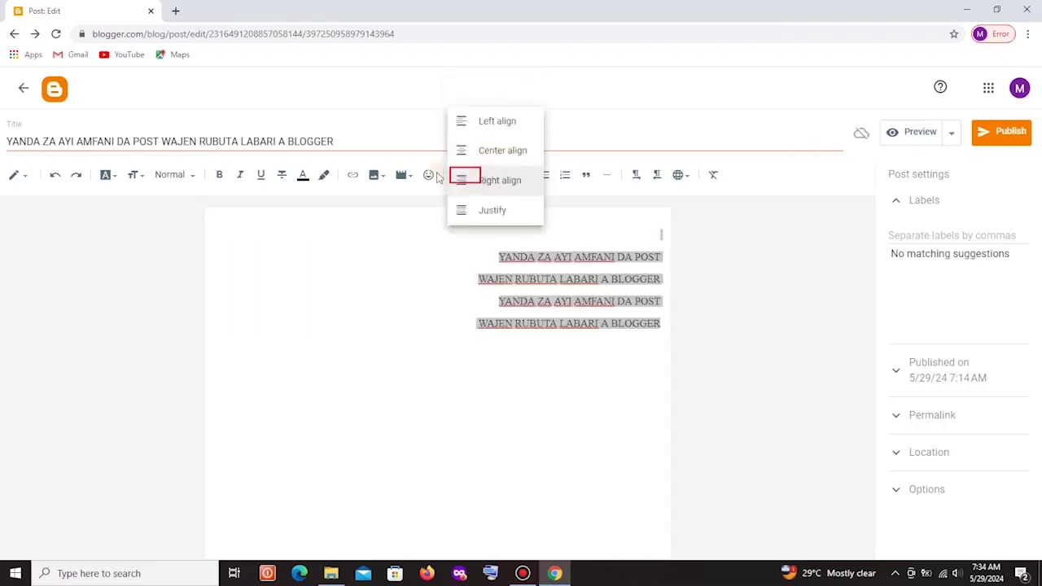
{"action": "left_click", "coordinate": [488, 150]}
{"action": "left_click", "coordinate": [465, 176]}
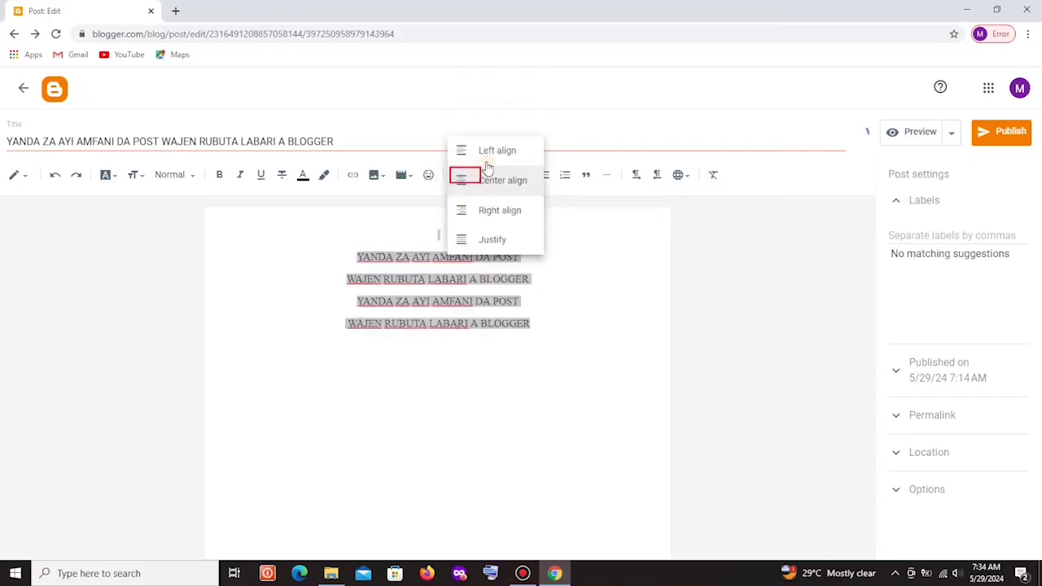
{"action": "left_click", "coordinate": [491, 153]}
Justify the four selected body lines and clear the post body.
{"action": "left_click", "coordinate": [470, 179]}
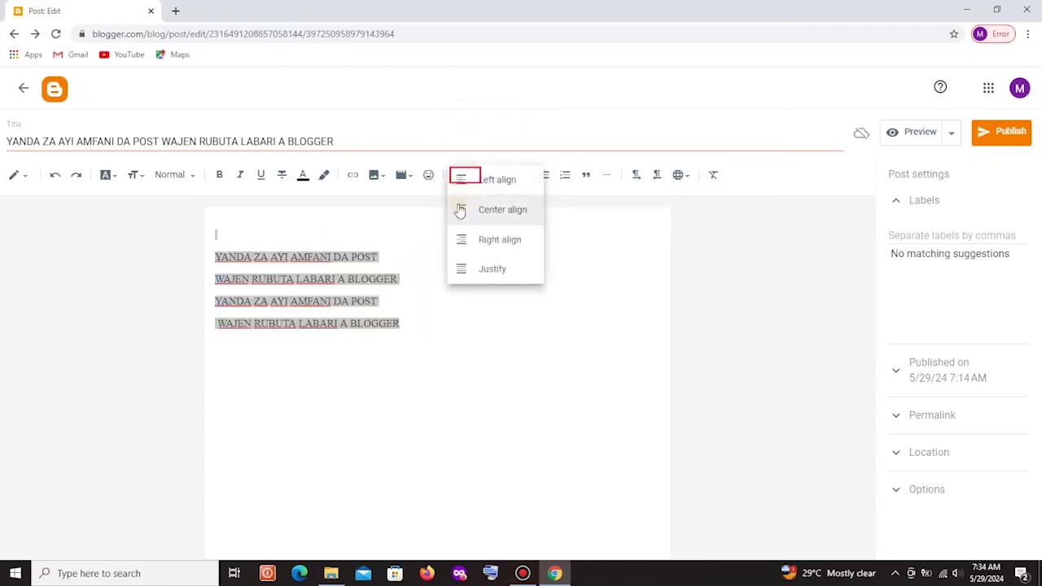
{"action": "left_click", "coordinate": [494, 272]}
{"action": "left_click", "coordinate": [466, 177]}
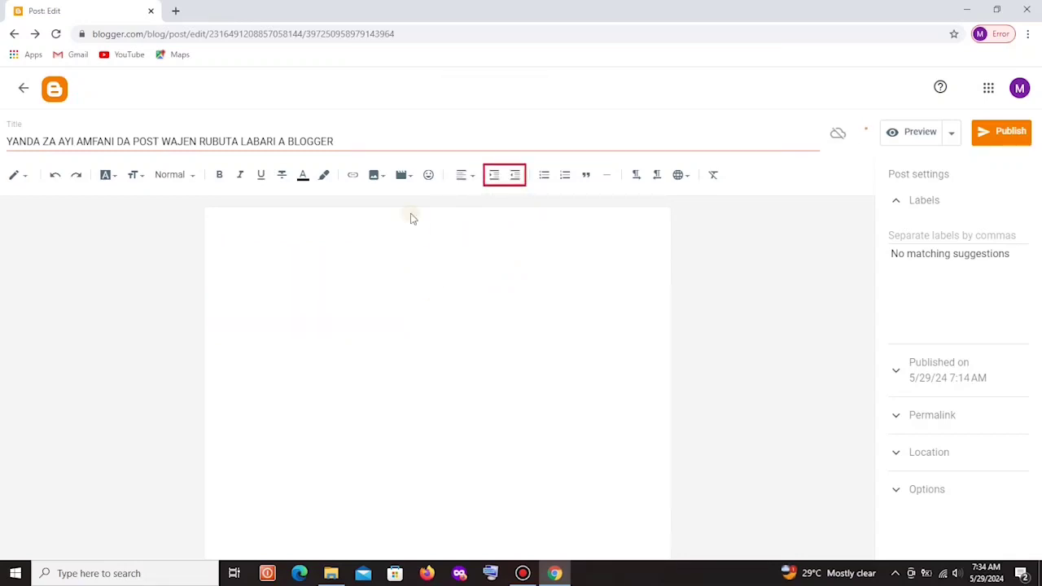
{"action": "left_click", "coordinate": [459, 178]}
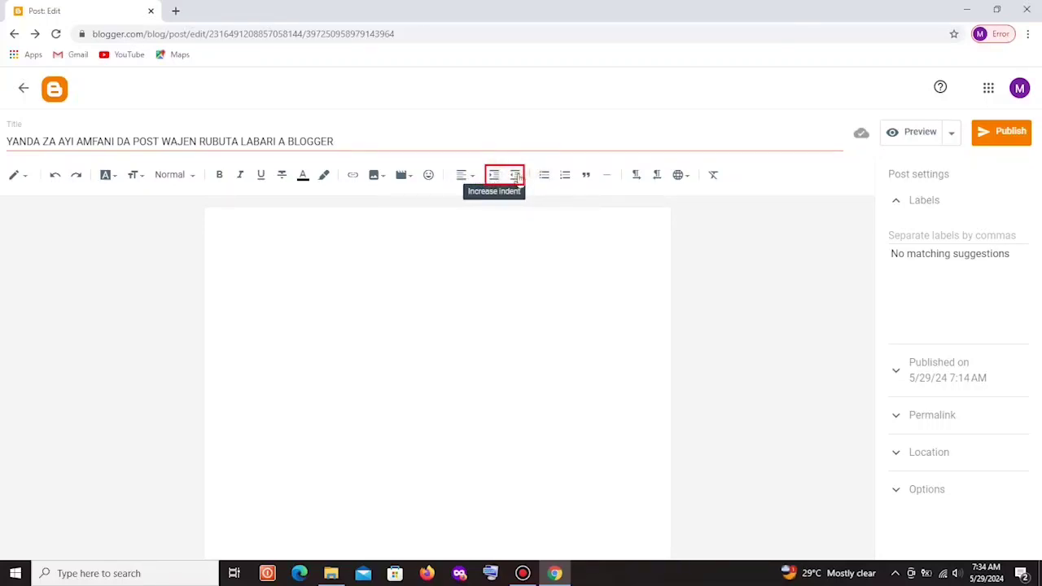
Copy the title text, paste it into the empty post body, and break the line before the word "WAJEN".
{"action": "left_click_drag", "start_coordinate": [334, 139], "coordinate": [186, 143]}
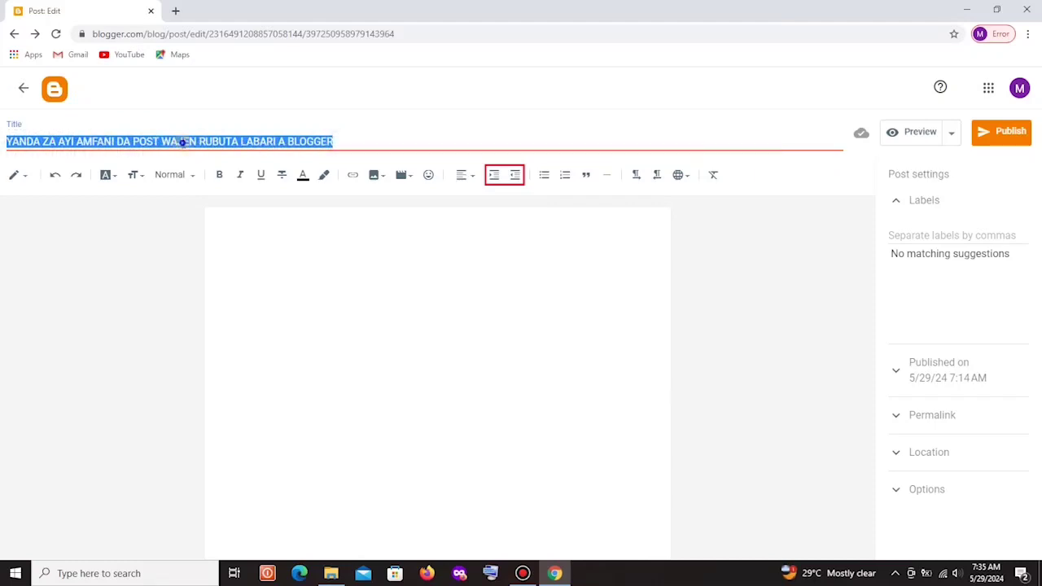
{"action": "right_click", "coordinate": [186, 145]}
{"action": "left_click", "coordinate": [214, 193]}
{"action": "right_click", "coordinate": [248, 234]}
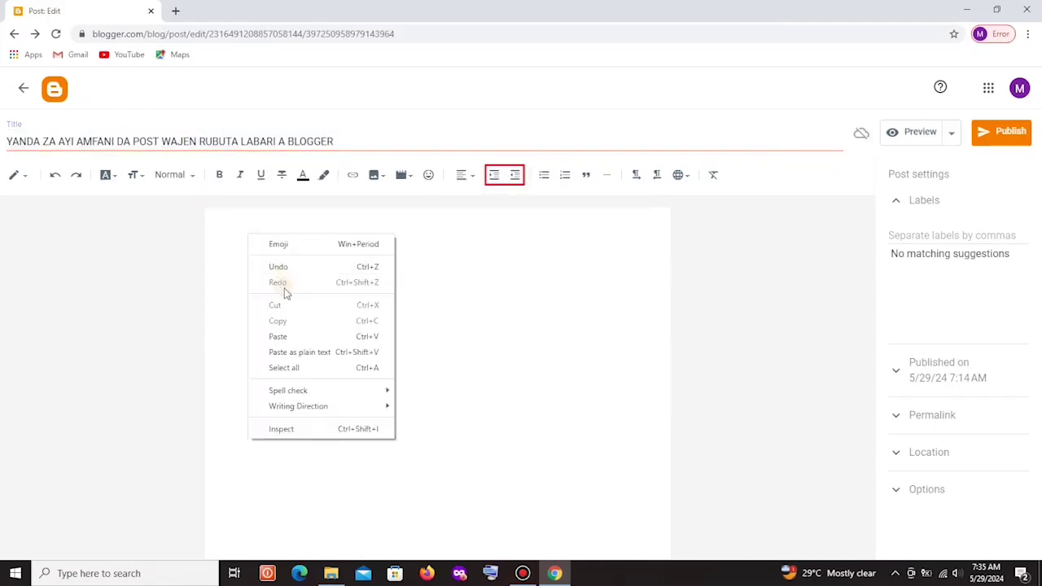
{"action": "left_click", "coordinate": [277, 337]}
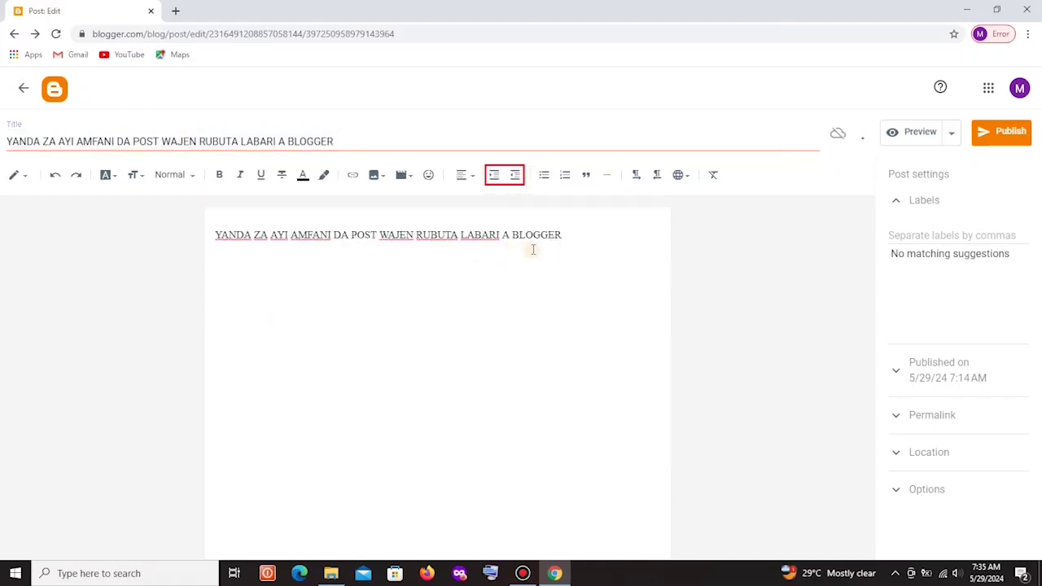
{"action": "left_click", "coordinate": [379, 235]}
{"action": "key", "text": "Return"}
Select both body lines and increase their indent by ten levels.
{"action": "left_click_drag", "start_coordinate": [406, 238], "coordinate": [306, 237]}
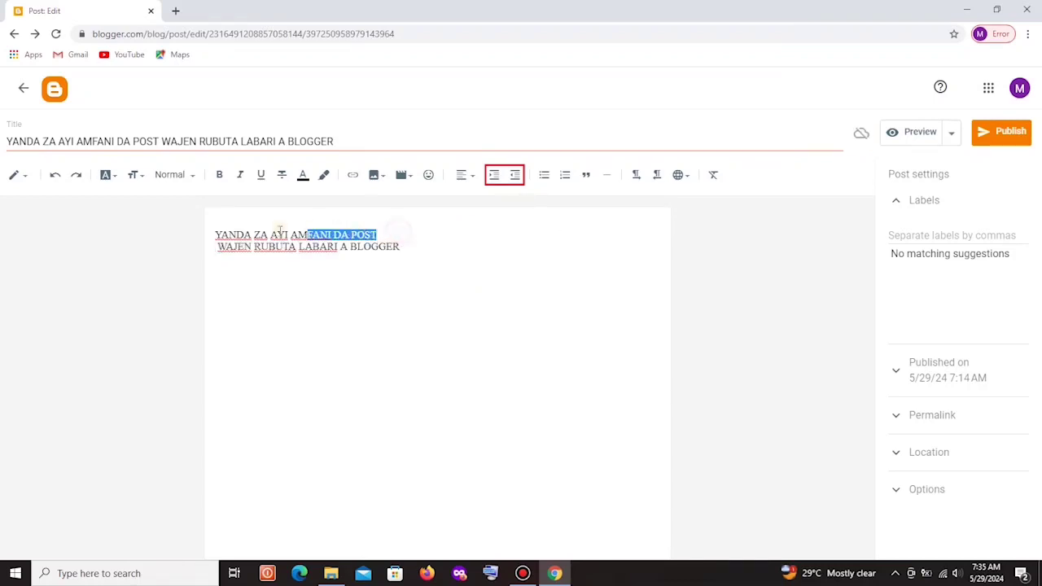
{"action": "left_click", "coordinate": [222, 260]}
{"action": "left_click_drag", "start_coordinate": [214, 234], "coordinate": [435, 277]}
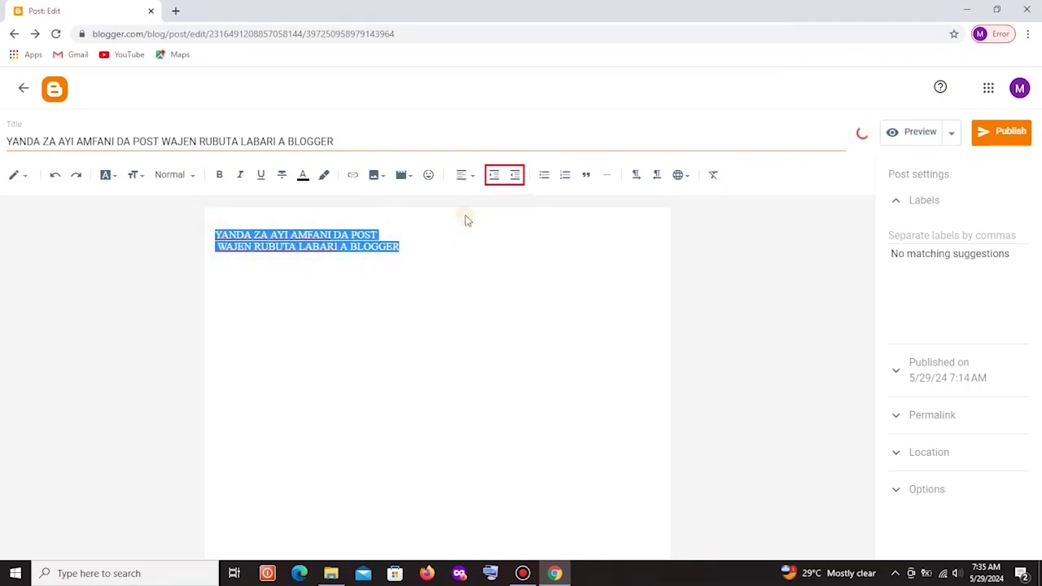
{"action": "left_click", "coordinate": [494, 174]}
{"action": "left_click", "coordinate": [494, 174]}
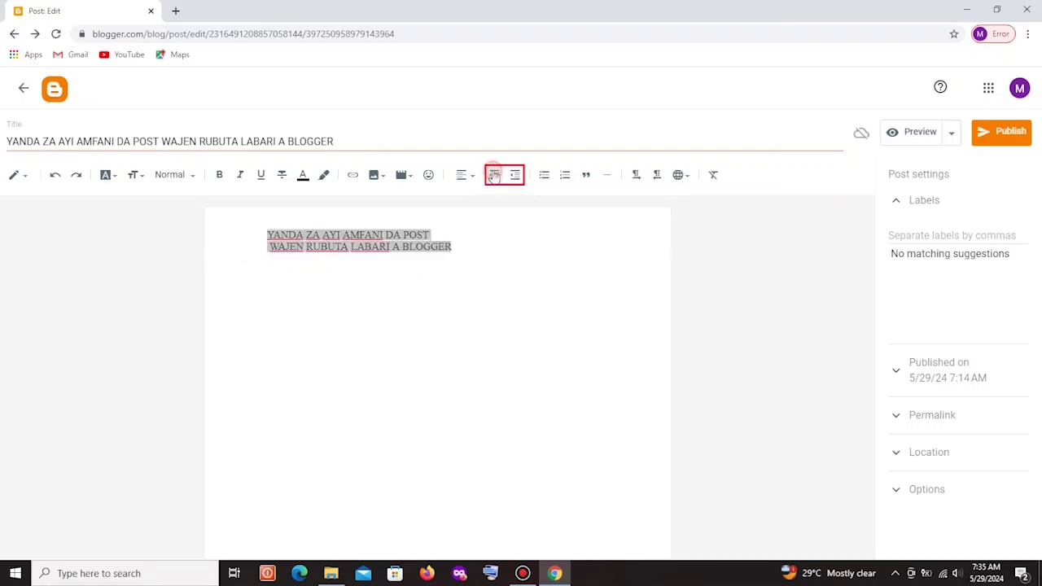
{"action": "left_click", "coordinate": [495, 175]}
{"action": "left_click", "coordinate": [496, 177]}
{"action": "left_click", "coordinate": [496, 177]}
{"action": "left_click", "coordinate": [496, 178]}
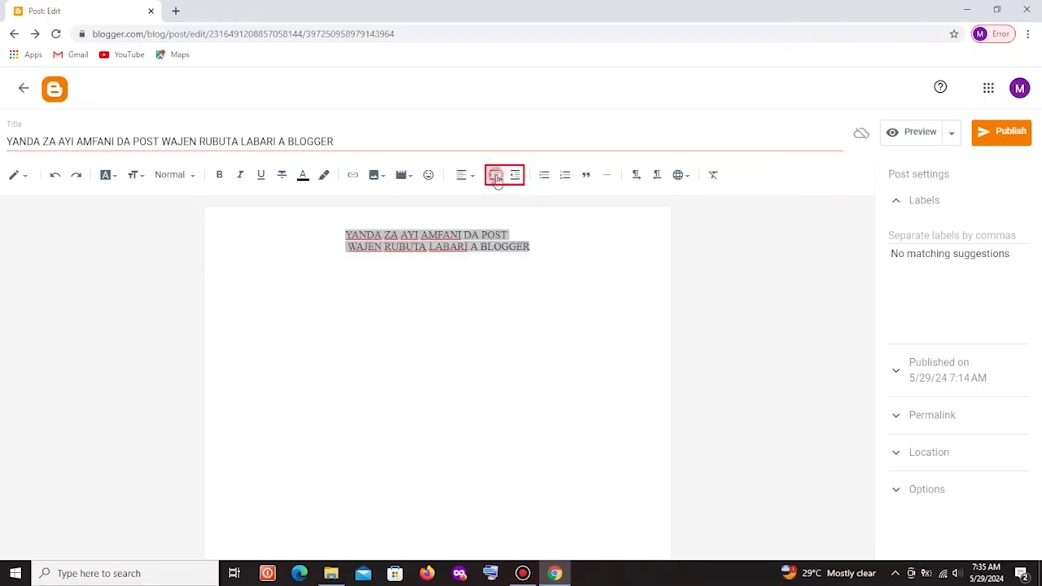
{"action": "left_click", "coordinate": [496, 177]}
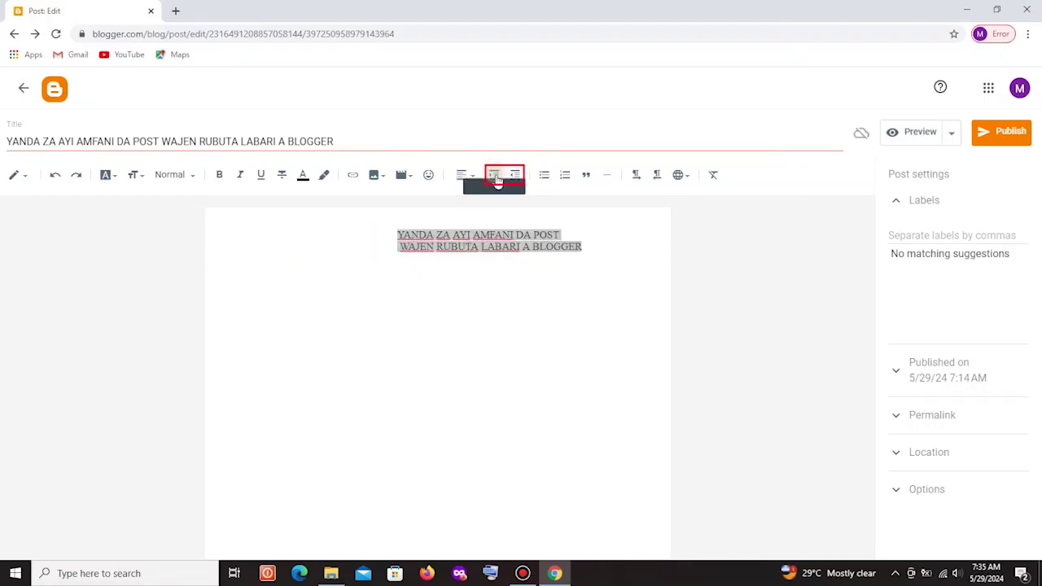
{"action": "left_click", "coordinate": [496, 178]}
{"action": "left_click", "coordinate": [496, 178]}
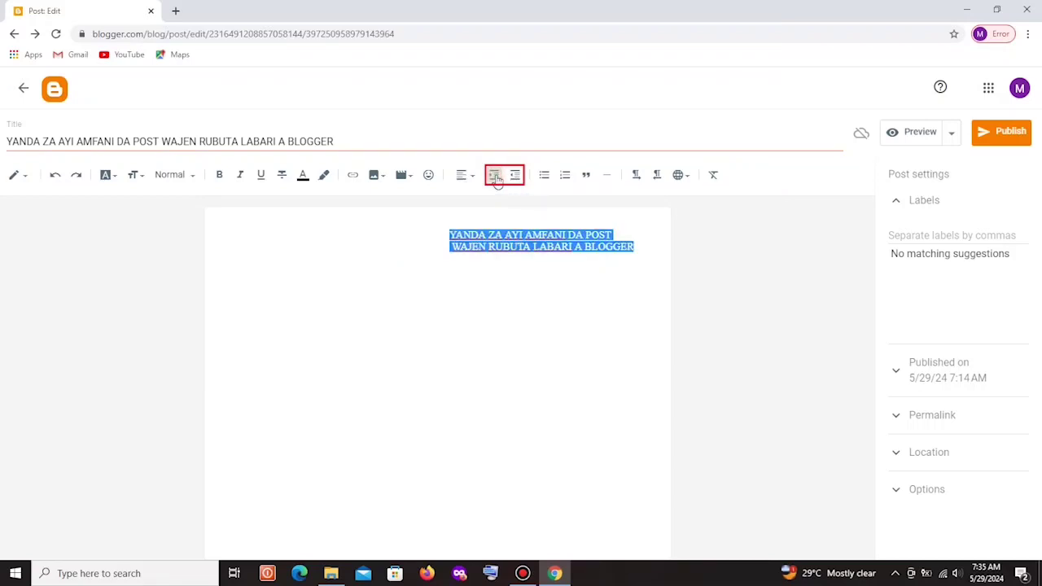
{"action": "left_click", "coordinate": [496, 178]}
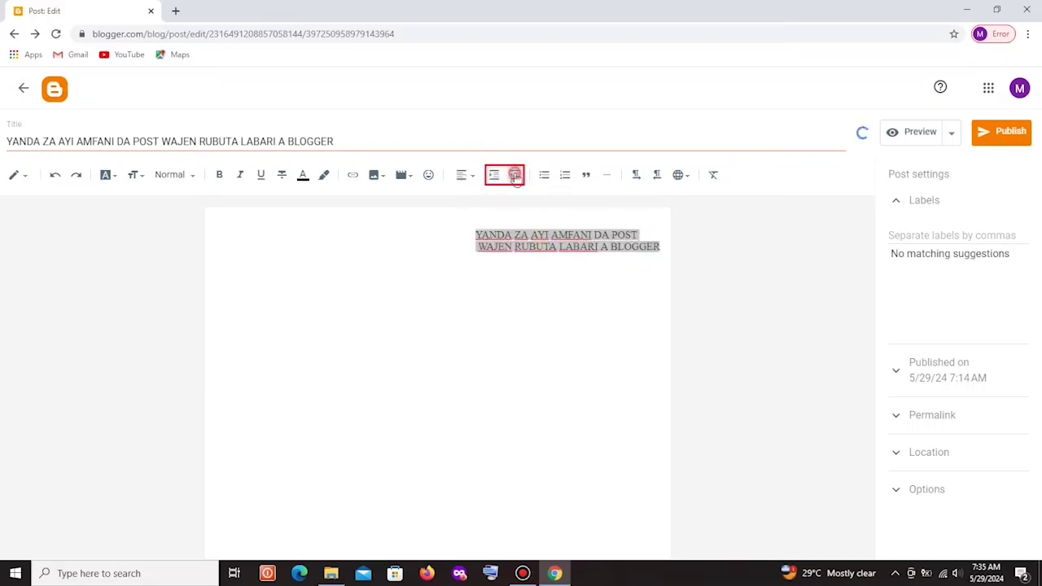
Decrease the indent of both selected body lines back to the margin and clear the post body.
{"action": "left_click", "coordinate": [515, 175]}
{"action": "left_click", "coordinate": [516, 176]}
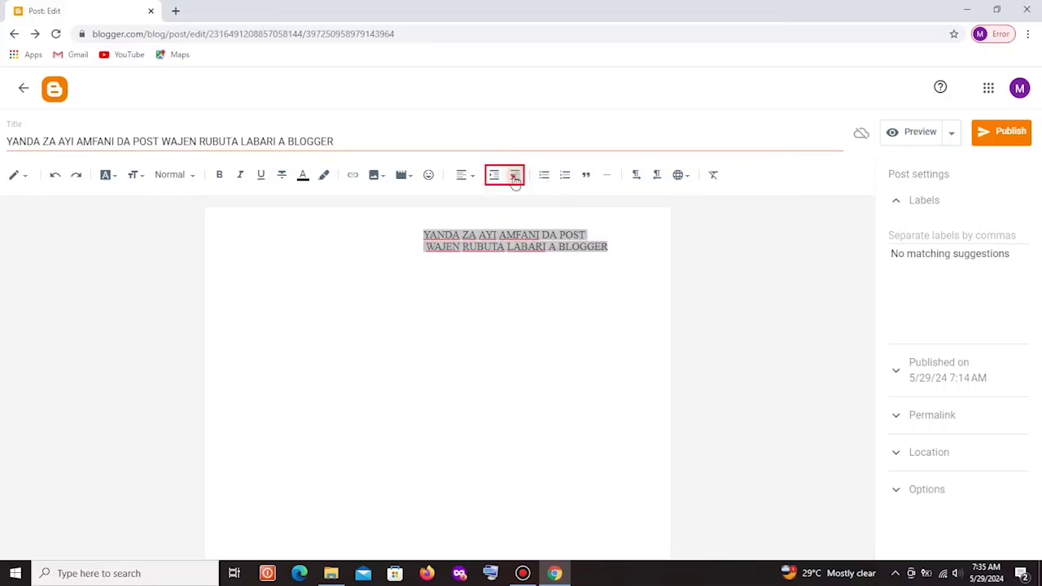
{"action": "left_click", "coordinate": [516, 176]}
{"action": "left_click", "coordinate": [516, 177]}
{"action": "left_click", "coordinate": [515, 176]}
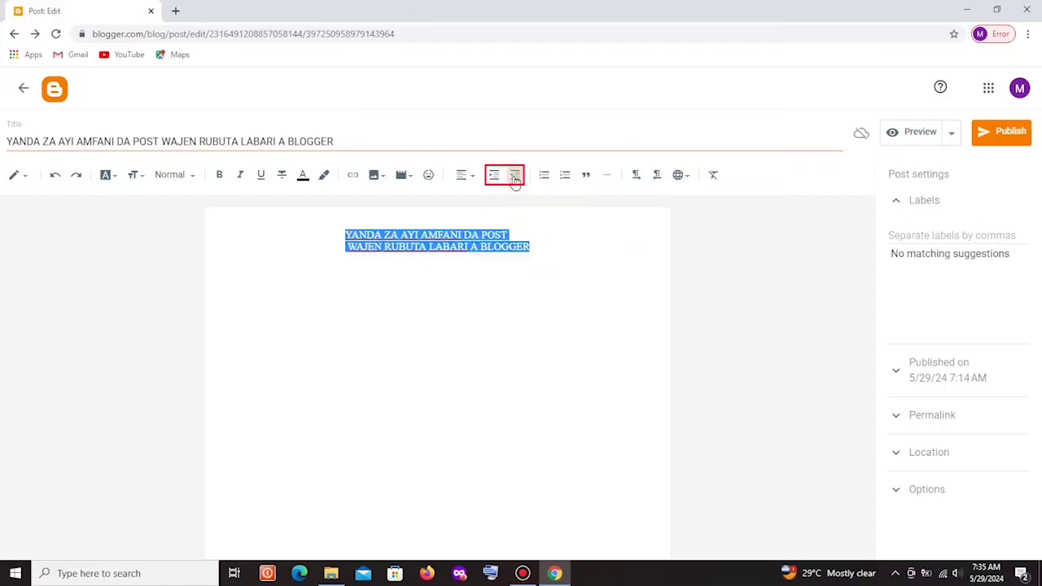
{"action": "left_click", "coordinate": [516, 176]}
{"action": "left_click", "coordinate": [516, 177]}
{"action": "left_click", "coordinate": [516, 176]}
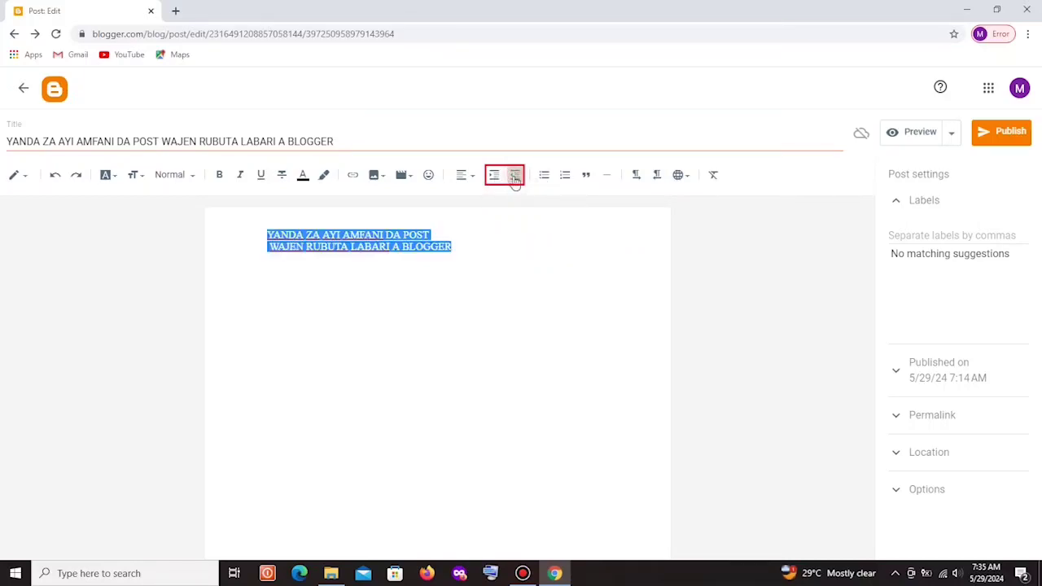
{"action": "left_click", "coordinate": [516, 177]}
{"action": "left_click", "coordinate": [515, 177]}
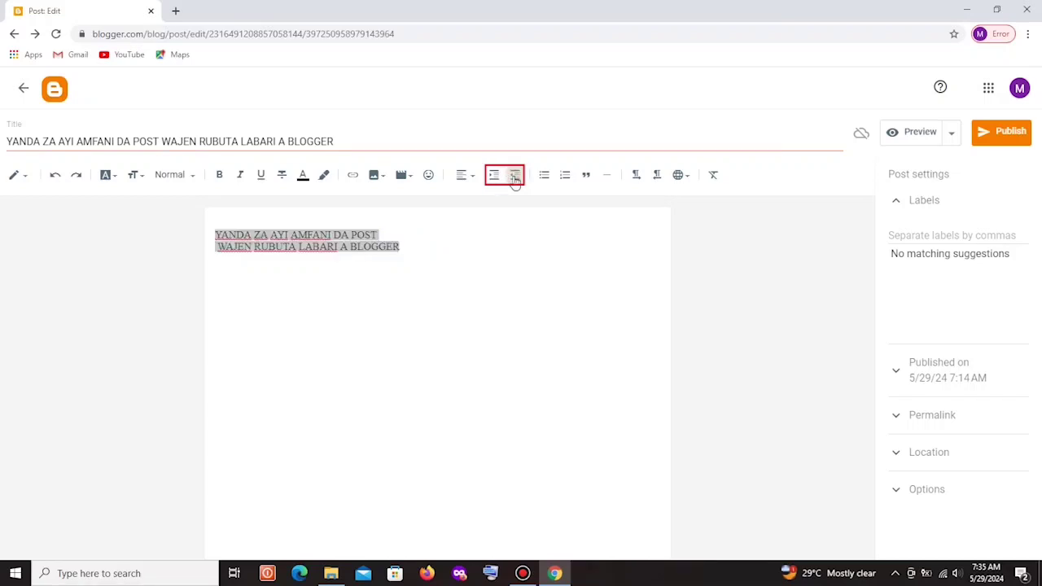
{"action": "left_click", "coordinate": [515, 180]}
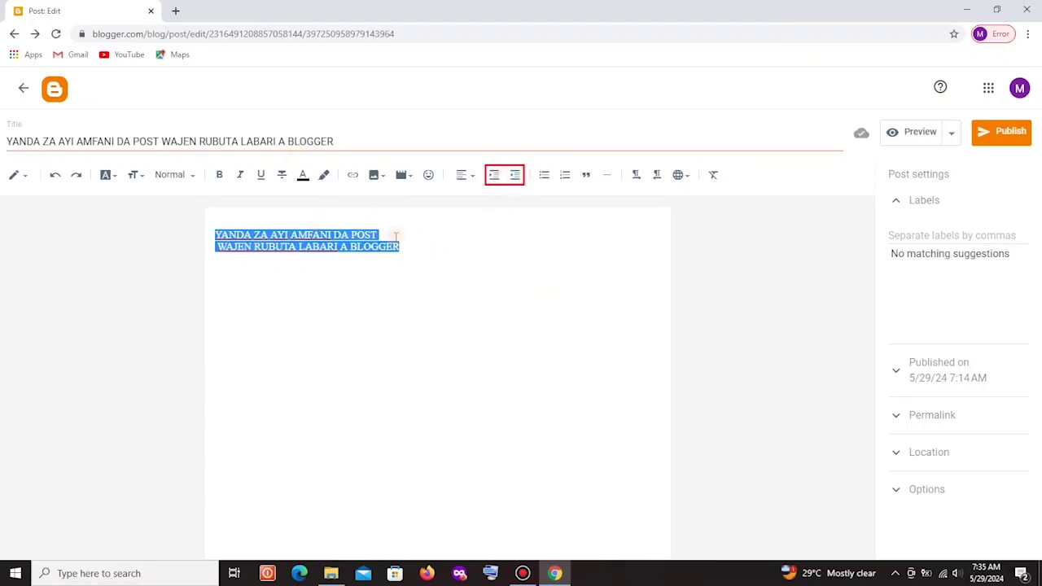
{"action": "key", "text": "Delete"}
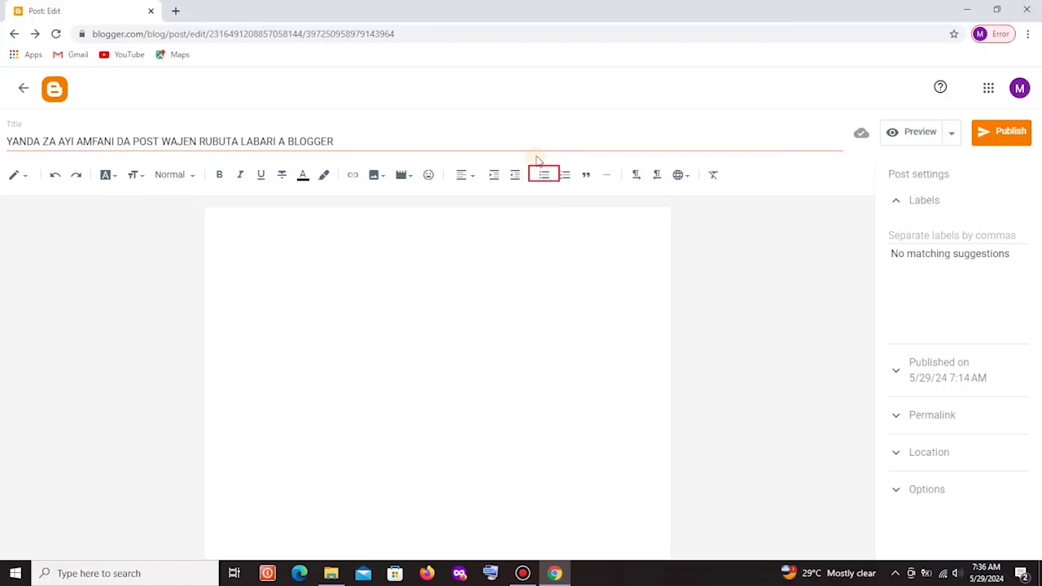
Paste the title text twice into the empty post body, breaking each copy before the word "RUBUTA".
{"action": "right_click", "coordinate": [229, 236]}
{"action": "left_click", "coordinate": [261, 335]}
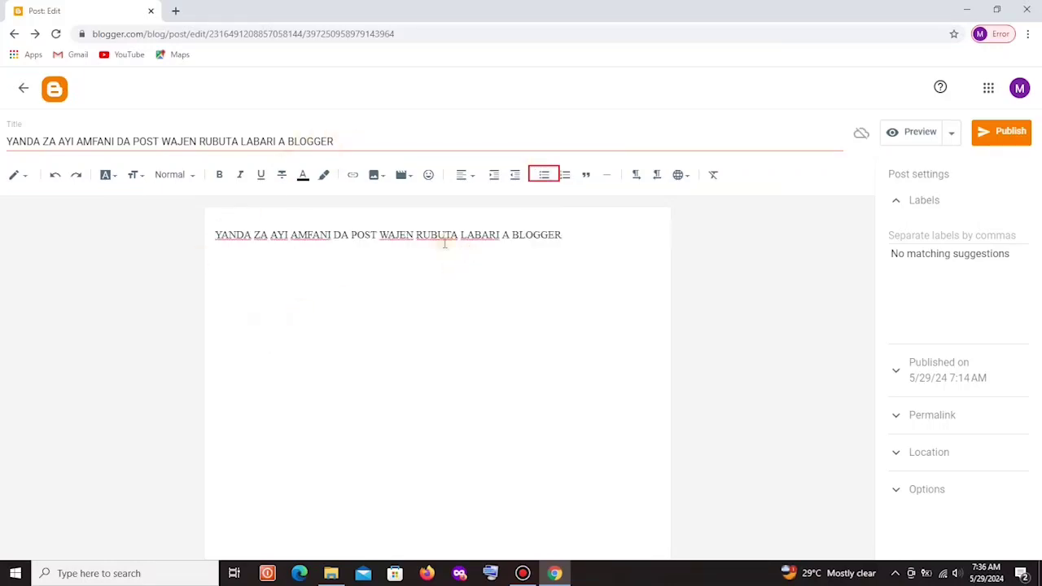
{"action": "left_click", "coordinate": [415, 233]}
{"action": "key", "text": "Return"}
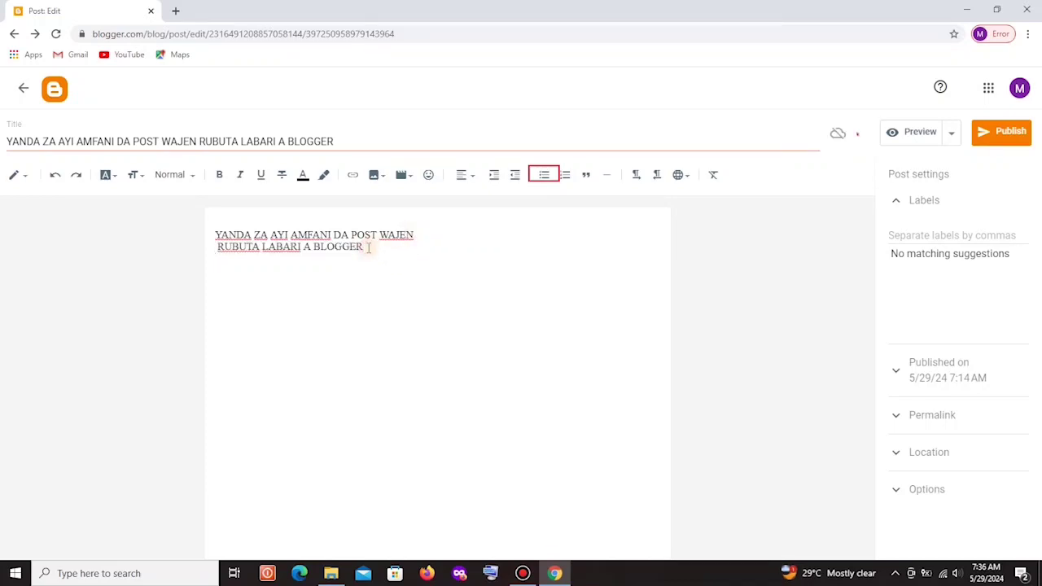
{"action": "right_click", "coordinate": [221, 259]}
{"action": "left_click", "coordinate": [261, 367]}
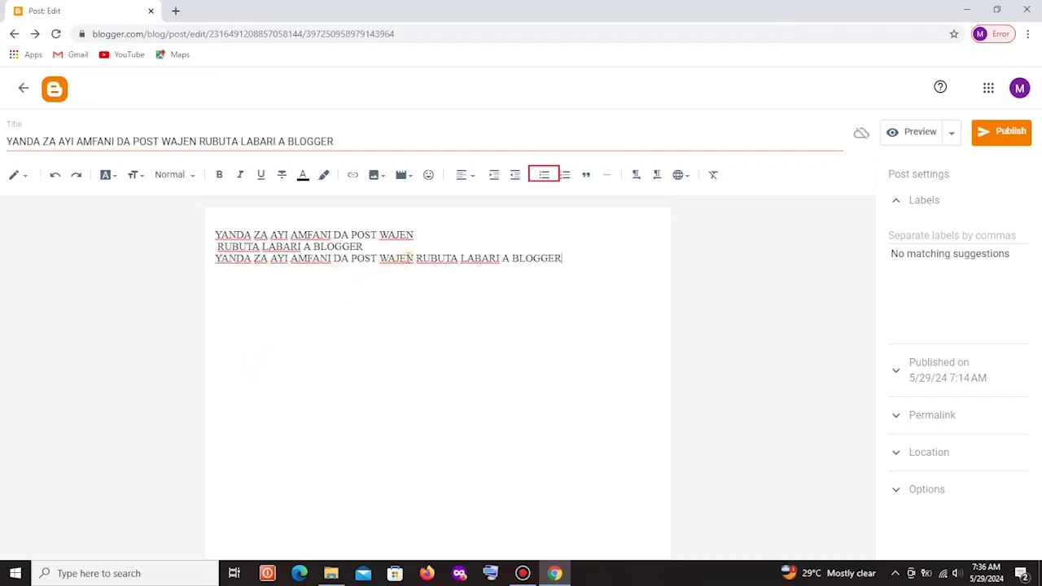
{"action": "left_click", "coordinate": [416, 266]}
{"action": "key", "text": "Return"}
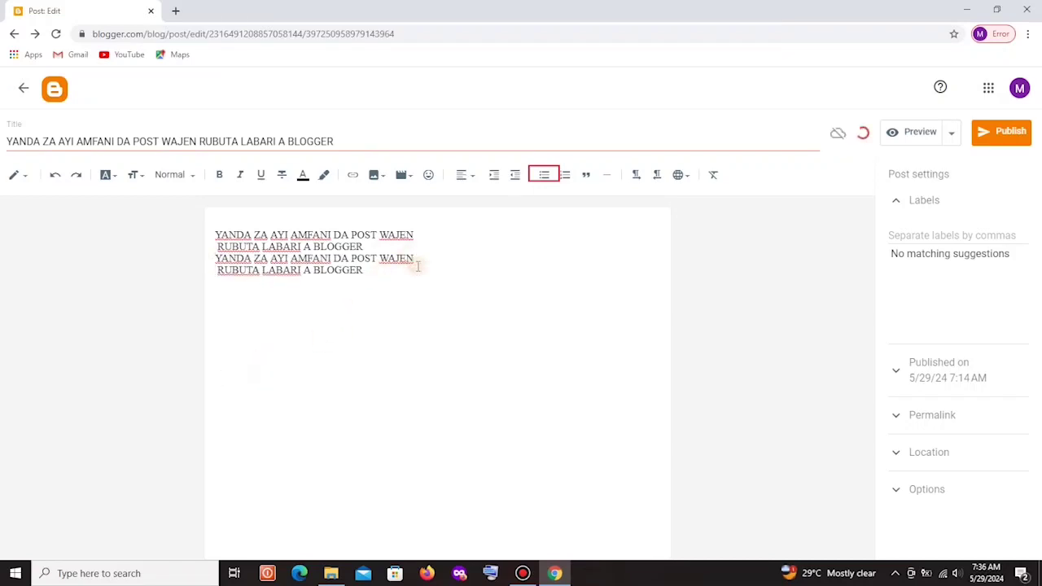
Format all the body lines as a bulleted list and clear the post body.
{"action": "left_click_drag", "start_coordinate": [414, 234], "coordinate": [259, 275]}
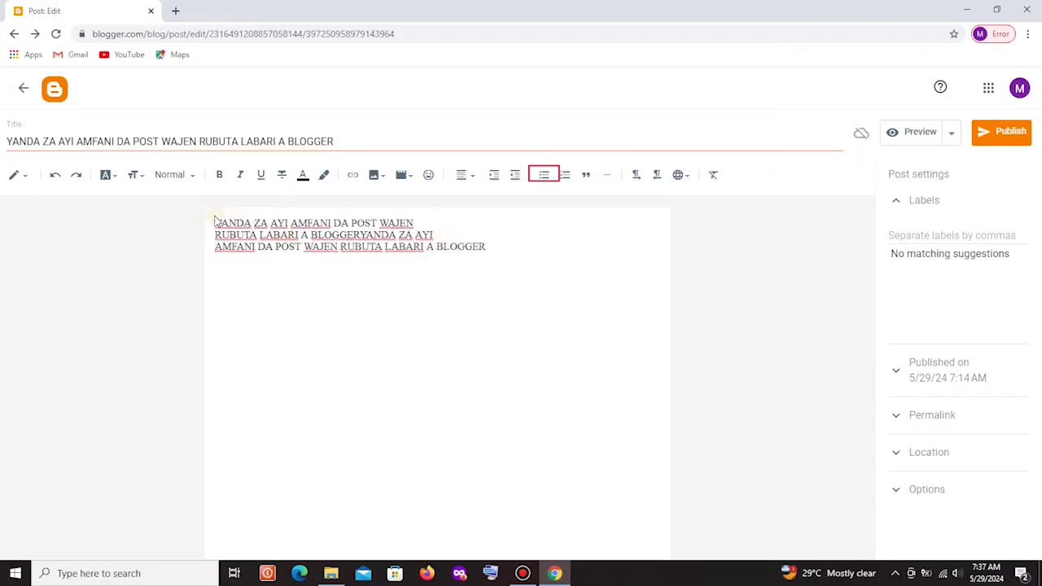
{"action": "left_click_drag", "start_coordinate": [213, 218], "coordinate": [489, 260]}
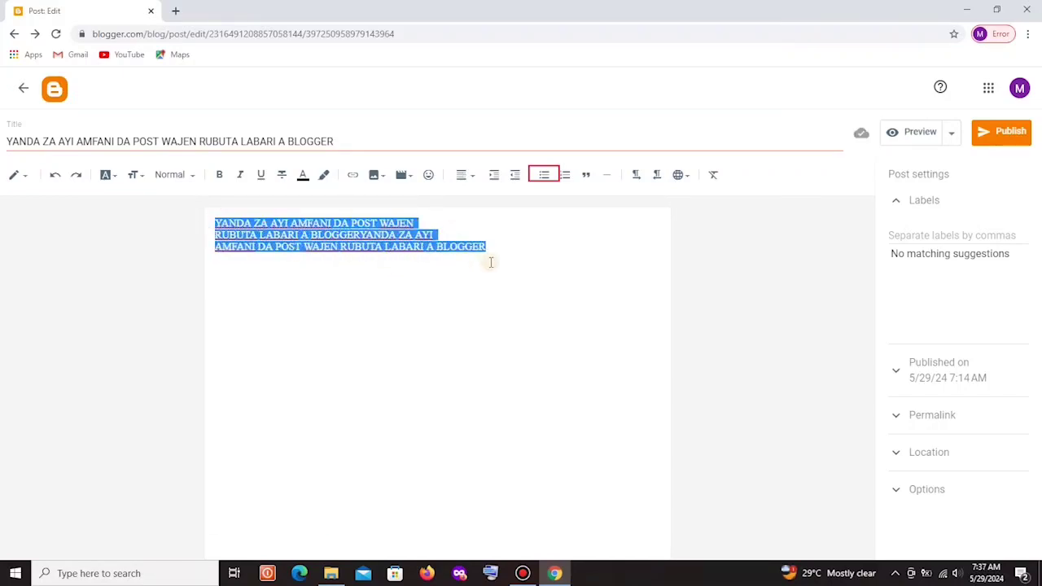
{"action": "left_click", "coordinate": [546, 176]}
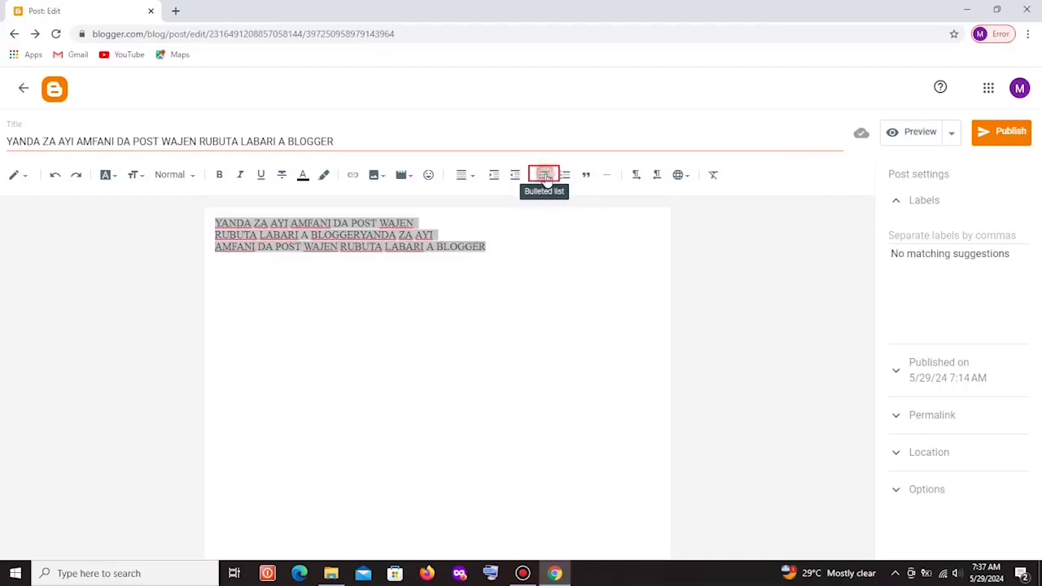
{"action": "left_click", "coordinate": [351, 287]}
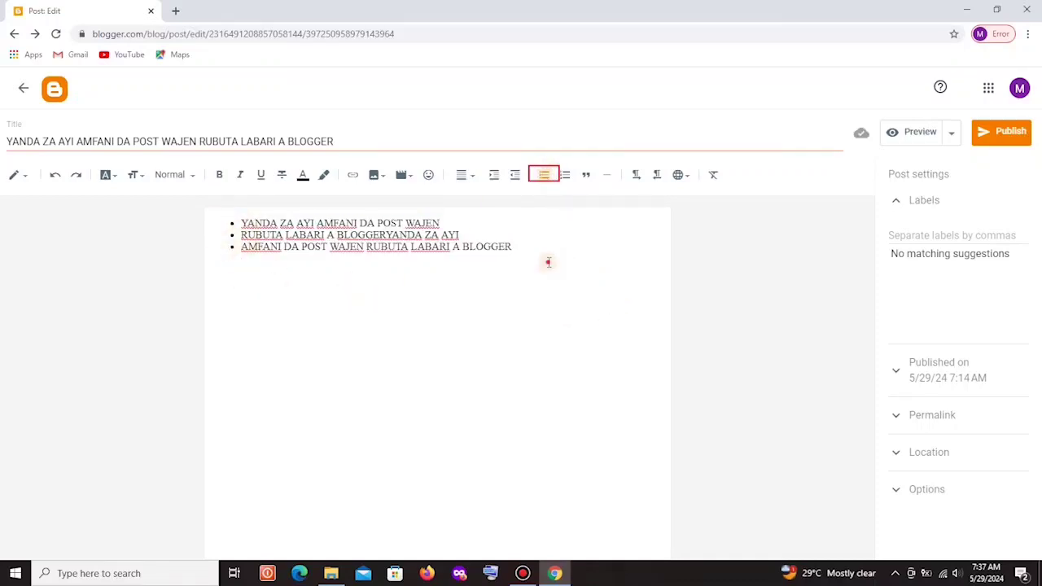
{"action": "left_click_drag", "start_coordinate": [547, 263], "coordinate": [228, 220]}
{"action": "key", "text": "BackSpace"}
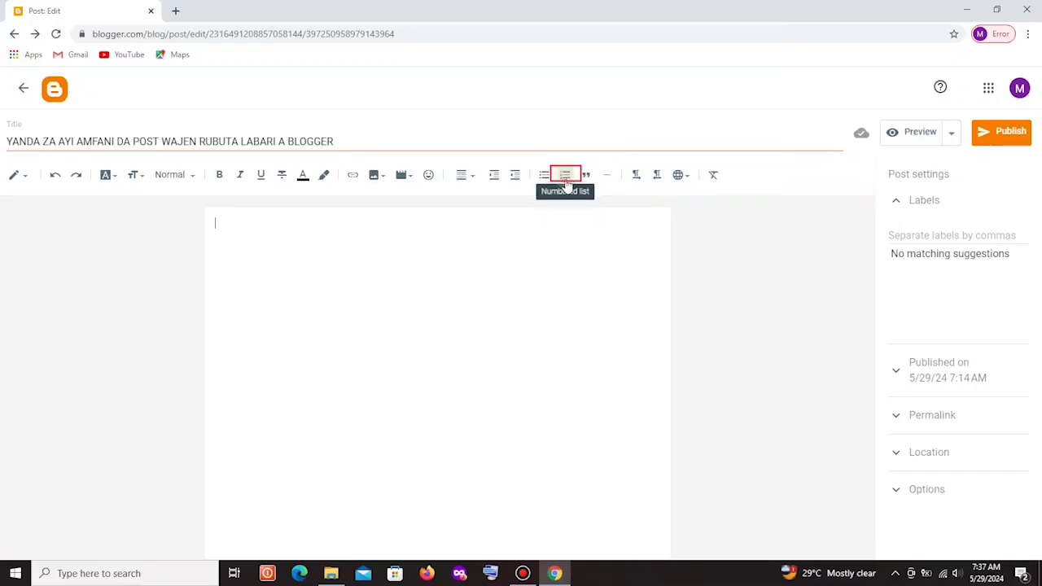
Paste the title text twice into the post body, breaking the first copy before "WAJEN" and the second before "RUBUTA".
{"action": "right_click", "coordinate": [228, 218]}
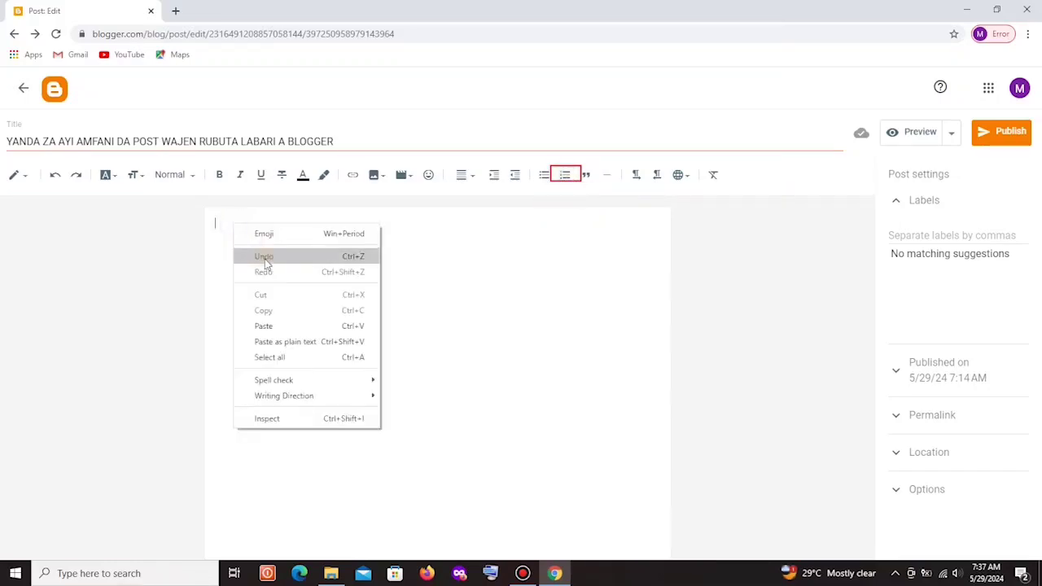
{"action": "left_click", "coordinate": [273, 325]}
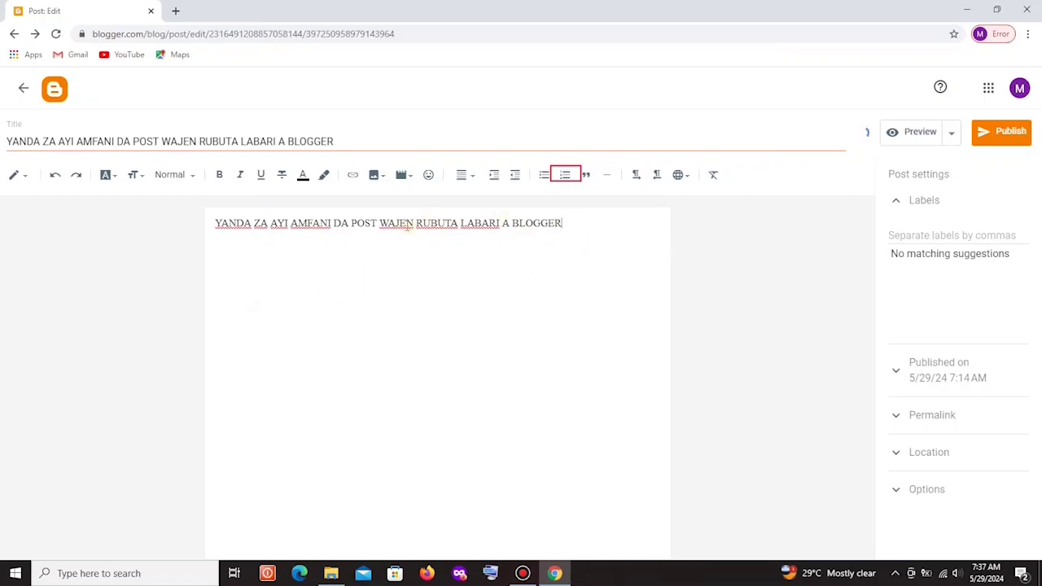
{"action": "left_click", "coordinate": [378, 224]}
{"action": "key", "text": "Return"}
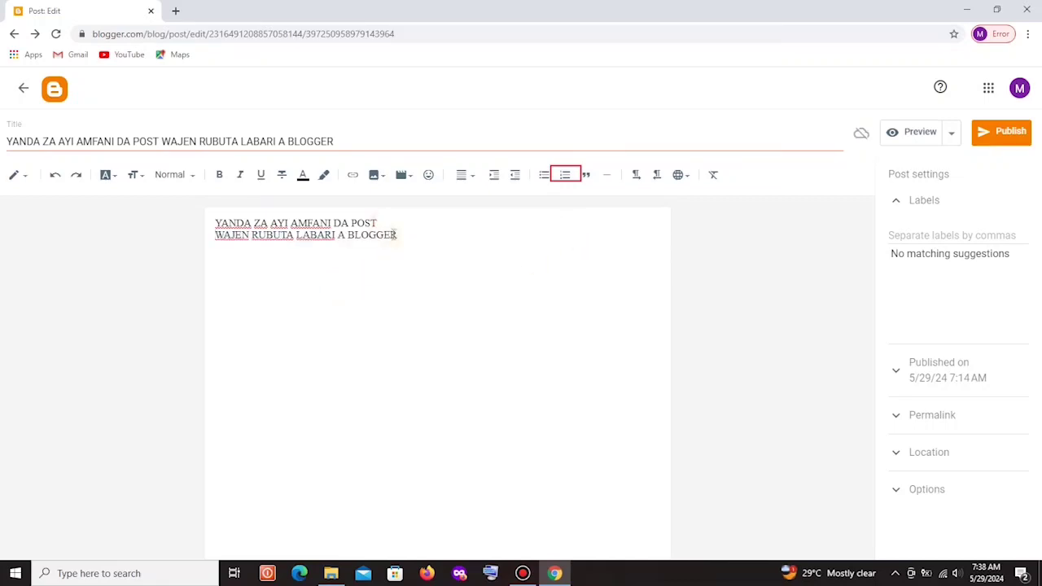
{"action": "right_click", "coordinate": [244, 250]}
{"action": "left_click", "coordinate": [275, 355]}
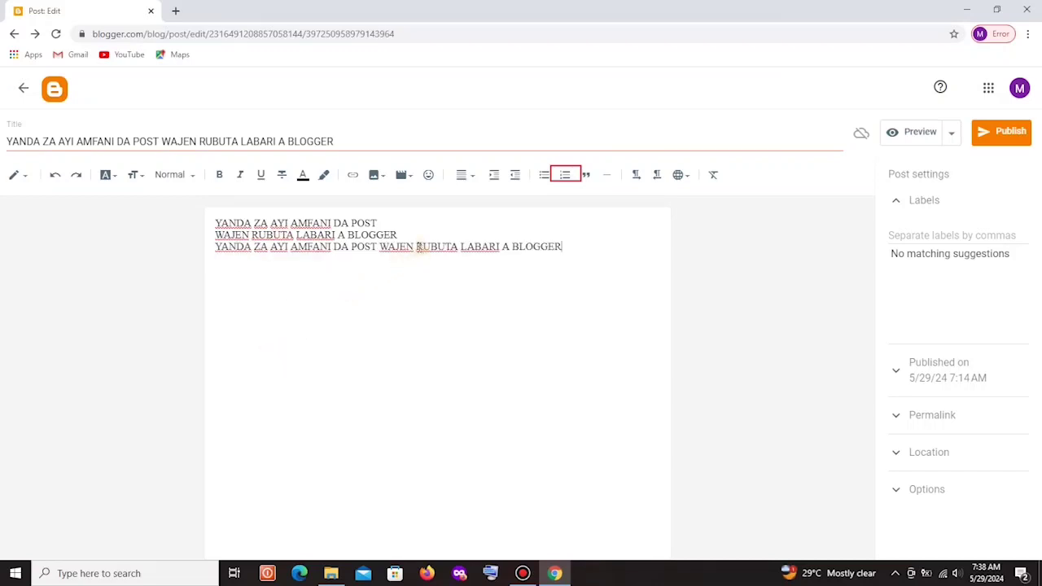
{"action": "left_click", "coordinate": [416, 245]}
{"action": "key", "text": "Return"}
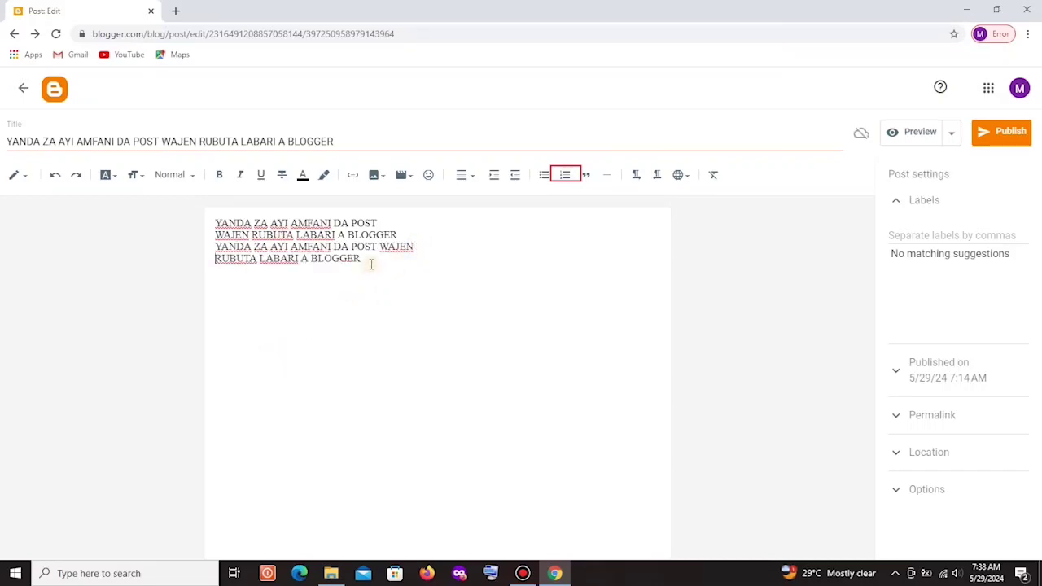
Paste a third copy of the title text on a new line and break it before "RUBUTA".
{"action": "key", "text": "Return"}
{"action": "right_click", "coordinate": [222, 272]}
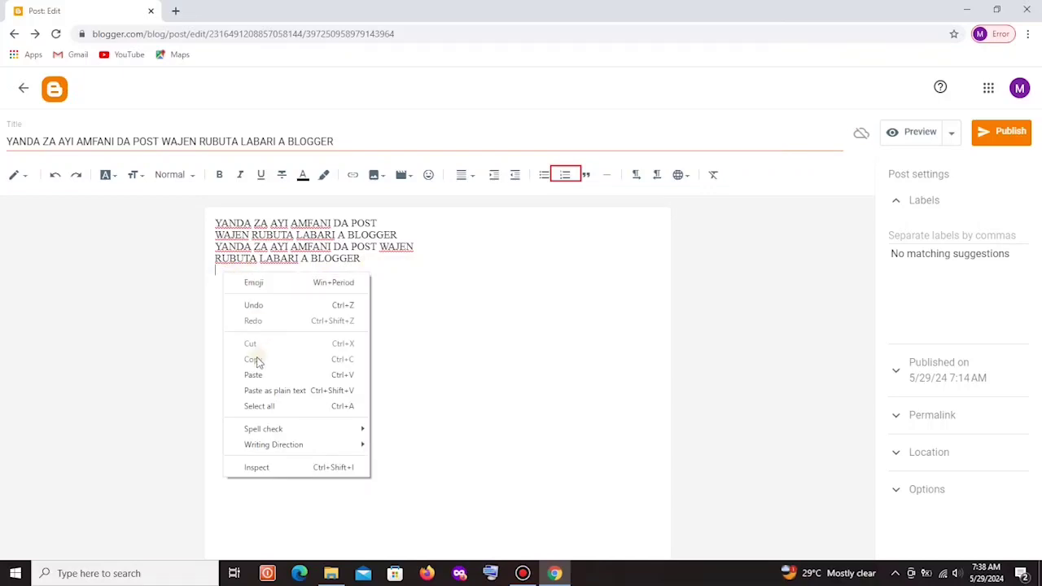
{"action": "left_click", "coordinate": [251, 372]}
{"action": "left_click", "coordinate": [418, 271]}
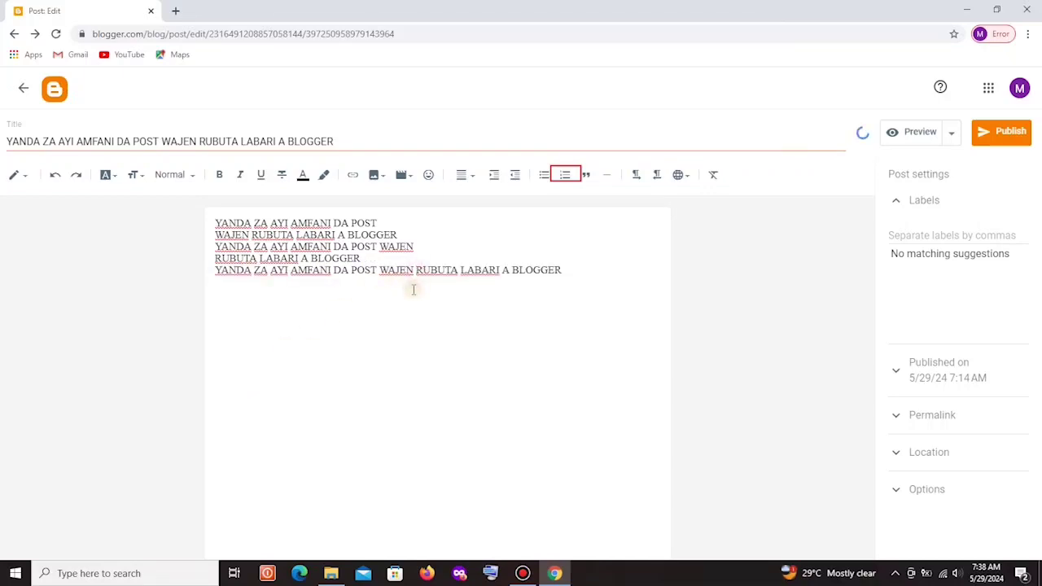
{"action": "key", "text": "Return"}
Select all six body lines and format them as a numbered list.
{"action": "left_click_drag", "start_coordinate": [367, 295], "coordinate": [214, 223]}
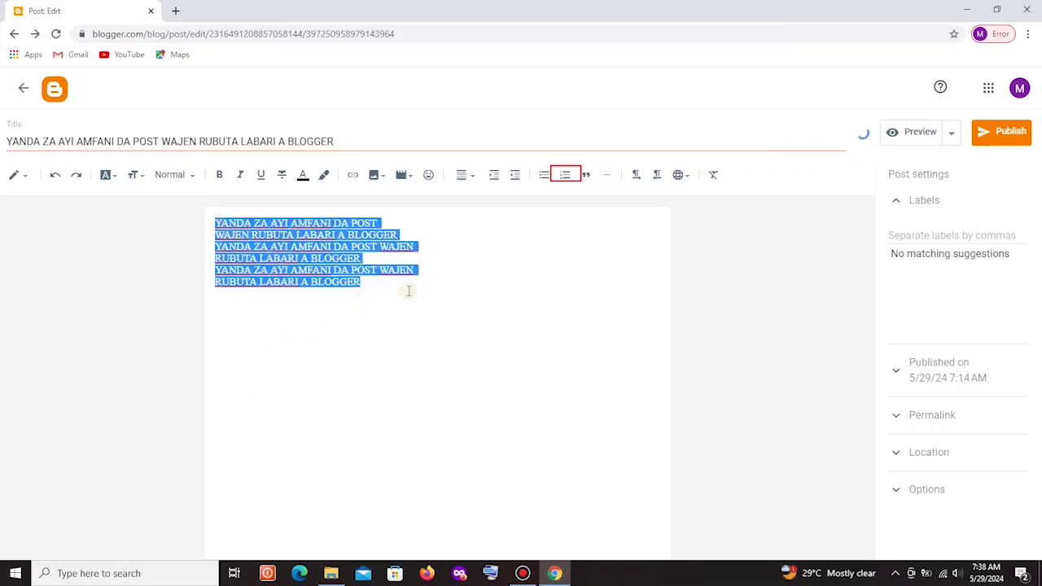
{"action": "left_click", "coordinate": [565, 174]}
{"action": "left_click", "coordinate": [530, 284]}
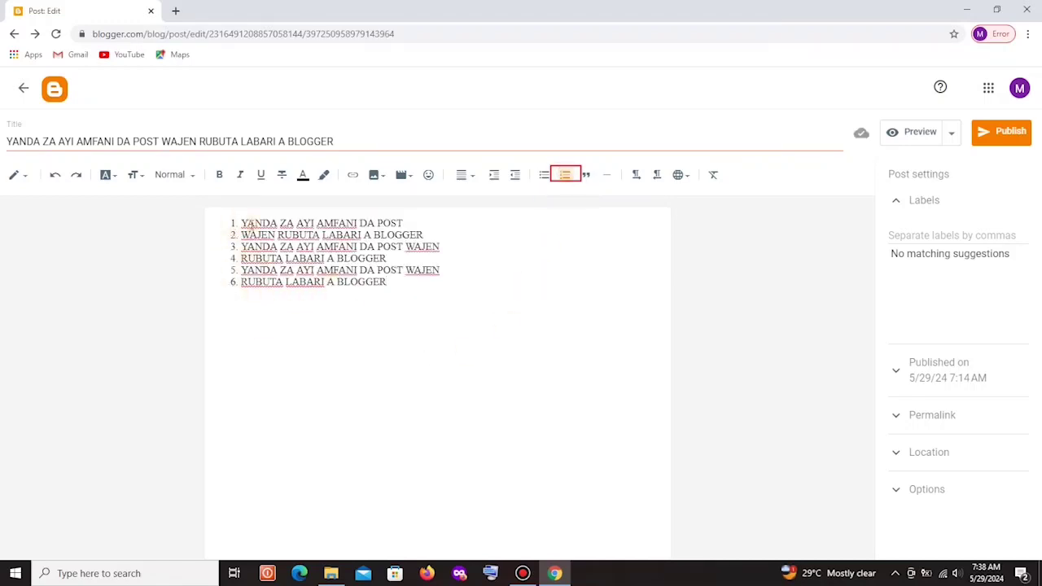
Split items 3, 5, 6 and 2 of the numbered list at "A|MFANI", before "AMFANI", at "LABAR|I" and at "RUBUT|A" to add four items.
{"action": "left_click", "coordinate": [324, 246]}
{"action": "key", "text": "Return"}
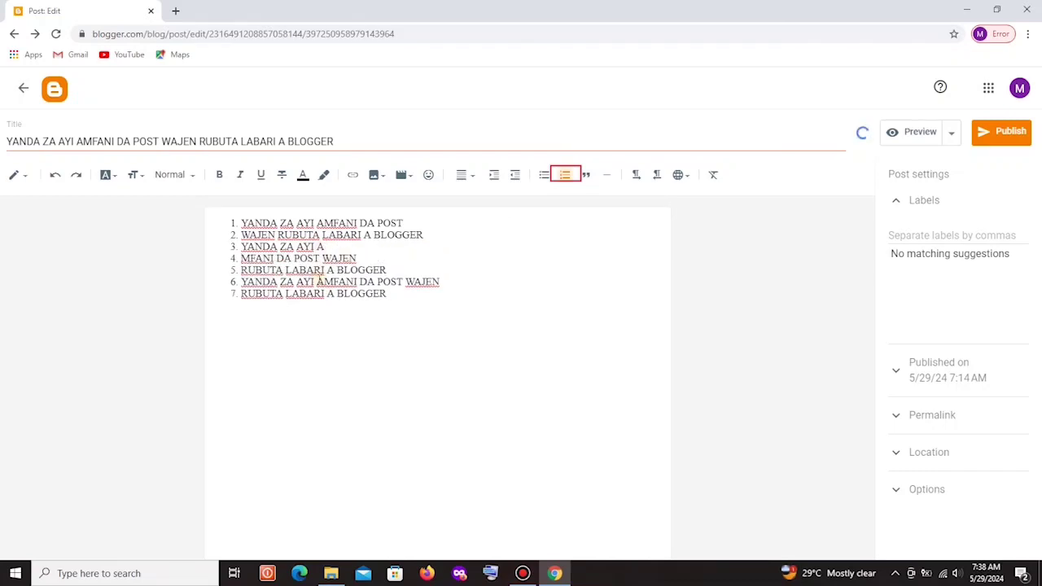
{"action": "left_click", "coordinate": [317, 281]}
{"action": "key", "text": "Return"}
{"action": "left_click", "coordinate": [325, 305]}
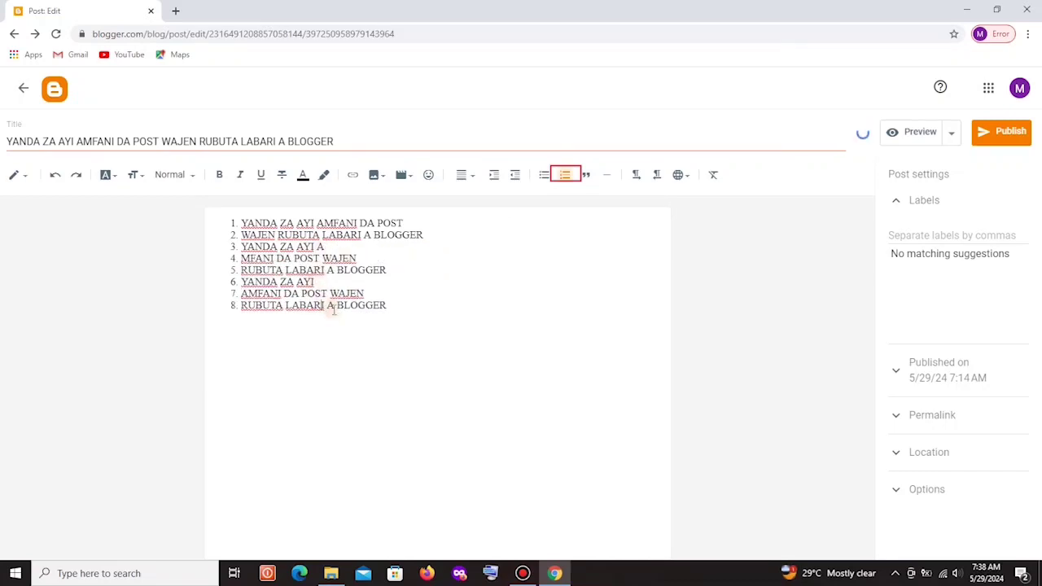
{"action": "key", "text": "Return"}
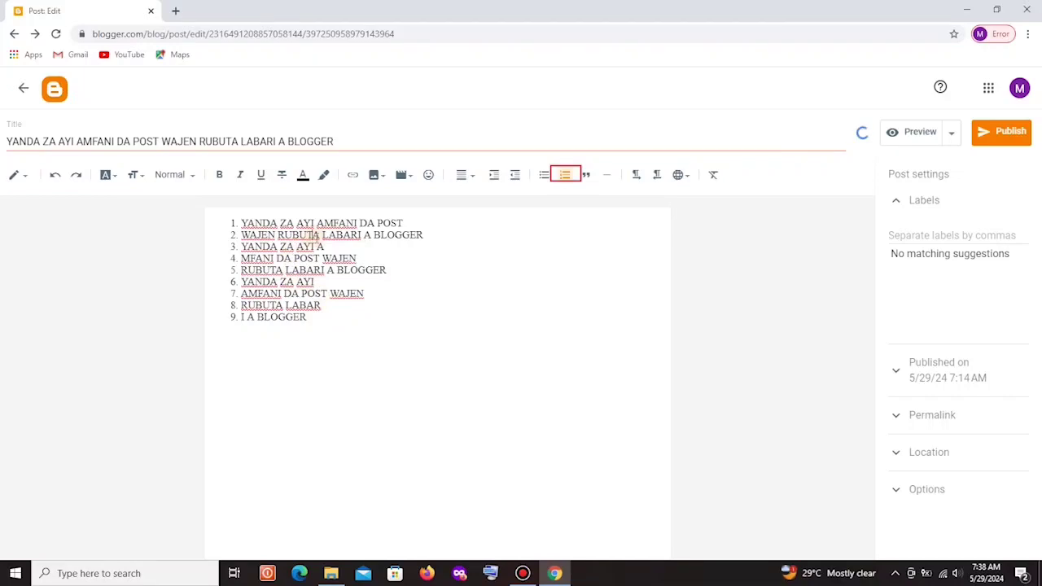
{"action": "left_click", "coordinate": [312, 236]}
{"action": "key", "text": "Return"}
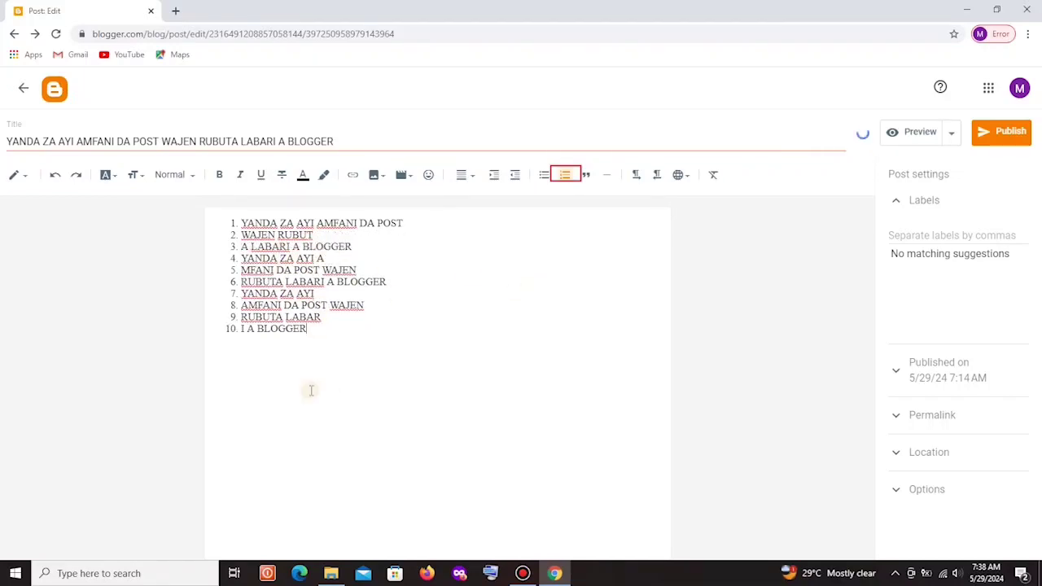
Remove the numbered list formatting from all ten body lines and reapply it to the same lines.
{"action": "left_click_drag", "start_coordinate": [309, 391], "coordinate": [232, 223]}
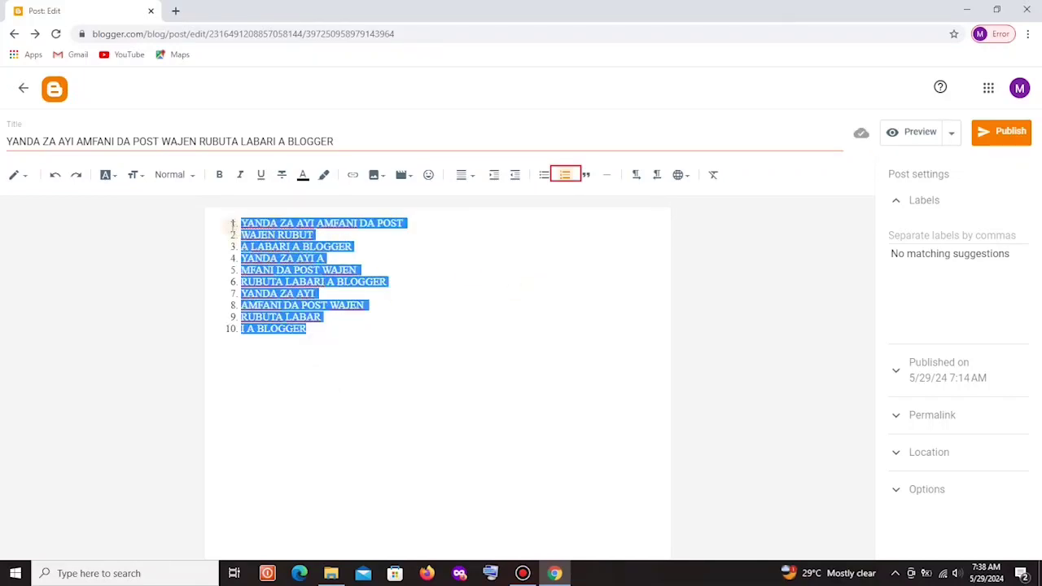
{"action": "left_click", "coordinate": [565, 175]}
{"action": "left_click", "coordinate": [463, 339]}
{"action": "left_click_drag", "start_coordinate": [315, 340], "coordinate": [214, 225]}
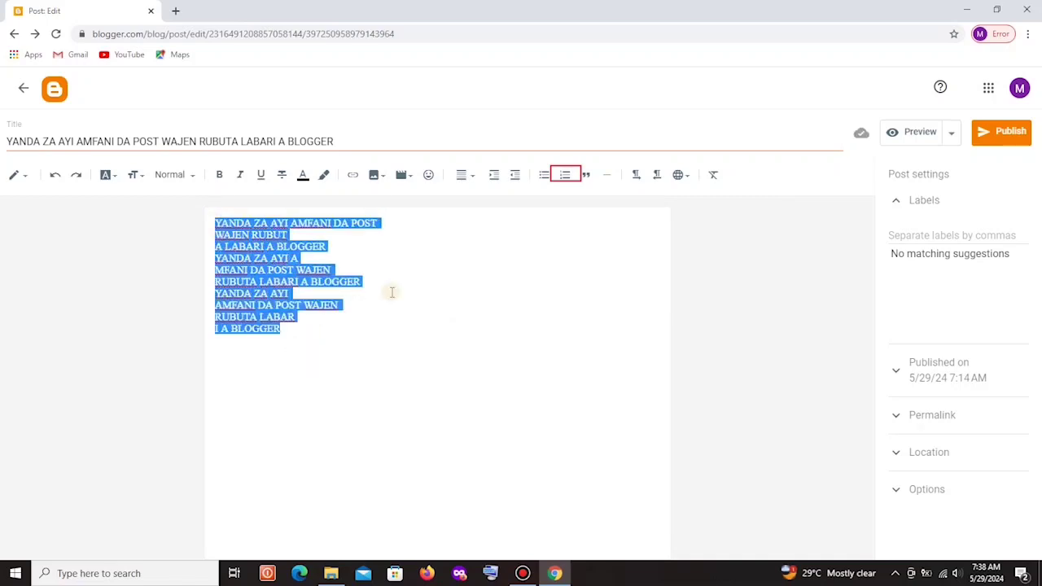
{"action": "left_click", "coordinate": [566, 175]}
{"action": "left_click", "coordinate": [480, 334]}
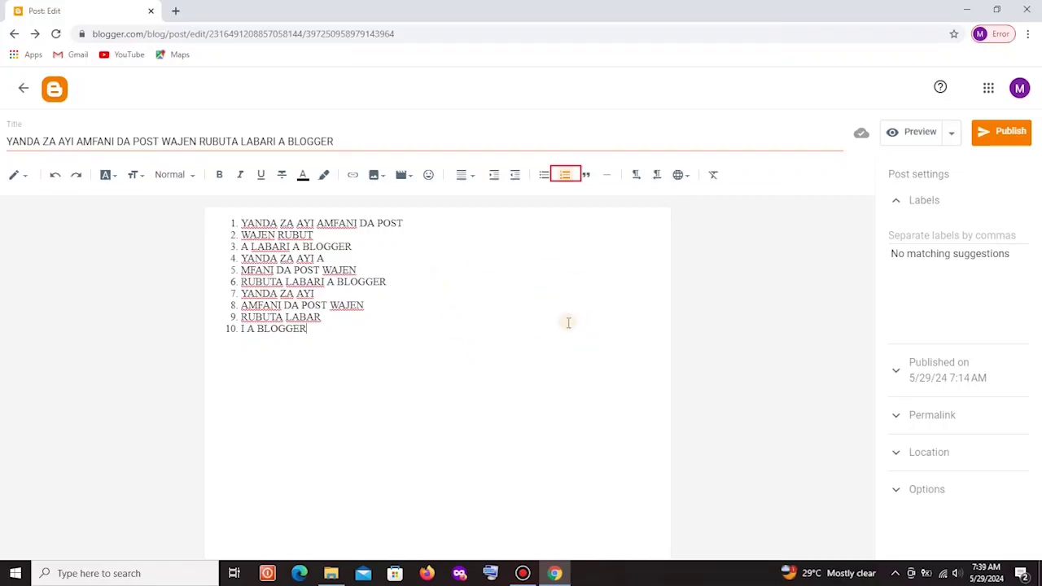
Remove the numbered list formatting from the whole post body and delete the practice text.
{"action": "left_click_drag", "start_coordinate": [316, 361], "coordinate": [227, 231]}
{"action": "left_click_drag", "start_coordinate": [362, 339], "coordinate": [249, 272]}
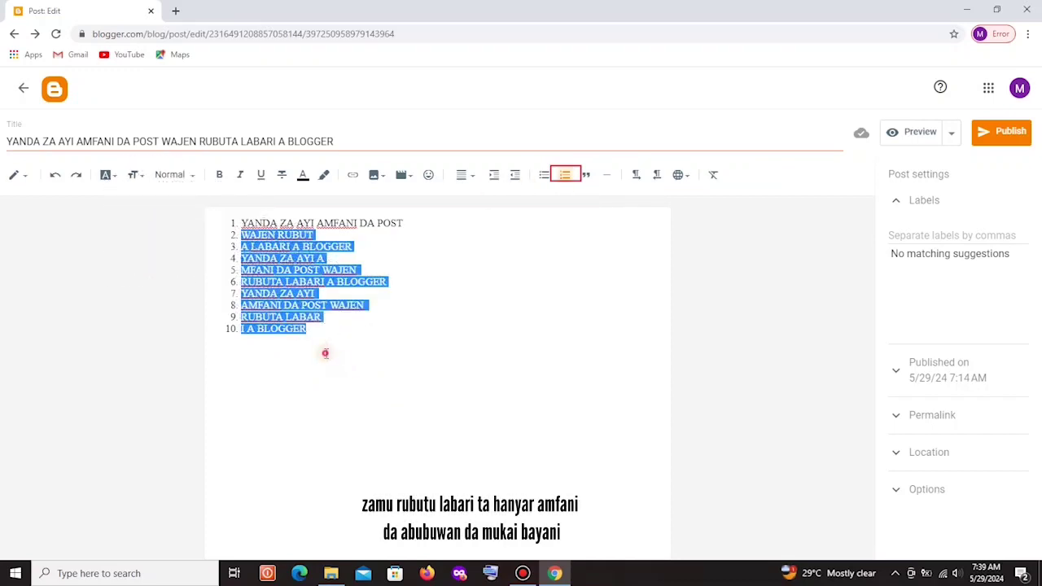
{"action": "left_click_drag", "start_coordinate": [325, 352], "coordinate": [281, 295]}
{"action": "left_click", "coordinate": [324, 359]}
{"action": "key", "text": "ctrl+a"}
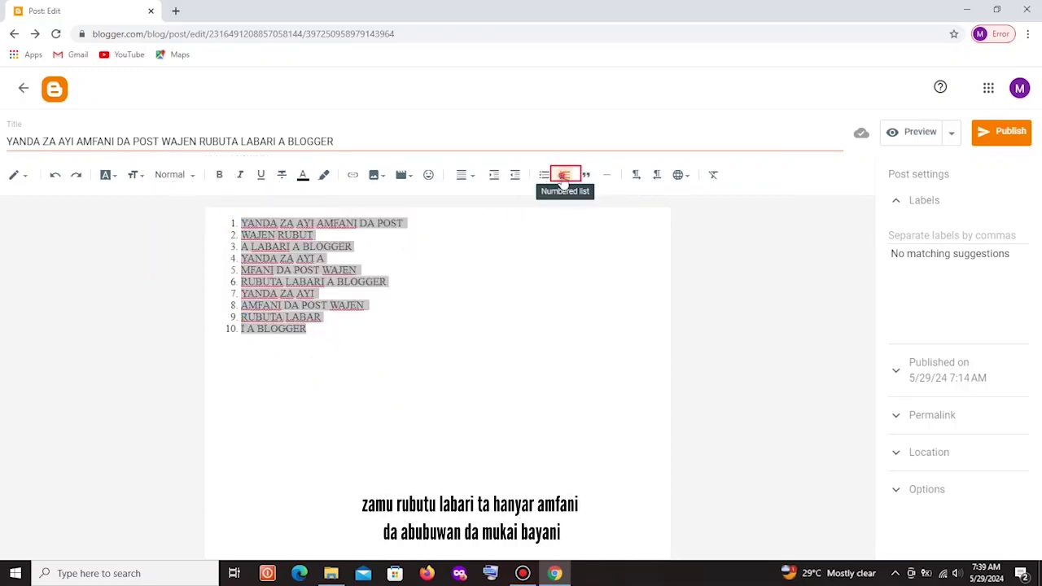
{"action": "left_click", "coordinate": [565, 174]}
{"action": "key", "text": "BackSpace"}
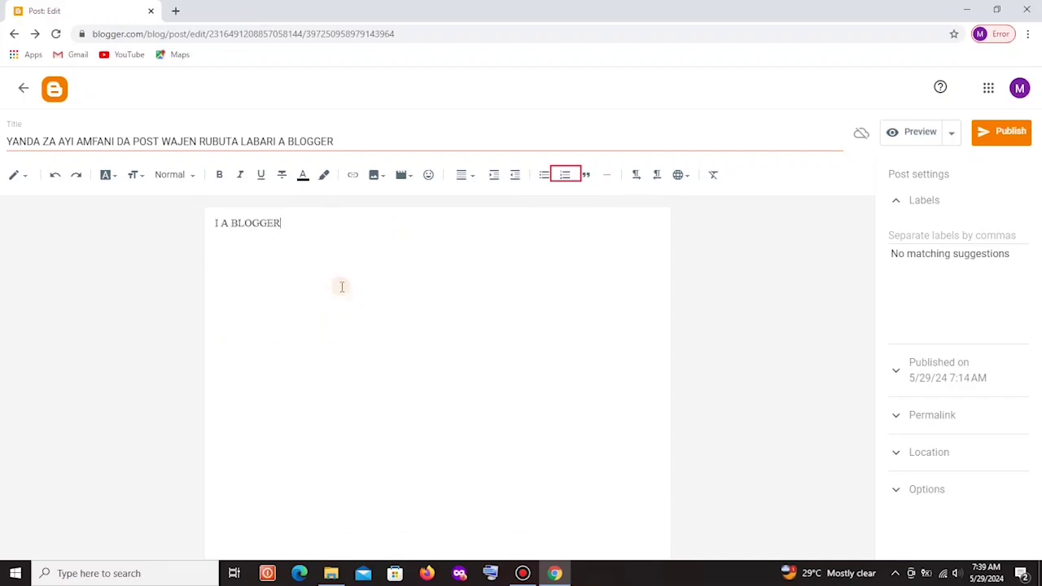
Upload the image hanyoyinThumpnail from the computer's Documents folder into the post body and set its size to Extra large.
{"action": "left_click", "coordinate": [376, 174]}
{"action": "left_click", "coordinate": [443, 209]}
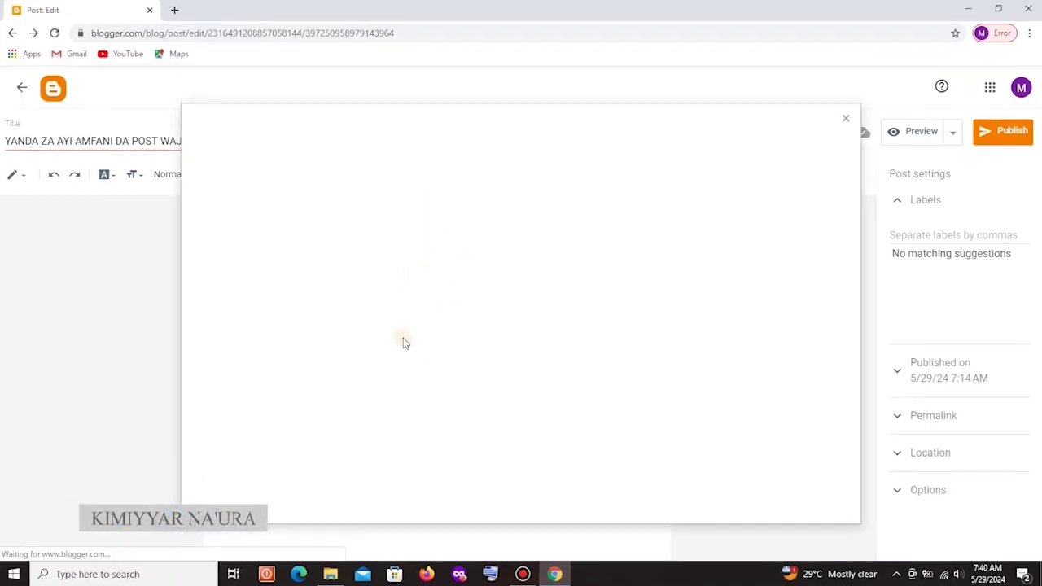
{"action": "left_click", "coordinate": [228, 190]}
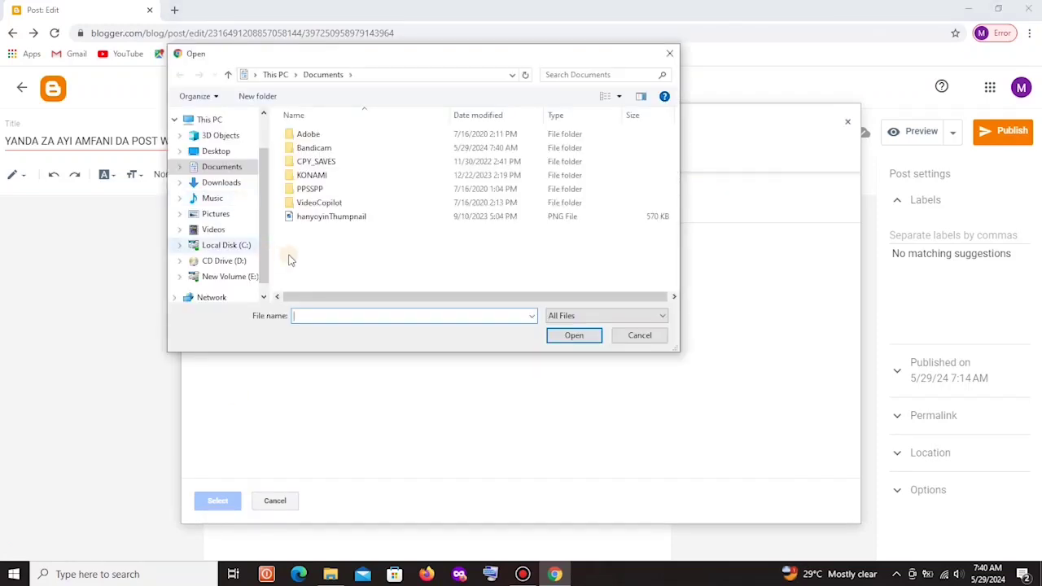
{"action": "left_click", "coordinate": [294, 218]}
{"action": "left_click", "coordinate": [590, 336]}
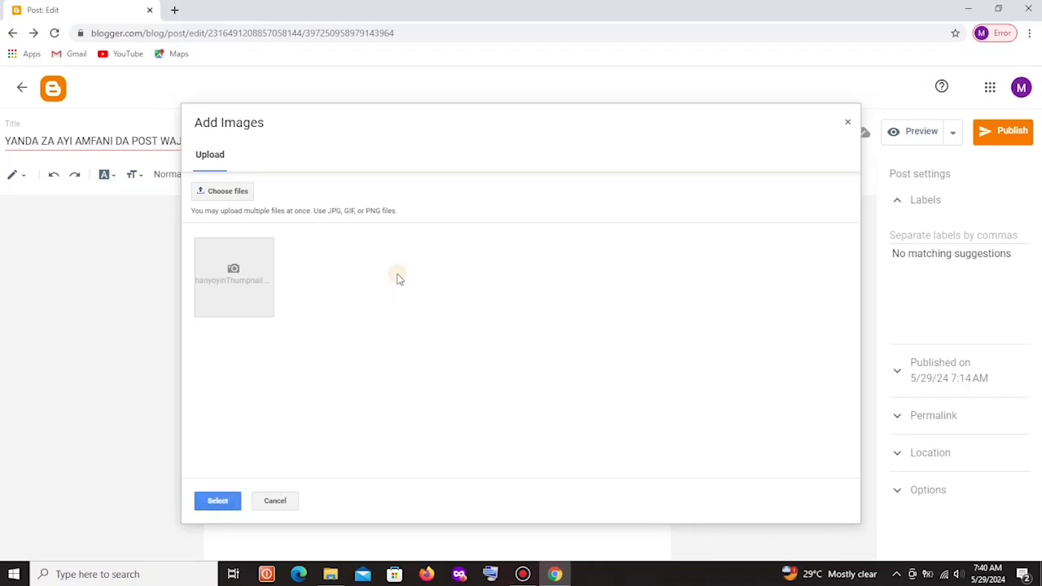
{"action": "left_click", "coordinate": [214, 502]}
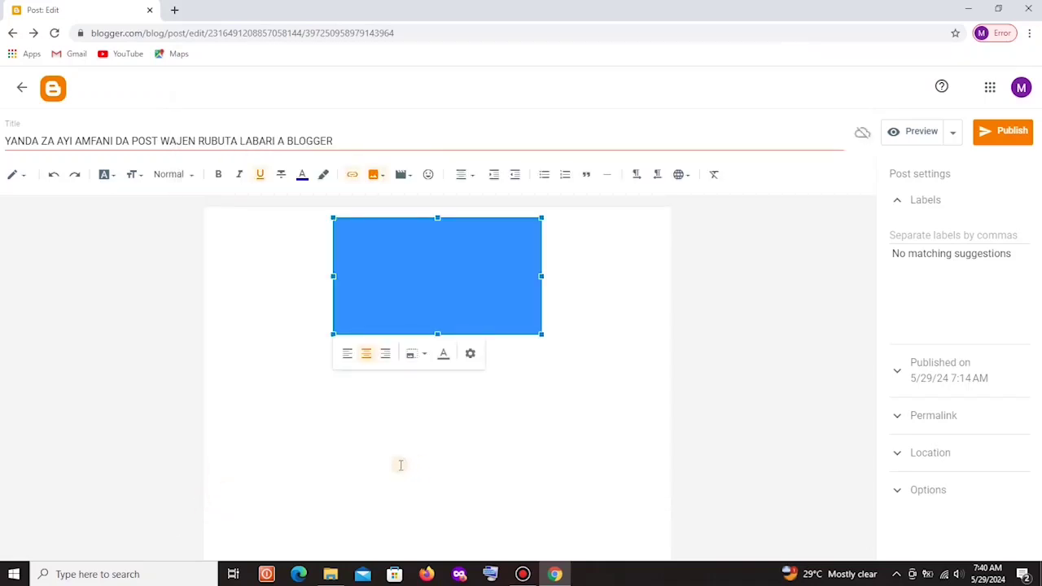
{"action": "left_click", "coordinate": [416, 359]}
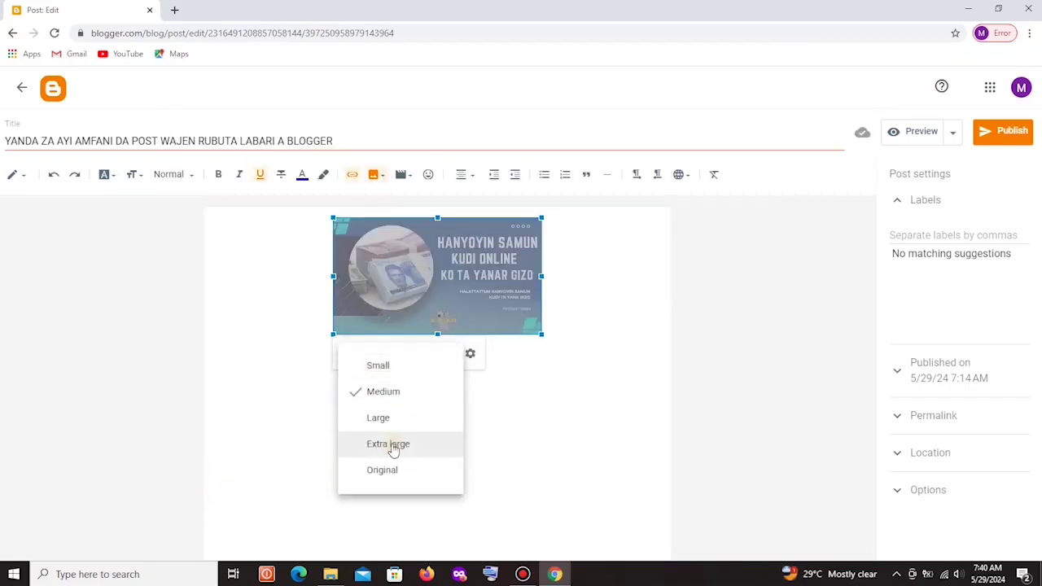
{"action": "left_click", "coordinate": [394, 445]}
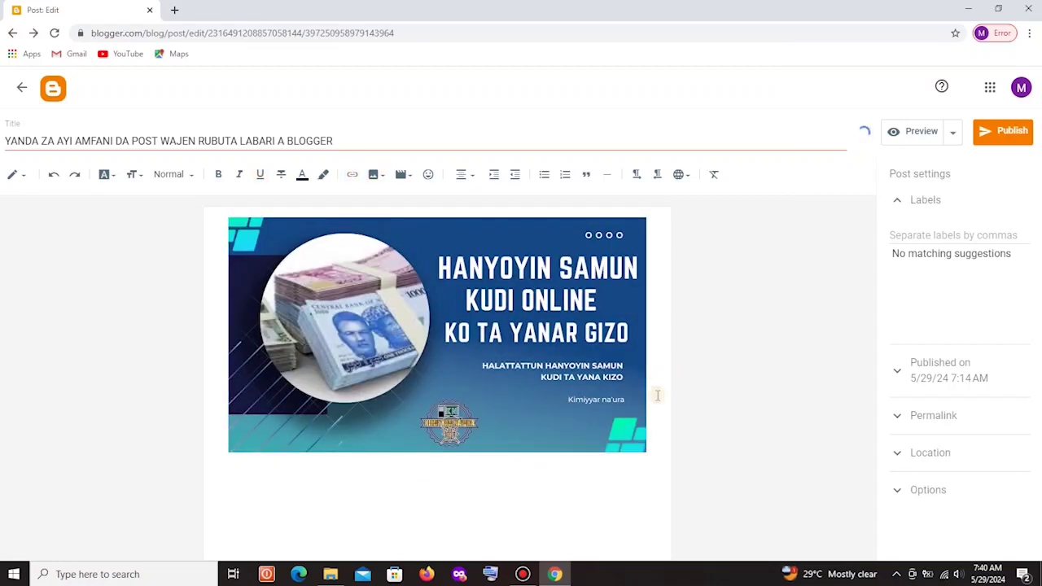
Paste the copied article text below the image in the post body.
{"action": "left_click", "coordinate": [233, 478]}
{"action": "key", "text": "ctrl+v"}
{"action": "scroll", "coordinate": [276, 440], "scroll_direction": "up", "scroll_amount": 8}
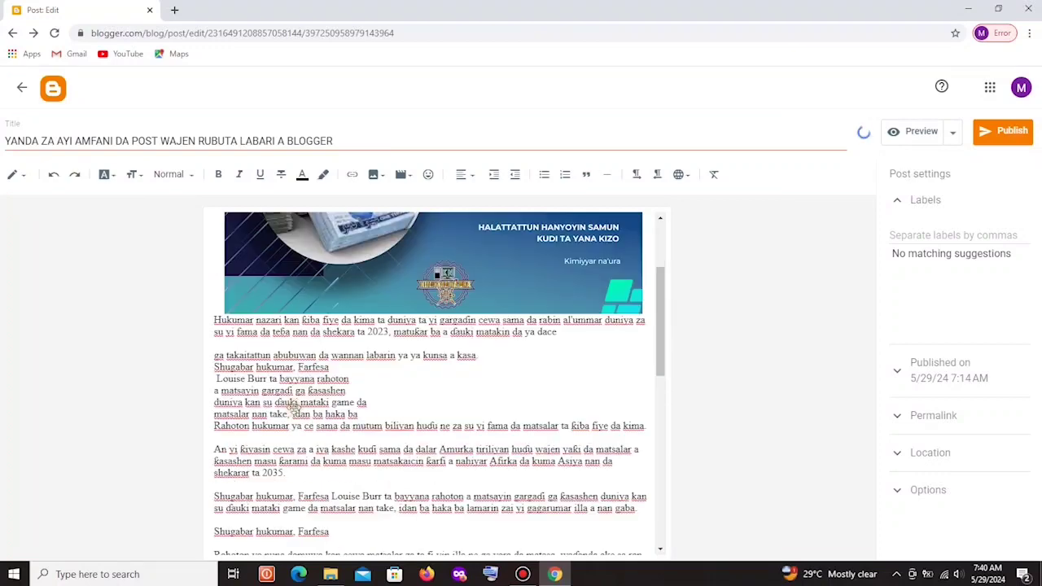
{"action": "scroll", "coordinate": [364, 413], "scroll_direction": "up", "scroll_amount": 1}
{"action": "scroll", "coordinate": [422, 472], "scroll_direction": "down", "scroll_amount": 1}
{"action": "scroll", "coordinate": [425, 364], "scroll_direction": "up", "scroll_amount": 1}
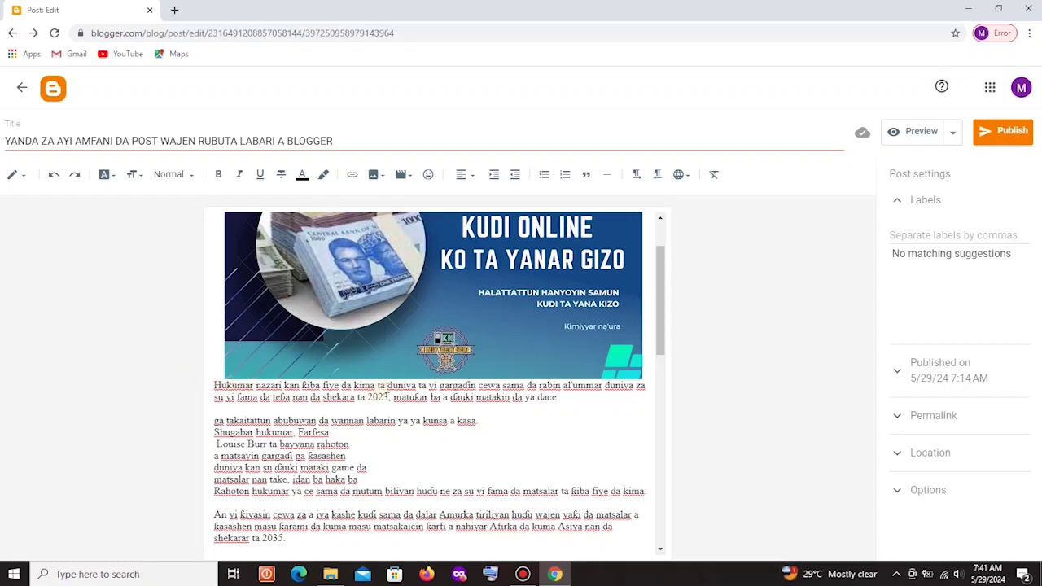
Make the article's first line, from "Hukumar nazari" to "duniya za", bold and set its font size to Medium.
{"action": "left_click_drag", "start_coordinate": [415, 385], "coordinate": [303, 385]}
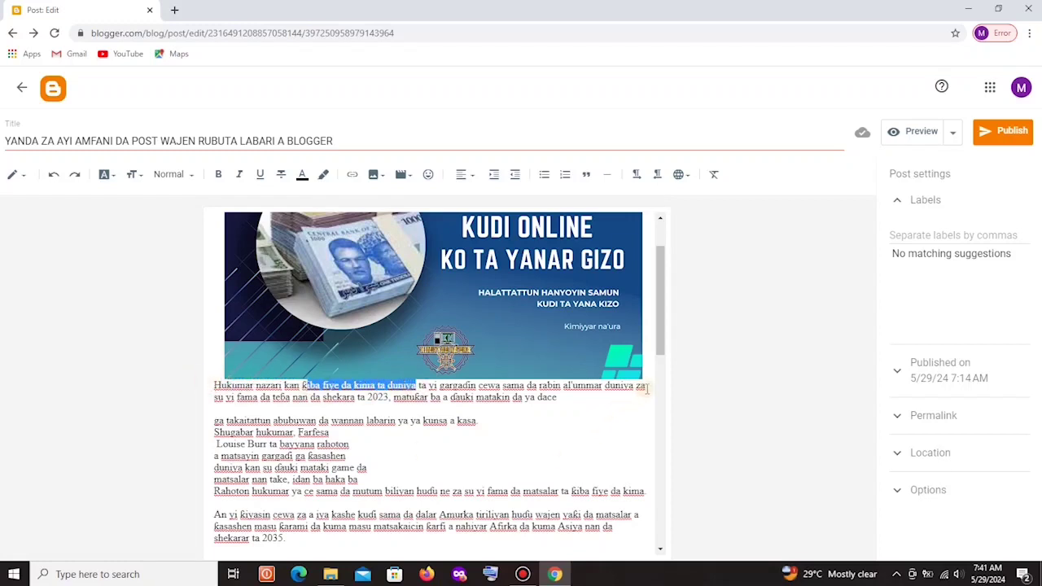
{"action": "left_click_drag", "start_coordinate": [646, 388], "coordinate": [217, 388]}
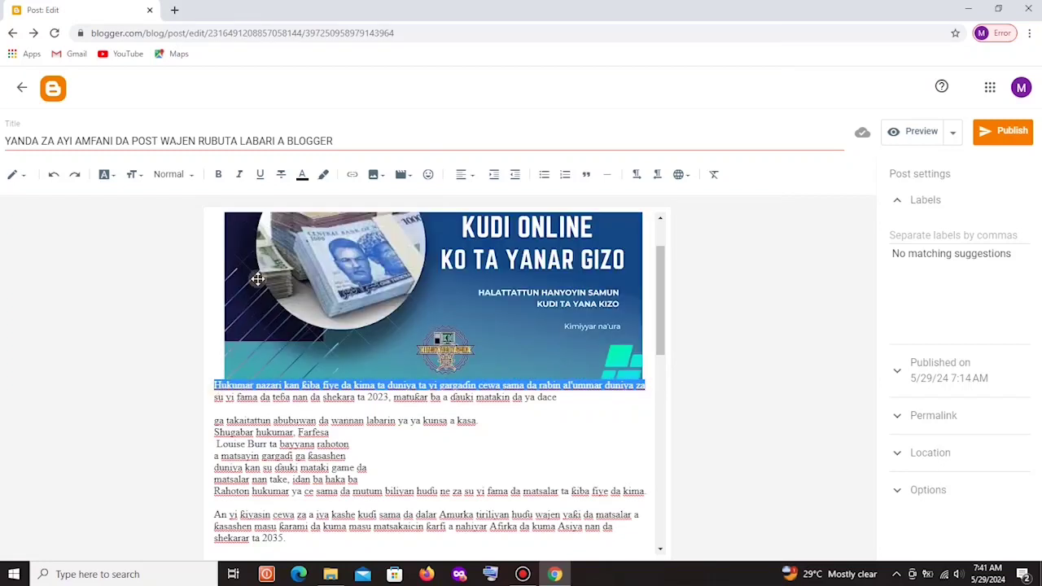
{"action": "left_click", "coordinate": [220, 176]}
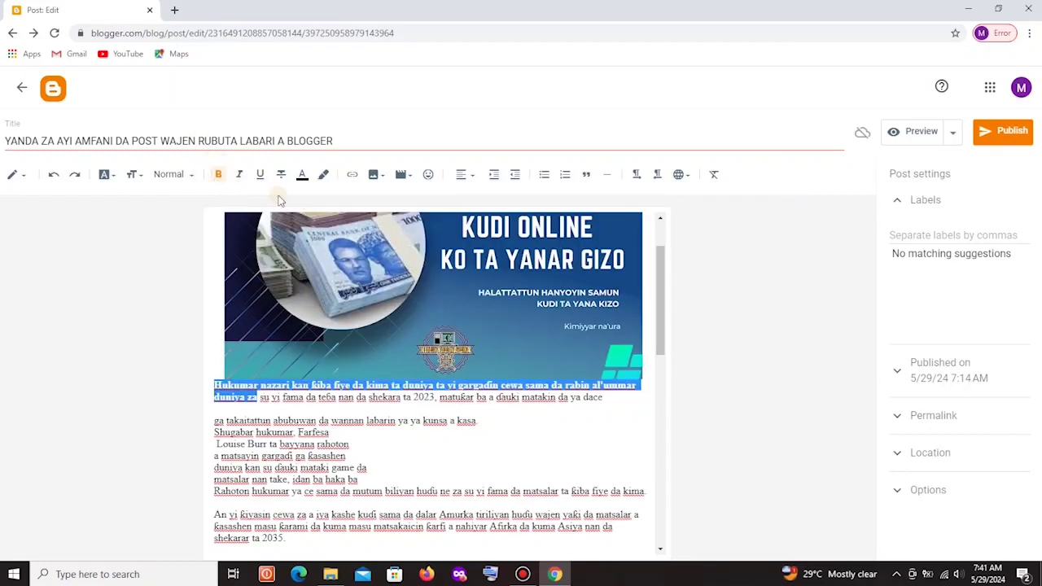
{"action": "left_click", "coordinate": [133, 174]}
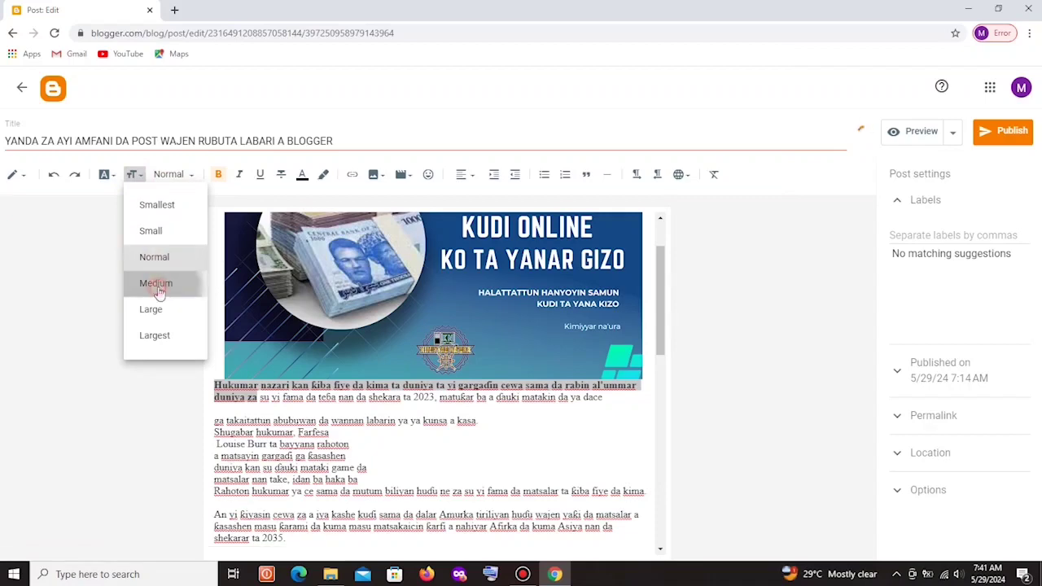
{"action": "left_click", "coordinate": [155, 283]}
{"action": "left_click_drag", "start_coordinate": [359, 419], "coordinate": [316, 403]}
{"action": "left_click", "coordinate": [325, 422]}
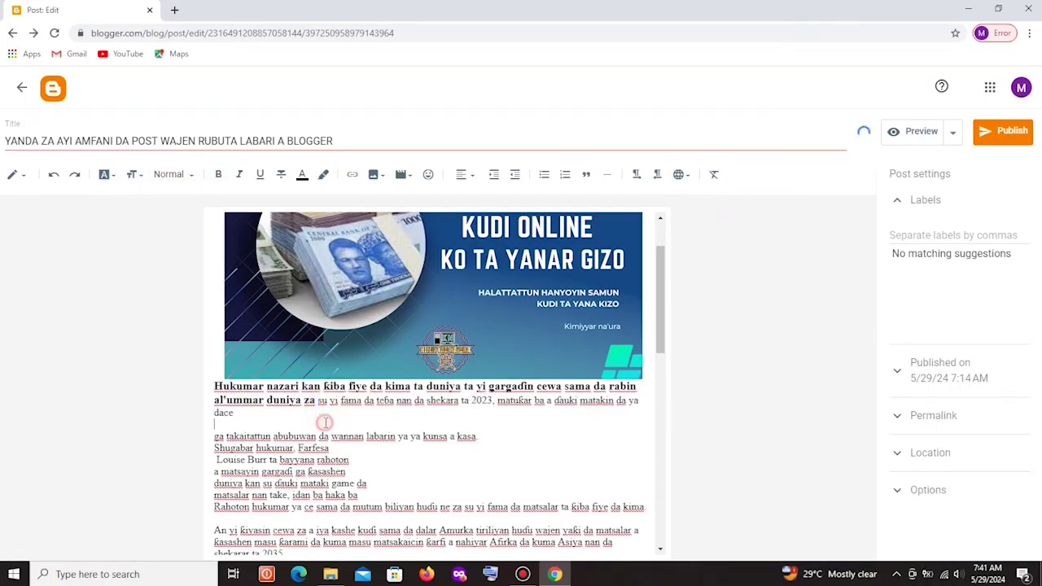
Separate the bold opening text from the rest of its paragraph with a blank line before "su yi fama".
{"action": "left_click", "coordinate": [317, 400]}
{"action": "key", "text": "Return"}
{"action": "key", "text": "Return"}
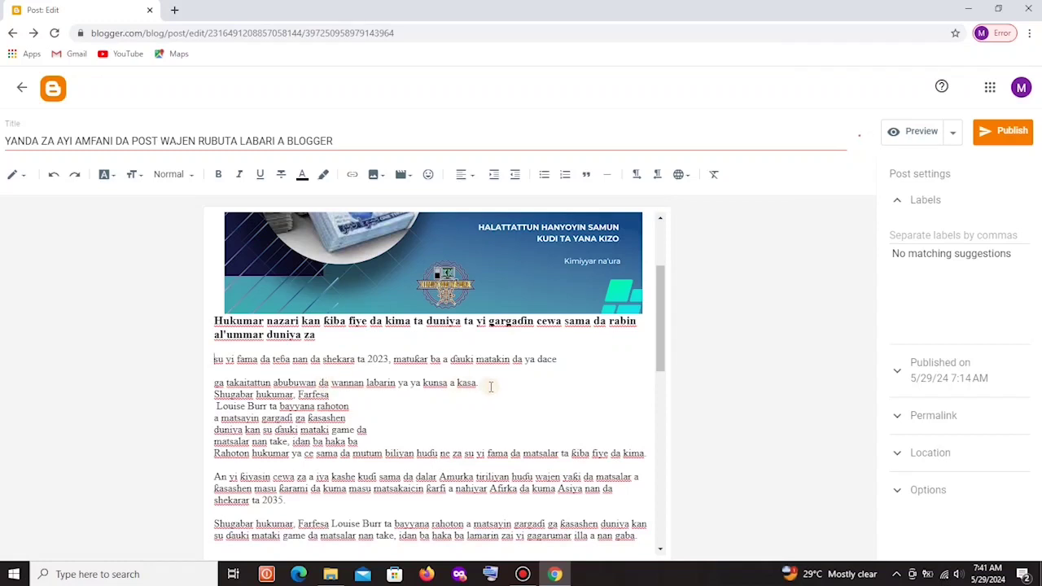
Set the line starting "ga takaitattun abubuwan" to font size Large and colour its text dark orange.
{"action": "left_click_drag", "start_coordinate": [491, 387], "coordinate": [212, 388]}
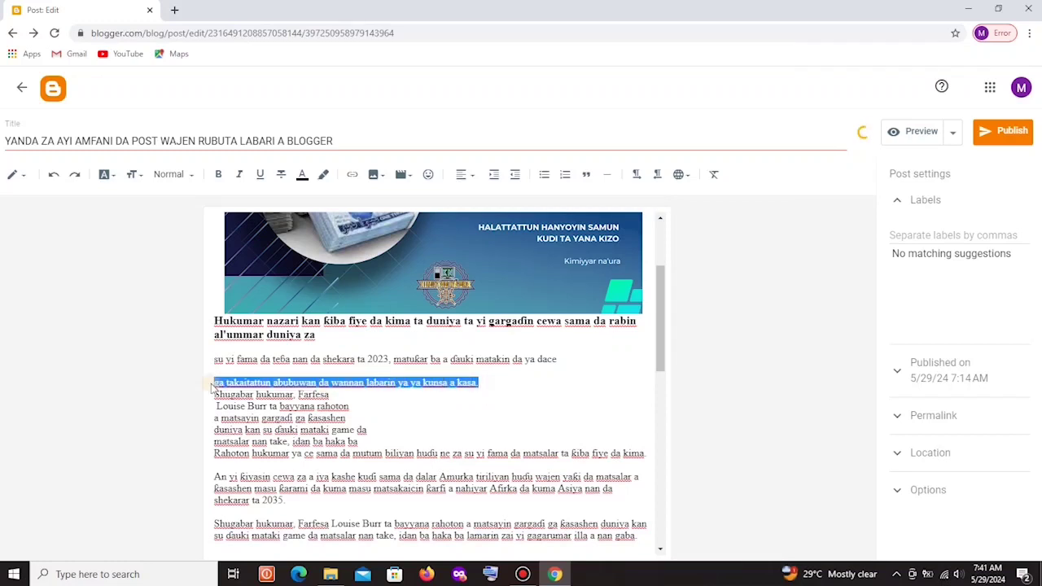
{"action": "left_click", "coordinate": [132, 175]}
{"action": "left_click", "coordinate": [163, 307]}
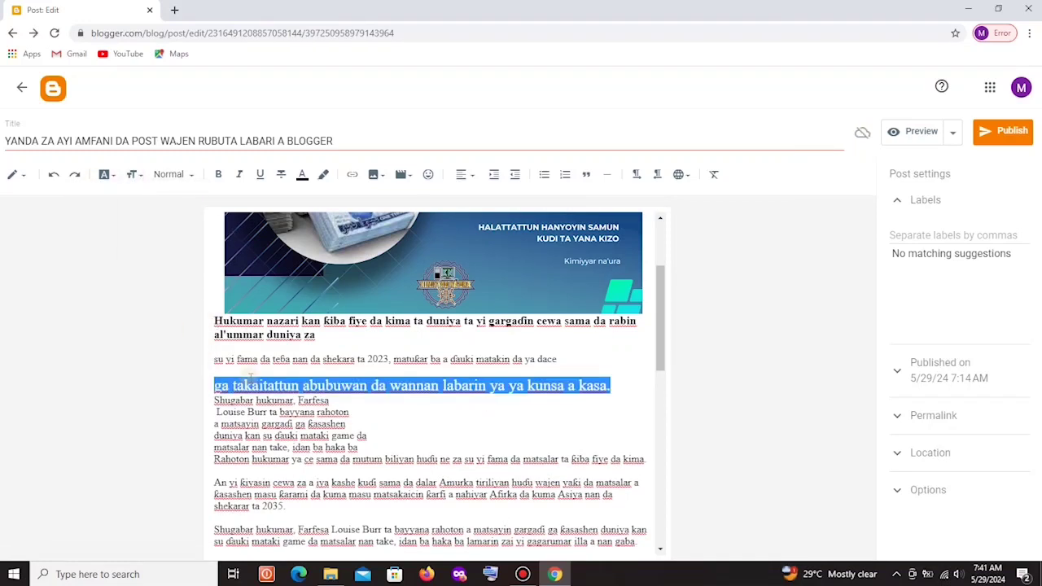
{"action": "left_click", "coordinate": [302, 174]}
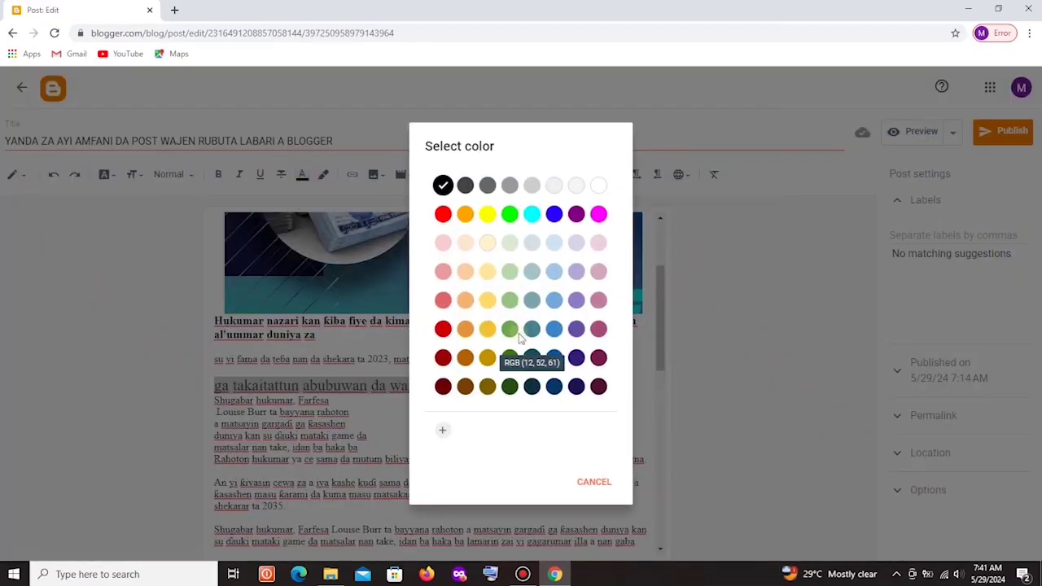
{"action": "left_click", "coordinate": [465, 358]}
Format the five short lines from "Shugabar hukumar" to "matsalar nan take, idan ba haka ba" as a bulleted list.
{"action": "scroll", "coordinate": [355, 346], "scroll_direction": "down", "scroll_amount": 1}
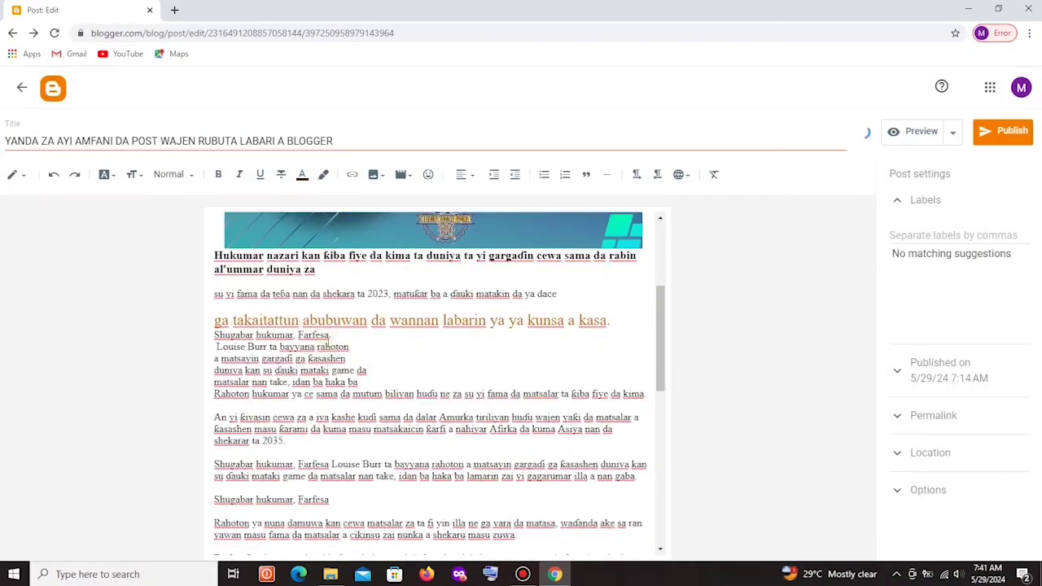
{"action": "left_click_drag", "start_coordinate": [371, 383], "coordinate": [214, 335]}
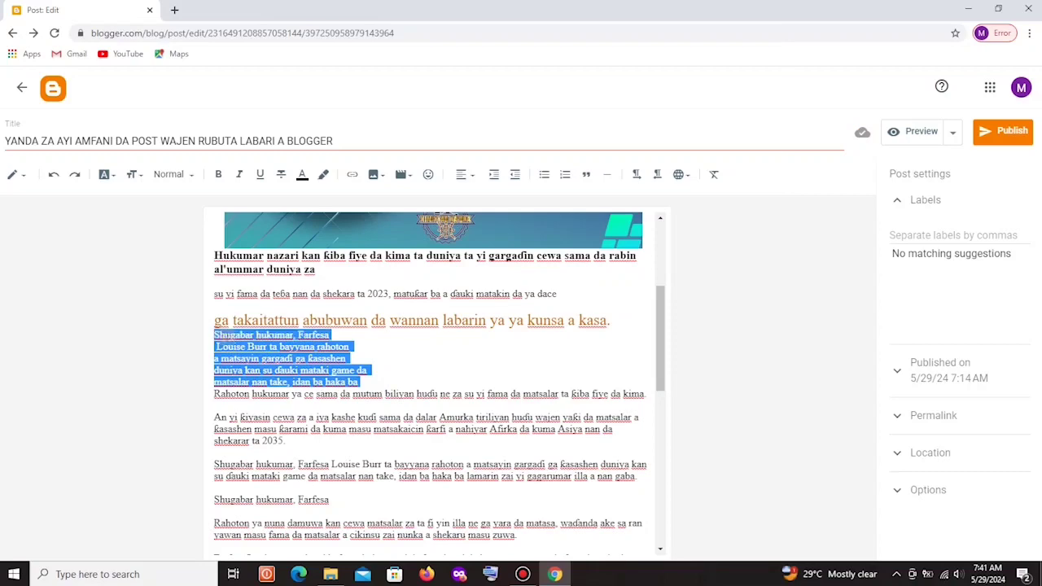
{"action": "left_click", "coordinate": [544, 175]}
{"action": "left_click", "coordinate": [468, 351]}
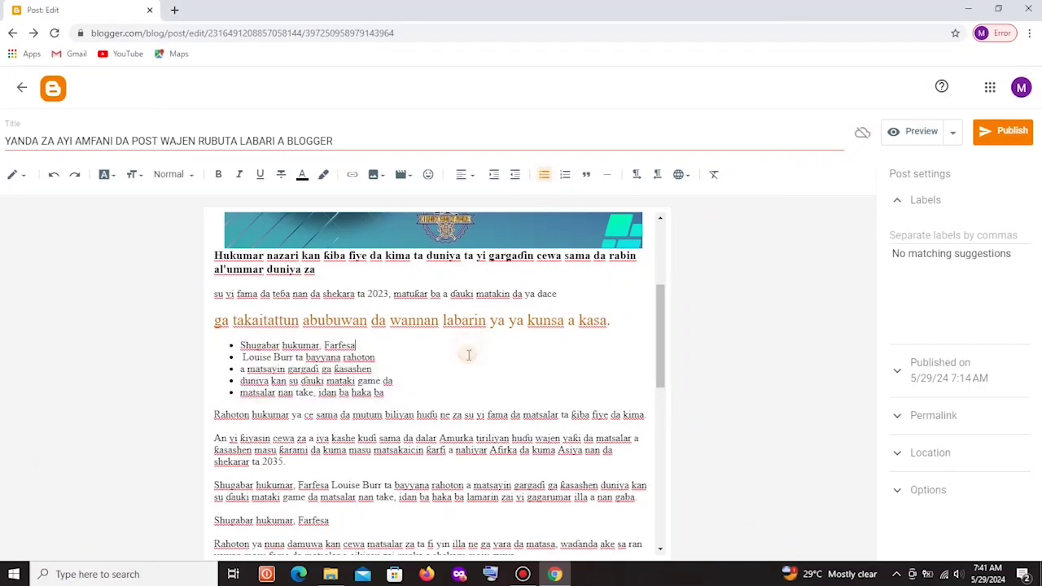
Format the "Rahoton hukumar" line below the bulleted list as Medium size, bold, dark orange text.
{"action": "scroll", "coordinate": [468, 354], "scroll_direction": "down", "scroll_amount": 2}
{"action": "scroll", "coordinate": [468, 354], "scroll_direction": "up", "scroll_amount": 1}
{"action": "left_click_drag", "start_coordinate": [645, 352], "coordinate": [214, 346]}
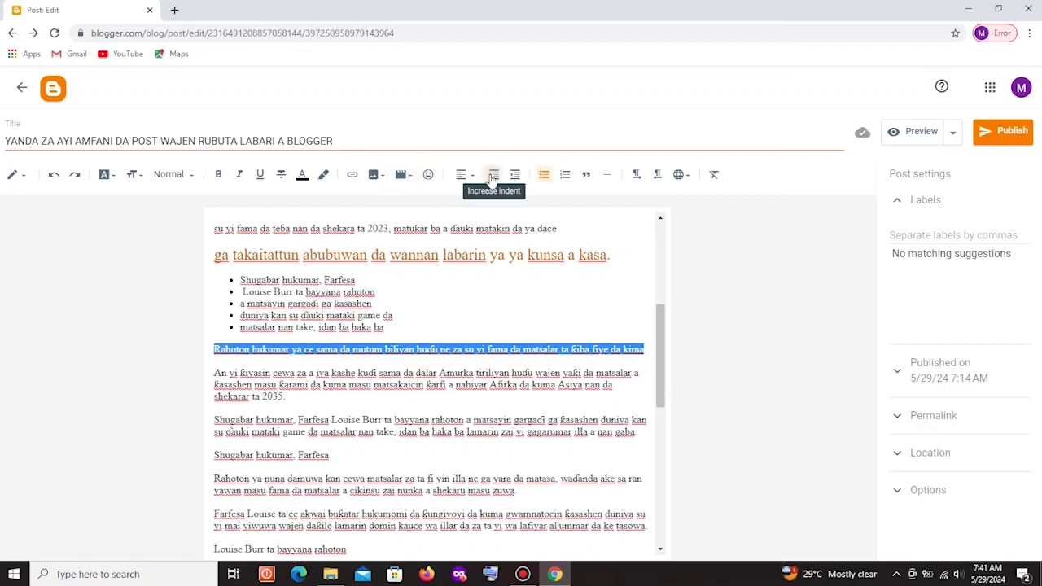
{"action": "left_click", "coordinate": [137, 175]}
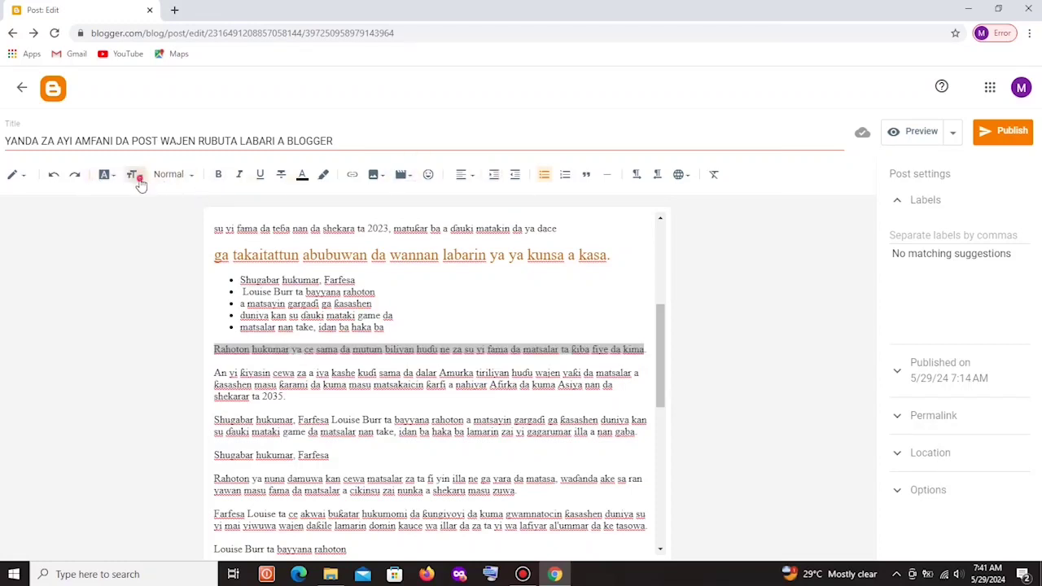
{"action": "left_click", "coordinate": [184, 279]}
{"action": "left_click", "coordinate": [218, 175]}
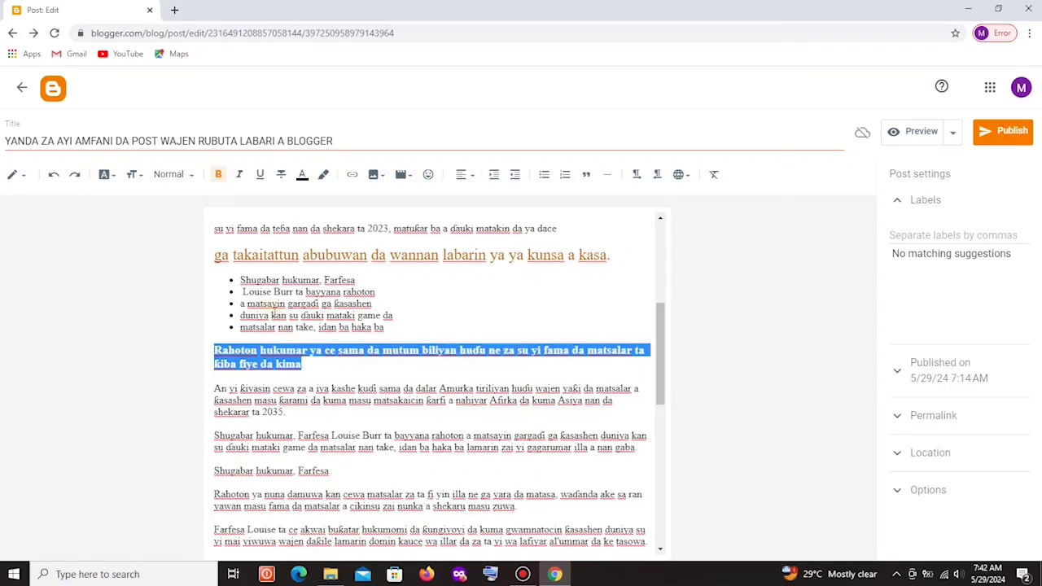
{"action": "scroll", "coordinate": [310, 351], "scroll_direction": "down", "scroll_amount": 1}
{"action": "left_click", "coordinate": [302, 177]}
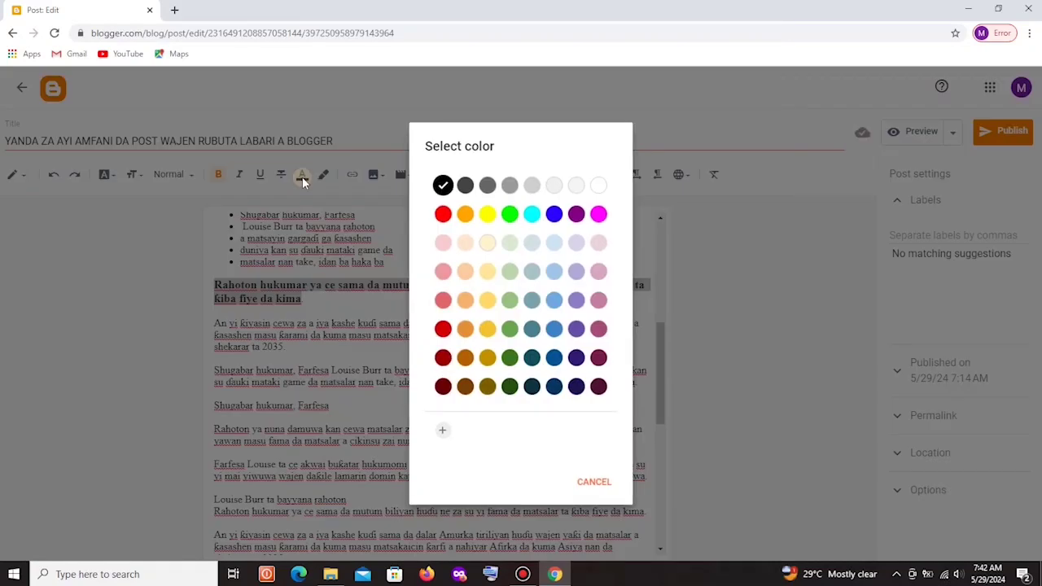
{"action": "left_click", "coordinate": [466, 359]}
{"action": "left_click", "coordinate": [359, 342]}
Make the subheading "duniya kan su ɗauki mataki game da" near the end of the article bold.
{"action": "scroll", "coordinate": [394, 306], "scroll_direction": "down", "scroll_amount": 5}
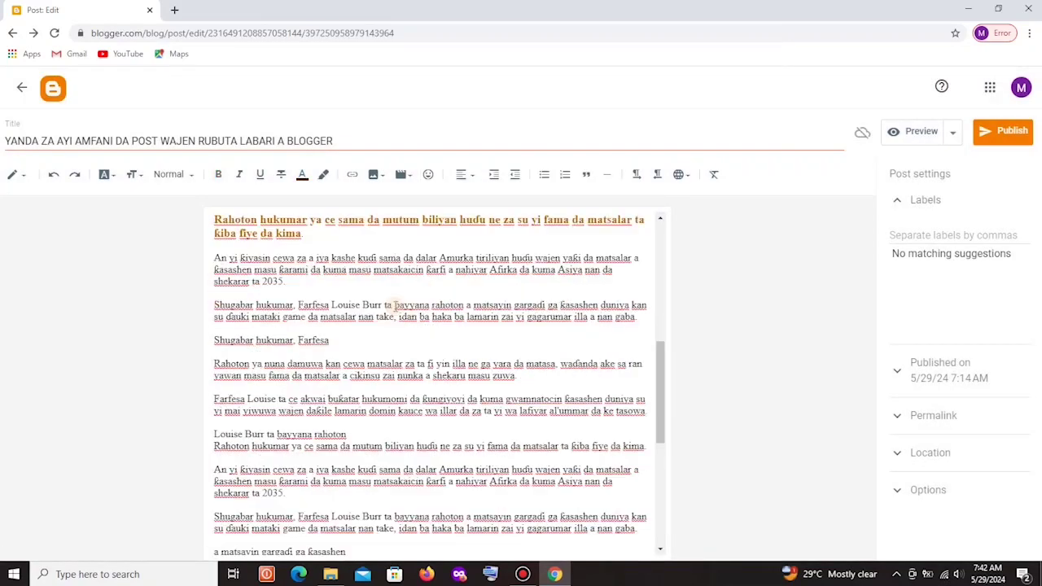
{"action": "scroll", "coordinate": [394, 306], "scroll_direction": "up", "scroll_amount": 5}
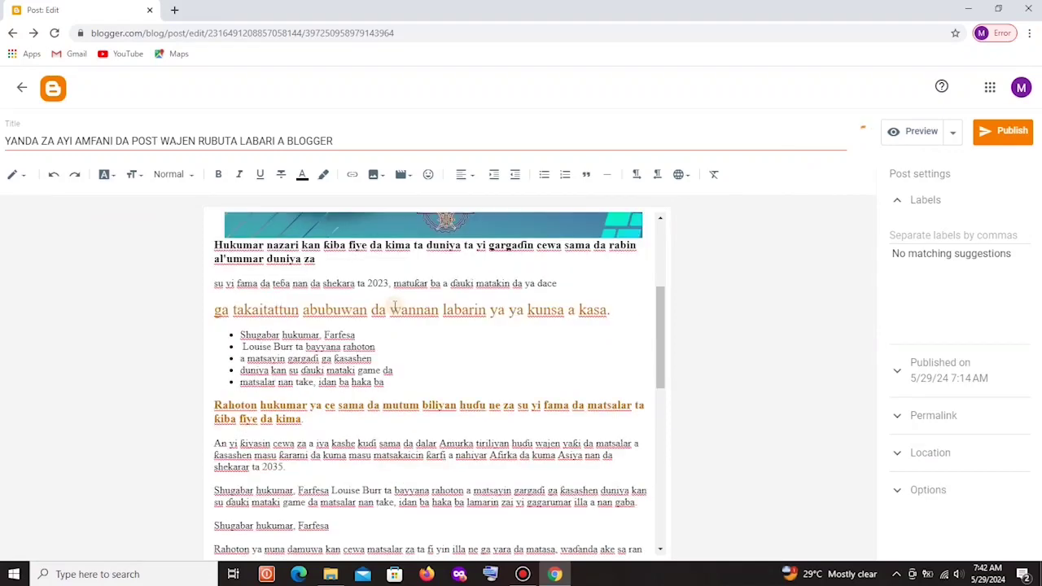
{"action": "scroll", "coordinate": [395, 306], "scroll_direction": "down", "scroll_amount": 2}
{"action": "scroll", "coordinate": [395, 306], "scroll_direction": "down", "scroll_amount": 5}
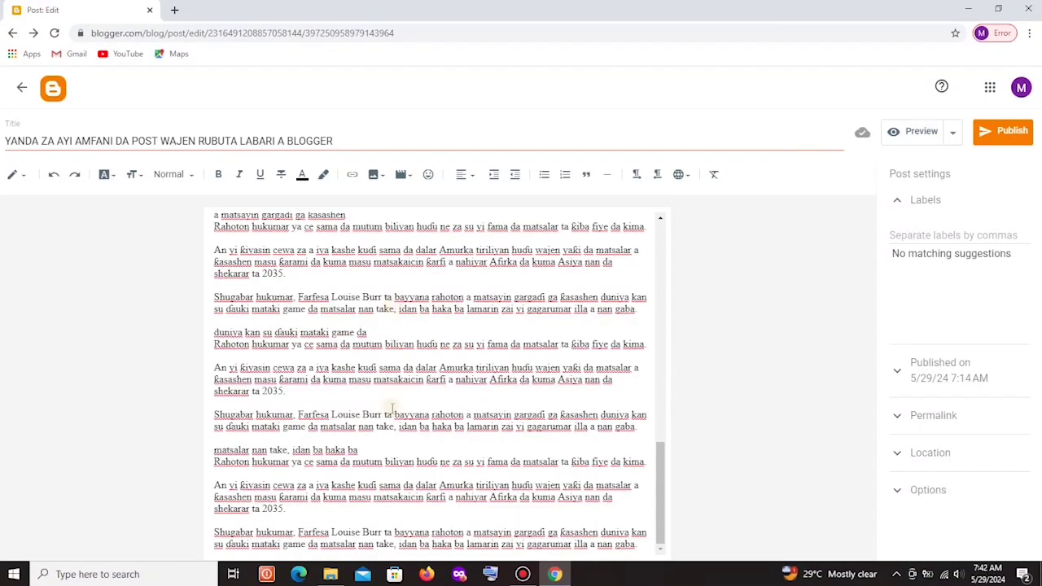
{"action": "left_click_drag", "start_coordinate": [376, 333], "coordinate": [207, 339]}
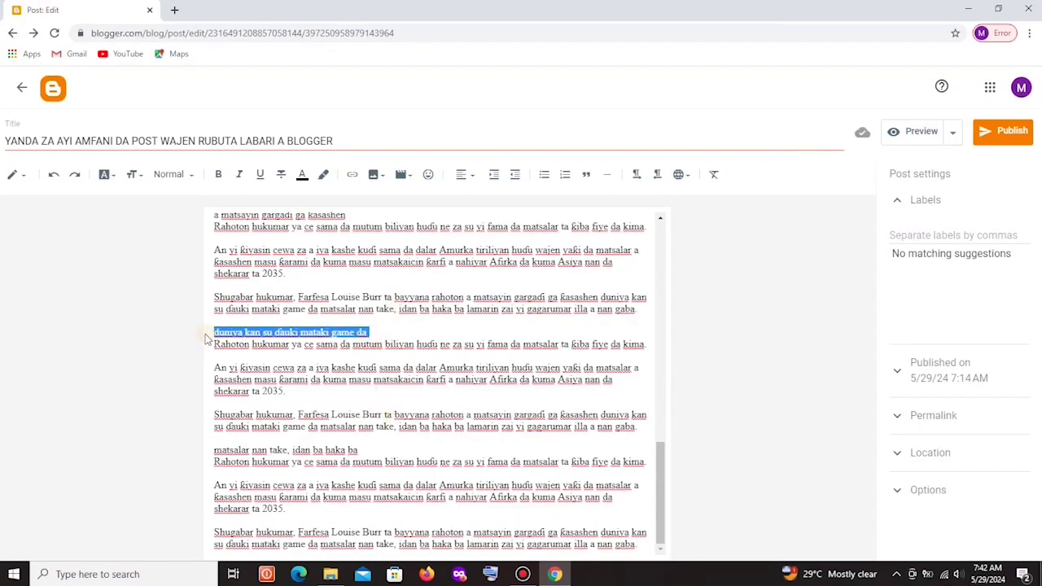
{"action": "left_click", "coordinate": [218, 175]}
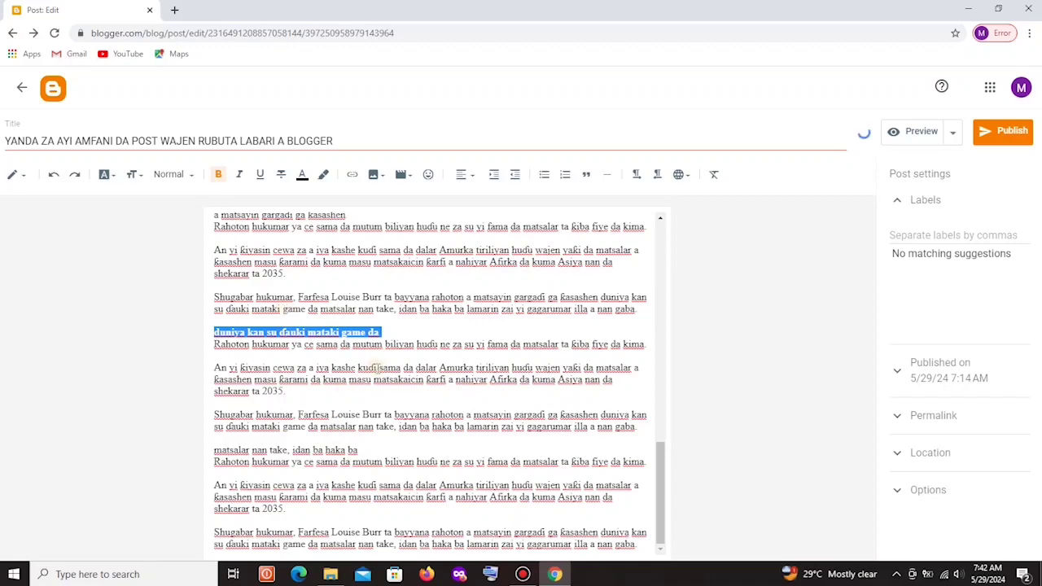
Make the phrase "An yi ƙiyasin cewa za a iya kashe kuɗi" and the subheading "matsalar nan take, idan ba haka ba" bold.
{"action": "left_click_drag", "start_coordinate": [380, 368], "coordinate": [193, 365]}
{"action": "left_click", "coordinate": [218, 174]}
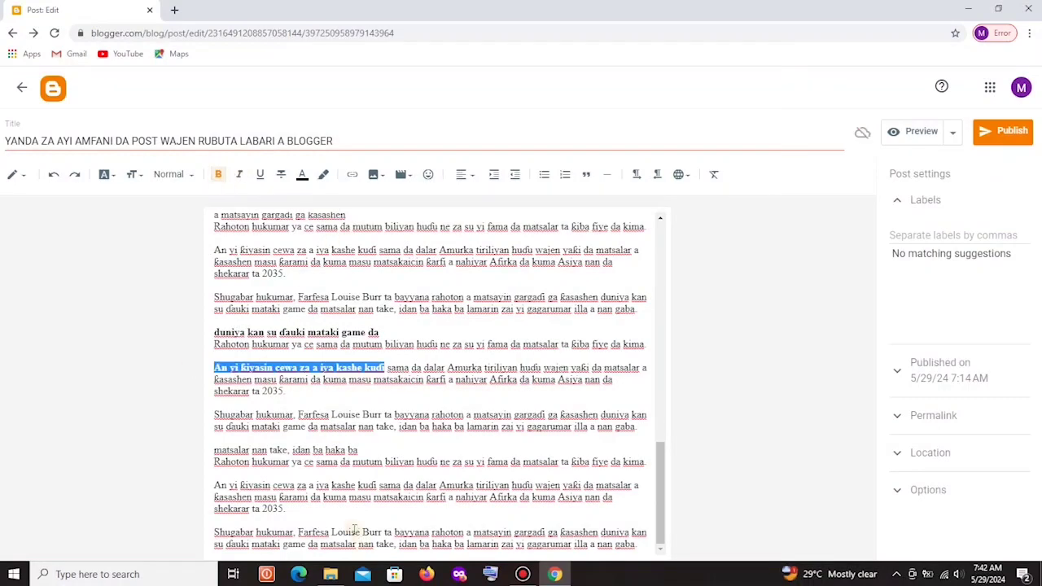
{"action": "left_click_drag", "start_coordinate": [366, 450], "coordinate": [203, 456]}
{"action": "left_click", "coordinate": [218, 175]}
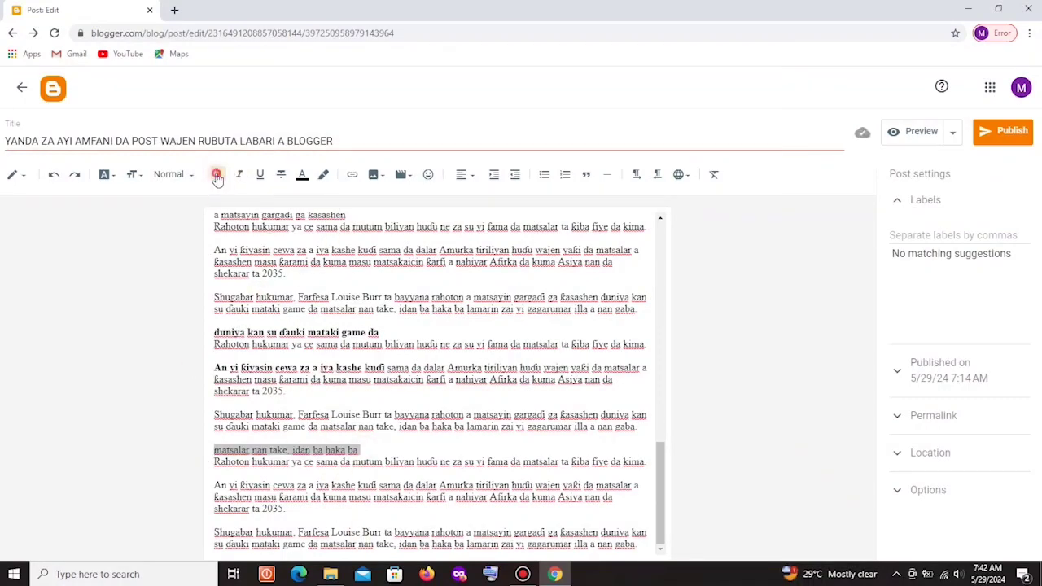
Remove the leading spaces from the second and third items of the bulleted list.
{"action": "scroll", "coordinate": [671, 441], "scroll_direction": "up", "scroll_amount": 2}
{"action": "scroll", "coordinate": [671, 440], "scroll_direction": "up", "scroll_amount": 5}
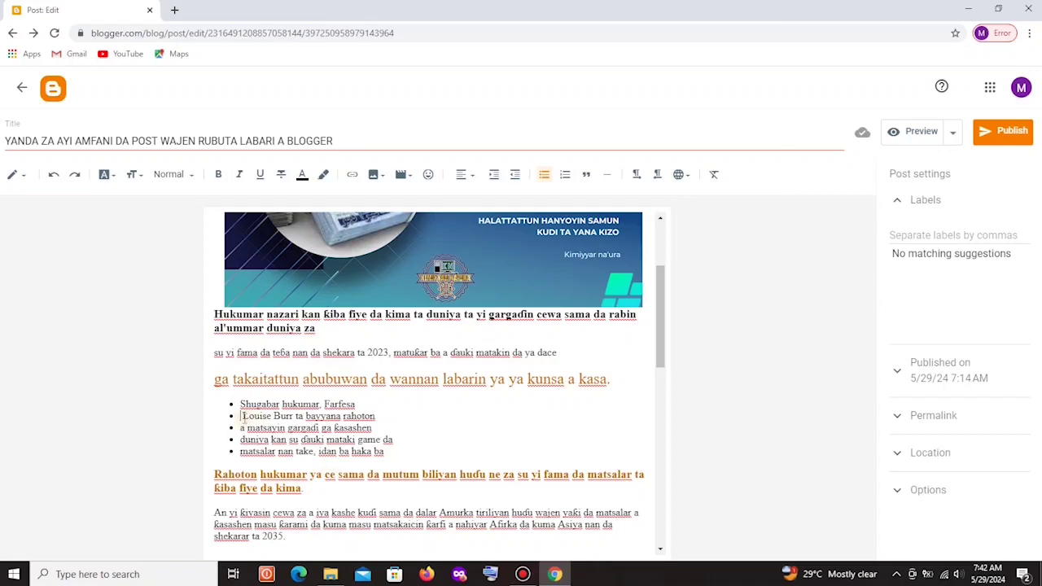
{"action": "left_click_drag", "start_coordinate": [241, 417], "coordinate": [242, 428]}
{"action": "left_click", "coordinate": [242, 427]}
{"action": "key", "text": "BackSpace"}
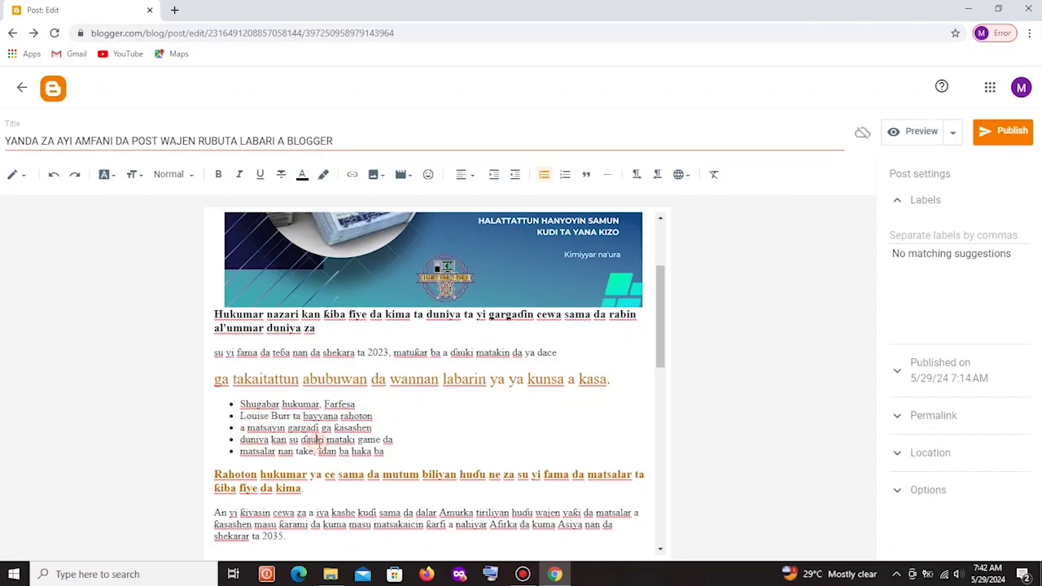
Preview the post and examine how its image, coloured headings and bulleted list look on the blog page.
{"action": "scroll", "coordinate": [318, 440], "scroll_direction": "down", "scroll_amount": 4}
{"action": "scroll", "coordinate": [326, 444], "scroll_direction": "up", "scroll_amount": 6}
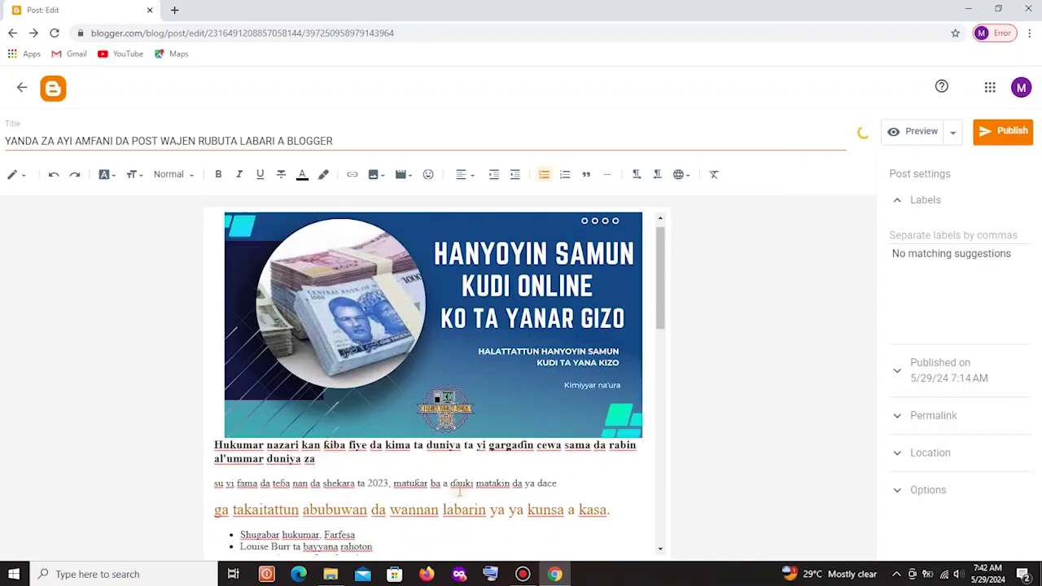
{"action": "left_click", "coordinate": [910, 134]}
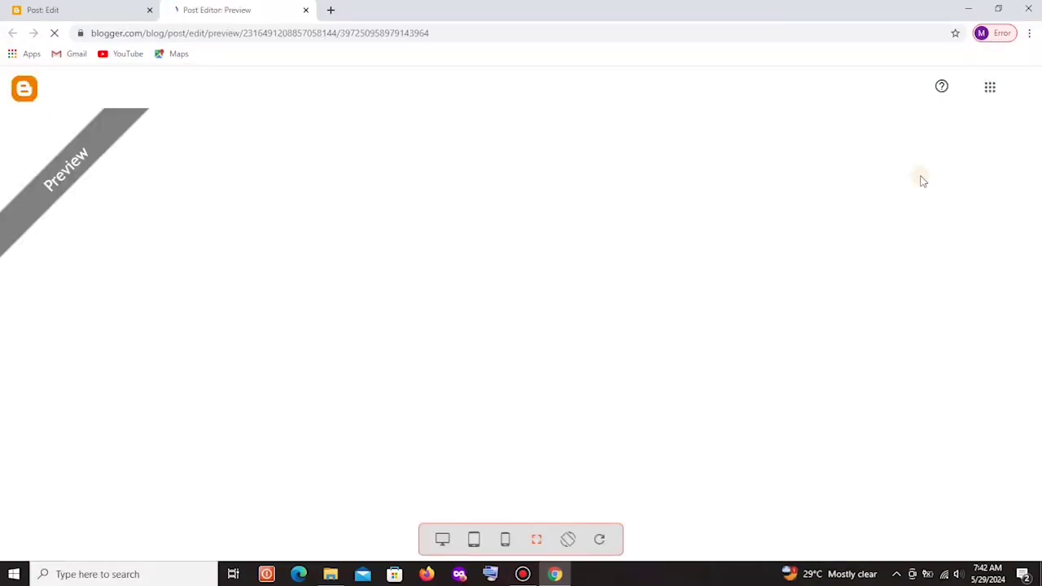
{"action": "scroll", "coordinate": [482, 305], "scroll_direction": "down", "scroll_amount": 3}
{"action": "scroll", "coordinate": [482, 305], "scroll_direction": "down", "scroll_amount": 15}
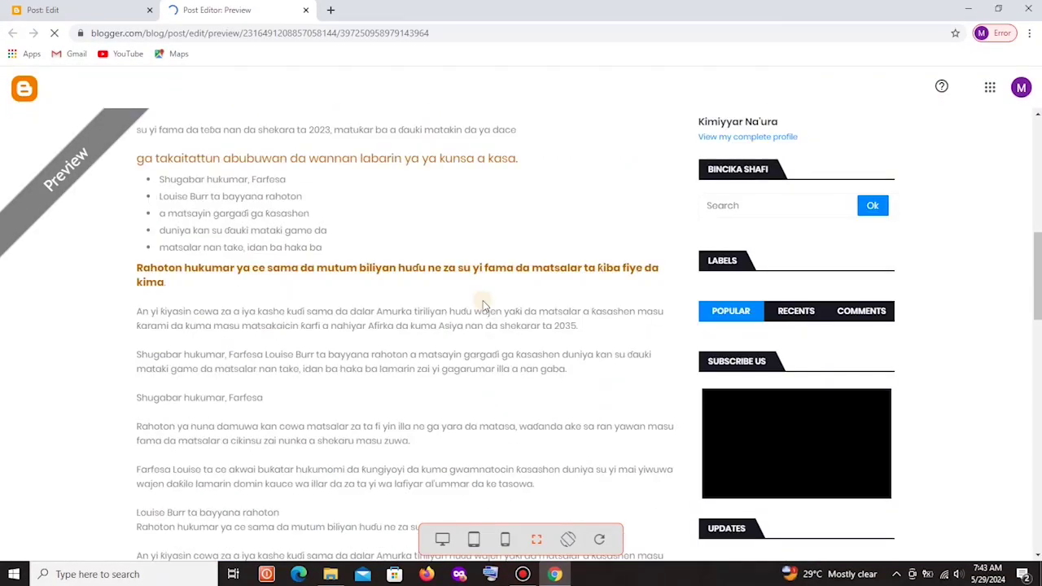
{"action": "scroll", "coordinate": [482, 305], "scroll_direction": "up", "scroll_amount": 15}
{"action": "scroll", "coordinate": [482, 305], "scroll_direction": "down", "scroll_amount": 3}
{"action": "scroll", "coordinate": [482, 306], "scroll_direction": "down", "scroll_amount": 5}
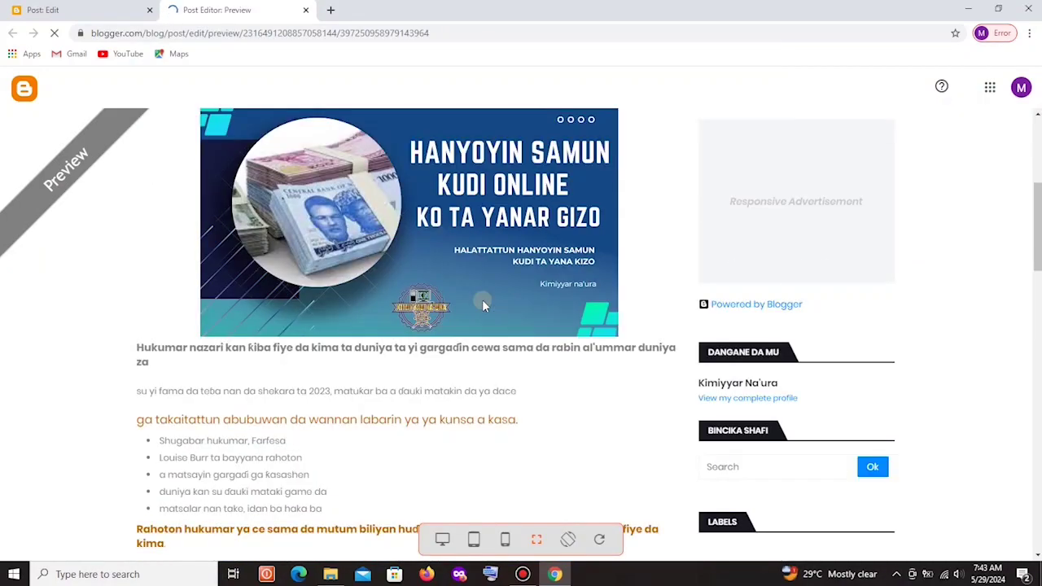
{"action": "scroll", "coordinate": [483, 305], "scroll_direction": "up", "scroll_amount": 2}
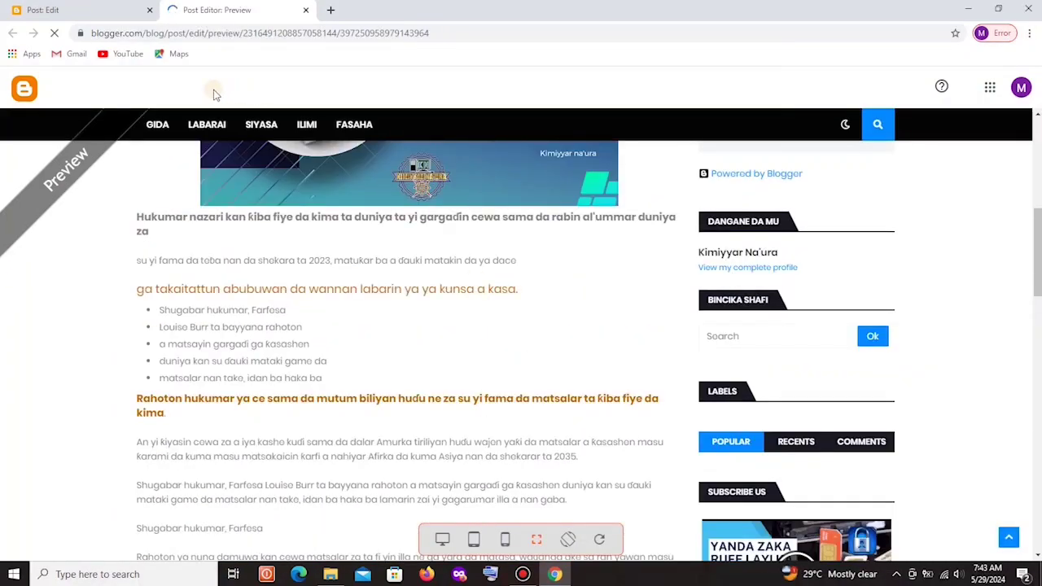
Return to the post editor and strike through the "Rahoton hukumar" line directly below the "ta bayyana rahoton" subheading.
{"action": "left_click", "coordinate": [97, 11]}
{"action": "scroll", "coordinate": [402, 317], "scroll_direction": "down", "scroll_amount": 10}
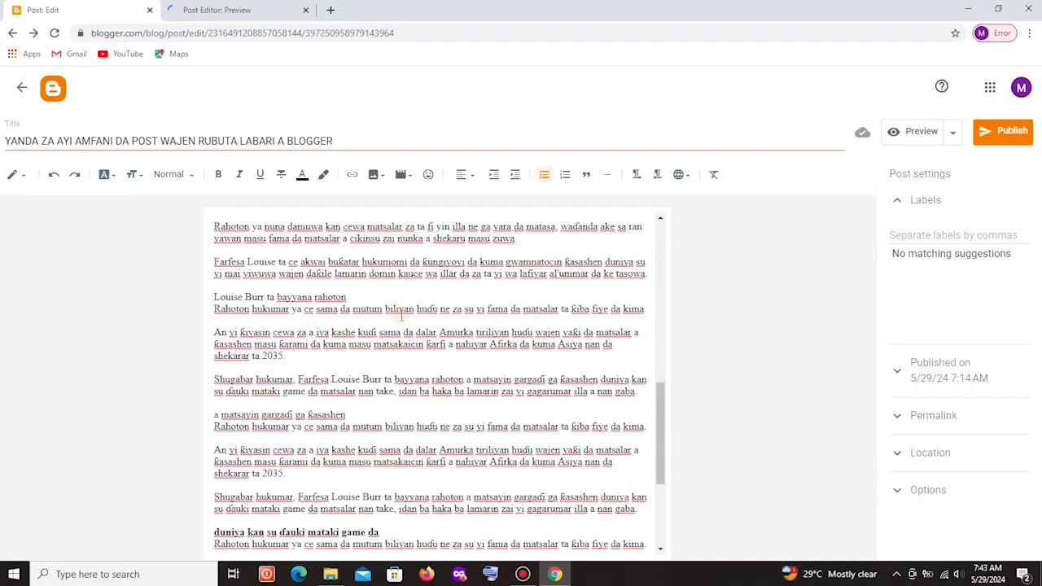
{"action": "left_click_drag", "start_coordinate": [645, 310], "coordinate": [236, 310]}
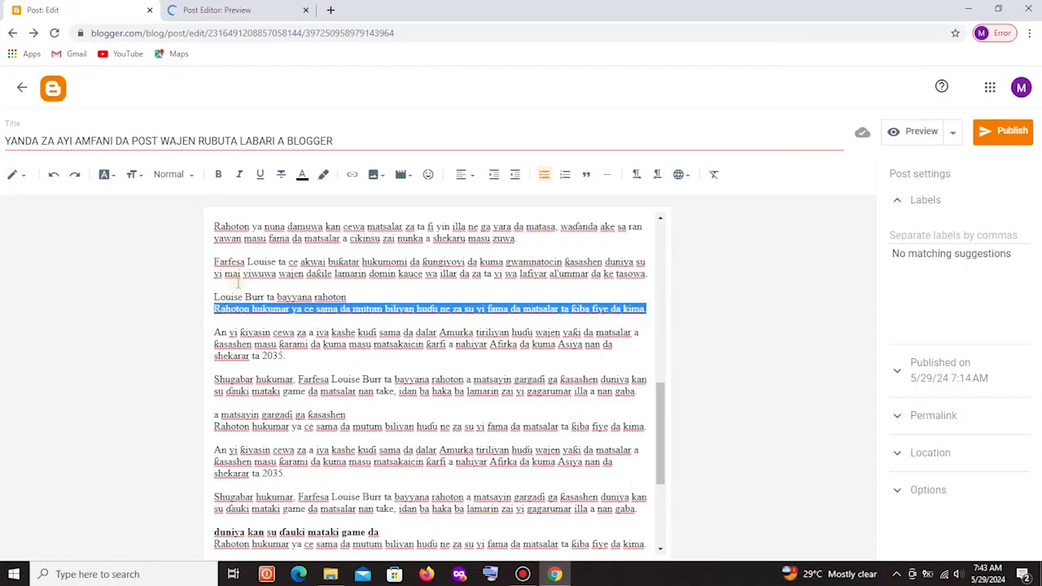
{"action": "left_click", "coordinate": [280, 174]}
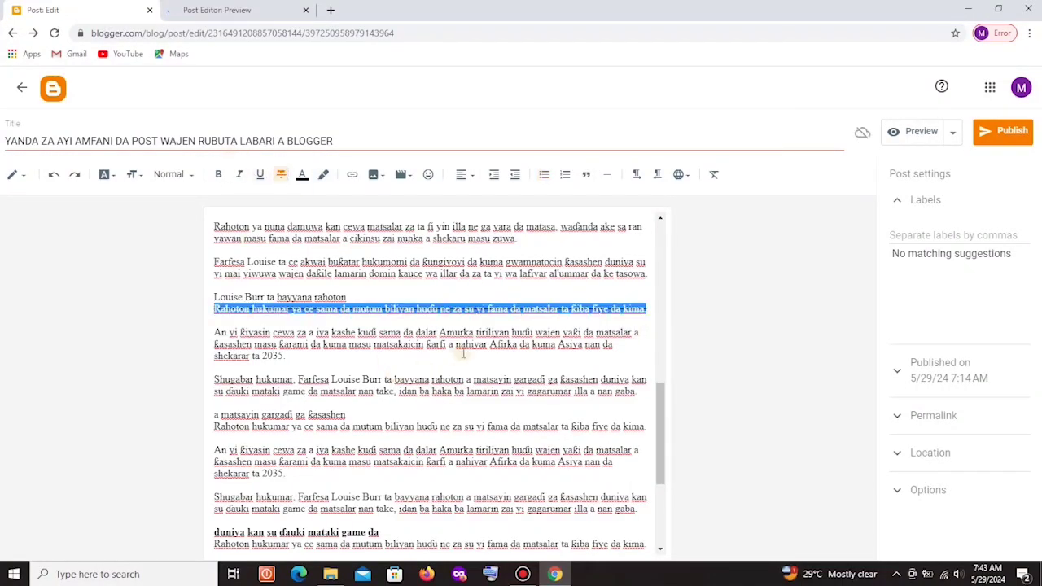
Highlight the "Rahoton hukumar" line below the bold subheading "duniya kan su ɗauki mataki game da" in red.
{"action": "scroll", "coordinate": [507, 398], "scroll_direction": "down", "scroll_amount": 3}
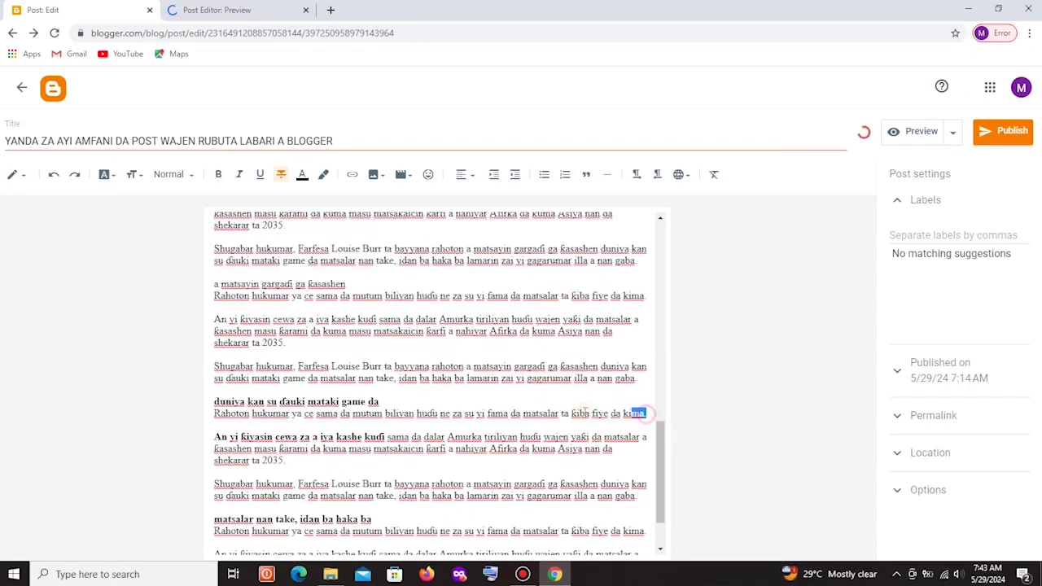
{"action": "left_click_drag", "start_coordinate": [632, 414], "coordinate": [210, 415]}
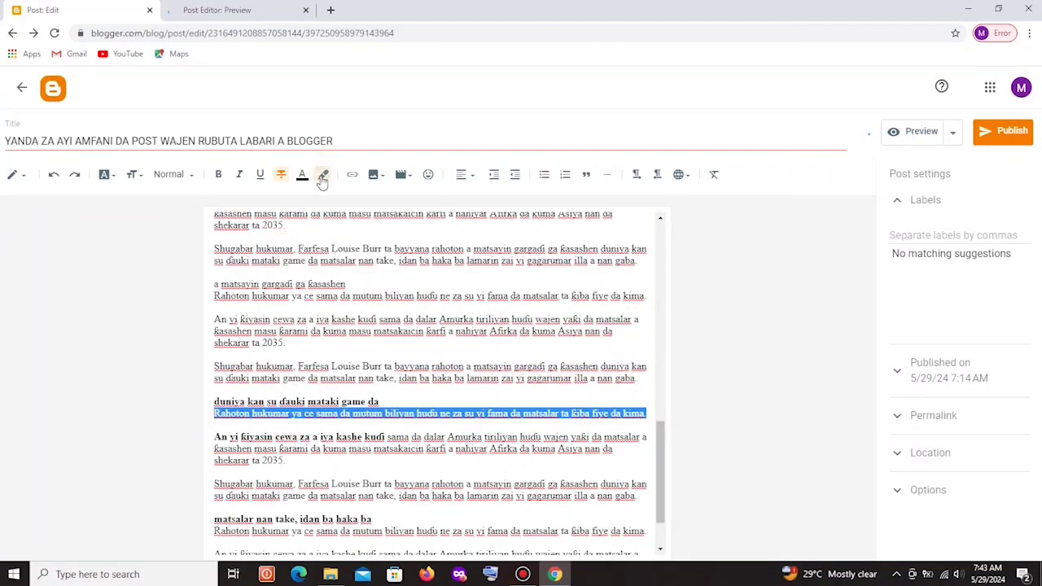
{"action": "left_click", "coordinate": [323, 174]}
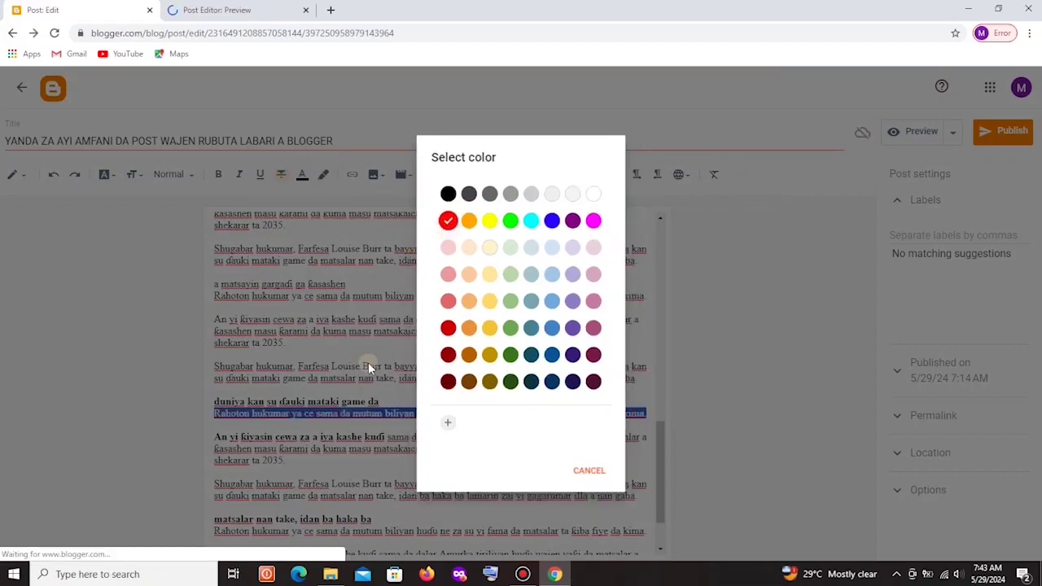
{"action": "left_click", "coordinate": [448, 220]}
Underline the bold subheading "matsalar nan take, idan ba haka ba" near the end of the article.
{"action": "scroll", "coordinate": [509, 456], "scroll_direction": "down", "scroll_amount": 2}
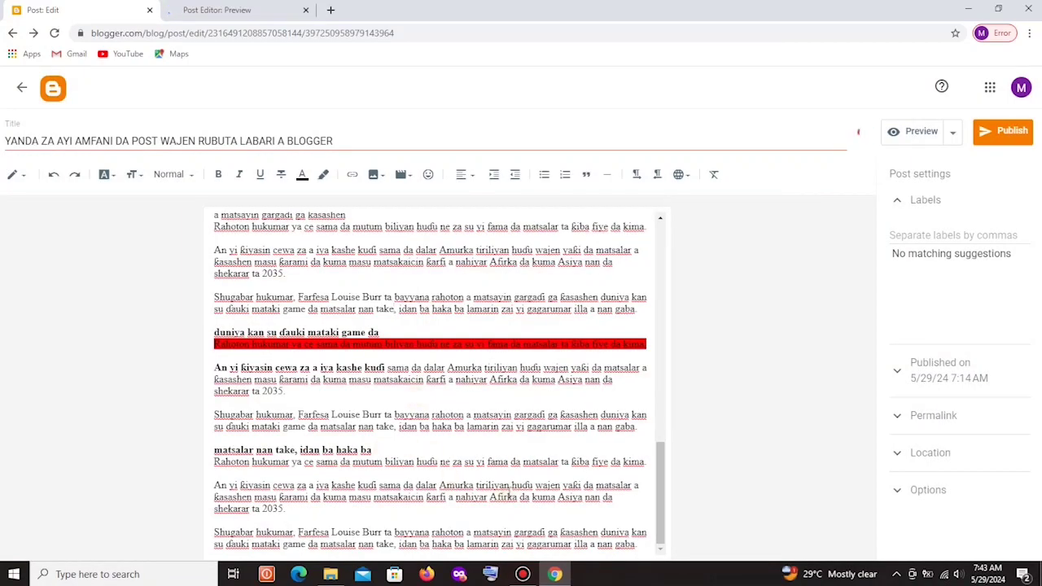
{"action": "left_click_drag", "start_coordinate": [649, 463], "coordinate": [571, 462]}
{"action": "left_click_drag", "start_coordinate": [376, 450], "coordinate": [223, 440]}
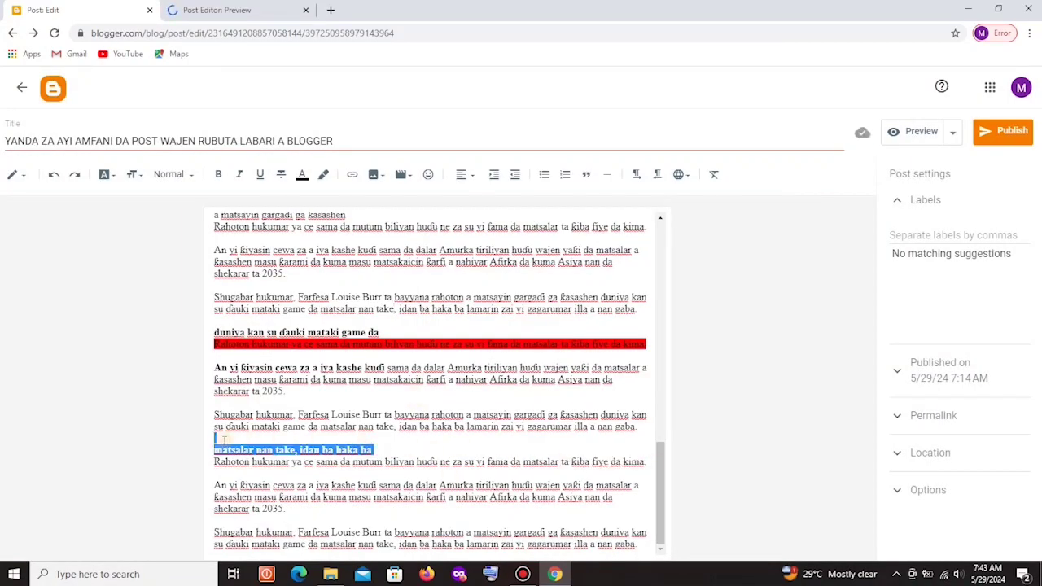
{"action": "left_click", "coordinate": [258, 175]}
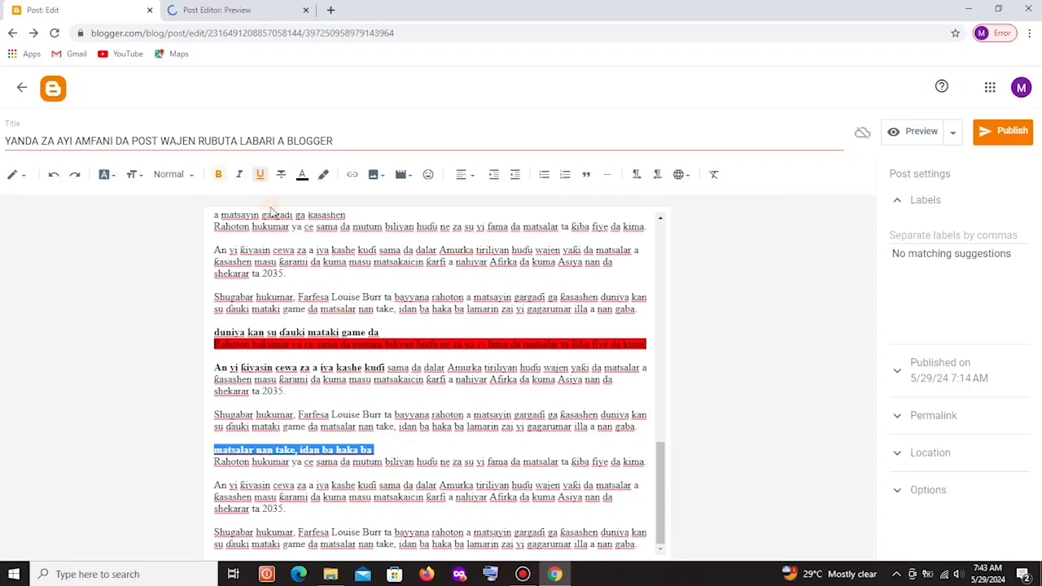
{"action": "left_click", "coordinate": [473, 449]}
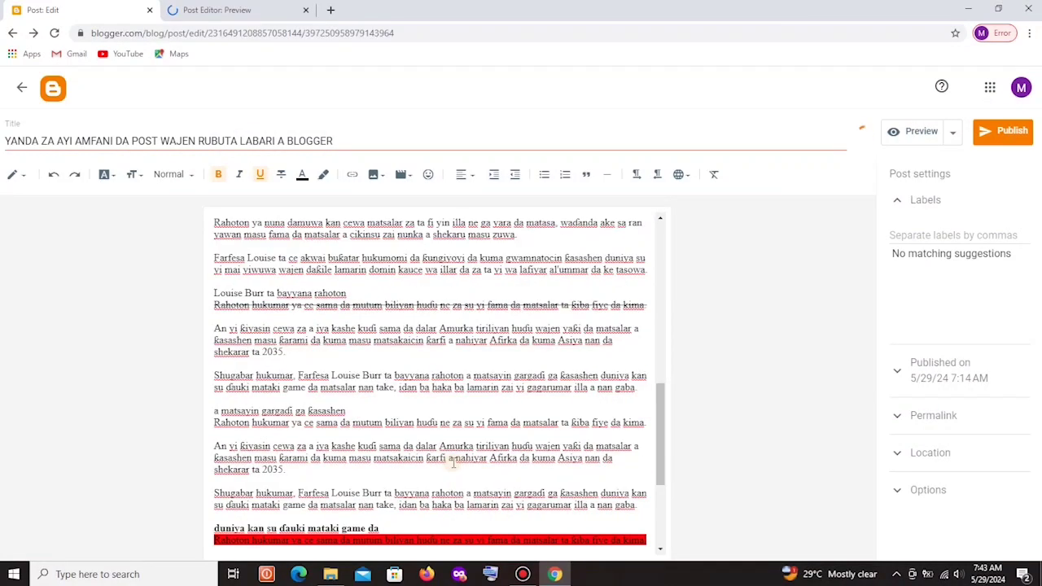
{"action": "left_click_drag", "start_coordinate": [621, 497], "coordinate": [488, 499]}
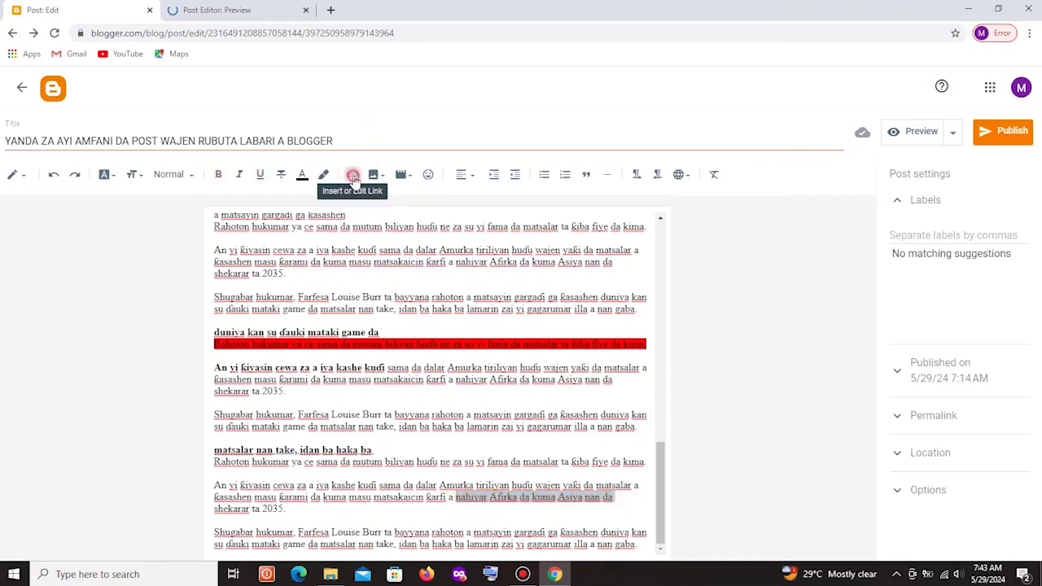
{"action": "left_click", "coordinate": [353, 174]}
{"action": "left_click", "coordinate": [474, 298]}
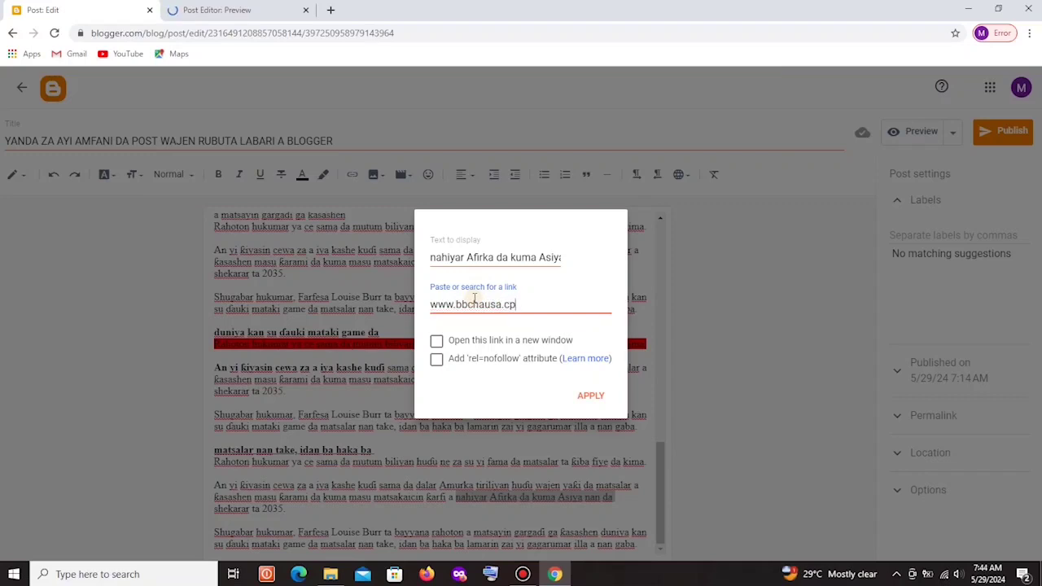
{"action": "left_click", "coordinate": [588, 396]}
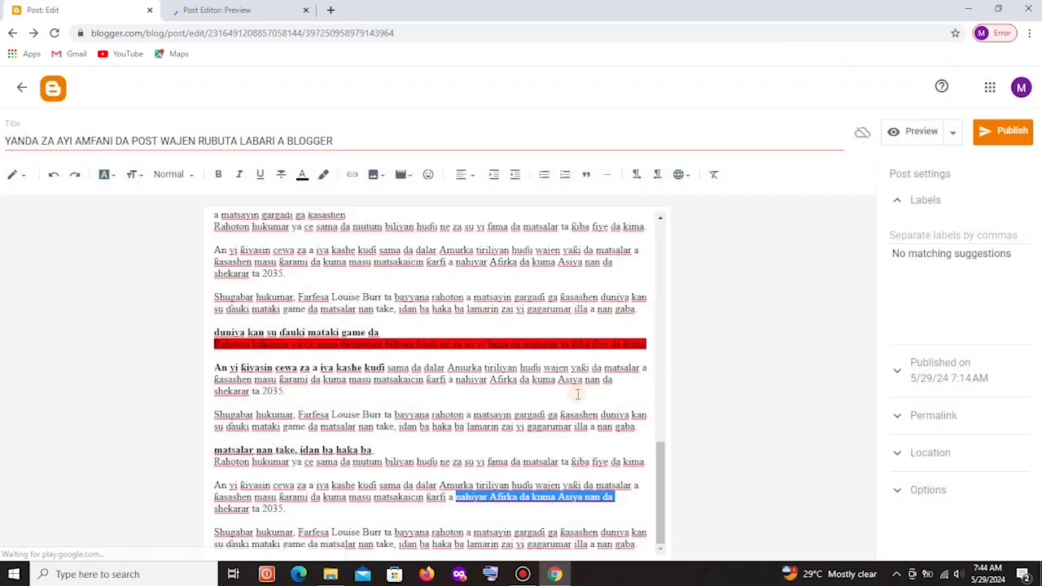
Italicize the first line of the "Shugabar hukumar" paragraph above the subheading "a matsayin gargaɗi ga ƙasashen".
{"action": "scroll", "coordinate": [481, 407], "scroll_direction": "down", "scroll_amount": 3}
{"action": "scroll", "coordinate": [481, 405], "scroll_direction": "up", "scroll_amount": 2}
{"action": "scroll", "coordinate": [481, 404], "scroll_direction": "down", "scroll_amount": 1}
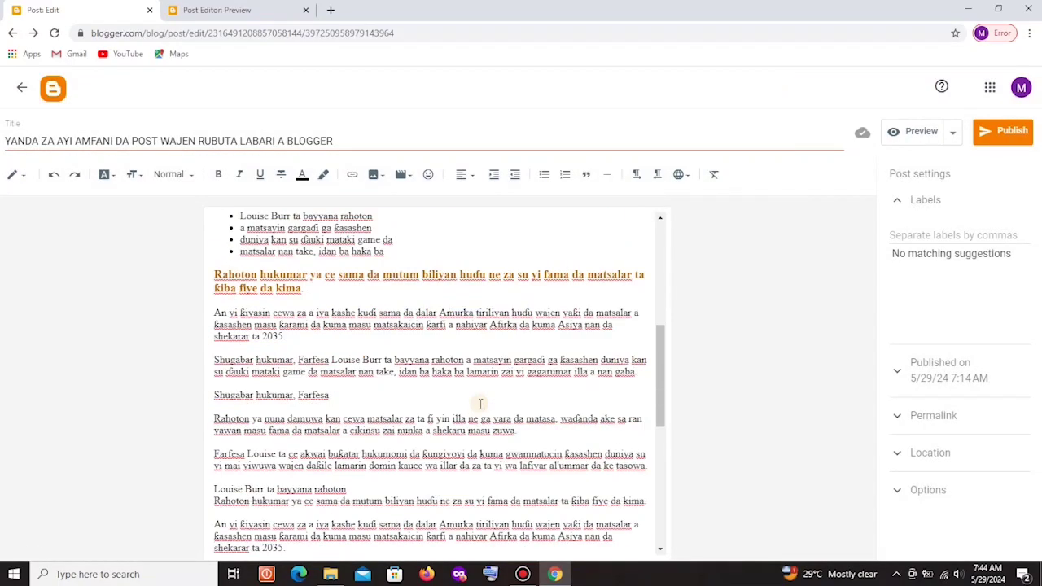
{"action": "scroll", "coordinate": [481, 404], "scroll_direction": "up", "scroll_amount": 2}
{"action": "scroll", "coordinate": [481, 405], "scroll_direction": "down", "scroll_amount": 4}
{"action": "scroll", "coordinate": [479, 404], "scroll_direction": "down", "scroll_amount": 1}
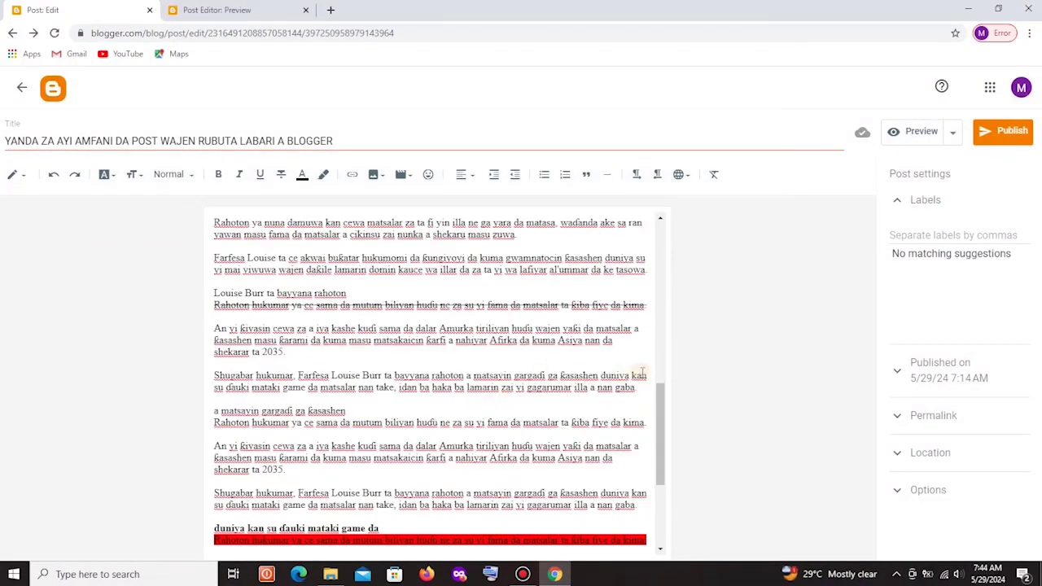
{"action": "scroll", "coordinate": [627, 376], "scroll_direction": "down", "scroll_amount": 3}
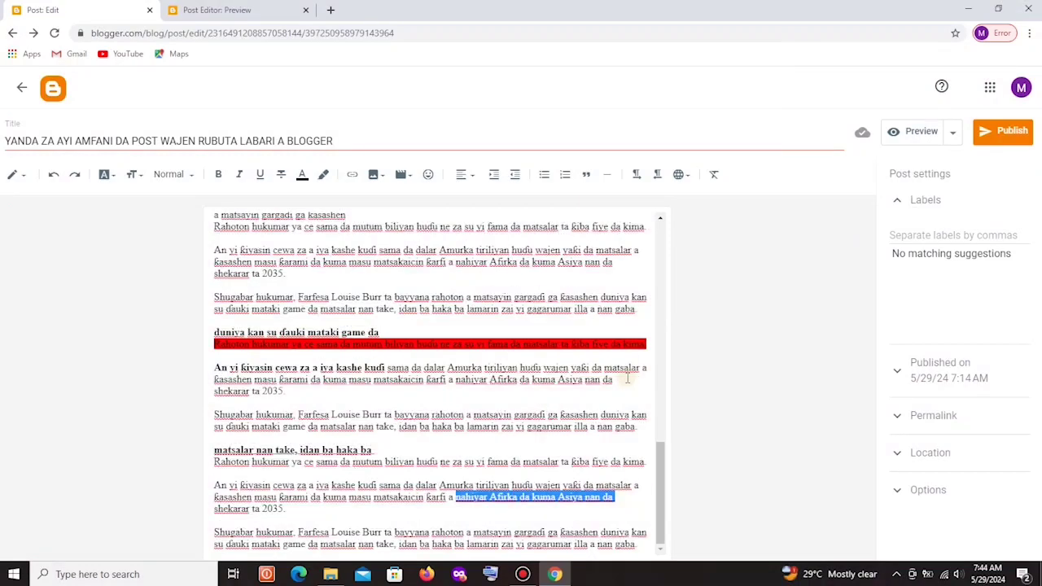
{"action": "scroll", "coordinate": [628, 377], "scroll_direction": "up", "scroll_amount": 3}
{"action": "scroll", "coordinate": [628, 376], "scroll_direction": "down", "scroll_amount": 1}
{"action": "left_click_drag", "start_coordinate": [645, 309], "coordinate": [302, 288]}
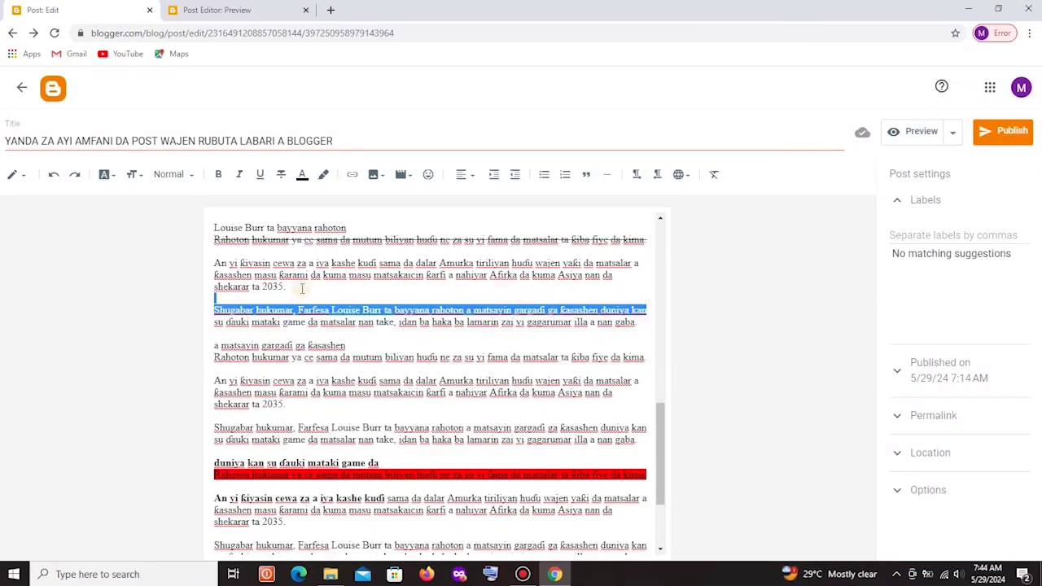
{"action": "left_click", "coordinate": [239, 176]}
{"action": "left_click", "coordinate": [424, 377]}
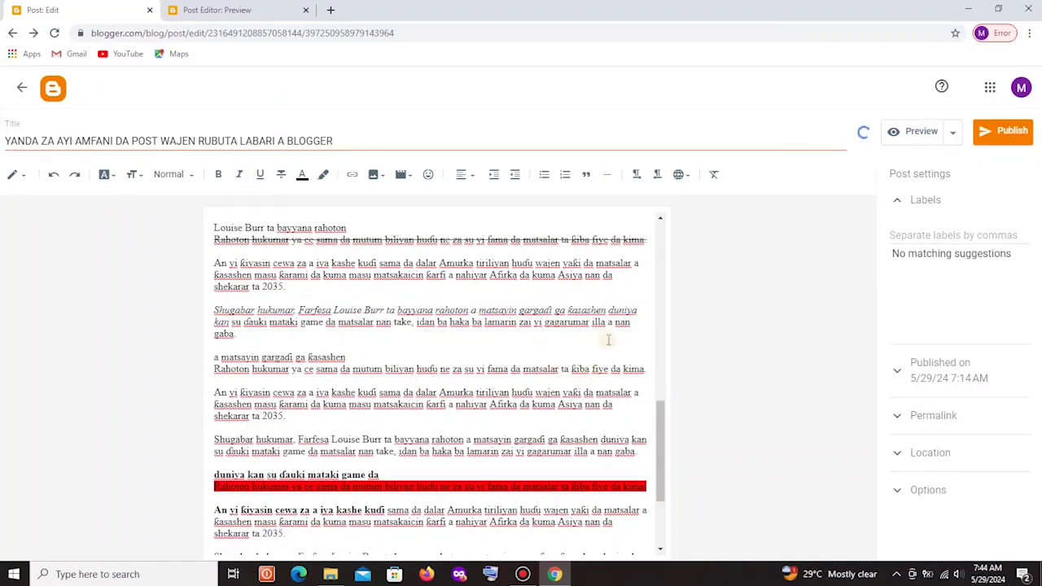
Preview the updated post and check the strikethrough, italic, red highlight, underline and link formatting through the whole article.
{"action": "left_click", "coordinate": [920, 131]}
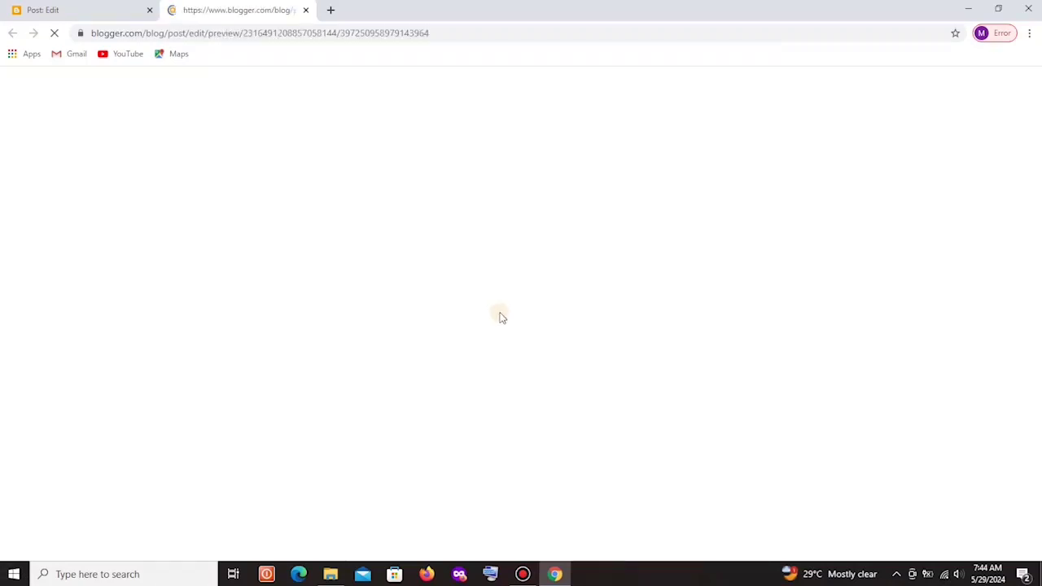
{"action": "scroll", "coordinate": [257, 291], "scroll_direction": "down", "scroll_amount": 5}
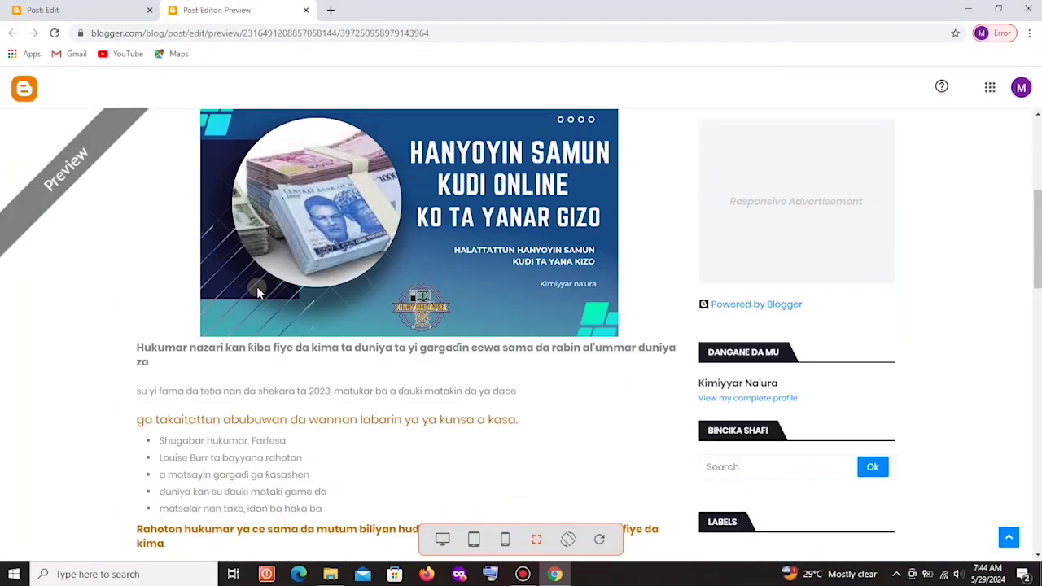
{"action": "scroll", "coordinate": [258, 289], "scroll_direction": "down", "scroll_amount": 4}
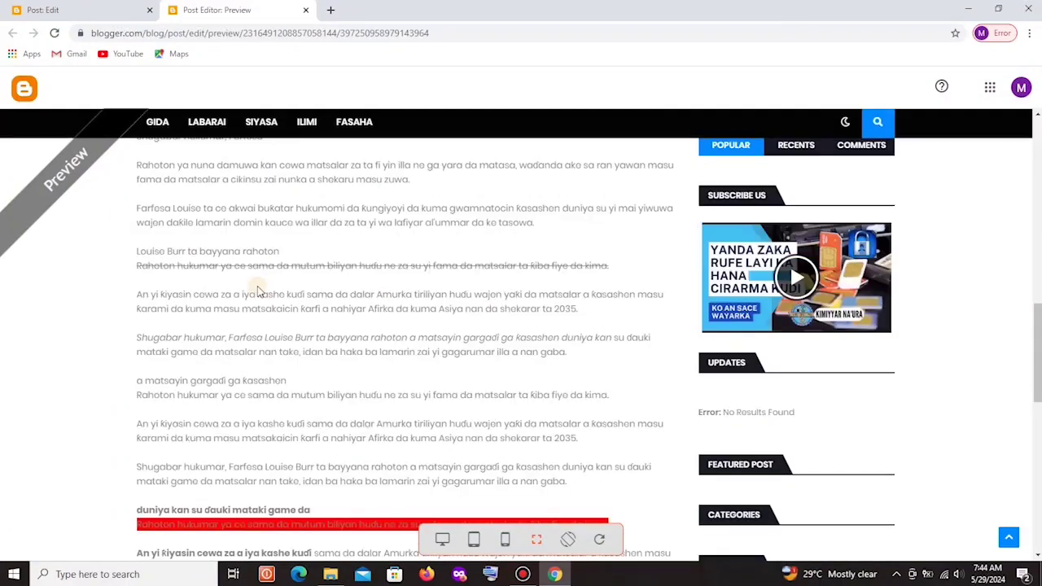
{"action": "scroll", "coordinate": [462, 279], "scroll_direction": "down", "scroll_amount": 3}
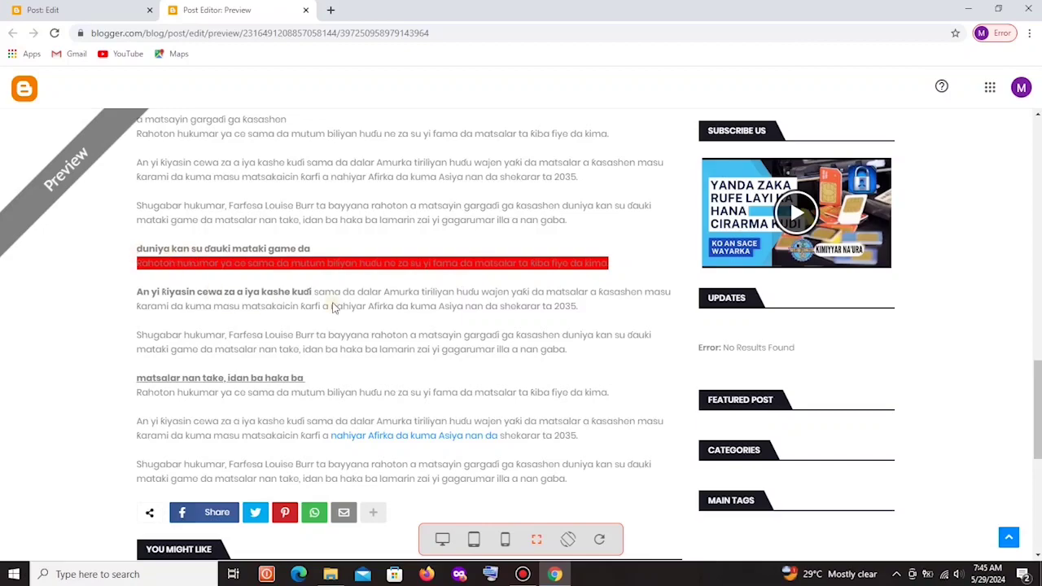
{"action": "scroll", "coordinate": [438, 298], "scroll_direction": "down", "scroll_amount": 1}
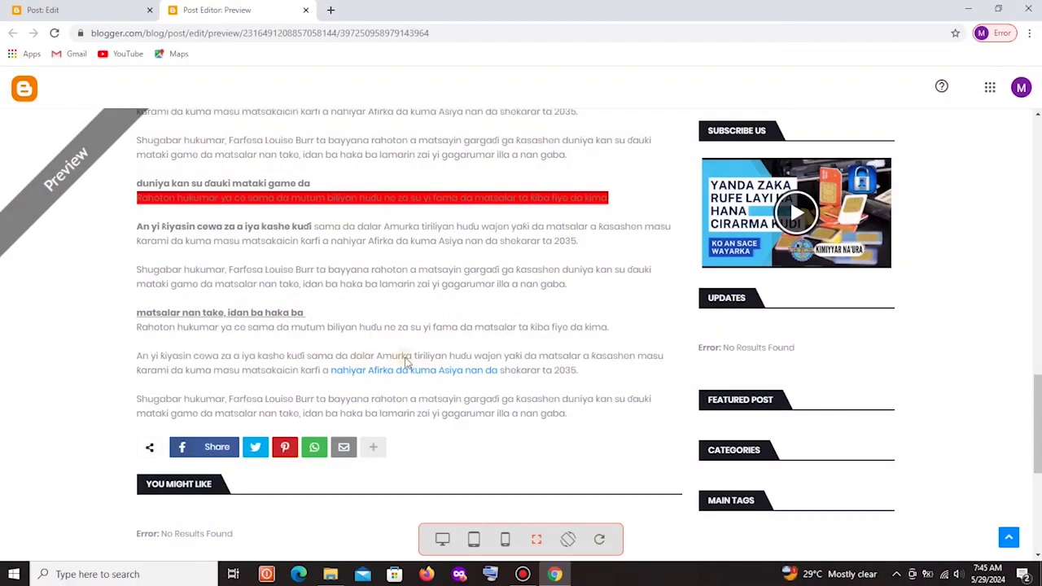
{"action": "scroll", "coordinate": [399, 363], "scroll_direction": "down", "scroll_amount": 5}
{"action": "scroll", "coordinate": [399, 375], "scroll_direction": "up", "scroll_amount": 3}
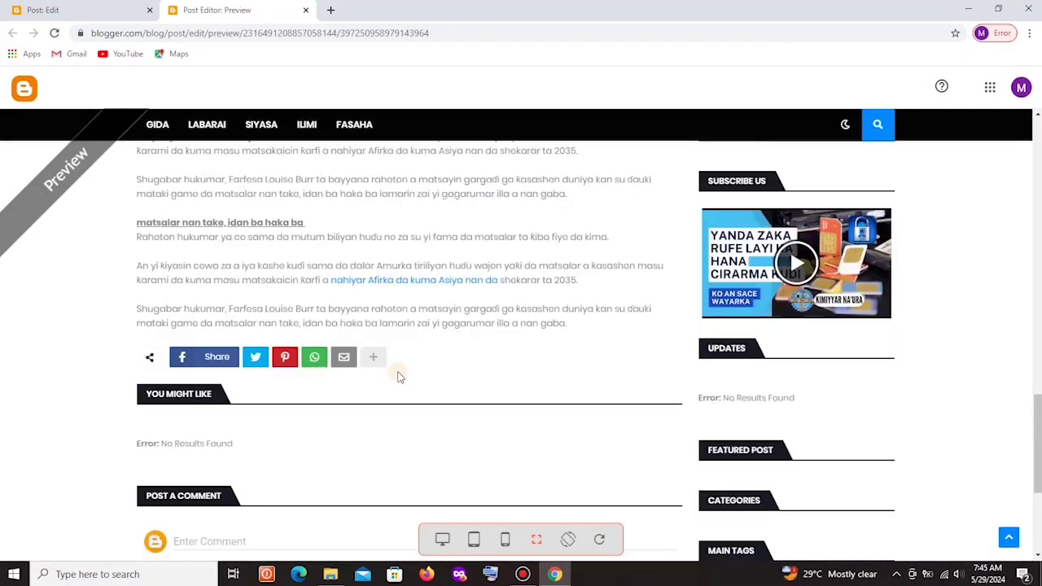
{"action": "scroll", "coordinate": [399, 376], "scroll_direction": "up", "scroll_amount": 15}
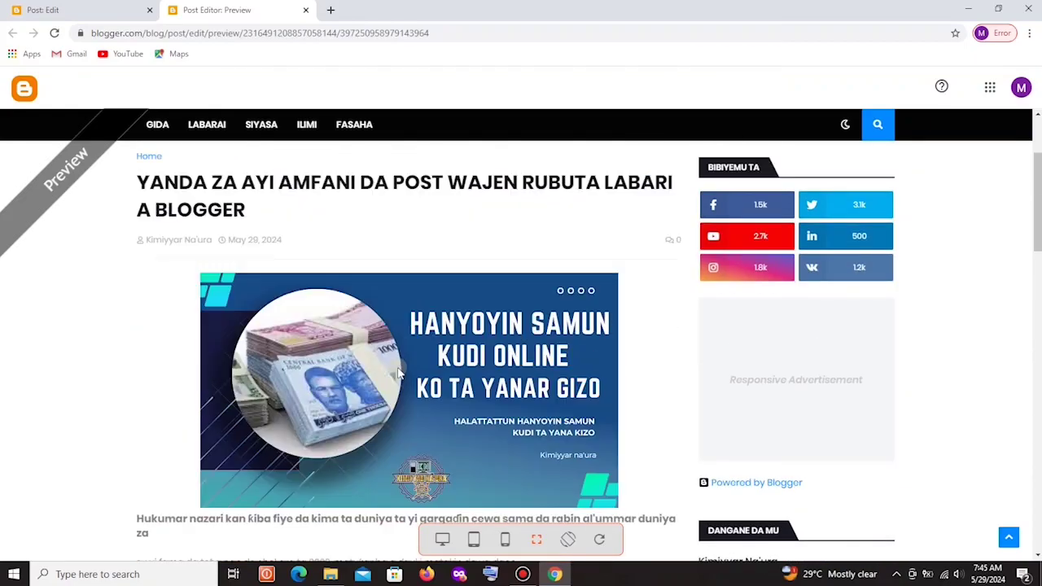
{"action": "scroll", "coordinate": [398, 372], "scroll_direction": "down", "scroll_amount": 3}
{"action": "scroll", "coordinate": [398, 372], "scroll_direction": "up", "scroll_amount": 5}
{"action": "scroll", "coordinate": [398, 372], "scroll_direction": "down", "scroll_amount": 2}
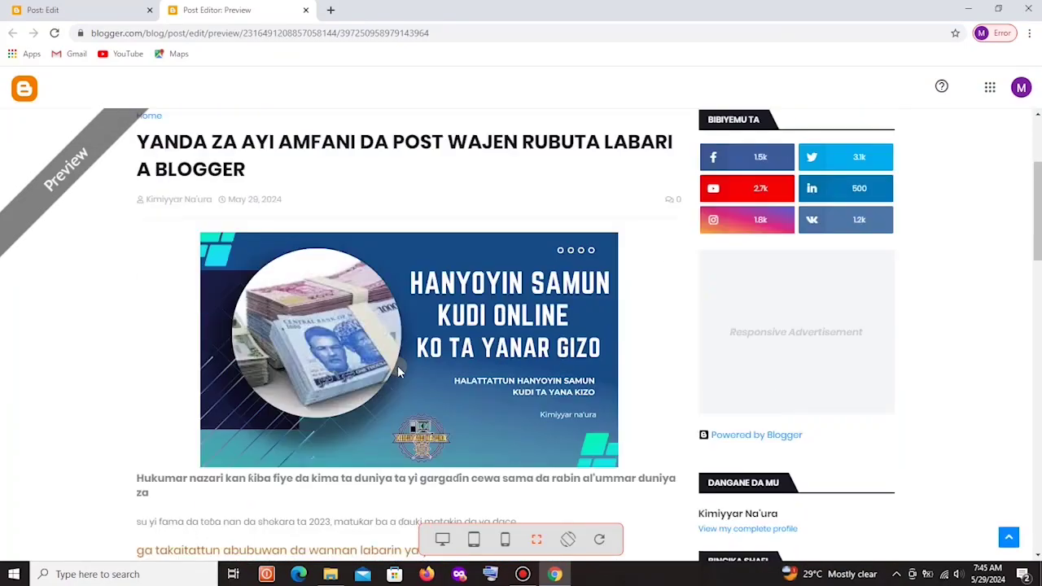
Resize the image at the start of the post to Small and preview the post.
{"action": "left_click", "coordinate": [114, 14]}
{"action": "scroll", "coordinate": [432, 366], "scroll_direction": "up", "scroll_amount": 5}
{"action": "left_click", "coordinate": [400, 286]}
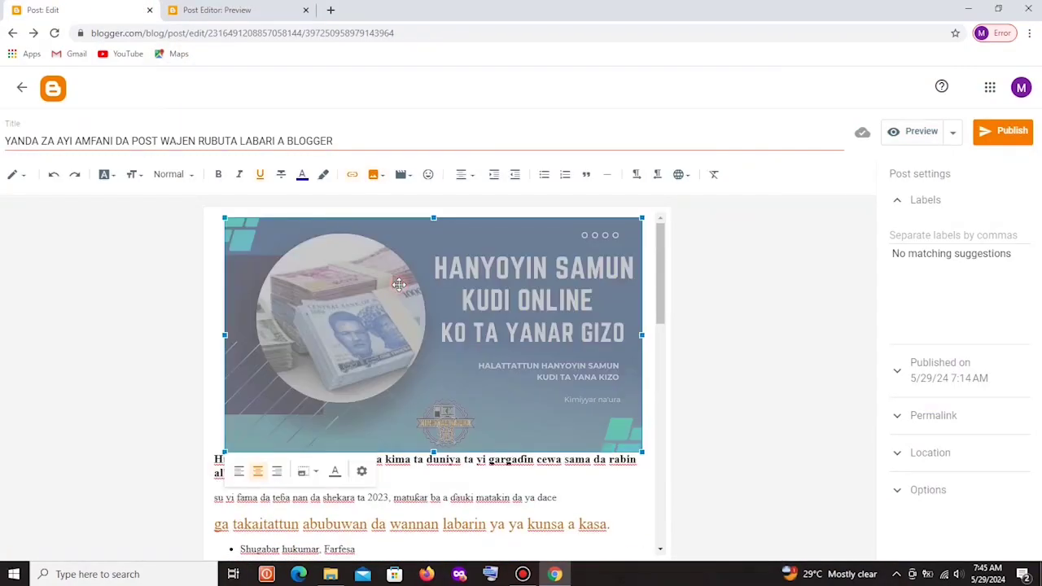
{"action": "left_click", "coordinate": [304, 472]}
{"action": "left_click", "coordinate": [283, 424]}
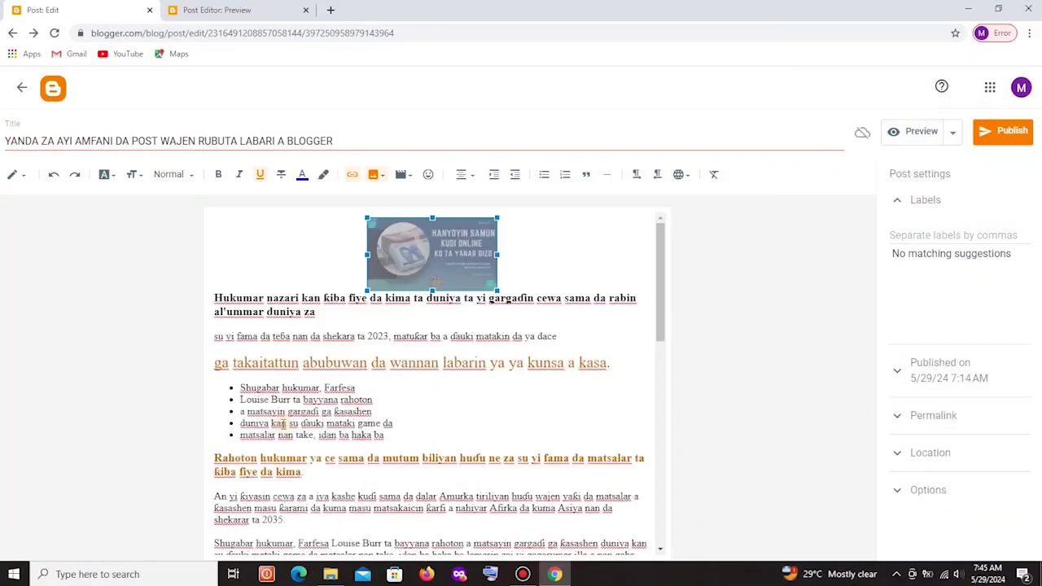
{"action": "left_click", "coordinate": [922, 133]}
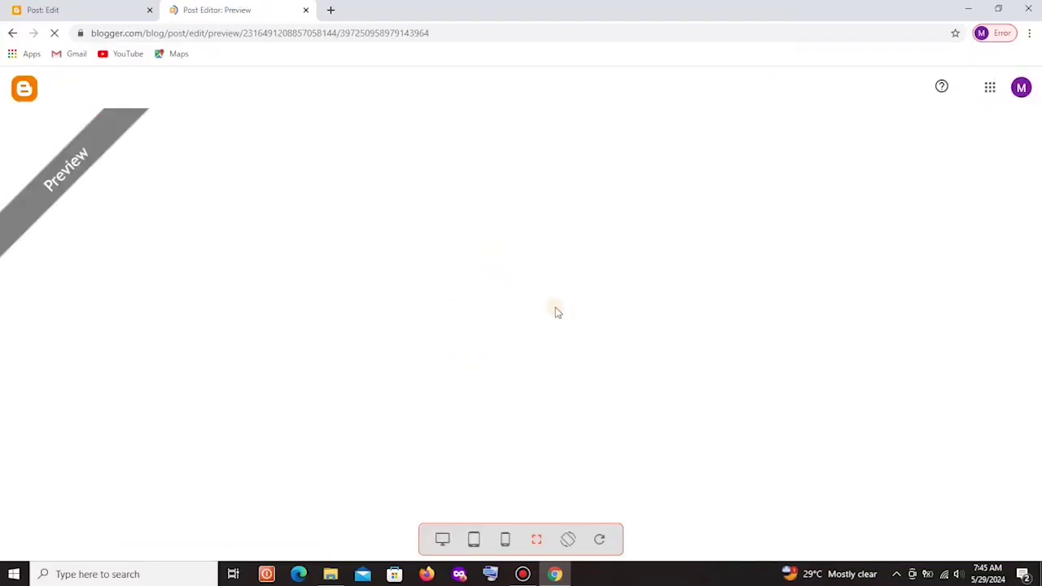
{"action": "scroll", "coordinate": [459, 389], "scroll_direction": "down", "scroll_amount": 3}
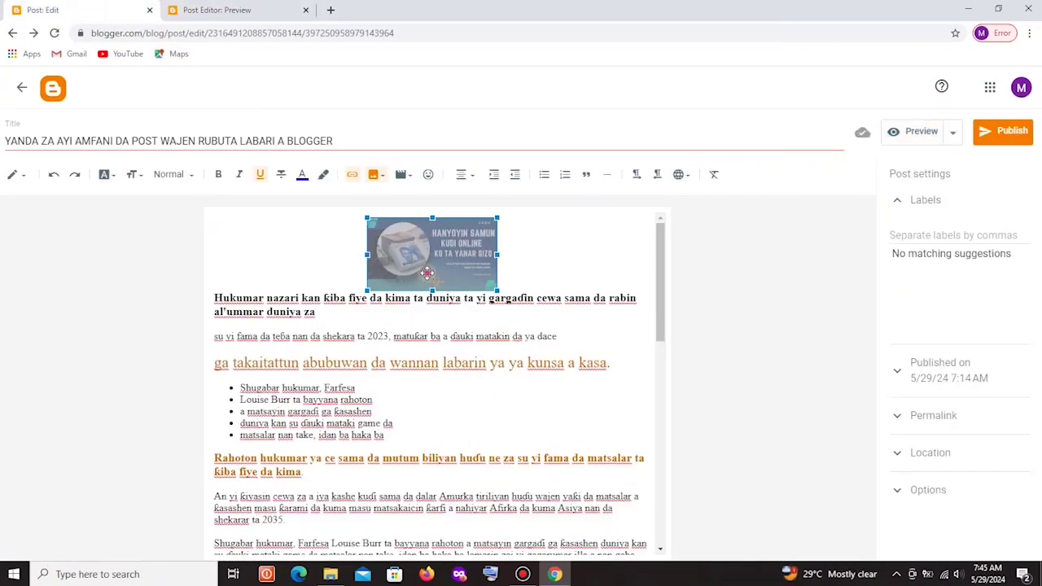
Set the image at the start of the post to its Original size.
{"action": "left_click", "coordinate": [447, 310]}
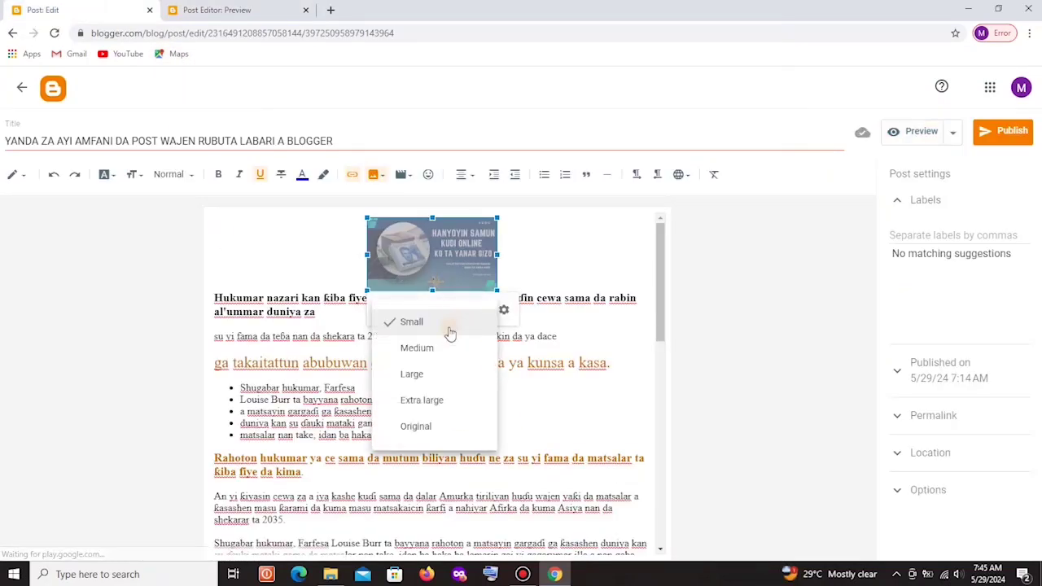
{"action": "left_click", "coordinate": [423, 427]}
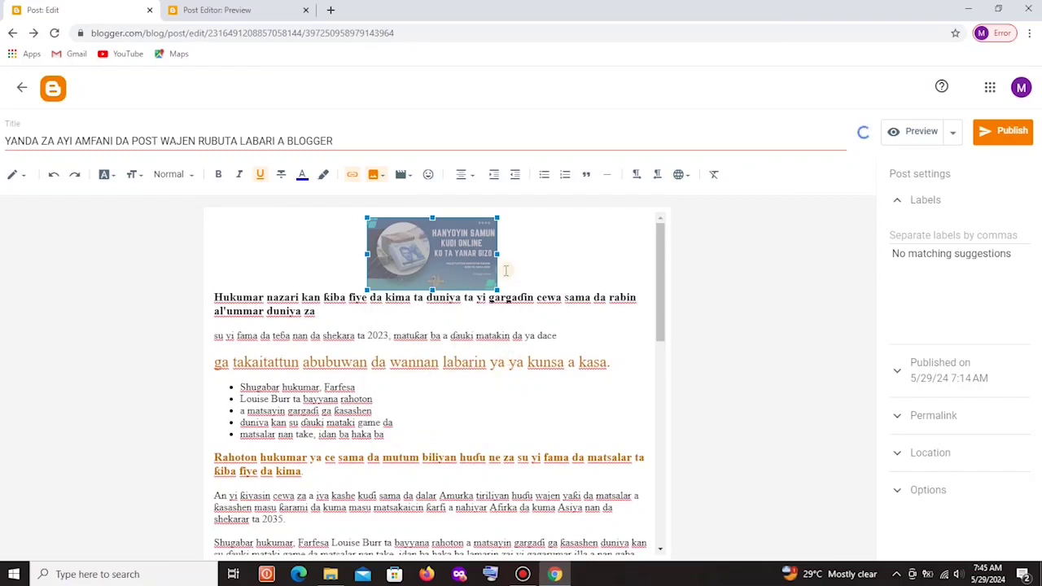
{"action": "left_click", "coordinate": [445, 259]}
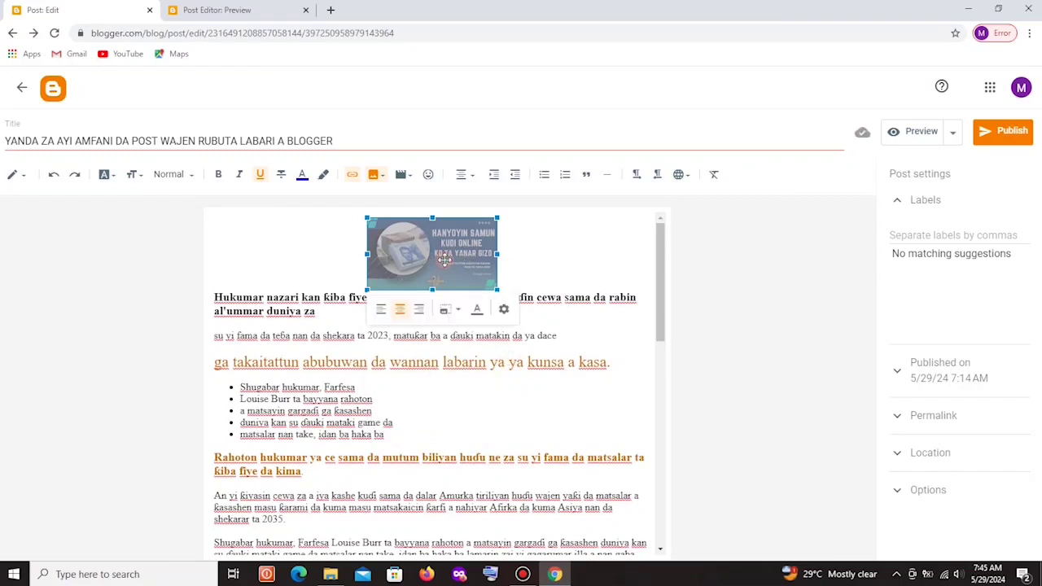
{"action": "left_click", "coordinate": [446, 310]}
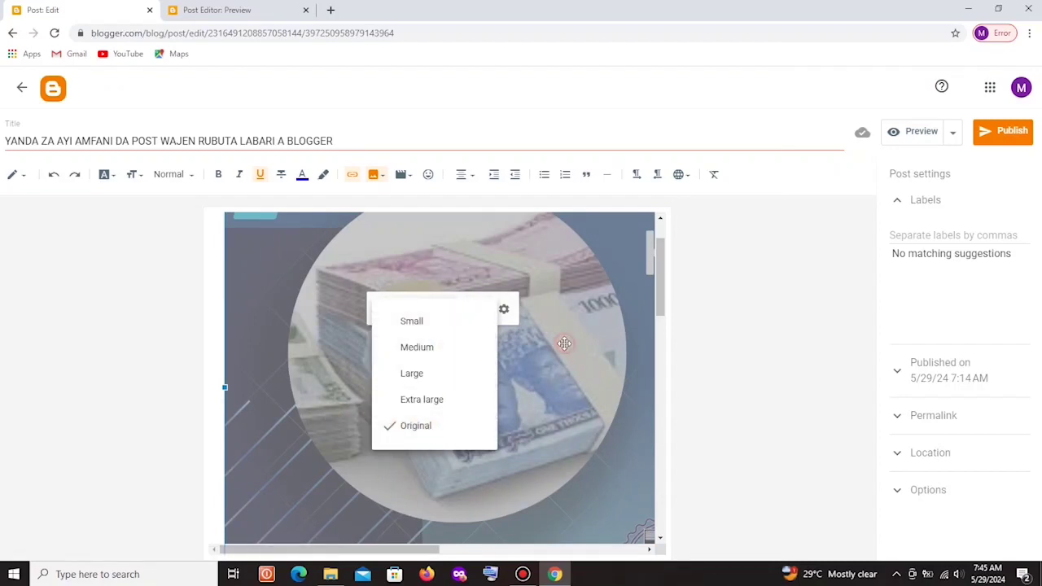
{"action": "left_click", "coordinate": [427, 426]}
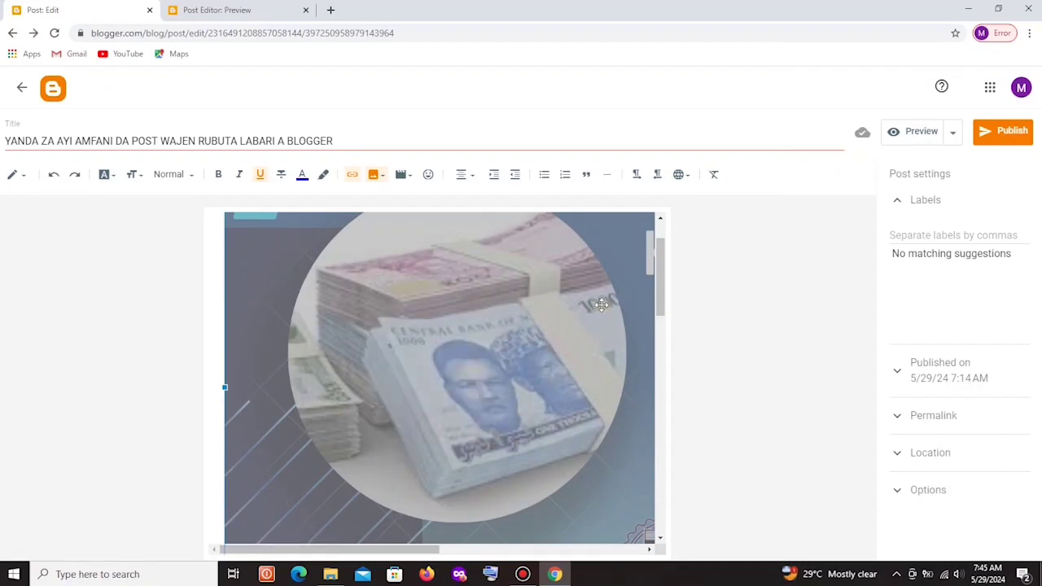
Preview the post with the resized image and check the whole page, including the linked phrase "nahiyar Afirka da kuma Asiya nan da".
{"action": "left_click", "coordinate": [909, 138]}
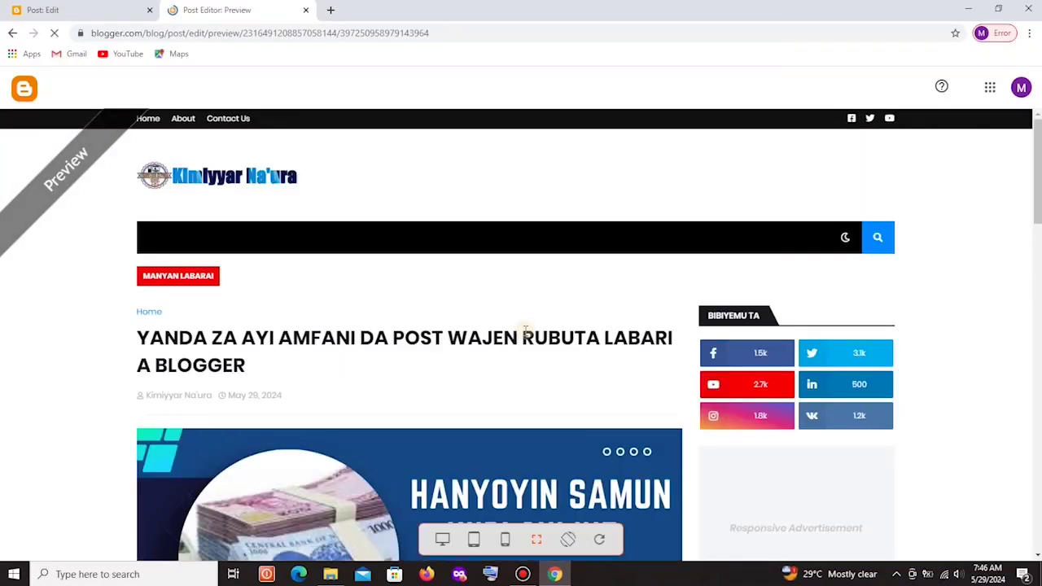
{"action": "scroll", "coordinate": [525, 334], "scroll_direction": "down", "scroll_amount": 2}
{"action": "scroll", "coordinate": [524, 331], "scroll_direction": "down", "scroll_amount": 2}
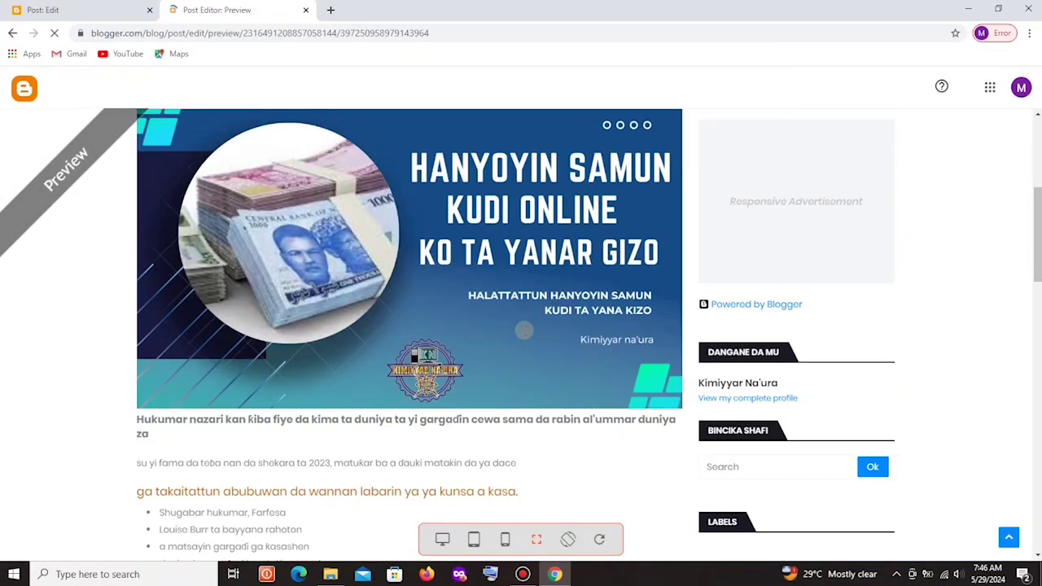
{"action": "scroll", "coordinate": [524, 330], "scroll_direction": "down", "scroll_amount": 4}
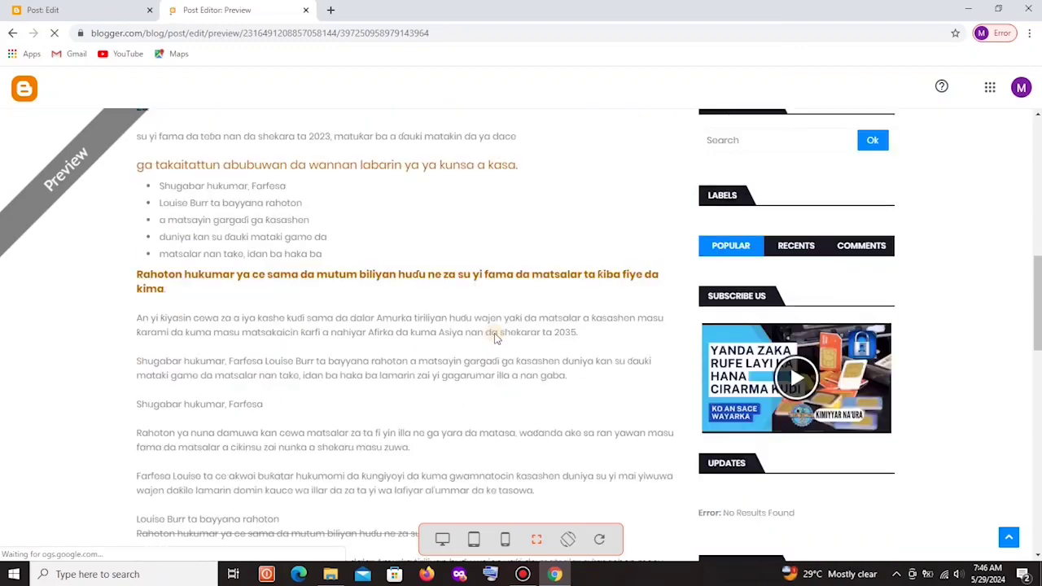
{"action": "scroll", "coordinate": [495, 338], "scroll_direction": "down", "scroll_amount": 10}
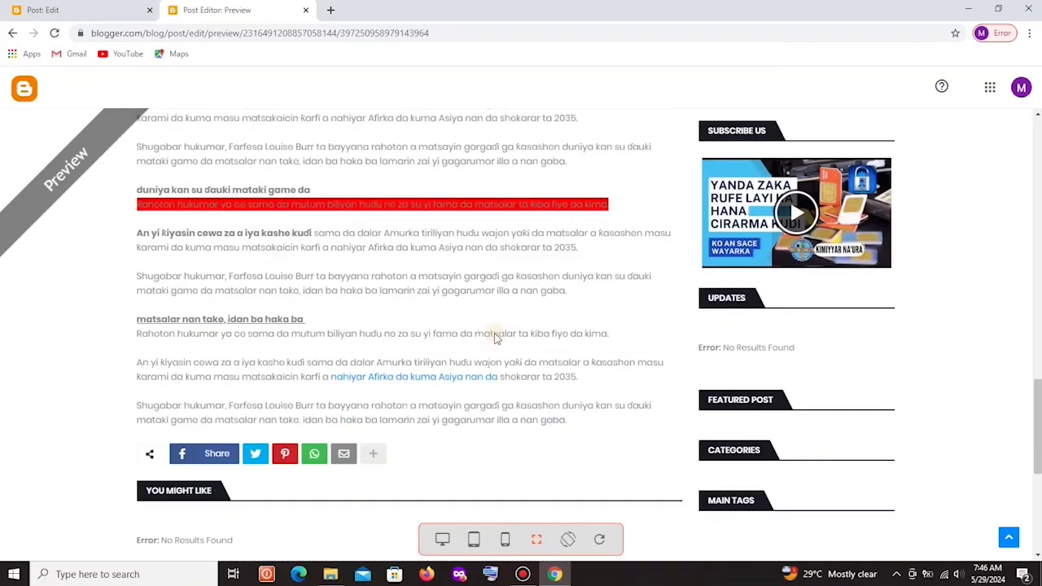
{"action": "right_click", "coordinate": [414, 378]}
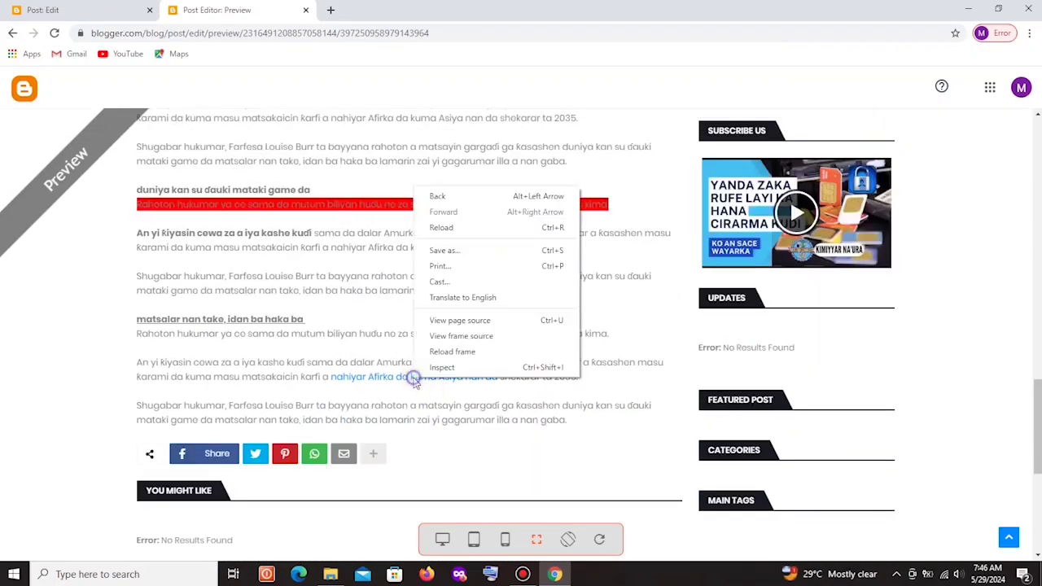
{"action": "left_click", "coordinate": [394, 379]}
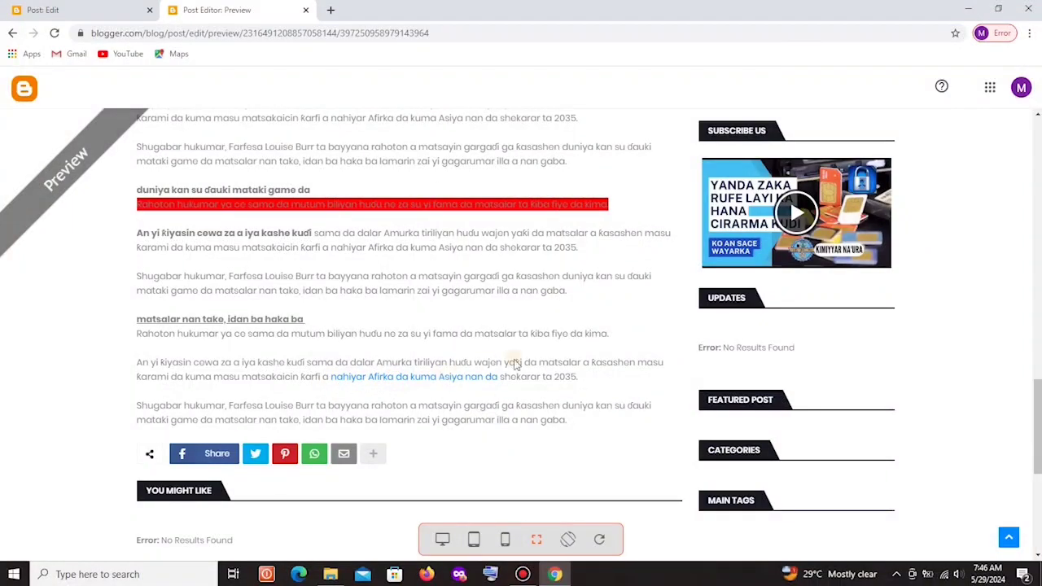
{"action": "scroll", "coordinate": [514, 364], "scroll_direction": "down", "scroll_amount": 5}
{"action": "scroll", "coordinate": [480, 378], "scroll_direction": "up", "scroll_amount": 2}
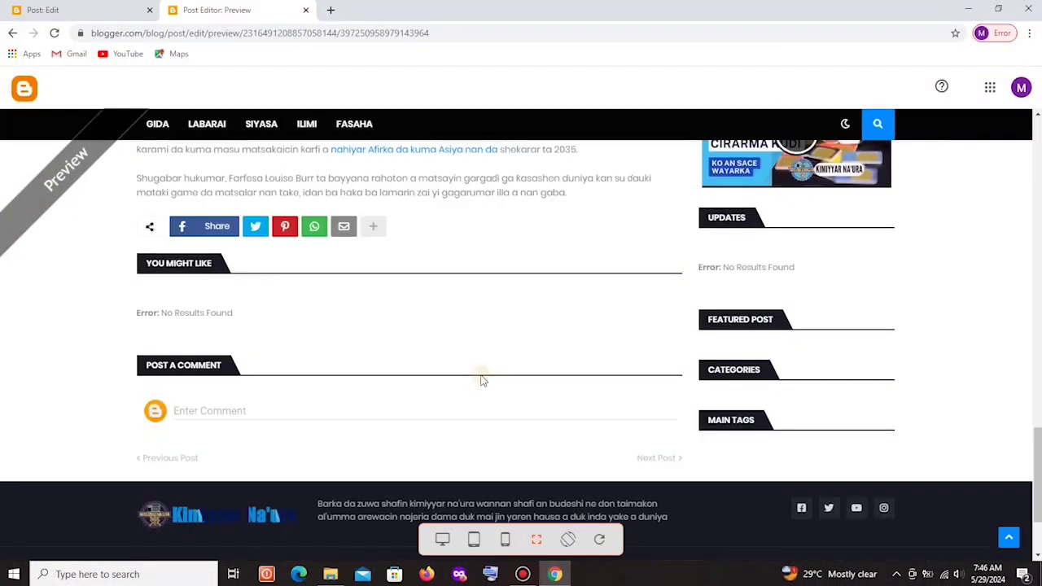
{"action": "scroll", "coordinate": [481, 380], "scroll_direction": "up", "scroll_amount": 10}
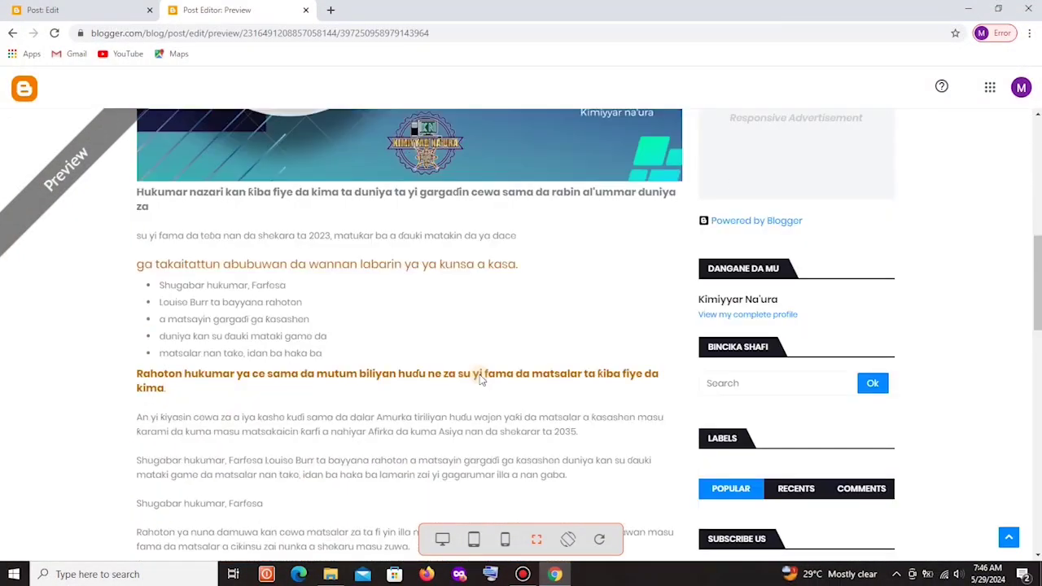
{"action": "scroll", "coordinate": [480, 380], "scroll_direction": "up", "scroll_amount": 6}
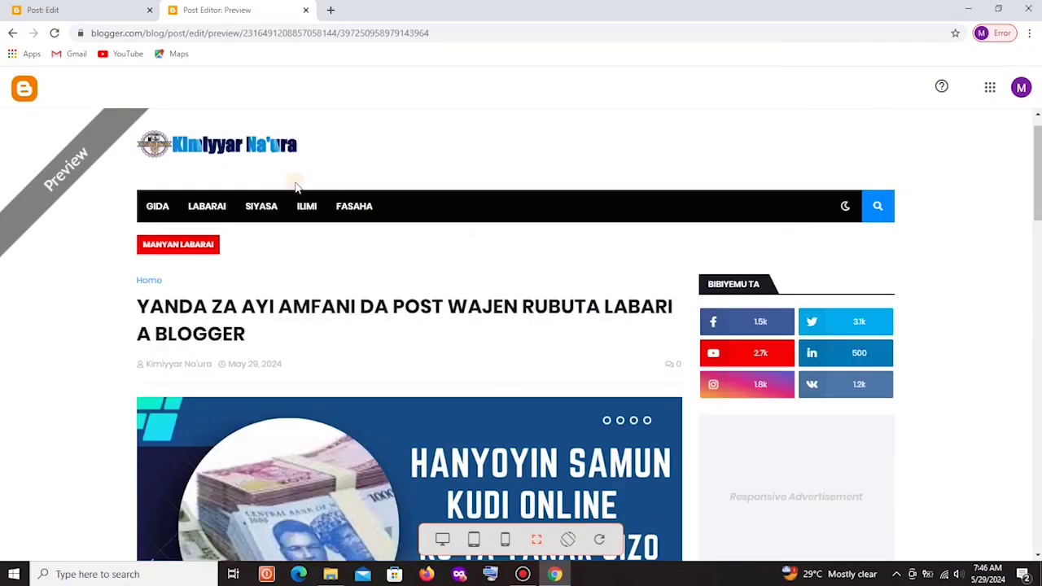
Add the label LABARAI to the post, matching the category name in the blog's navigation bar.
{"action": "left_click", "coordinate": [110, 17]}
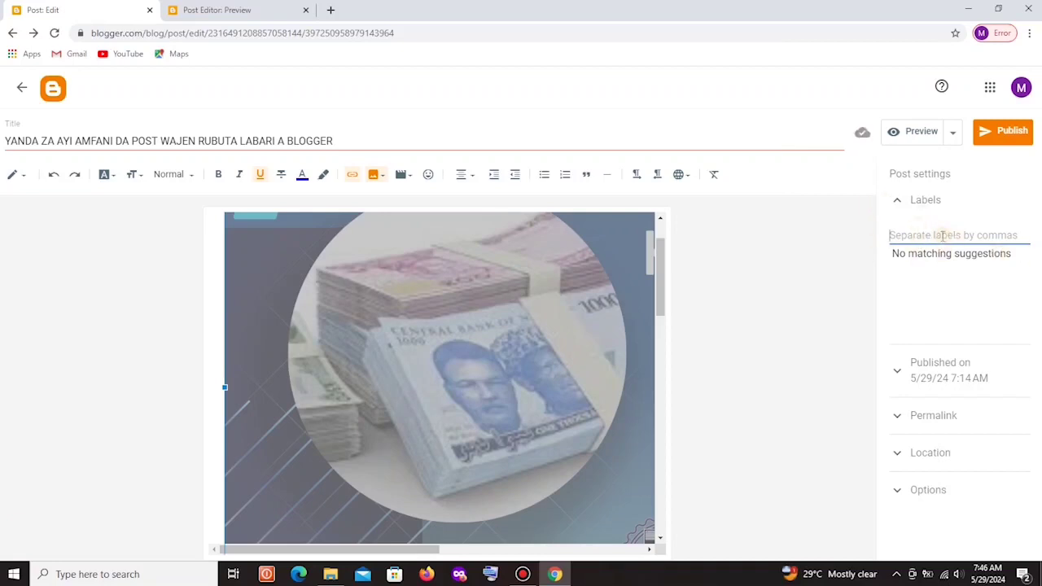
{"action": "left_click", "coordinate": [177, 9]}
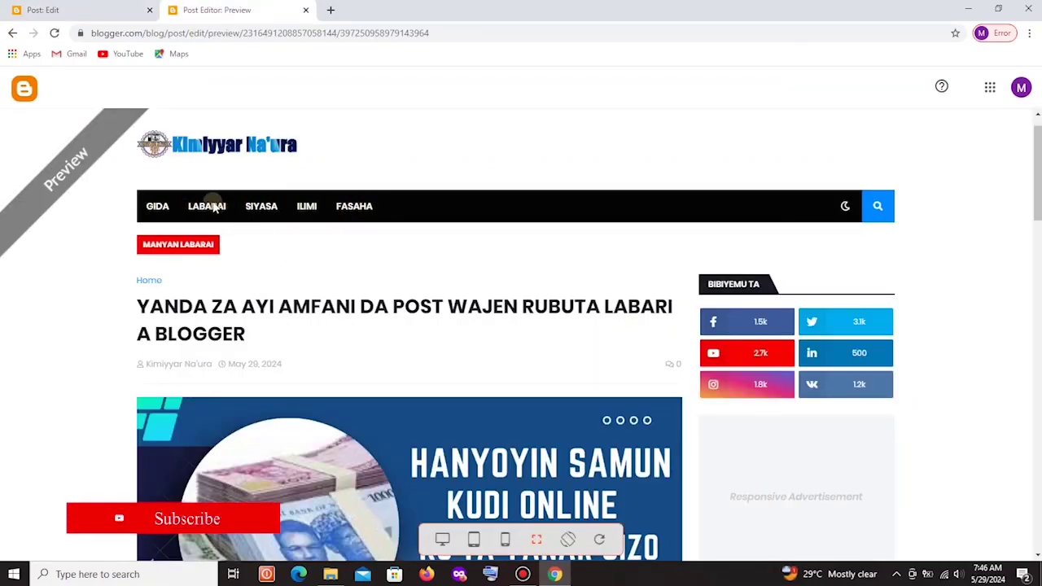
{"action": "left_click", "coordinate": [110, 12]}
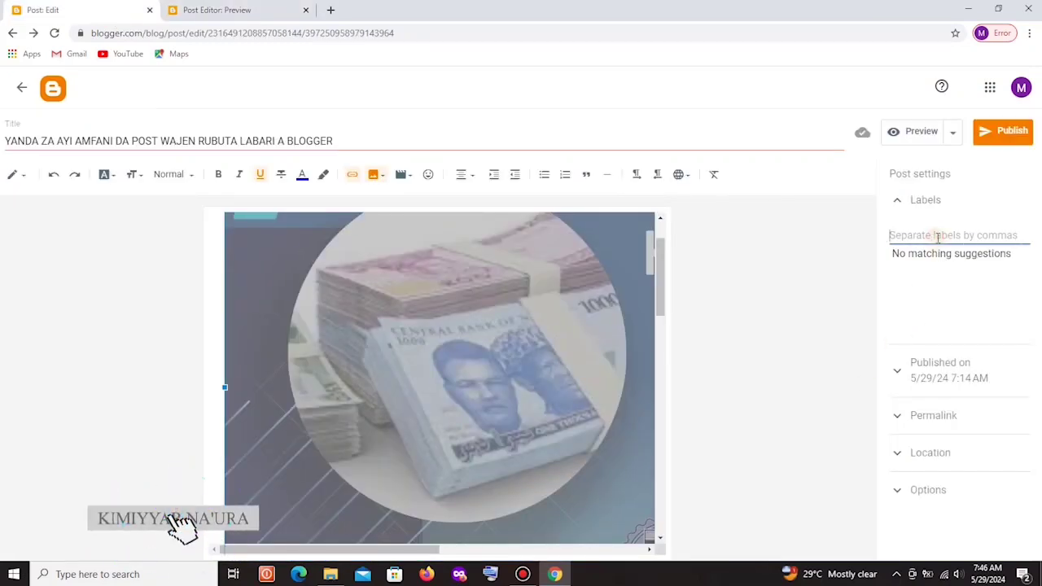
{"action": "type", "text": "I"}
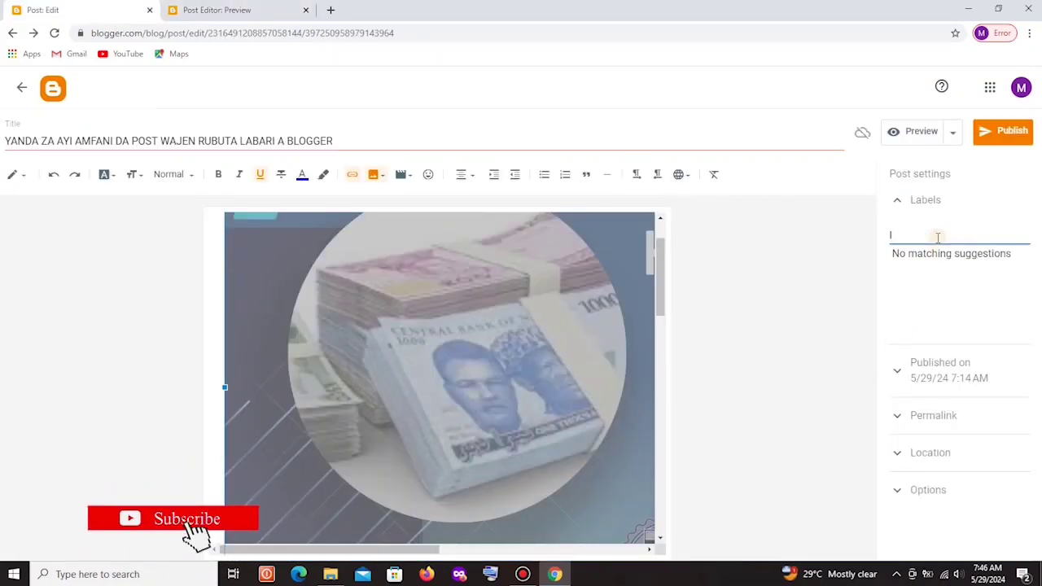
{"action": "key", "text": "BackSpace"}
{"action": "type", "text": "LABARAI"}
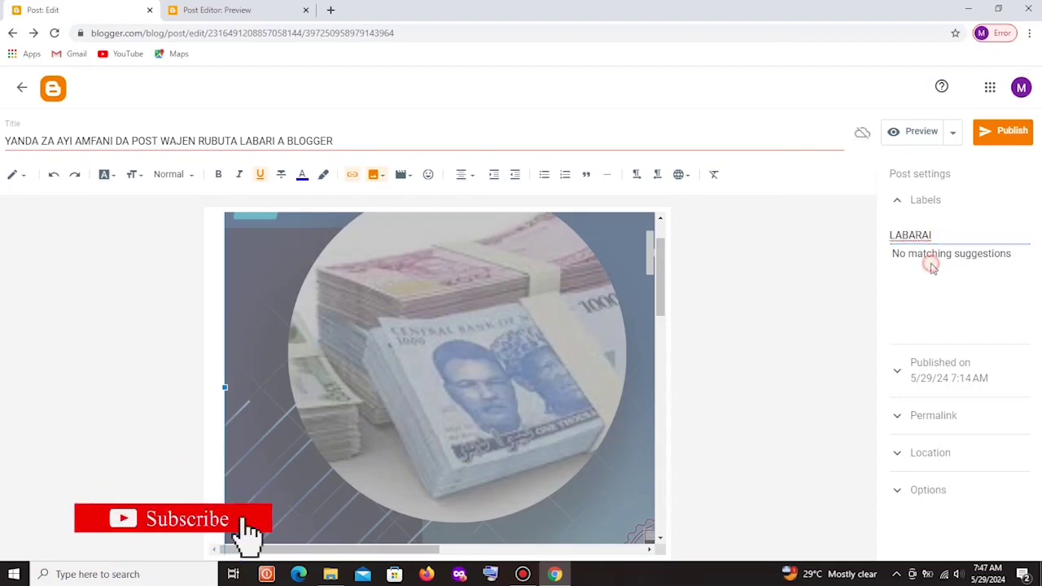
Preview the labelled post and check the category above the title and the full page down to the footer.
{"action": "left_click", "coordinate": [918, 138]}
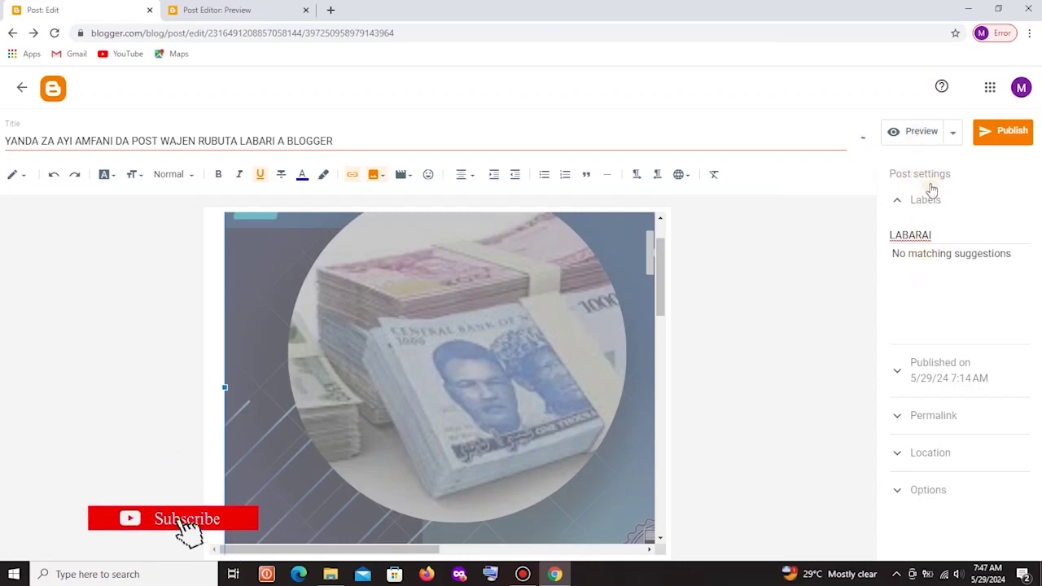
{"action": "left_click", "coordinate": [919, 132]}
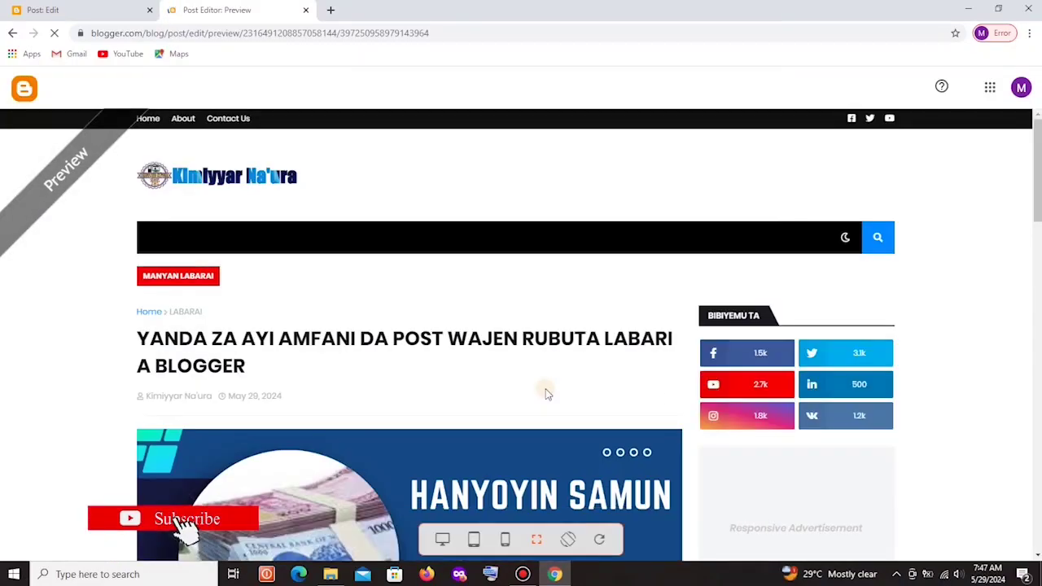
{"action": "scroll", "coordinate": [546, 394], "scroll_direction": "down", "scroll_amount": 1}
{"action": "scroll", "coordinate": [545, 388], "scroll_direction": "down", "scroll_amount": 4}
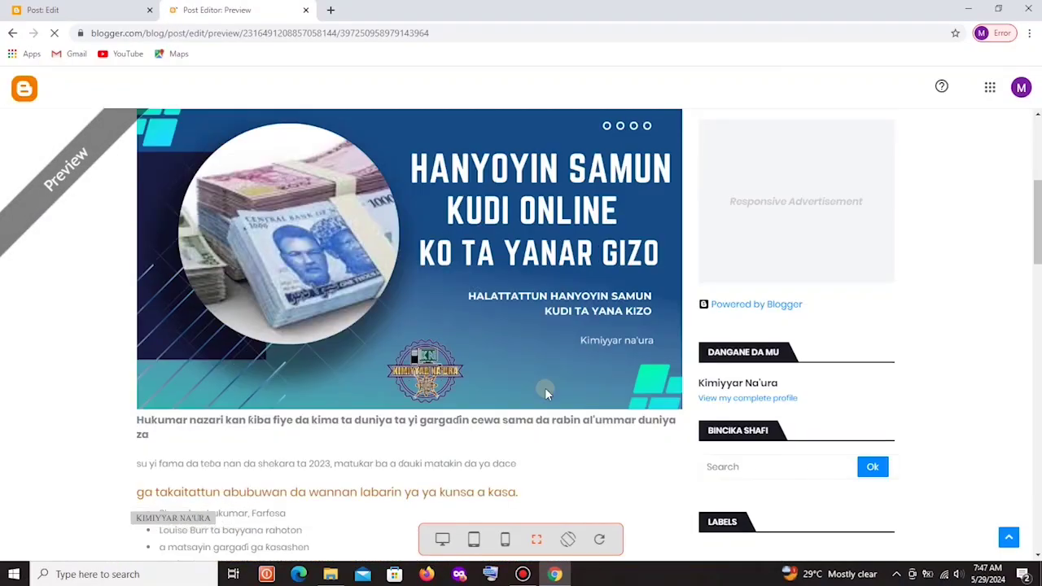
{"action": "scroll", "coordinate": [545, 388], "scroll_direction": "up", "scroll_amount": 5}
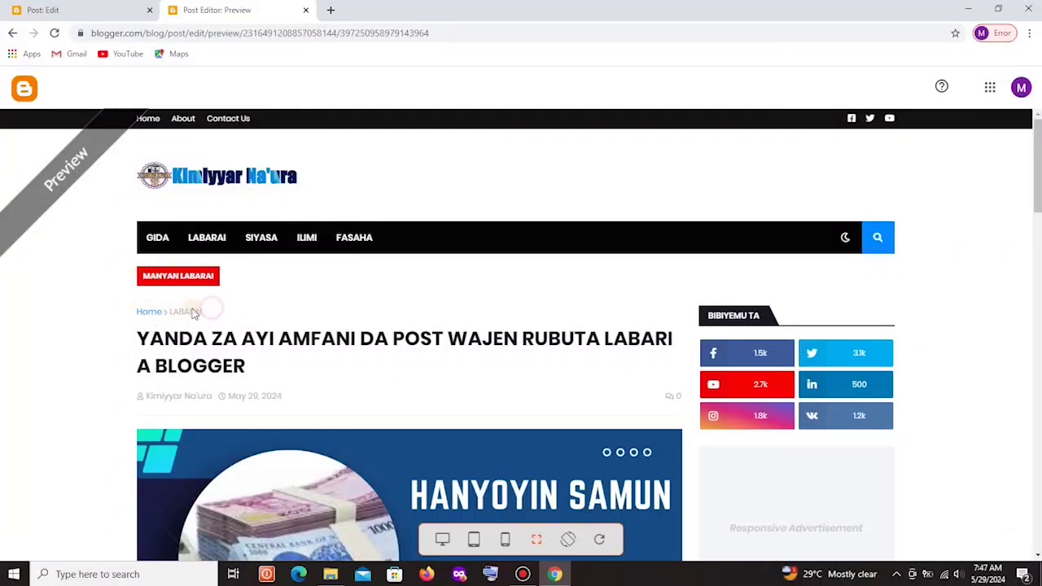
{"action": "scroll", "coordinate": [183, 310], "scroll_direction": "down", "scroll_amount": 20}
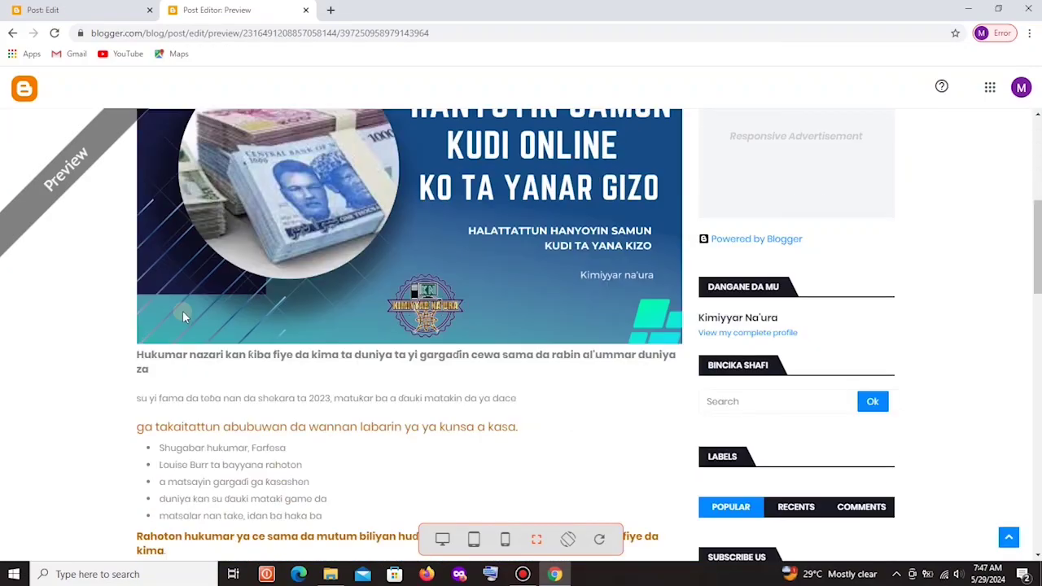
{"action": "scroll", "coordinate": [184, 317], "scroll_direction": "down", "scroll_amount": 2}
{"action": "scroll", "coordinate": [184, 317], "scroll_direction": "up", "scroll_amount": 6}
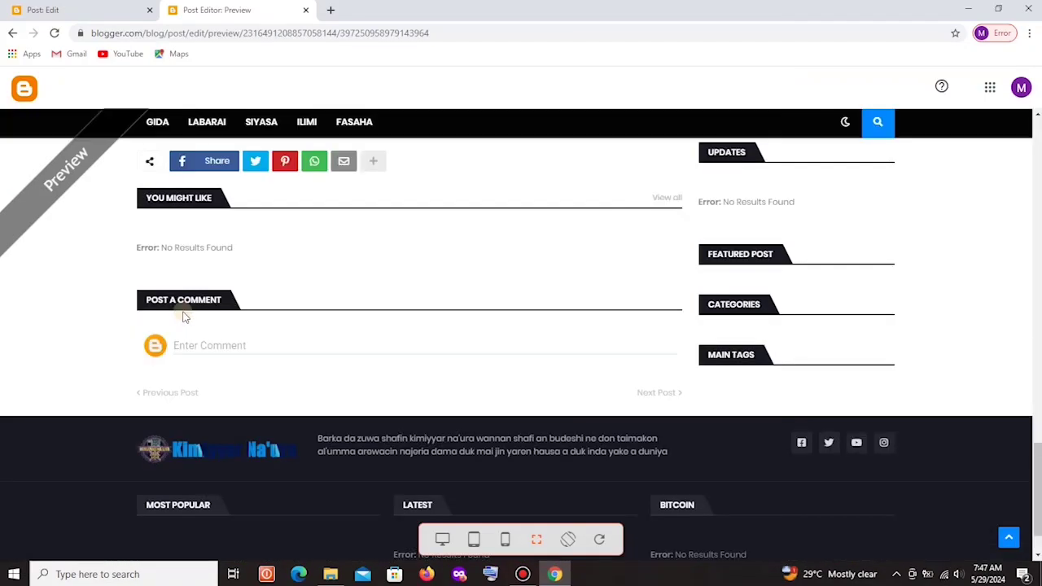
{"action": "scroll", "coordinate": [182, 316], "scroll_direction": "up", "scroll_amount": 10}
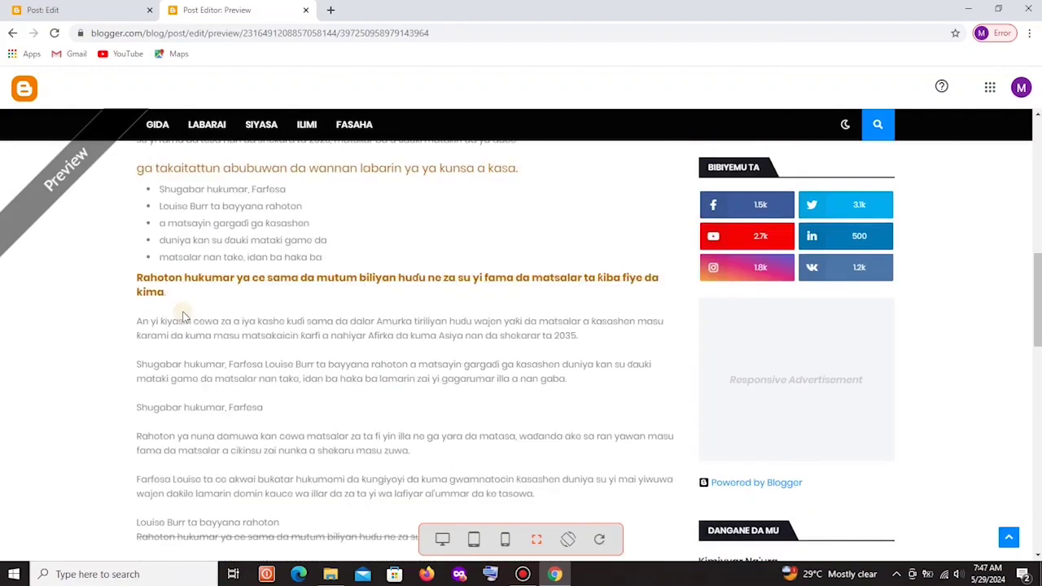
{"action": "scroll", "coordinate": [182, 316], "scroll_direction": "up", "scroll_amount": 2}
{"action": "scroll", "coordinate": [182, 316], "scroll_direction": "down", "scroll_amount": 4}
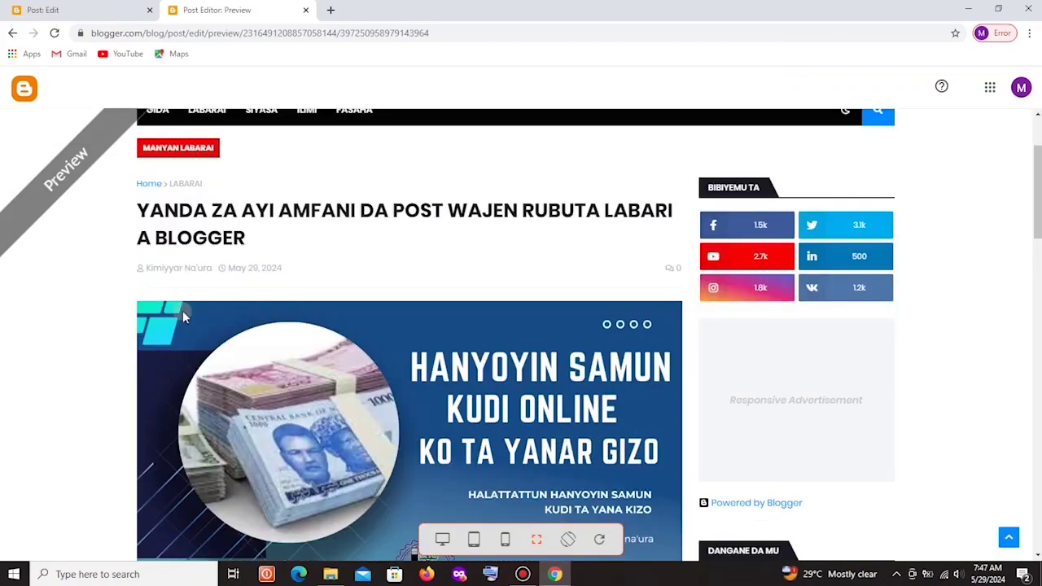
{"action": "scroll", "coordinate": [183, 316], "scroll_direction": "down", "scroll_amount": 10}
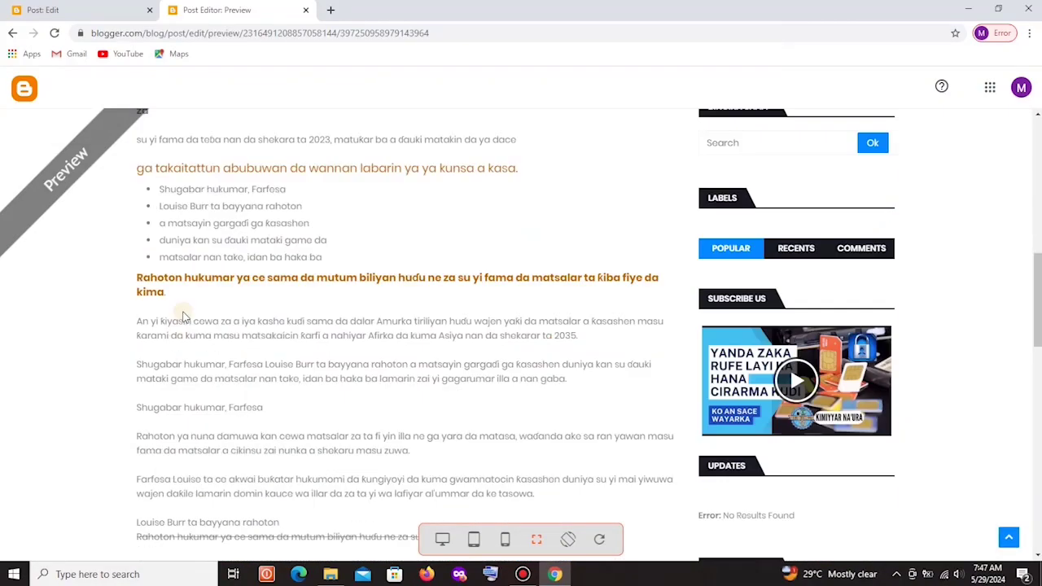
{"action": "scroll", "coordinate": [184, 316], "scroll_direction": "down", "scroll_amount": 12}
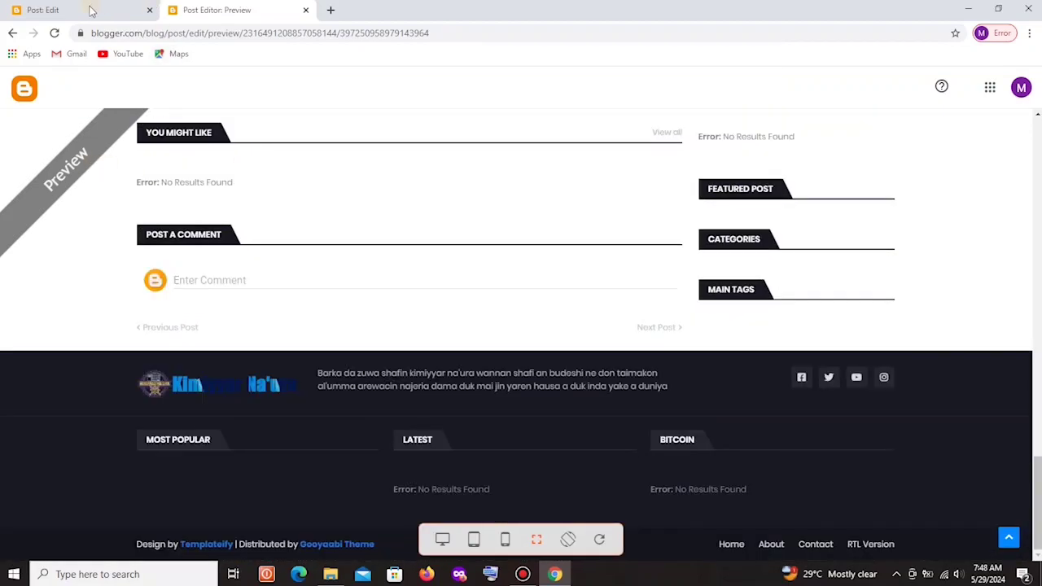
Publish the post from the editor and confirm the publication.
{"action": "left_click", "coordinate": [91, 9]}
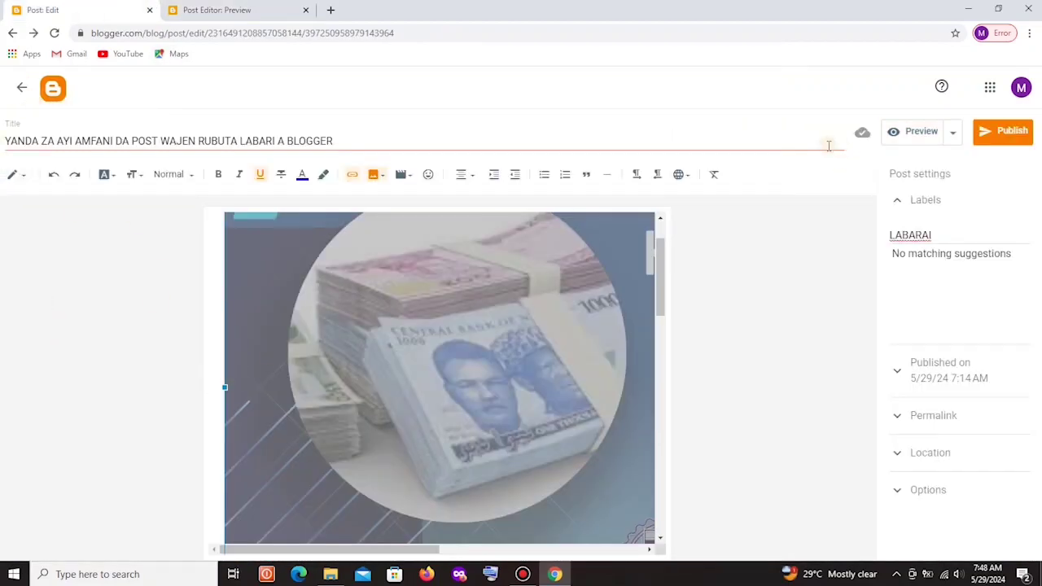
{"action": "left_click", "coordinate": [1002, 133]}
{"action": "left_click", "coordinate": [570, 345]}
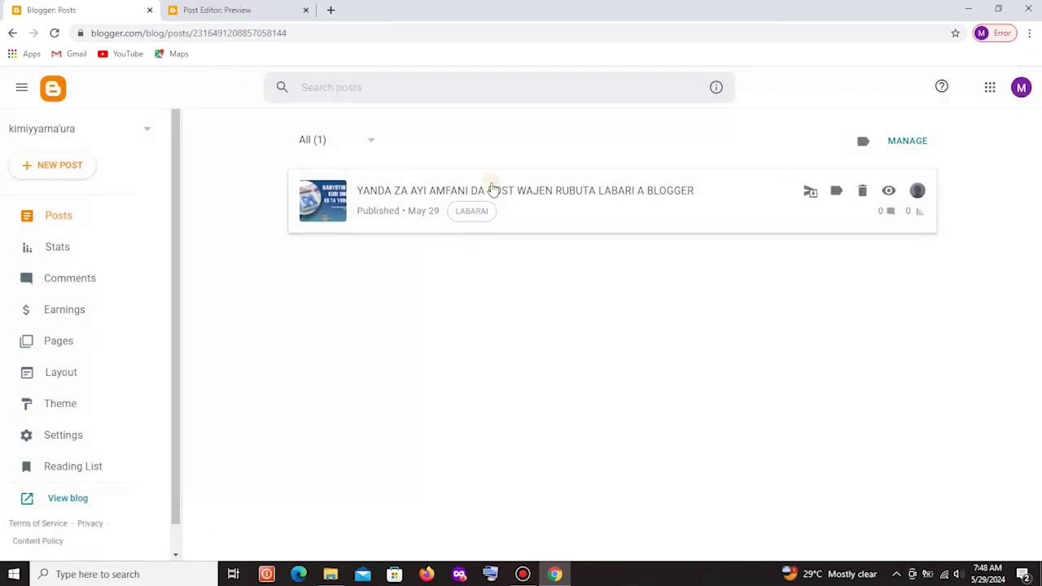
Open the live blog and check how the newly published post is listed on its home page, including the sidebar labels.
{"action": "scroll", "coordinate": [146, 366], "scroll_direction": "down", "scroll_amount": 1}
{"action": "left_click", "coordinate": [69, 470]}
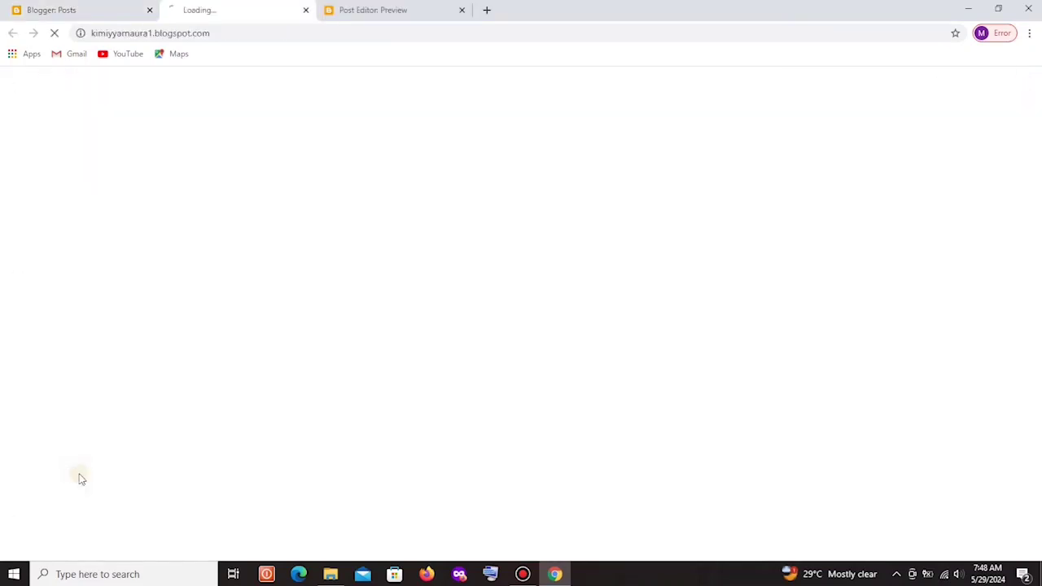
{"action": "scroll", "coordinate": [446, 400], "scroll_direction": "down", "scroll_amount": 2}
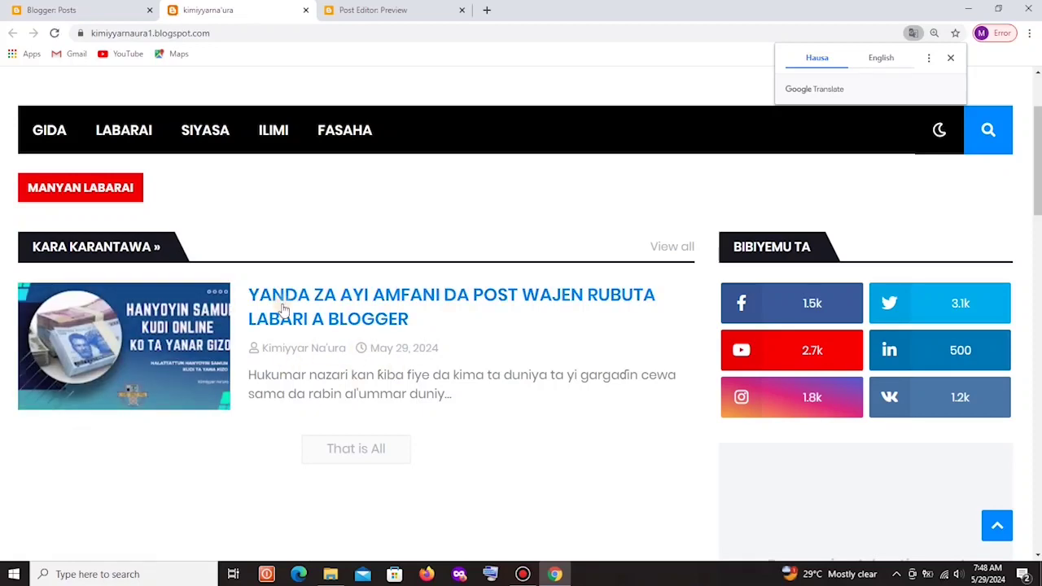
{"action": "scroll", "coordinate": [342, 366], "scroll_direction": "down", "scroll_amount": 1}
{"action": "scroll", "coordinate": [339, 280], "scroll_direction": "up", "scroll_amount": 1}
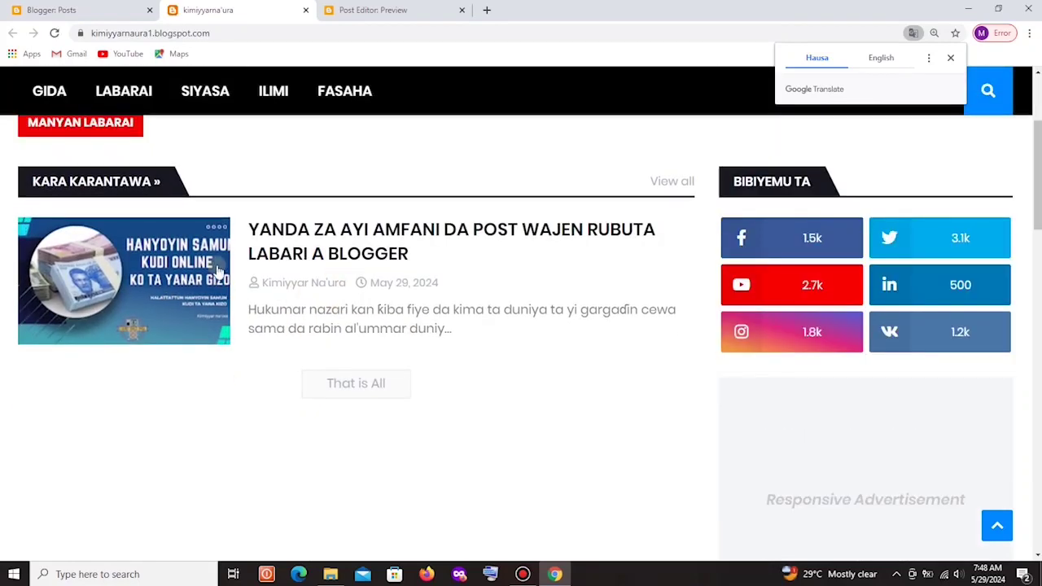
{"action": "scroll", "coordinate": [280, 260], "scroll_direction": "up", "scroll_amount": 3}
{"action": "scroll", "coordinate": [281, 252], "scroll_direction": "down", "scroll_amount": 6}
{"action": "scroll", "coordinate": [351, 254], "scroll_direction": "down", "scroll_amount": 5}
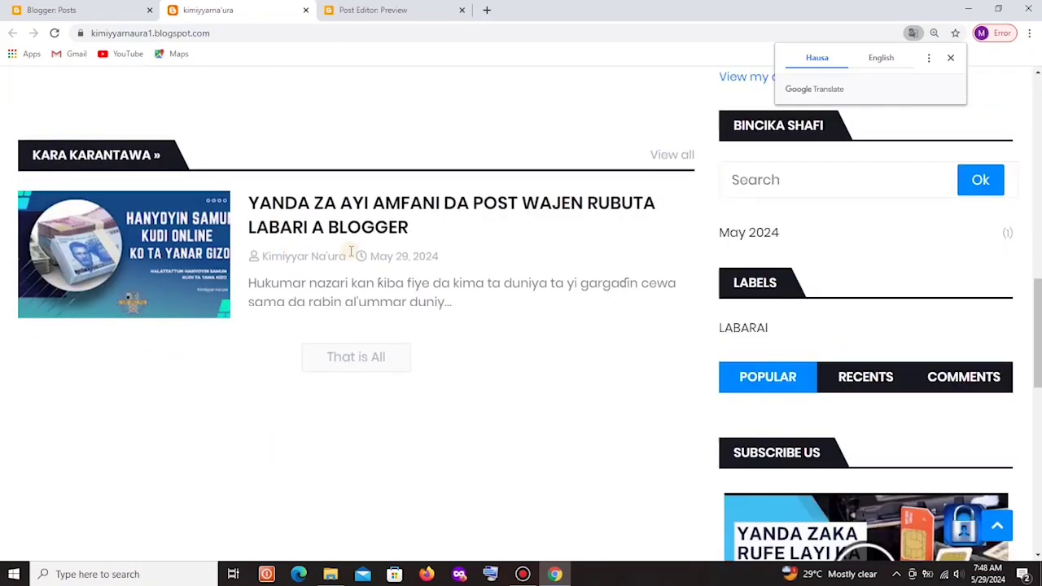
Open the published post from the blog's home page and check its title, image, bullet list and coloured and highlighted text.
{"action": "left_click", "coordinate": [191, 254]}
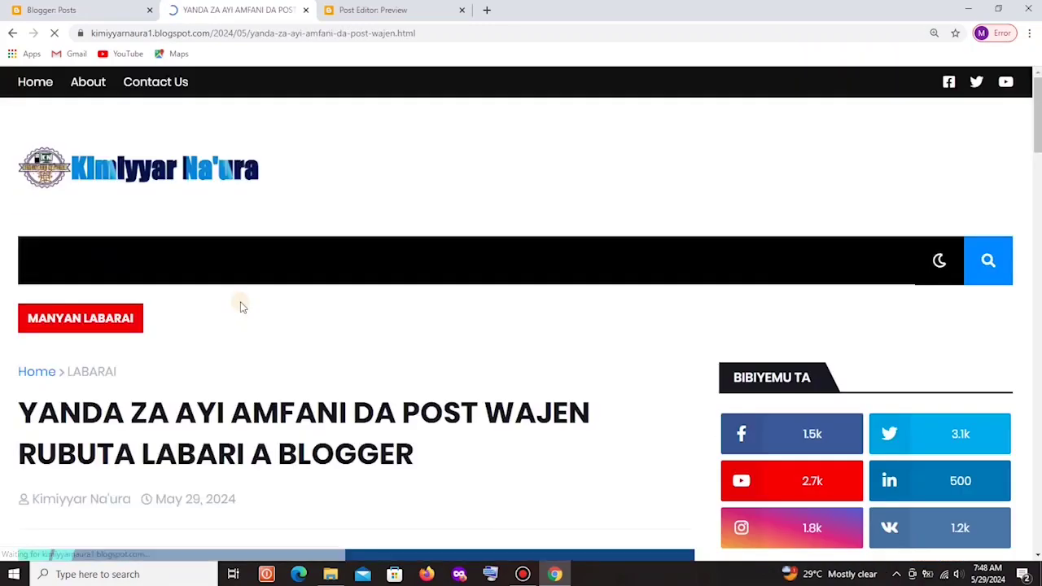
{"action": "scroll", "coordinate": [363, 352], "scroll_direction": "down", "scroll_amount": 2}
{"action": "scroll", "coordinate": [361, 349], "scroll_direction": "up", "scroll_amount": 4}
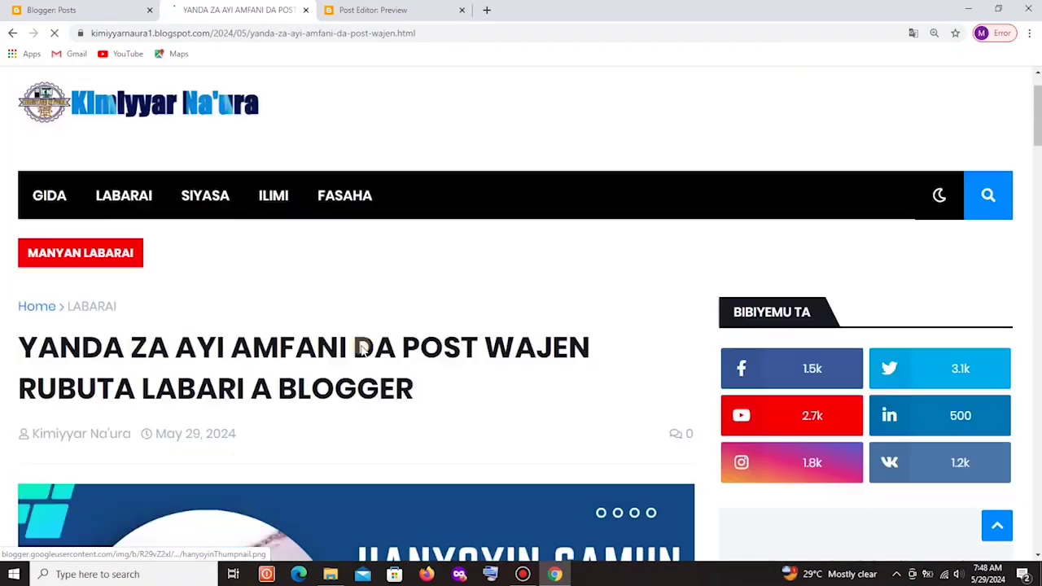
{"action": "scroll", "coordinate": [362, 348], "scroll_direction": "down", "scroll_amount": 9}
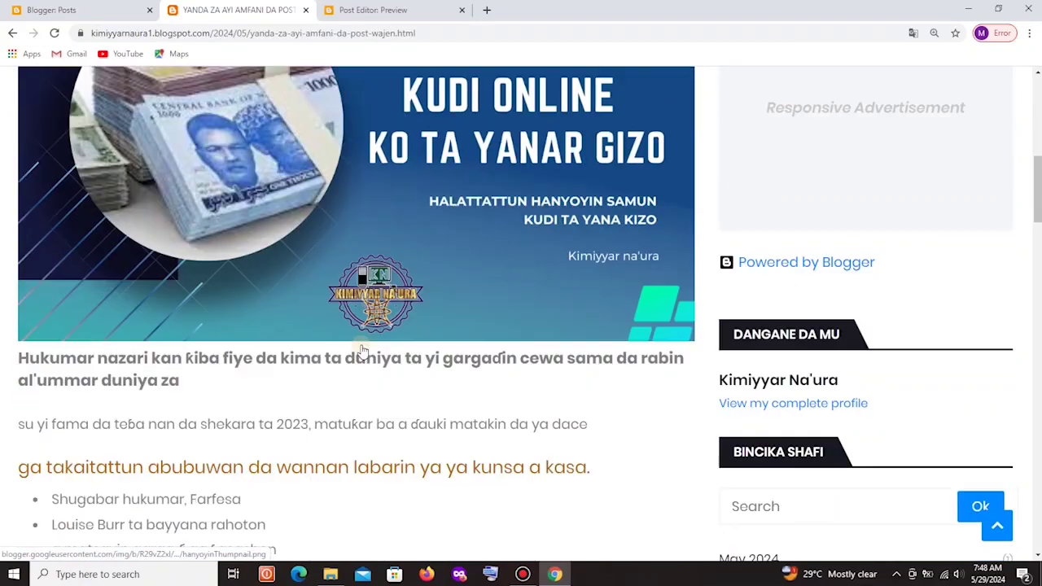
{"action": "scroll", "coordinate": [363, 349], "scroll_direction": "down", "scroll_amount": 7}
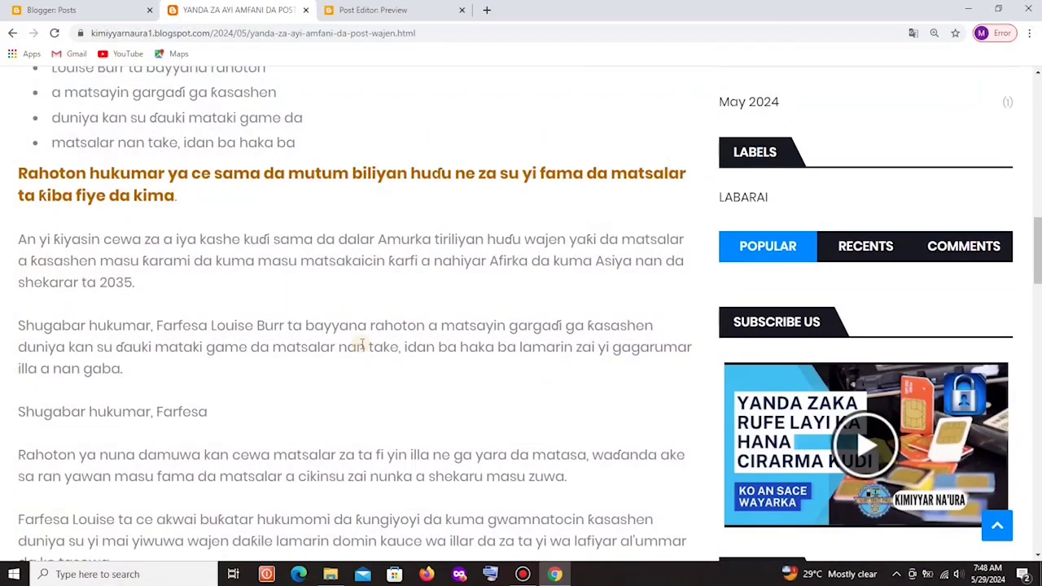
{"action": "scroll", "coordinate": [422, 303], "scroll_direction": "down", "scroll_amount": 5}
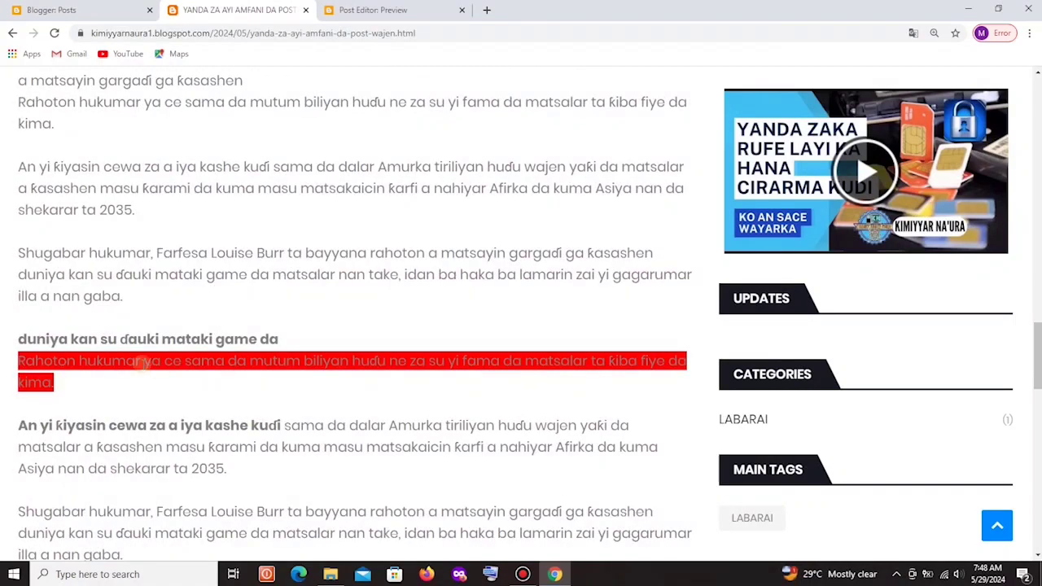
Follow the linked phrase near the end of the post and look through the BBC Hausa page it leads to.
{"action": "scroll", "coordinate": [279, 354], "scroll_direction": "down", "scroll_amount": 5}
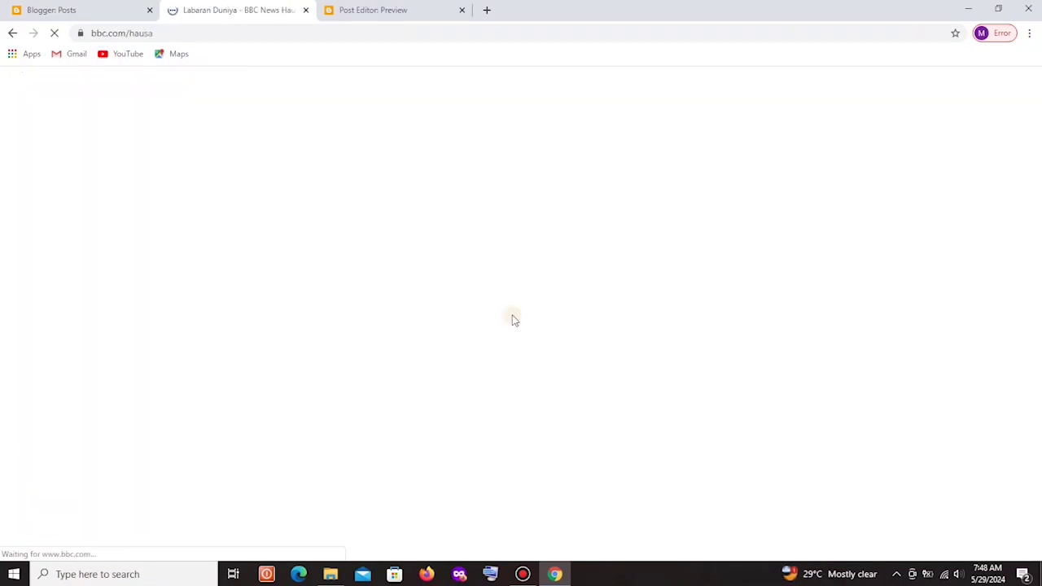
{"action": "scroll", "coordinate": [496, 315], "scroll_direction": "down", "scroll_amount": 4}
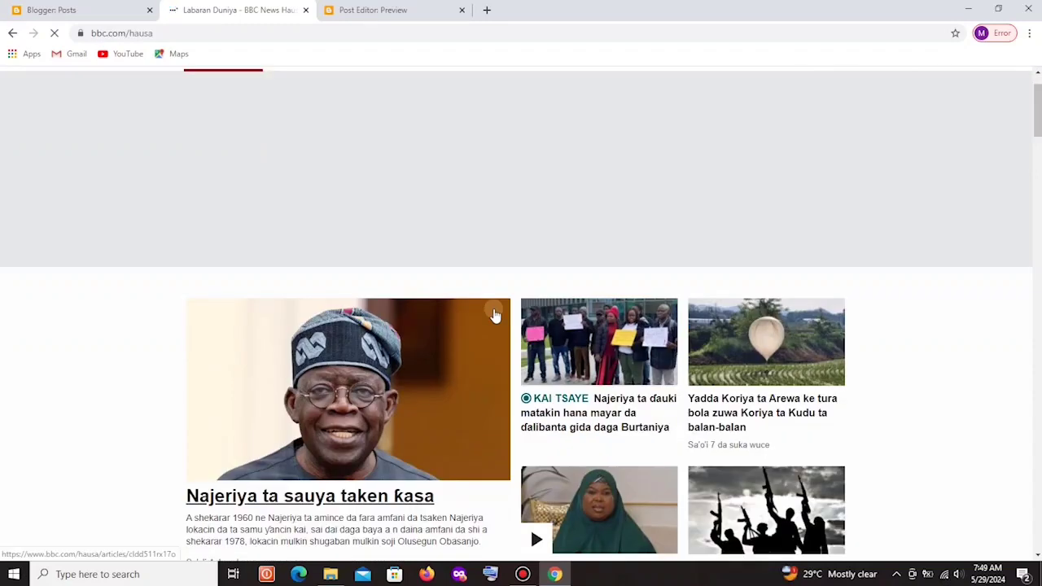
{"action": "scroll", "coordinate": [496, 314], "scroll_direction": "down", "scroll_amount": 3}
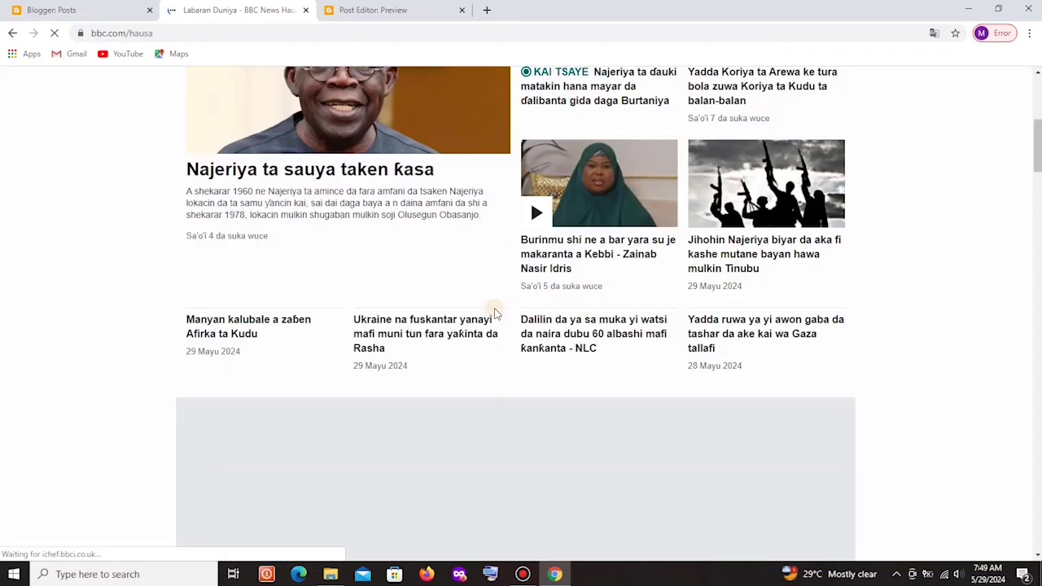
{"action": "scroll", "coordinate": [494, 314], "scroll_direction": "down", "scroll_amount": 3}
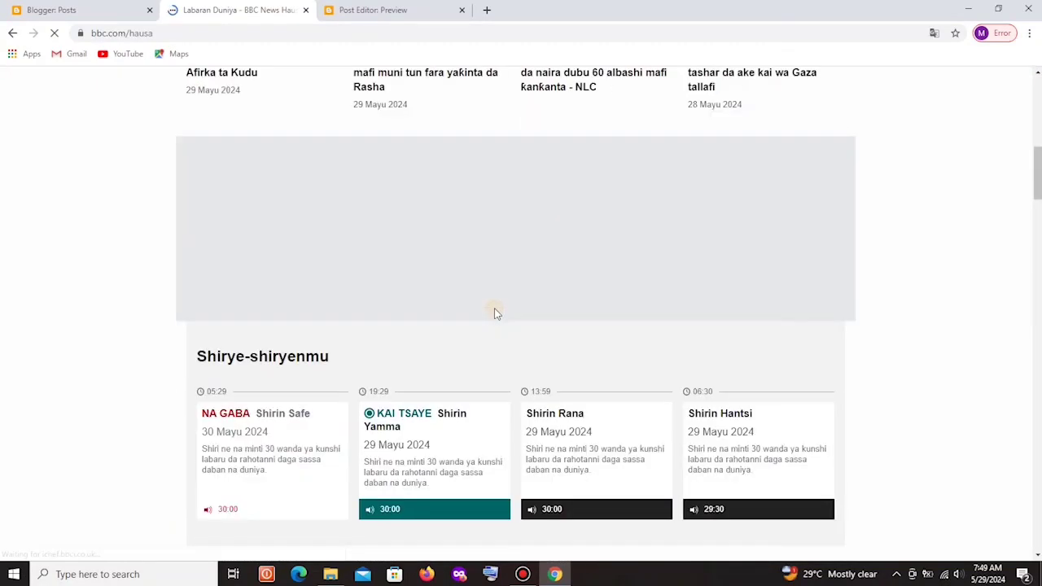
{"action": "scroll", "coordinate": [495, 313], "scroll_direction": "up", "scroll_amount": 4}
{"action": "scroll", "coordinate": [495, 312], "scroll_direction": "up", "scroll_amount": 5}
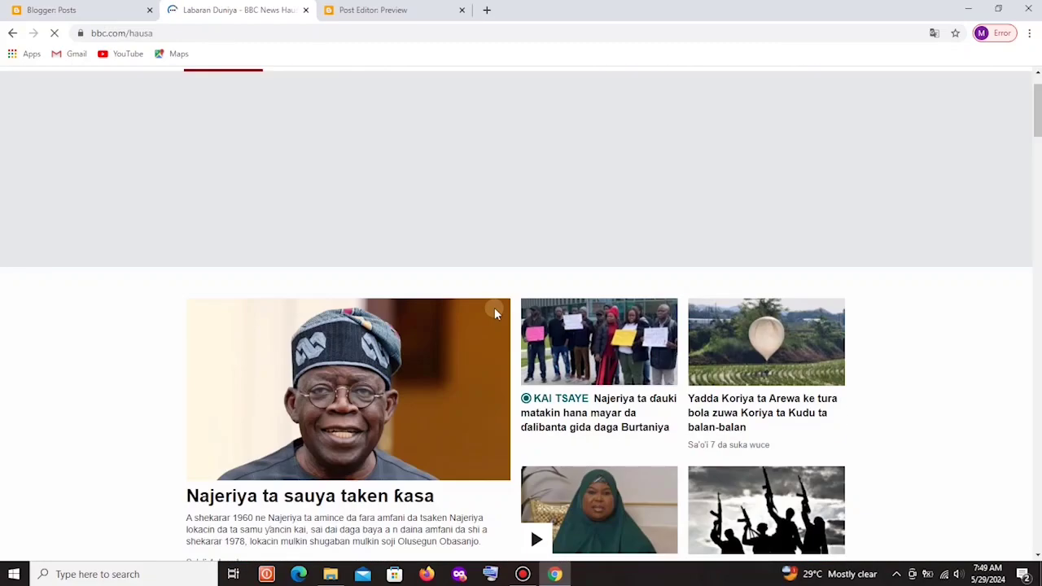
Return to Blogger's post list and the open post preview, and review the article's closing paragraphs with the linked phrase.
{"action": "left_click", "coordinate": [122, 10]}
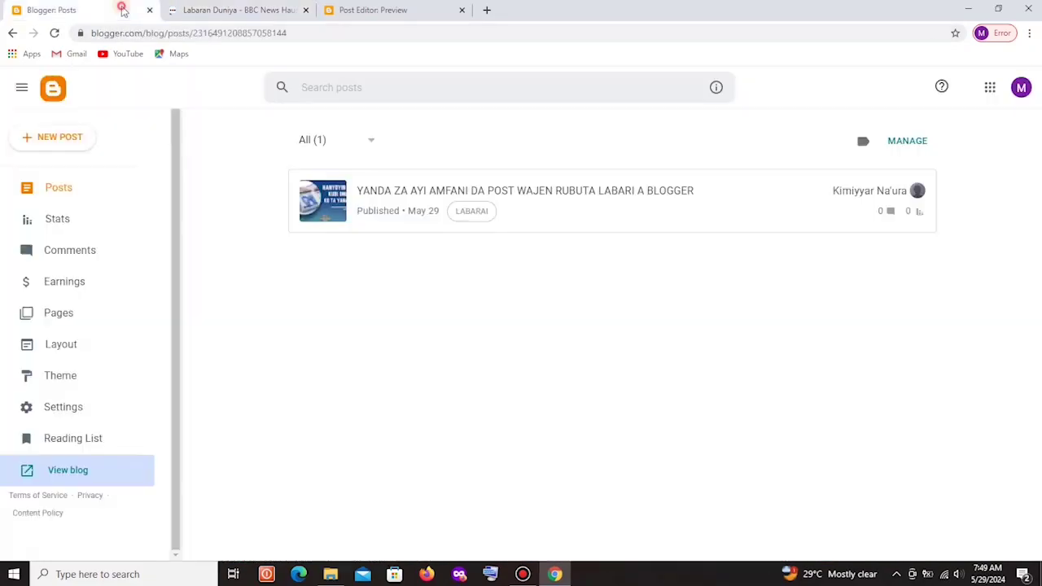
{"action": "left_click", "coordinate": [383, 10]}
{"action": "scroll", "coordinate": [371, 225], "scroll_direction": "up", "scroll_amount": 2}
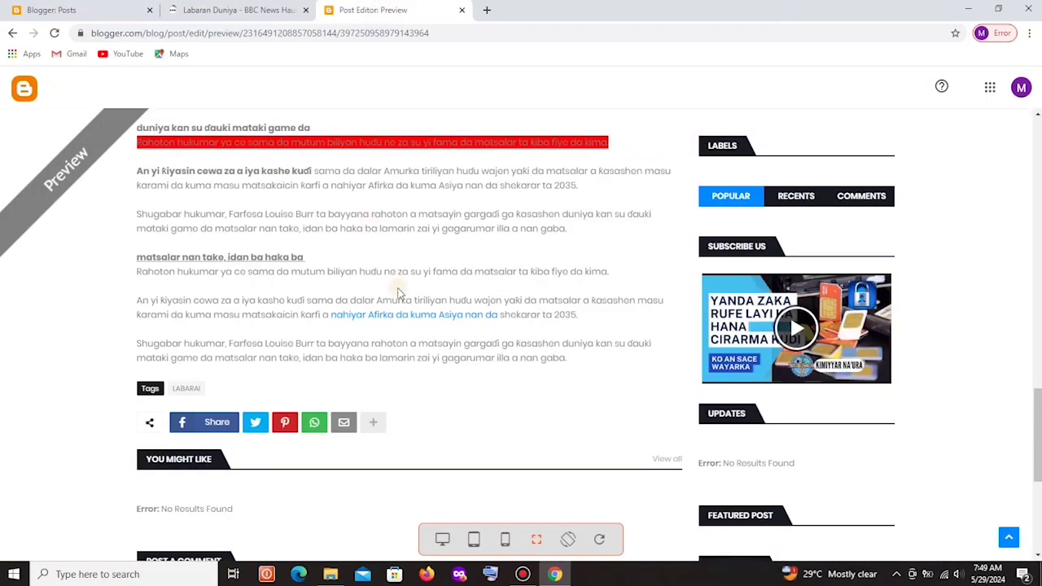